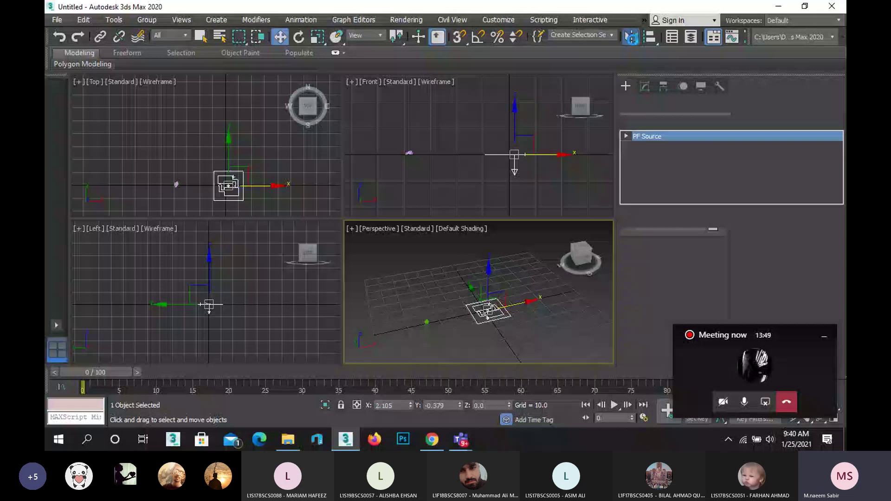
- Mirror the PF Source emitter about the Z axis with No Clone so that it emits upward
left_click(631, 37)
left_click_drag(438, 110, 641, 90)
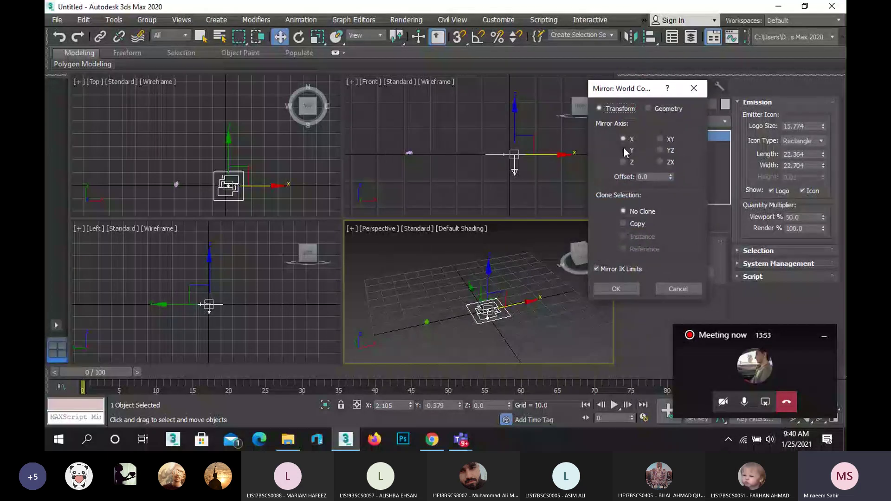
left_click(622, 161)
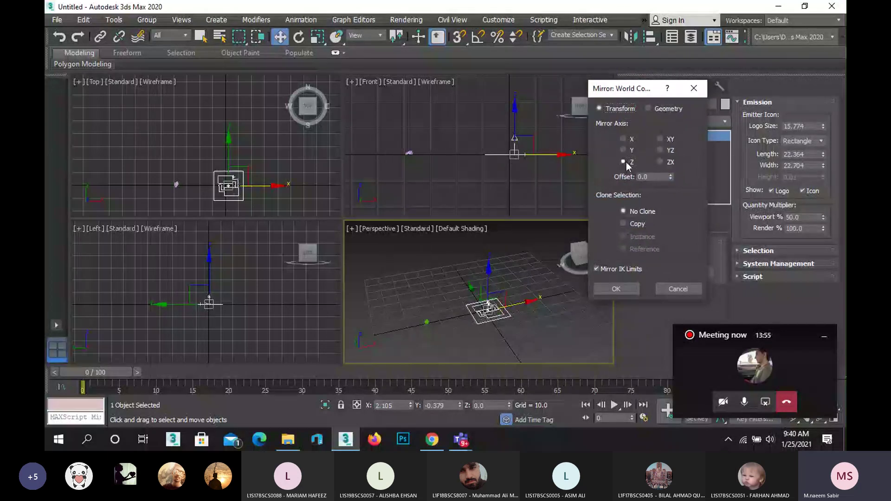
left_click(616, 288)
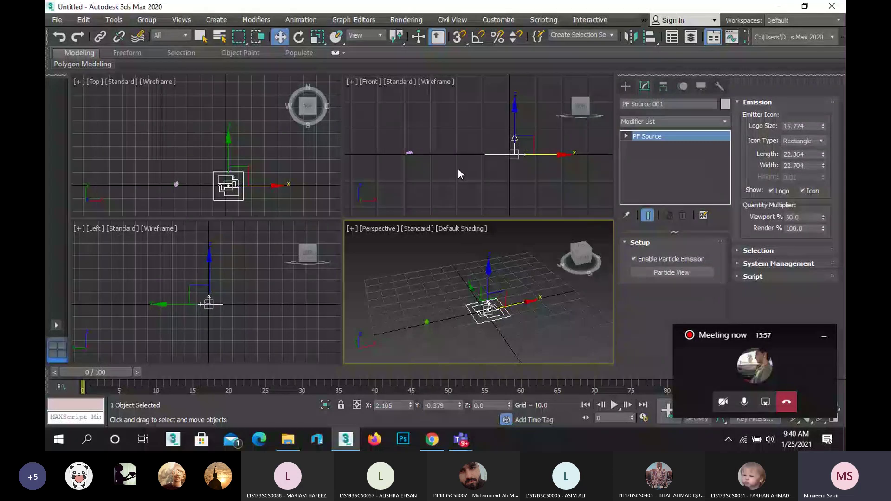
middle_click_drag(458, 169, 417, 193)
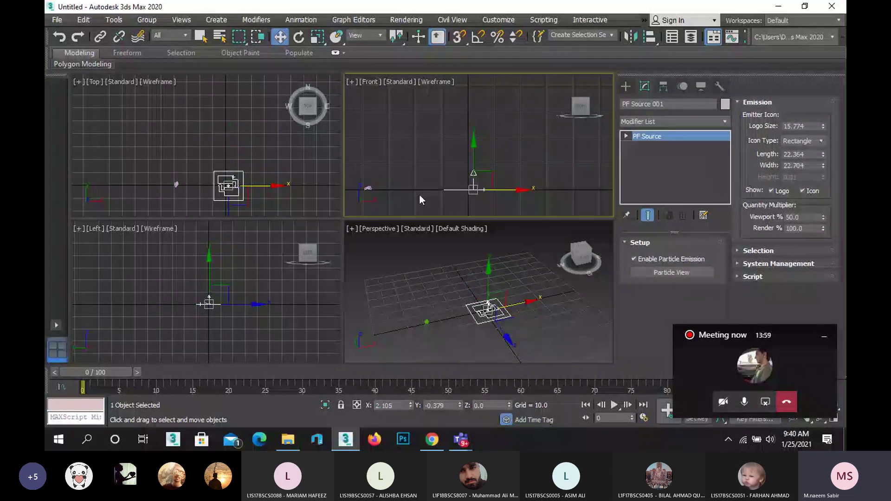
- Open Particle View for the emitter and set the Birth operator's Emit Stop to 100
left_click(671, 273)
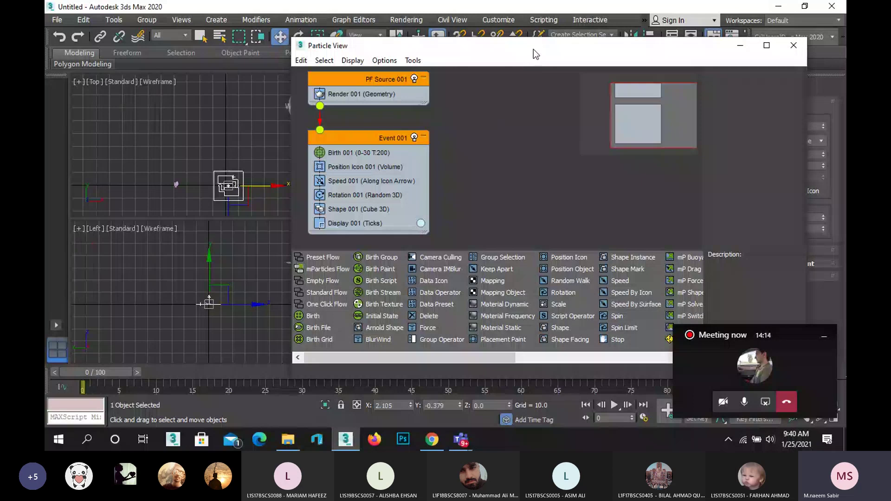
left_click_drag(533, 49, 322, 49)
left_click(144, 153)
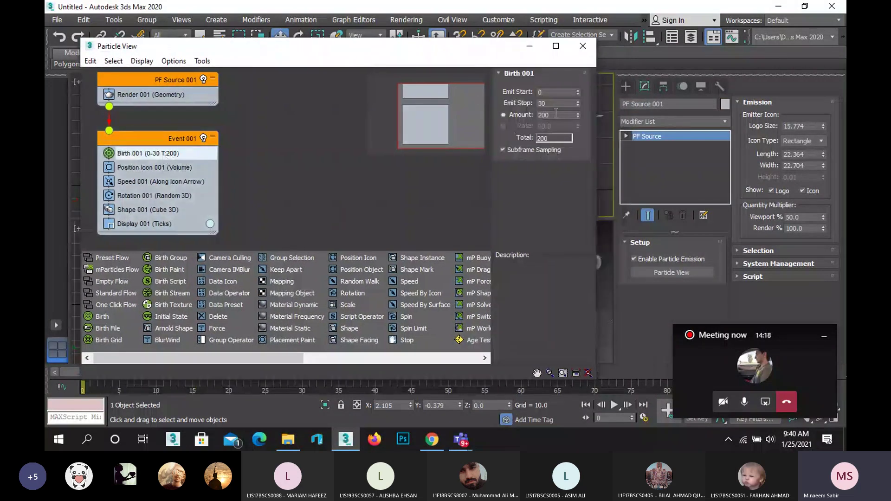
double_click(550, 101)
type("100")
key("Return")
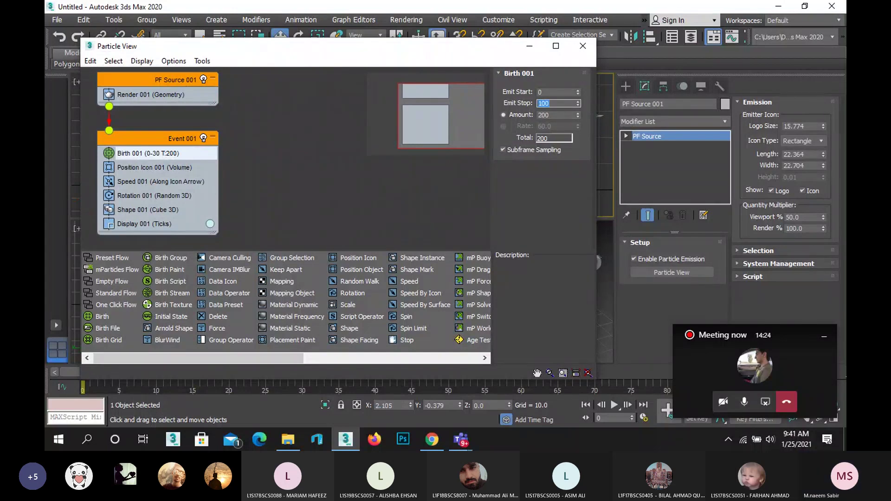
- Set the Birth operator's particle Amount to 500
left_click(550, 135)
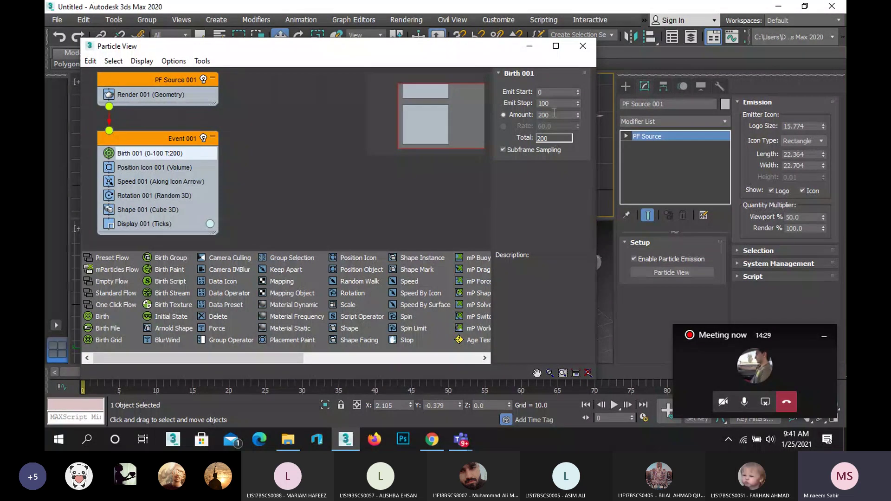
double_click(554, 115)
type("5")
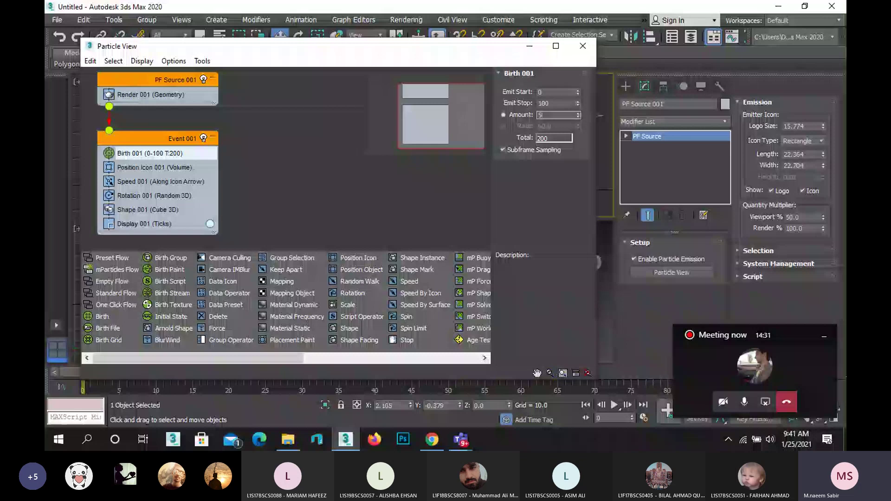
type("00")
key("Return")
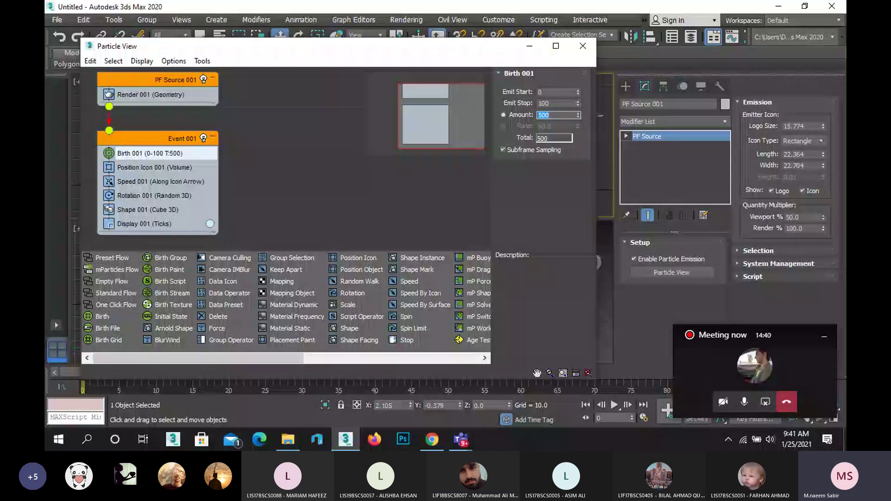
- Preview the particle emission up to frame 21 with Particle View minimized, and restore Particle View
left_click(531, 47)
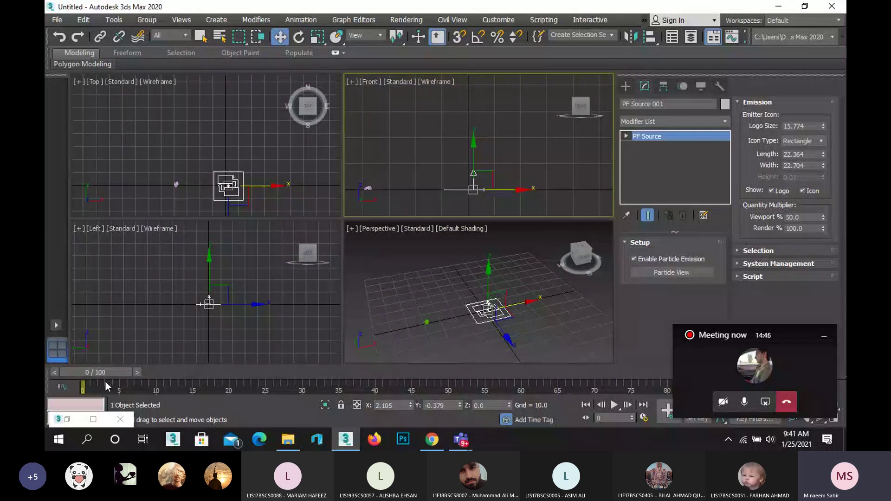
left_click_drag(101, 371, 233, 392)
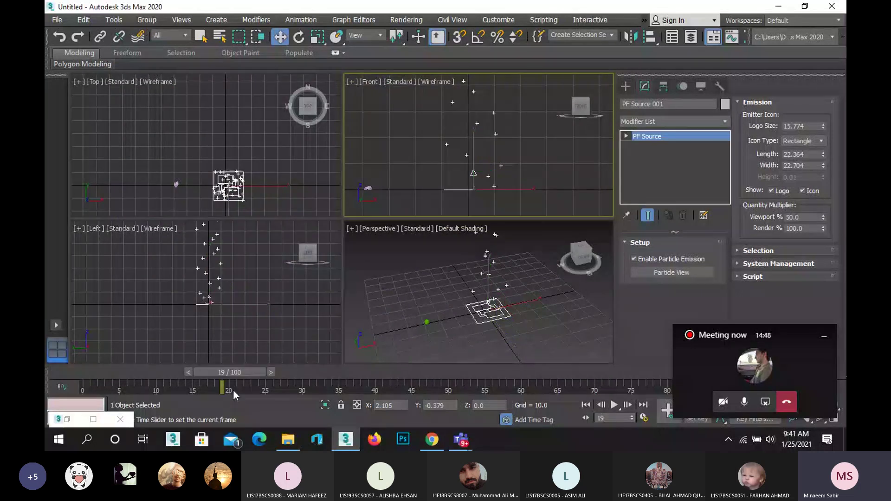
left_click(68, 419)
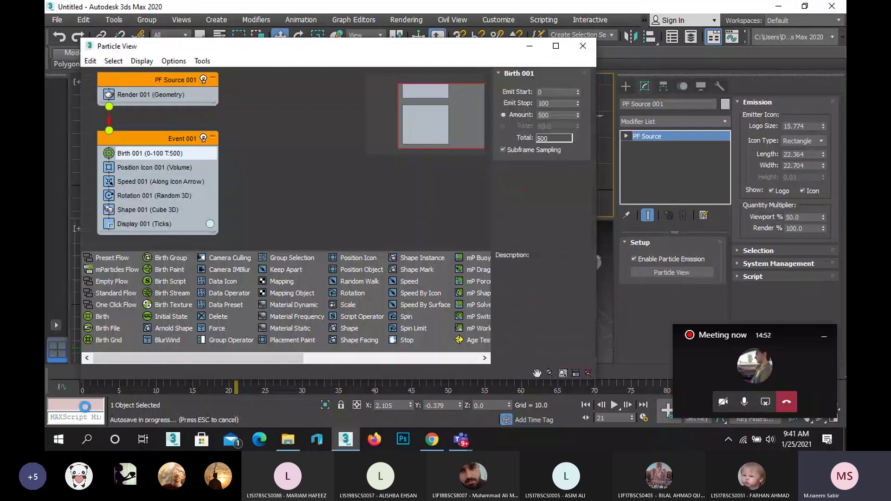
- Maximize the Perspective viewport, orbit it to a lower angle on the emitter, and place a narrowed Particle View window beside the particles
left_click_drag(280, 53, 692, 54)
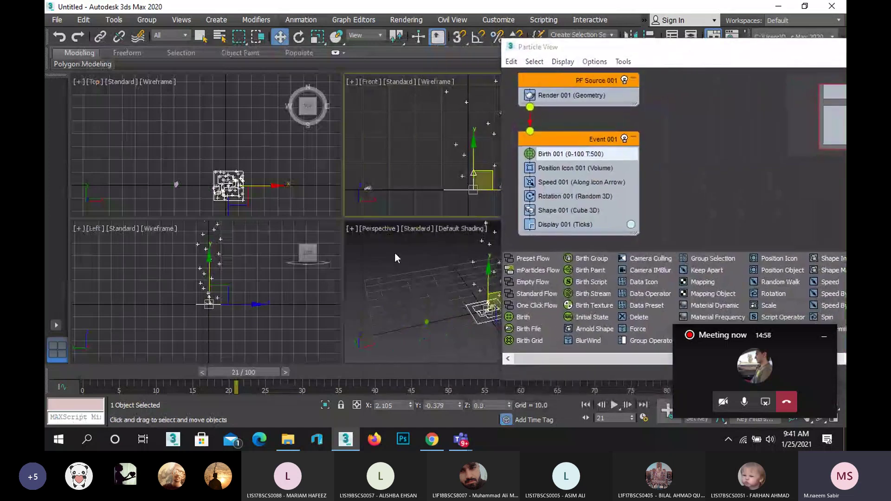
left_click(430, 281)
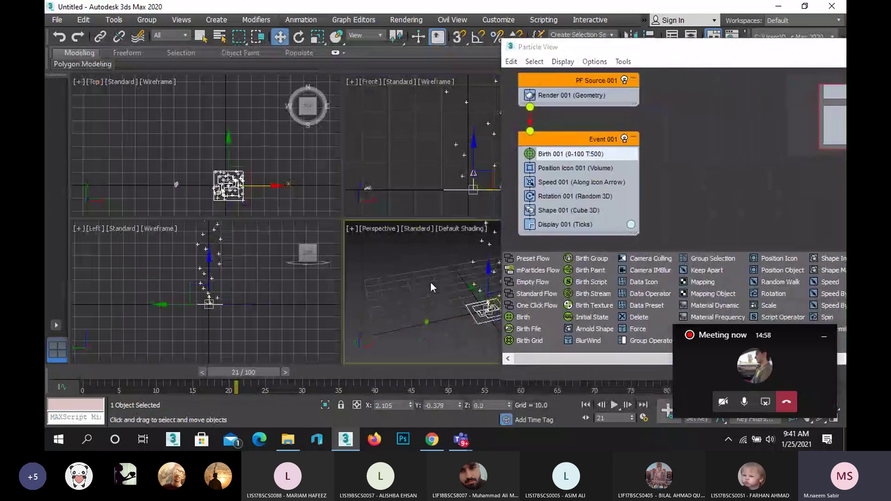
left_click(824, 338)
left_click(835, 418)
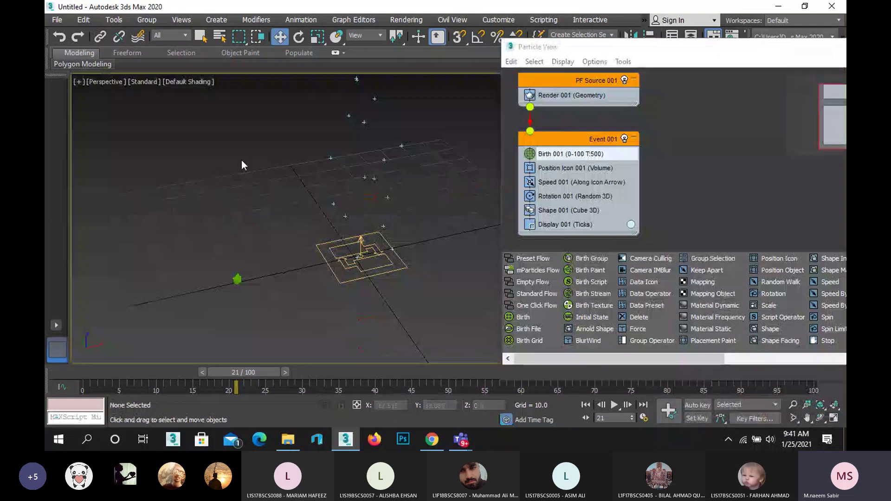
middle_click_drag(231, 169, 158, 241, "alt")
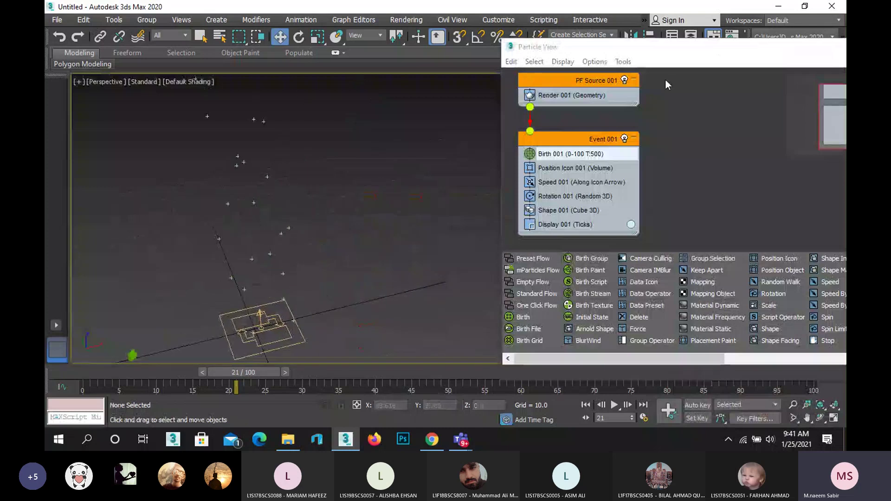
left_click_drag(665, 54, 456, 54)
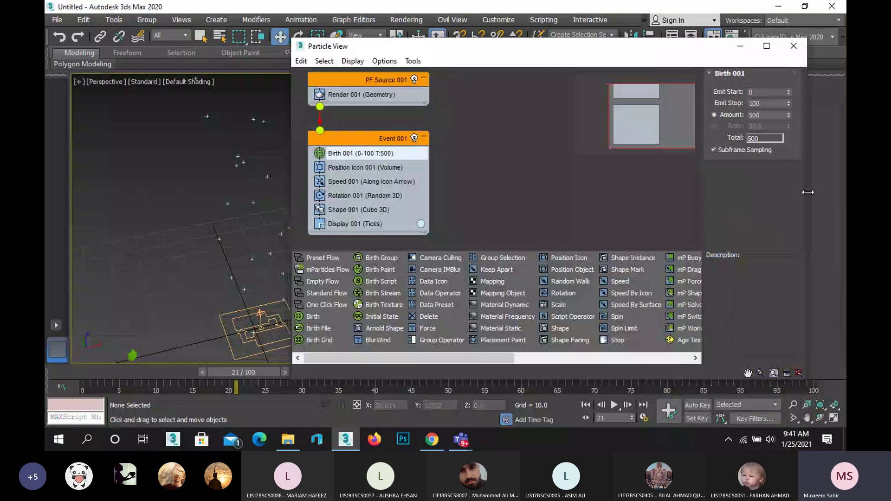
left_click_drag(807, 192, 733, 185)
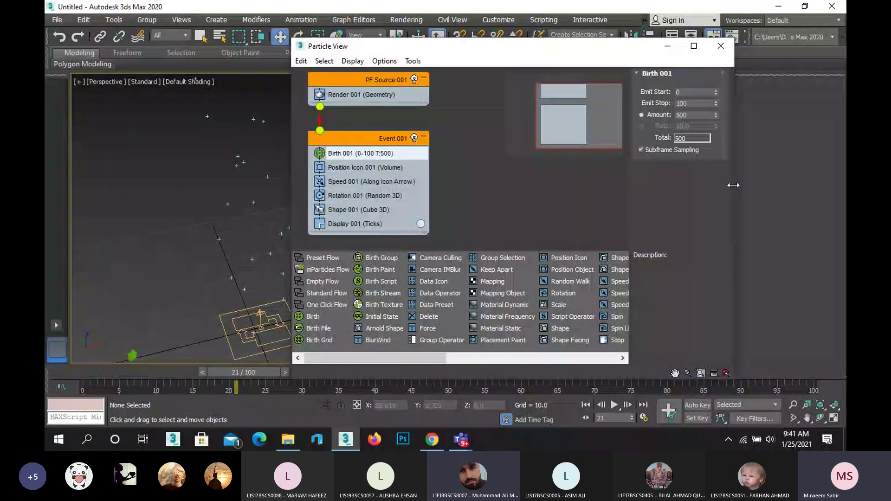
left_click_drag(446, 48, 551, 48)
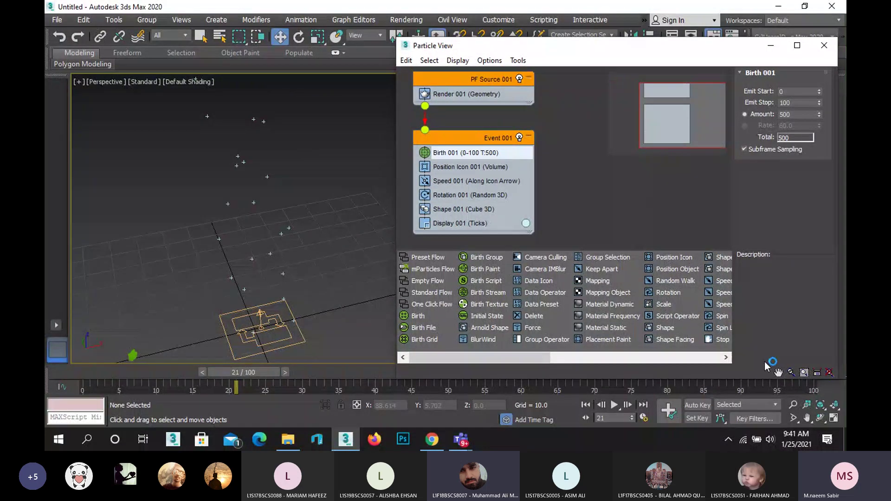
left_click(820, 418)
left_click_drag(325, 248, 320, 205)
right_click(320, 205)
- Check the 3D shape setting of the Shape operator in Event 001
left_click(482, 210)
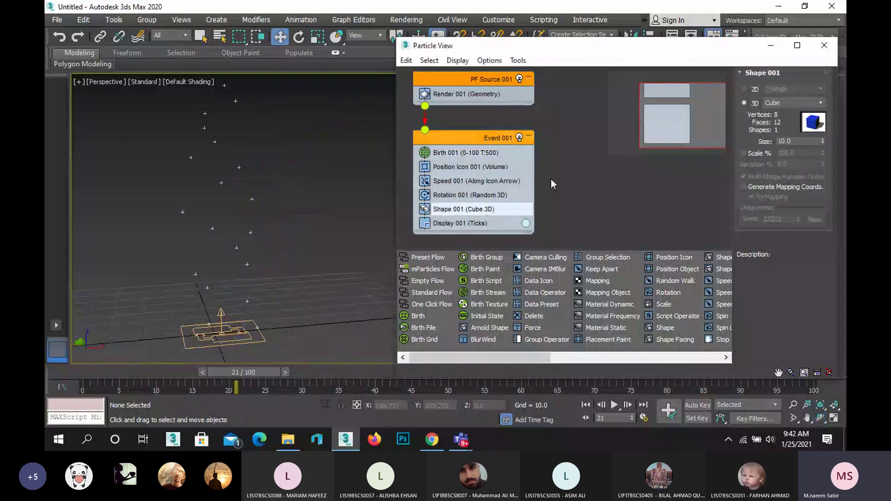
left_click(792, 102)
left_click(793, 102)
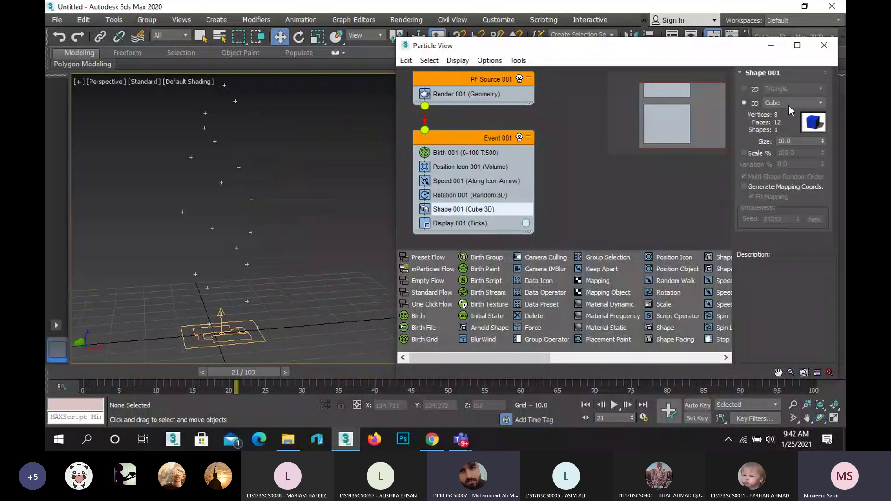
- Set the Display operator's type to Geometry
left_click(445, 223)
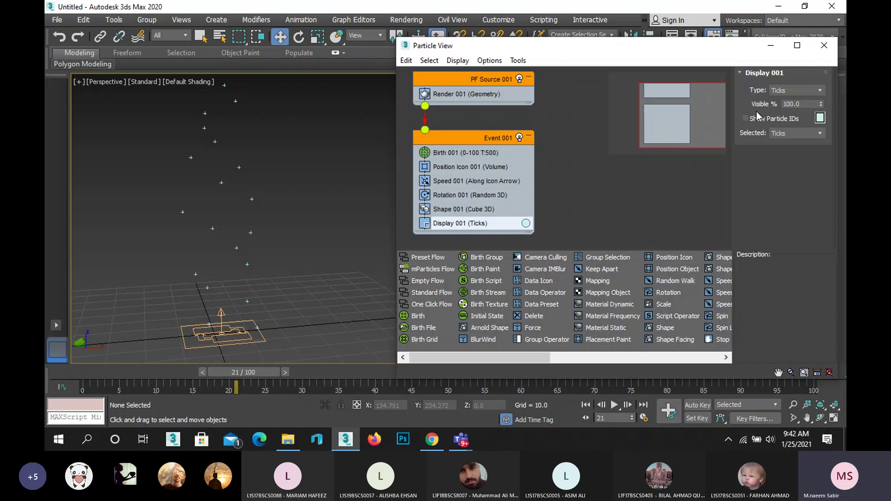
left_click(801, 90)
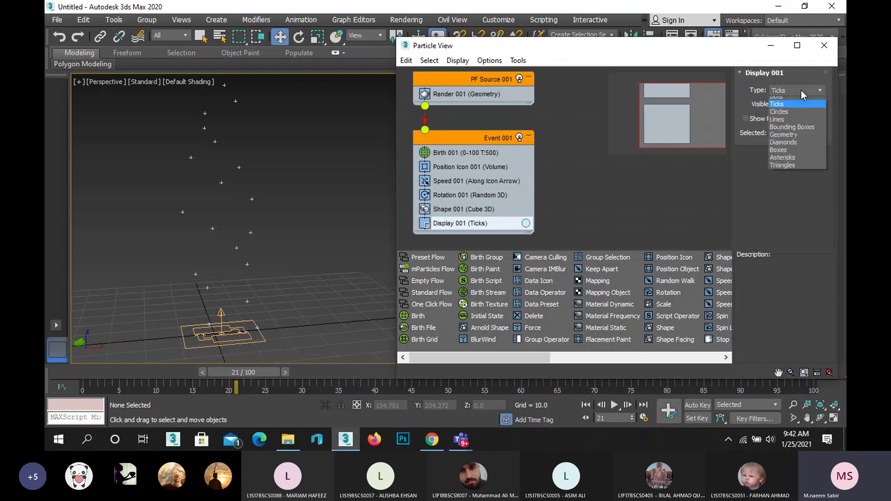
left_click(801, 90)
left_click(799, 91)
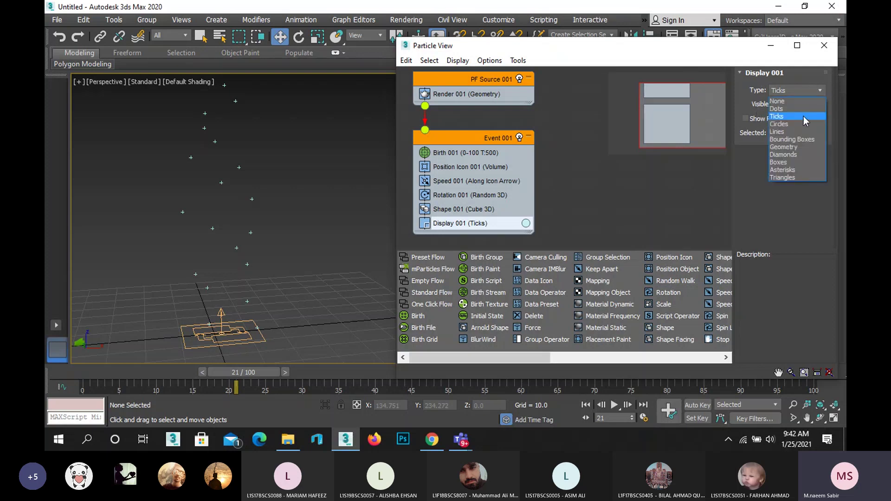
left_click(805, 147)
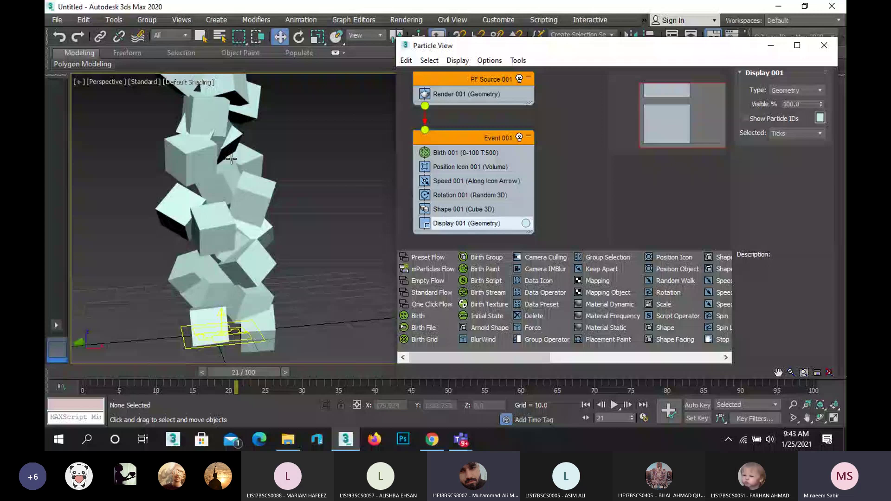
- Set the Shape operator's cube size to 5
left_click(475, 213)
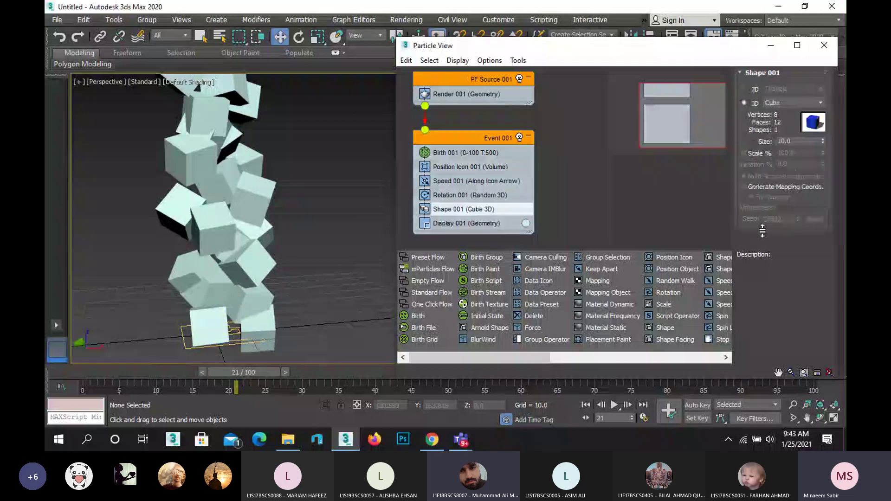
double_click(803, 141)
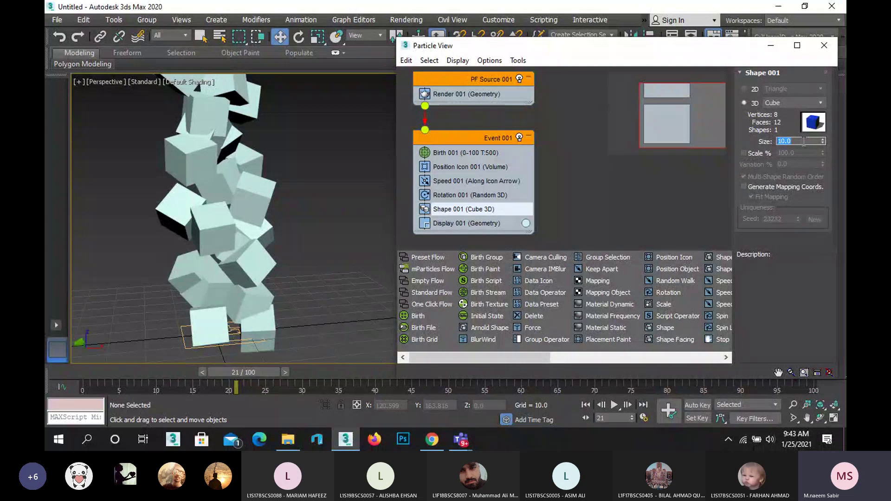
type("5")
key("Return")
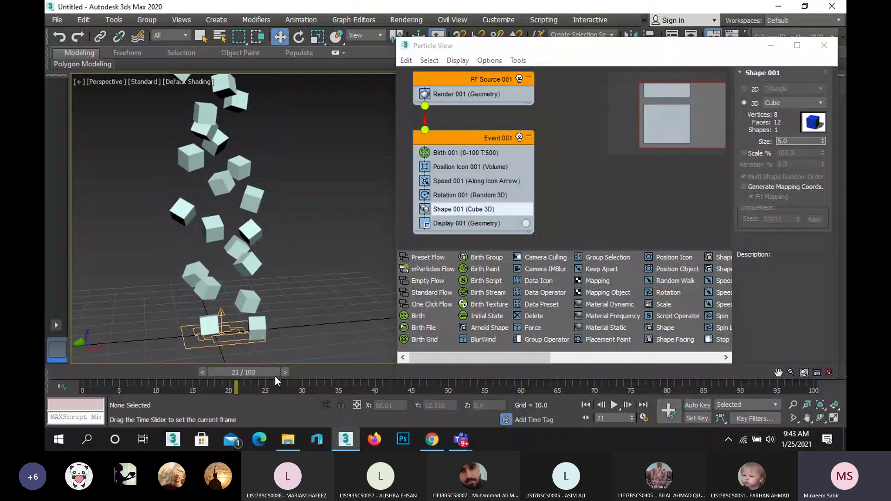
- Minimize Particle View and examine the rising stream of cubes in the Perspective viewport at frames 39 and 47
left_click_drag(275, 377, 394, 372)
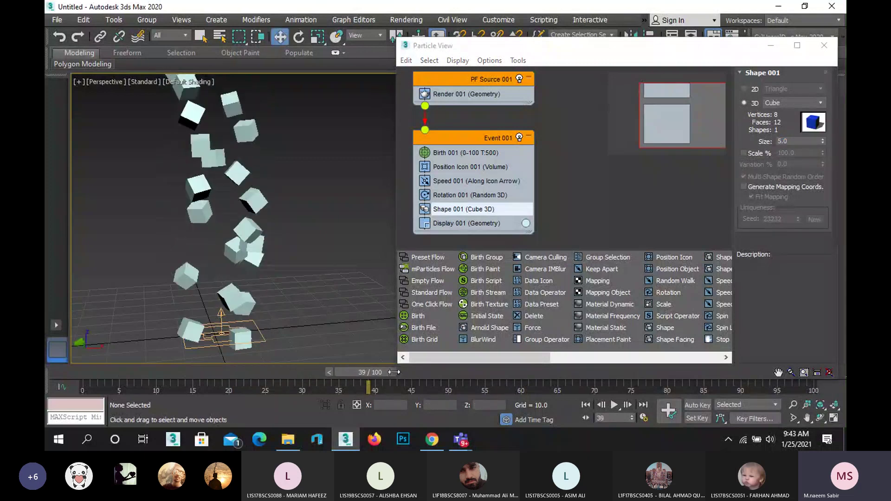
left_click(771, 46)
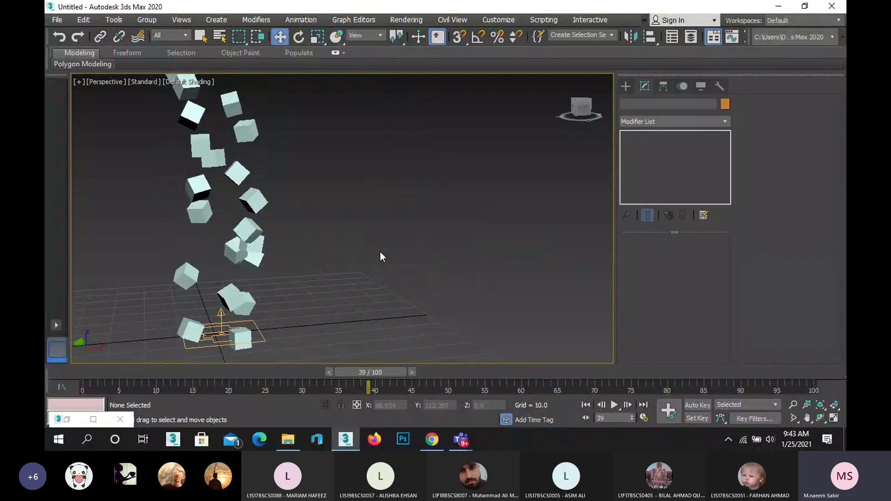
scroll(380, 256, "down", 5)
middle_click_drag(380, 258, 359, 367)
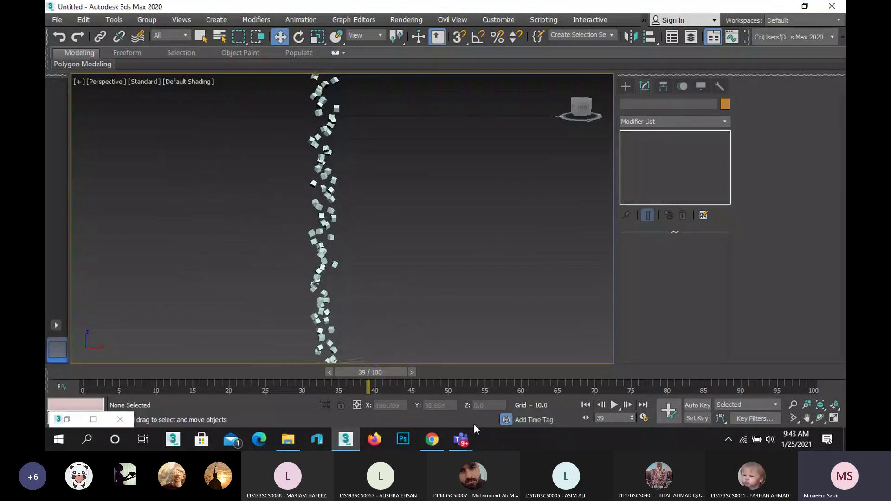
mouse_move(397, 368)
left_mouse_down()
mouse_move(438, 377)
mouse_move(606, 372)
mouse_move(789, 390)
mouse_move(125, 383)
mouse_move(511, 378)
mouse_move(795, 389)
mouse_move(824, 400)
mouse_move(344, 354)
mouse_move(842, 419)
mouse_move(47, 394)
mouse_move(816, 383)
mouse_move(304, 372)
mouse_move(413, 372)
left_mouse_up()
scroll(472, 270, "down", 4)
scroll(472, 270, "down", 3)
scroll(453, 268, "up", 5)
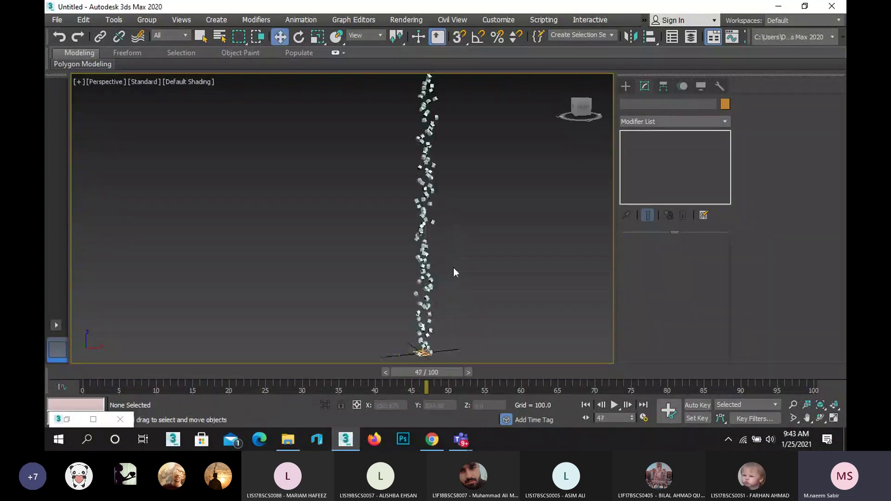
middle_click_drag(368, 308, 298, 233)
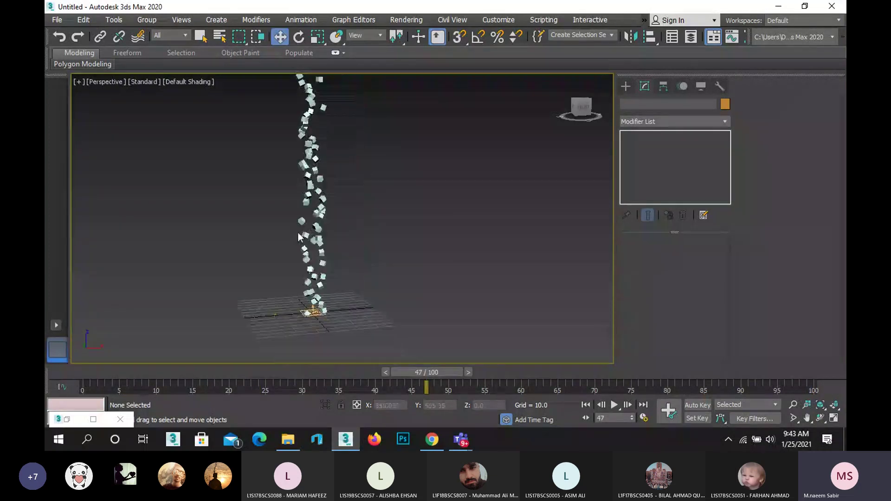
scroll(305, 310, "up", 3)
scroll(305, 297, "down", 3)
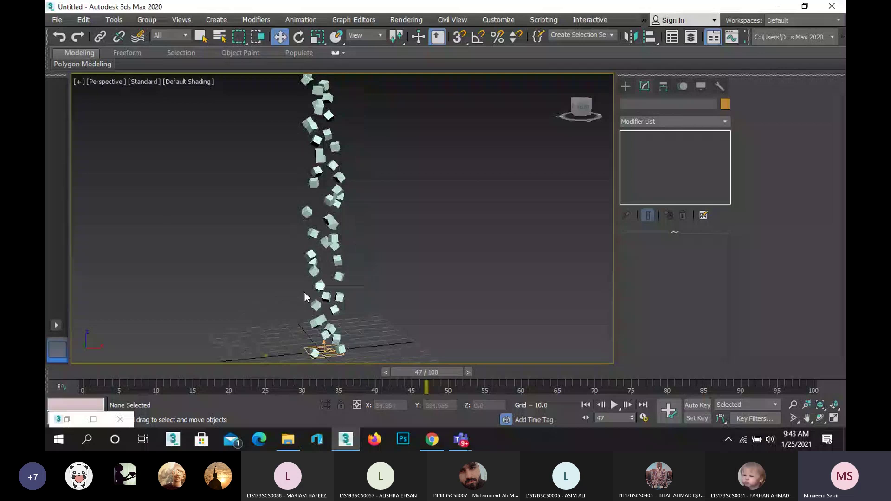
- Open Paint and set the brush to the thickest line size
middle_click_drag(411, 307, 411, 288)
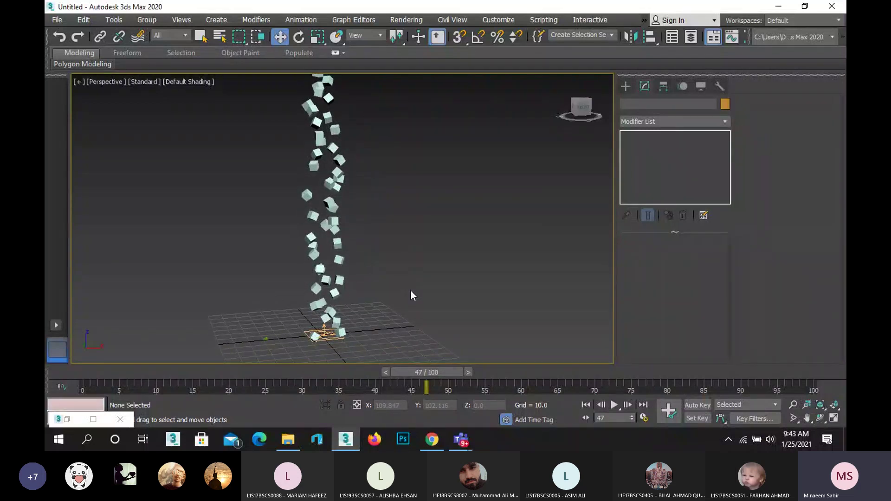
left_click(64, 441)
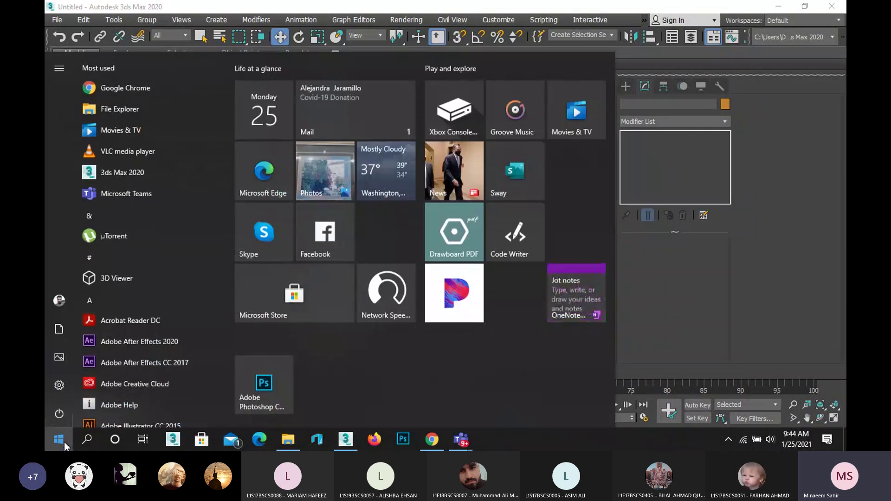
type("paint")
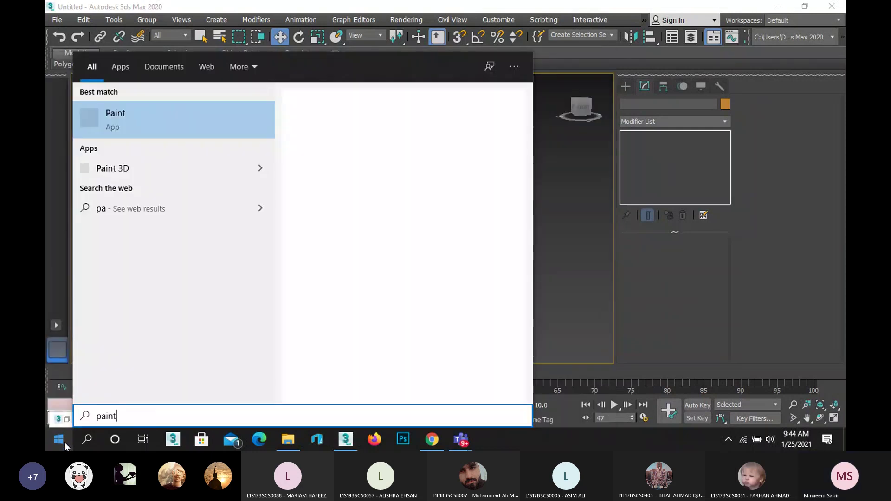
left_click(149, 116)
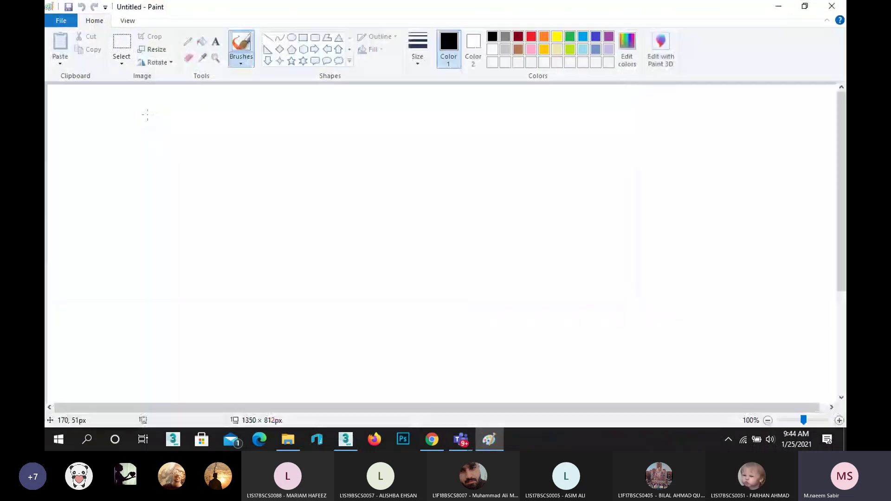
left_click(417, 46)
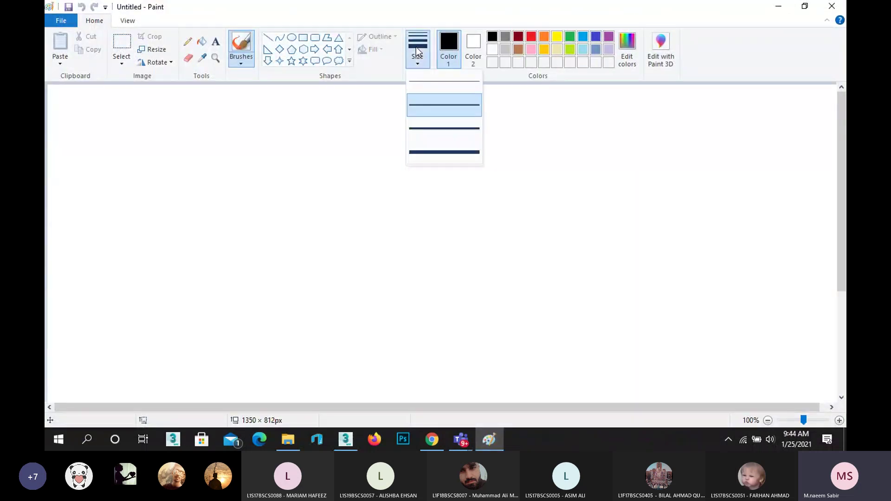
left_click(440, 158)
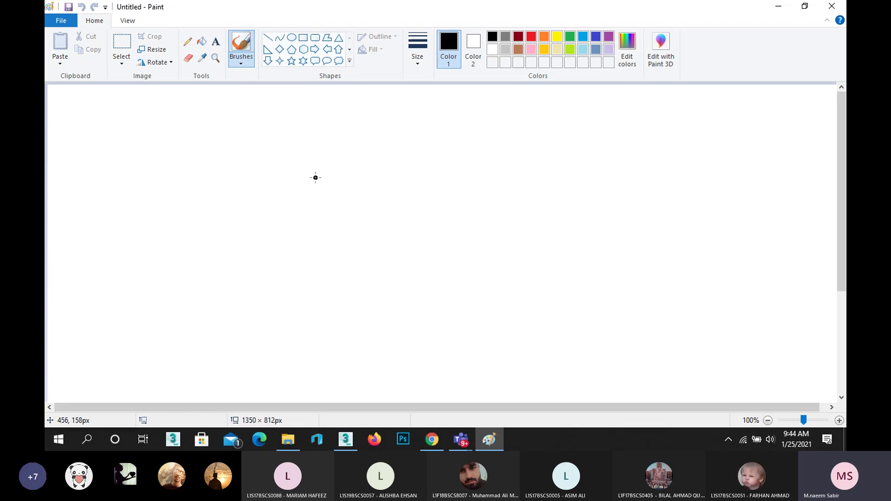
- Sketch a branching line, an upright line above a long baseline, a square and a jagged outline in black, and return to 3ds Max
left_click_drag(315, 177, 307, 314)
mouse_move(524, 253)
left_mouse_down()
mouse_move(393, 230)
mouse_move(314, 237)
mouse_move(393, 185)
left_mouse_up()
left_click_drag(661, 125, 670, 249)
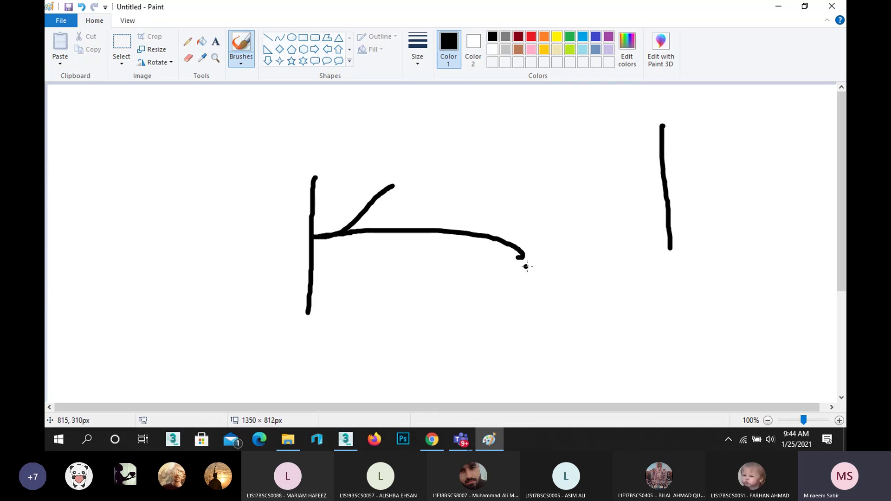
left_click_drag(532, 265, 770, 259)
left_click_drag(664, 253, 704, 266)
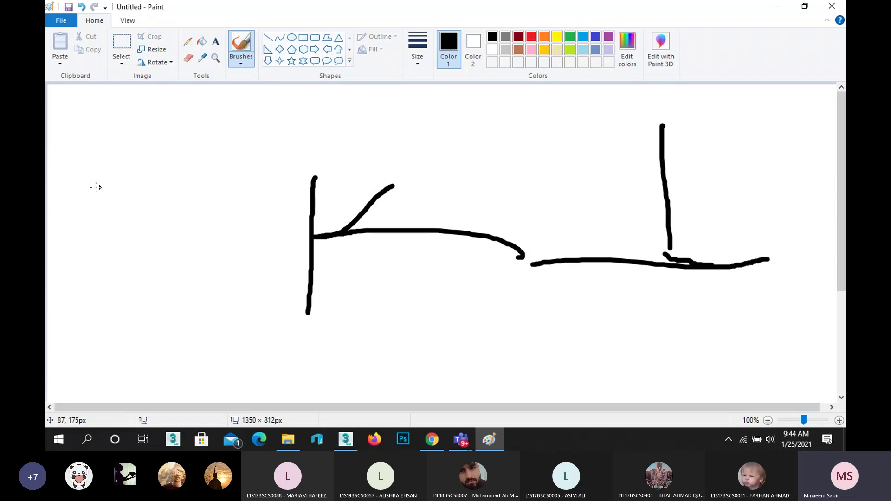
mouse_move(84, 188)
left_mouse_down()
mouse_move(229, 188)
mouse_move(231, 306)
mouse_move(92, 316)
mouse_move(85, 189)
left_mouse_up()
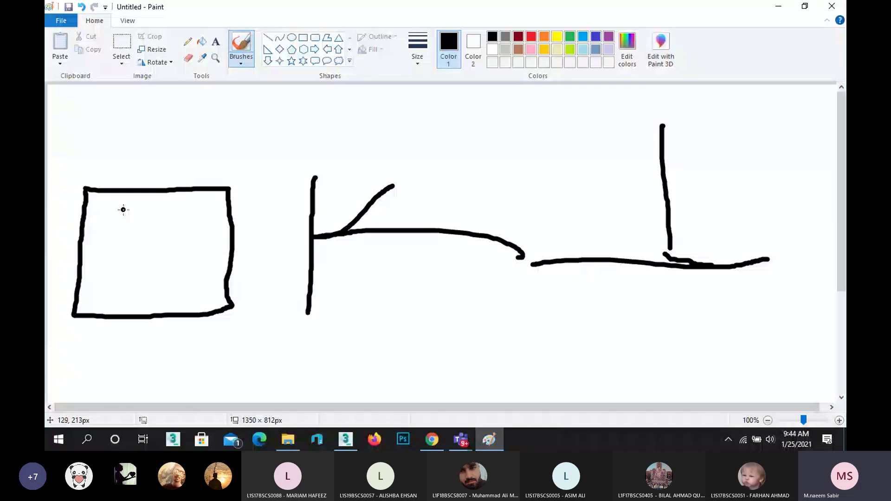
mouse_move(355, 117)
left_mouse_down()
mouse_move(388, 107)
mouse_move(390, 129)
left_mouse_up()
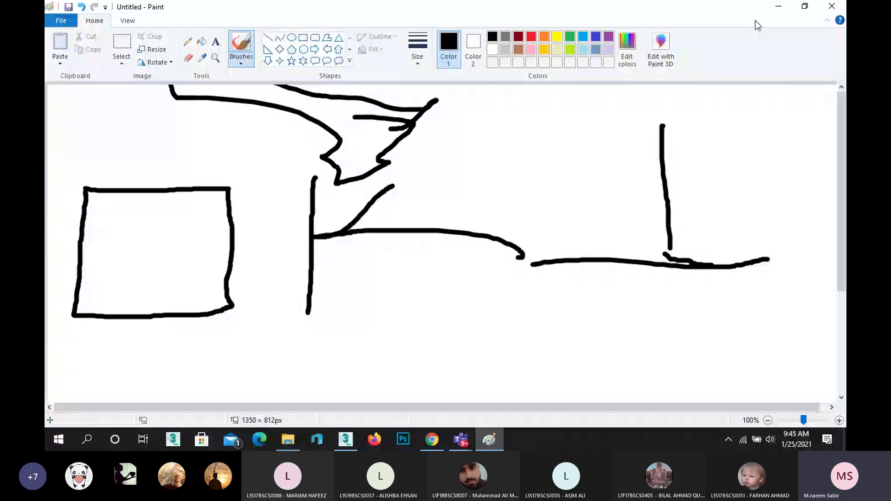
left_click(770, 10)
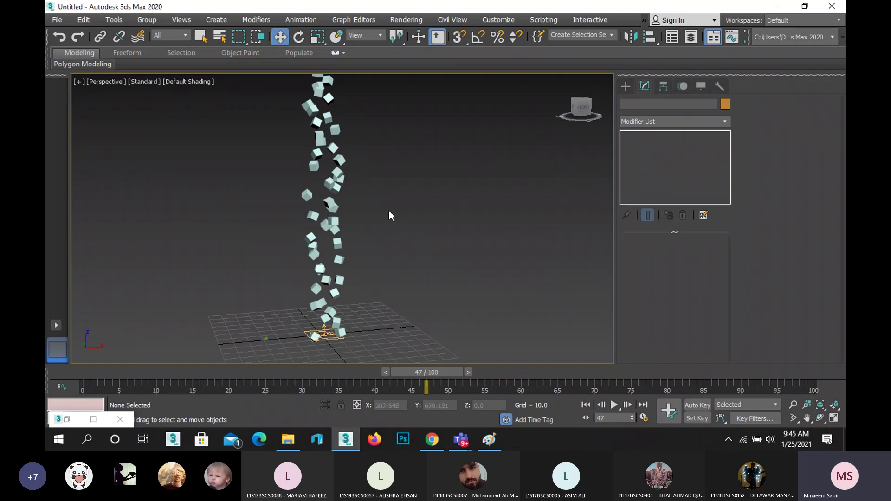
- Browse the Systems and Space Warps object types and show the Deflectors category
scroll(389, 212, "down", 2)
mouse_move(388, 212)
middle_mouse_down()
mouse_move(379, 258)
mouse_move(382, 219)
middle_mouse_up()
scroll(381, 218, "up", 2)
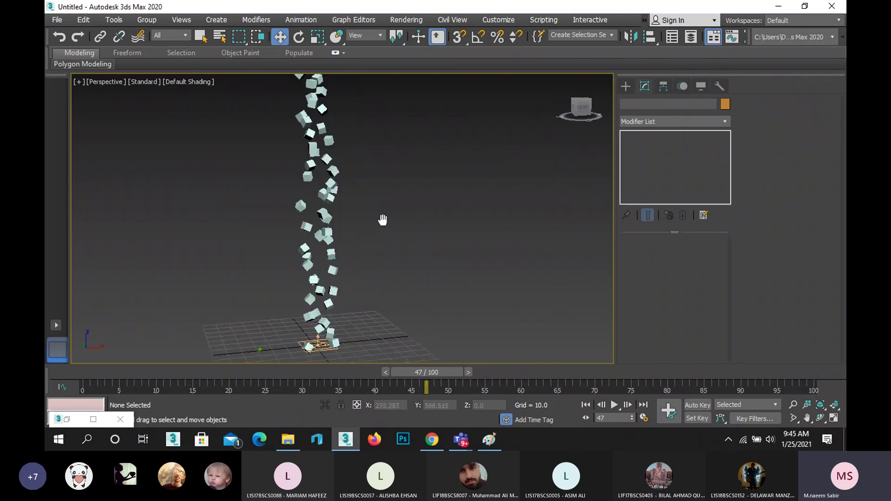
left_click(626, 88)
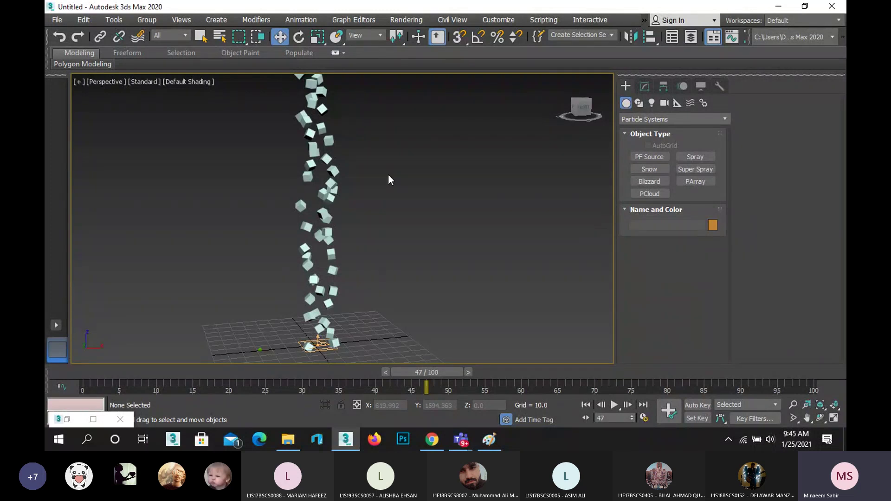
left_click(702, 104)
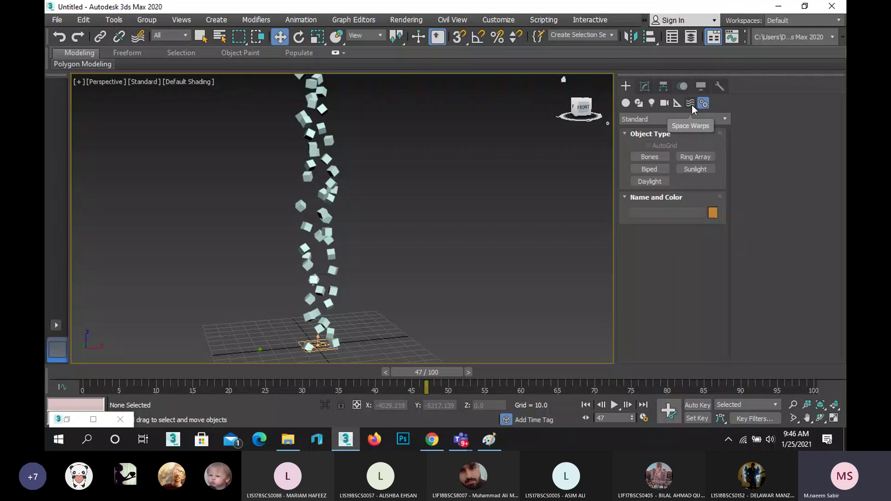
left_click(691, 104)
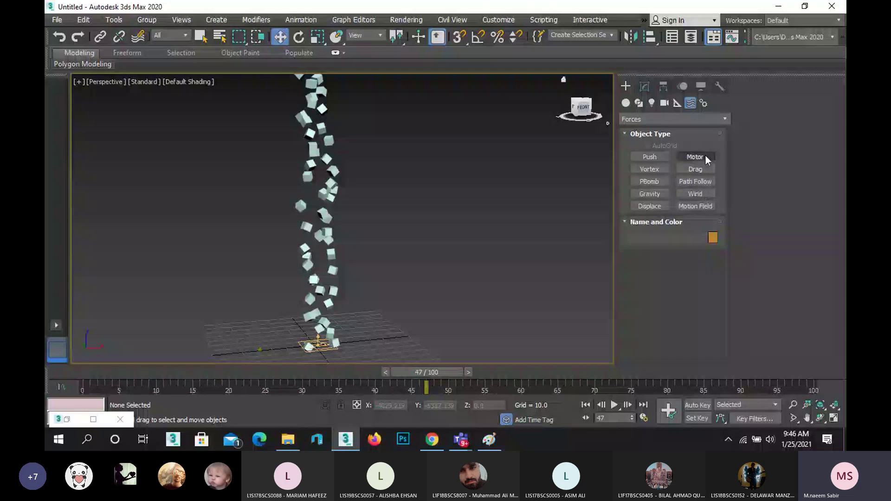
left_click(654, 120)
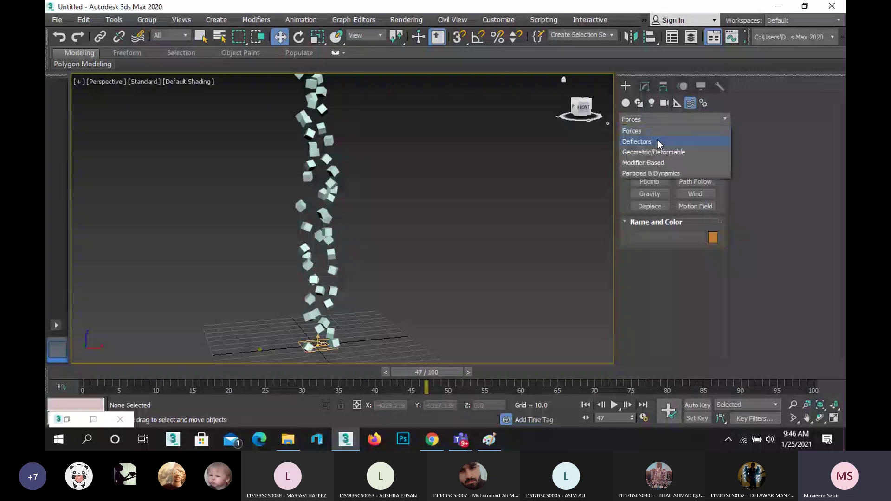
left_click(657, 141)
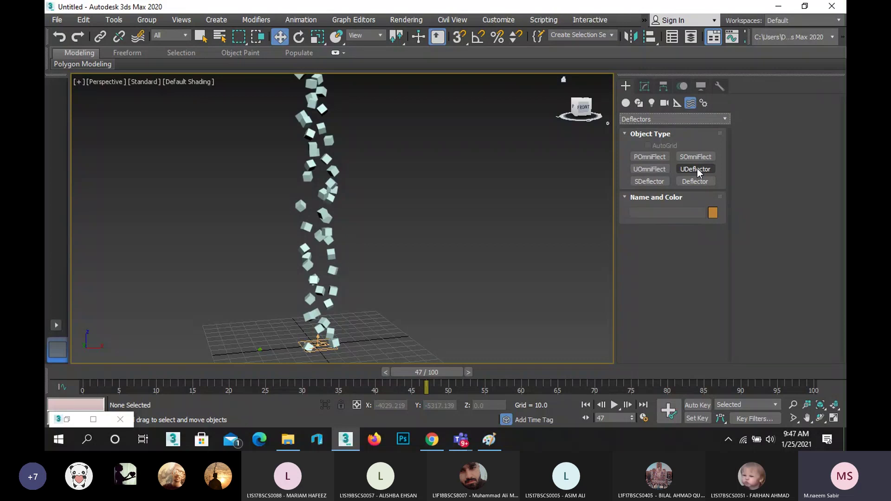
- Switch to Paint and sketch a winged figure with a tapered body inside the square
left_click(489, 439)
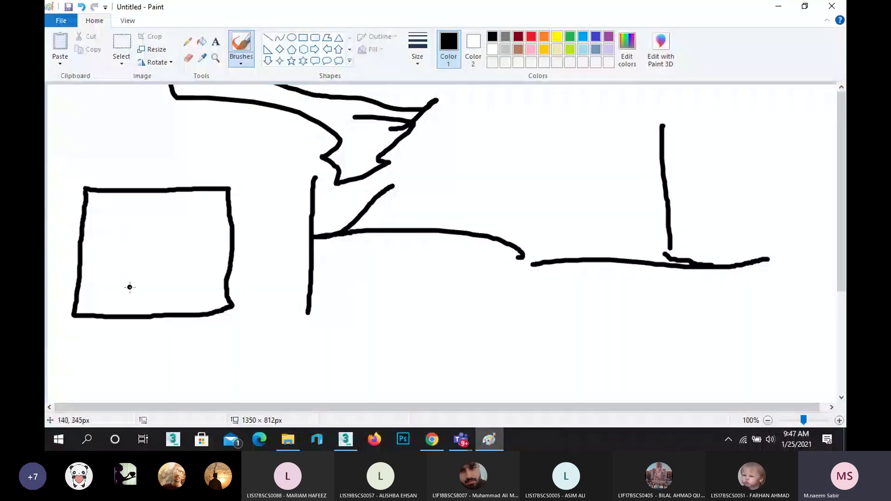
mouse_move(153, 209)
left_mouse_down()
mouse_move(146, 205)
mouse_move(126, 226)
mouse_move(137, 292)
left_mouse_up()
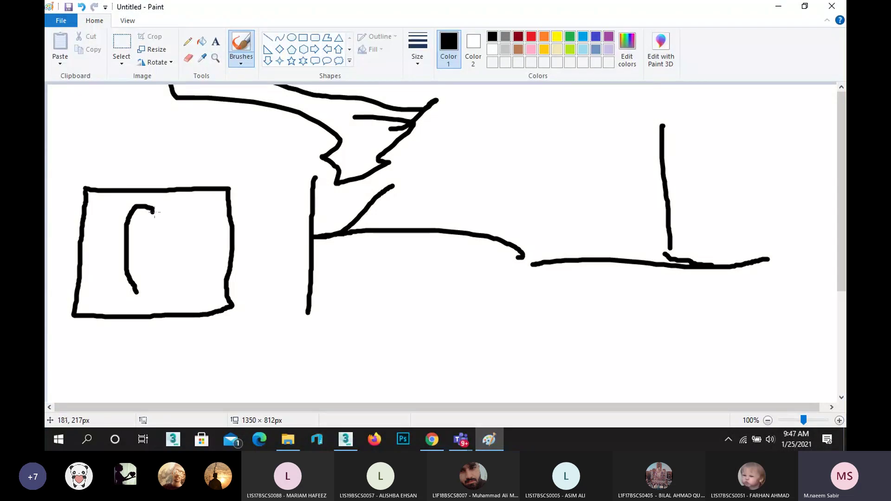
left_click_drag(153, 212, 131, 293)
left_click_drag(159, 224, 194, 263)
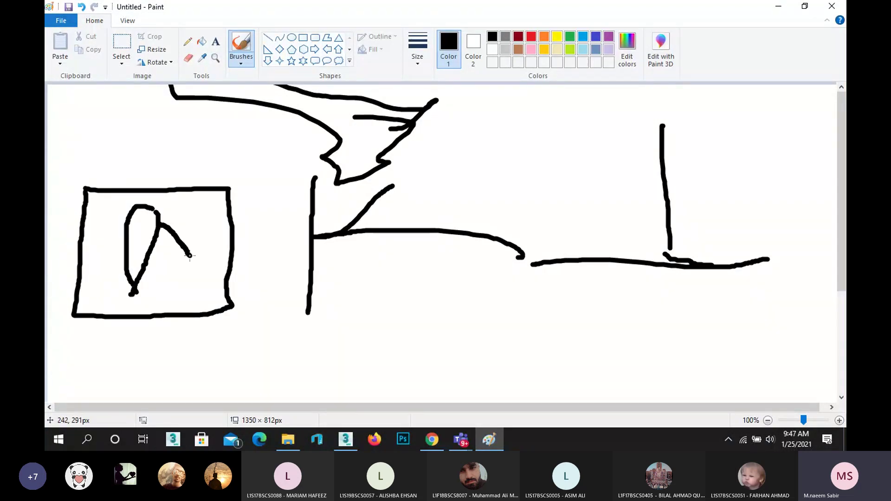
left_click_drag(156, 241, 192, 258)
mouse_move(125, 223)
left_mouse_down()
mouse_move(89, 259)
mouse_move(133, 247)
left_mouse_up()
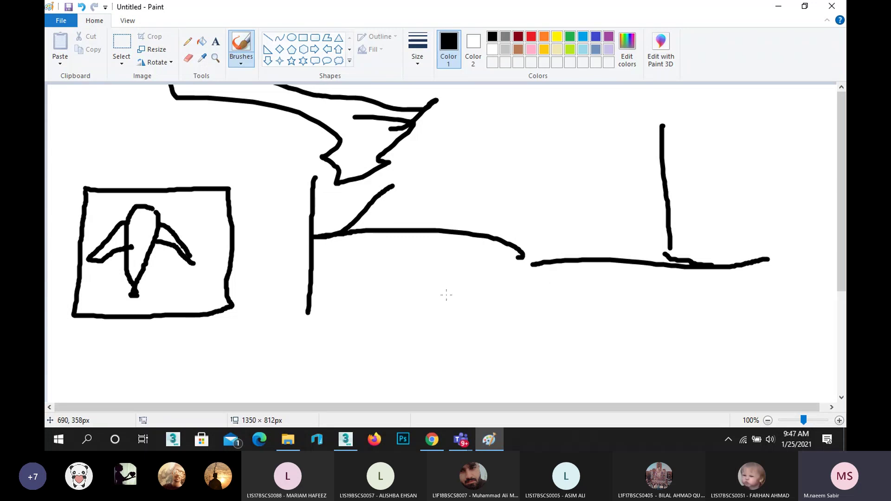
- Draw an open tray under the long baseline and extra strokes in and around the square, and return to 3ds Max
mouse_move(529, 277)
left_mouse_down()
mouse_move(529, 286)
mouse_move(590, 311)
mouse_move(764, 314)
mouse_move(776, 296)
left_mouse_up()
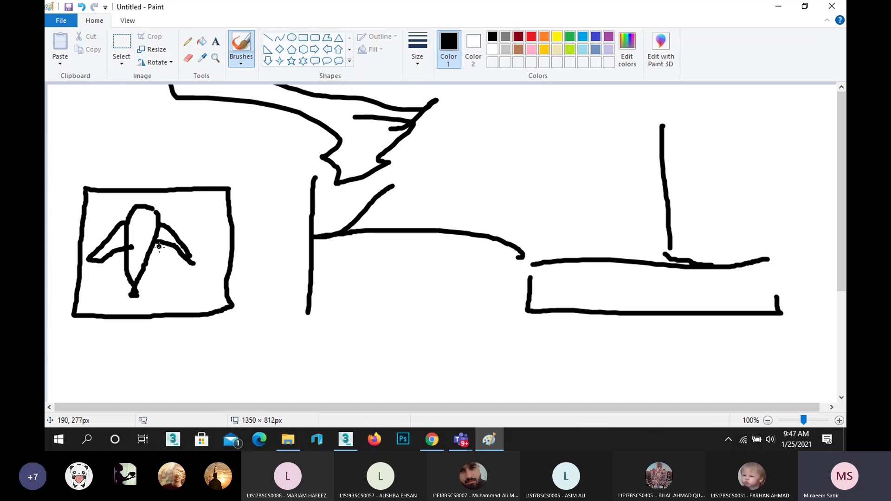
mouse_move(162, 248)
left_mouse_down()
mouse_move(161, 270)
mouse_move(160, 262)
mouse_move(204, 295)
left_mouse_up()
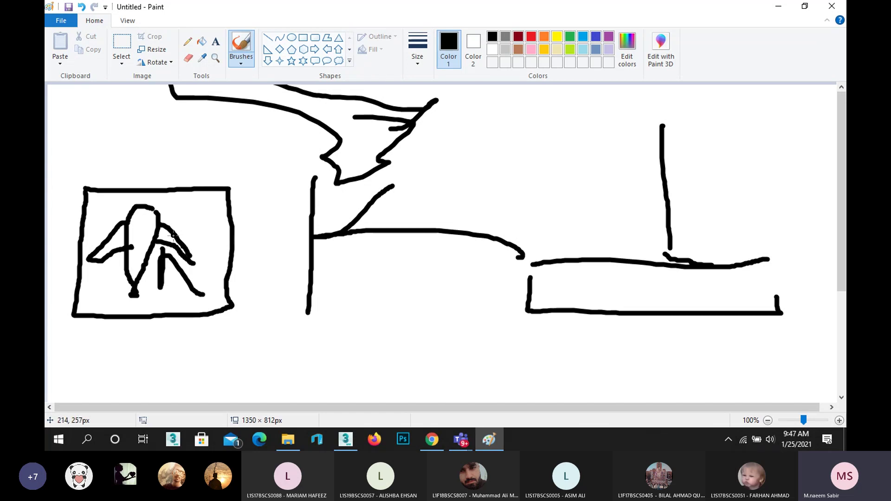
left_click_drag(137, 228, 138, 256)
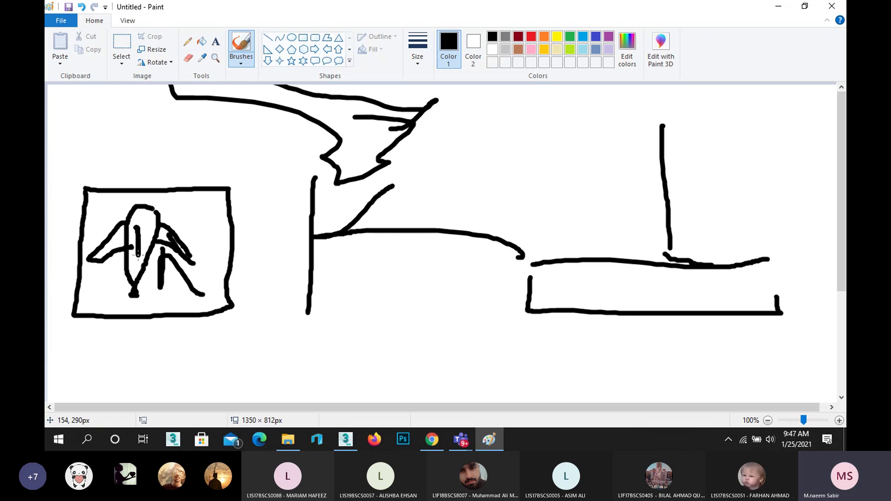
left_click_drag(185, 217, 197, 217)
left_click_drag(226, 187, 304, 139)
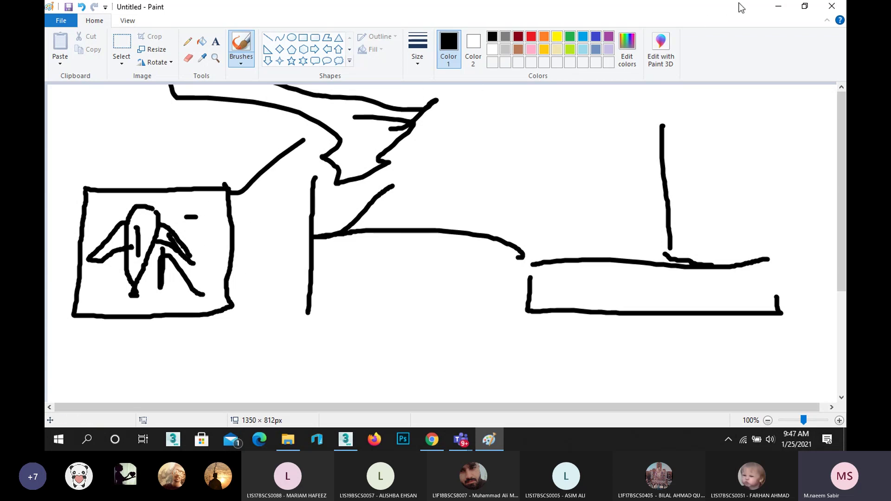
left_click(777, 8)
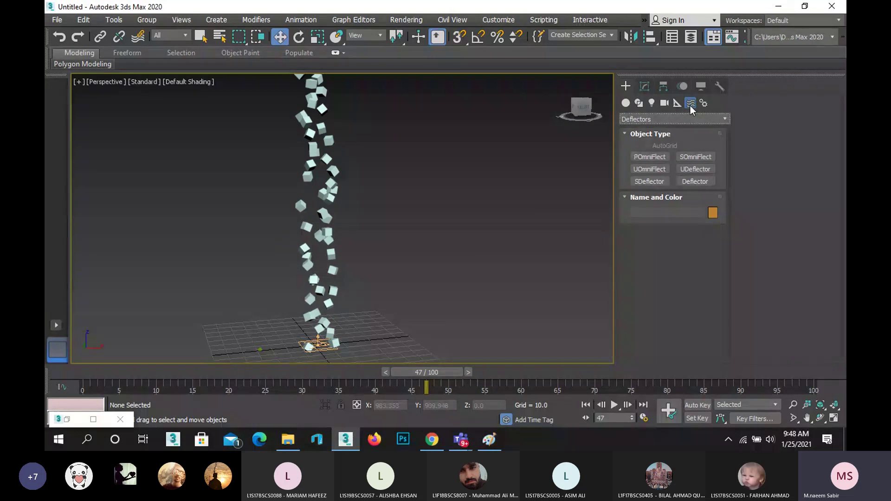
- Create a rectangular Deflector space warp on the grid beside the particle emitter in the Perspective viewport
left_click(652, 120)
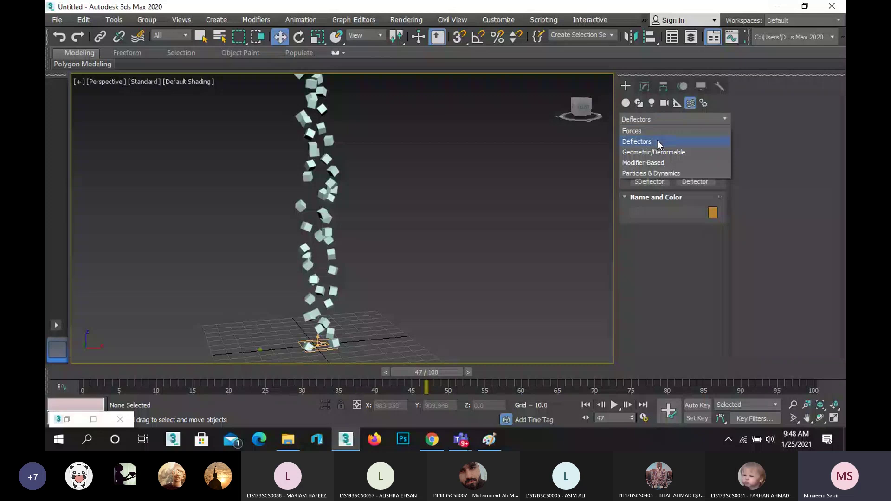
left_click(657, 140)
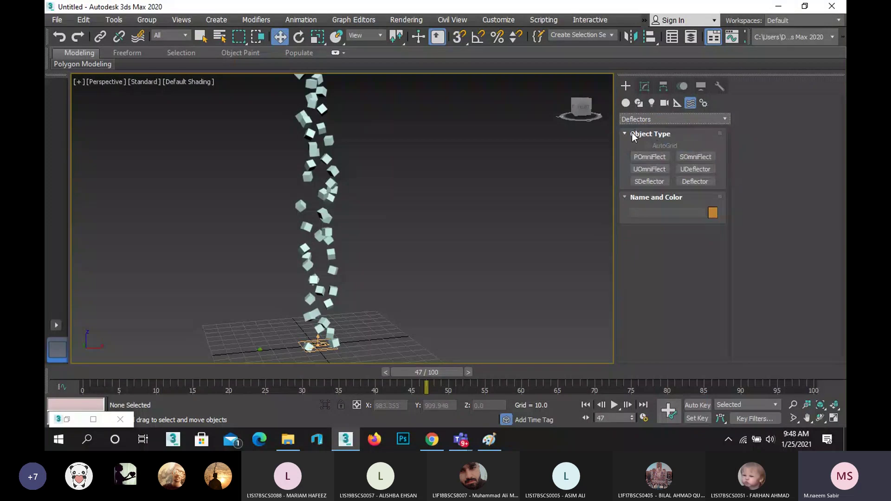
left_click(694, 181)
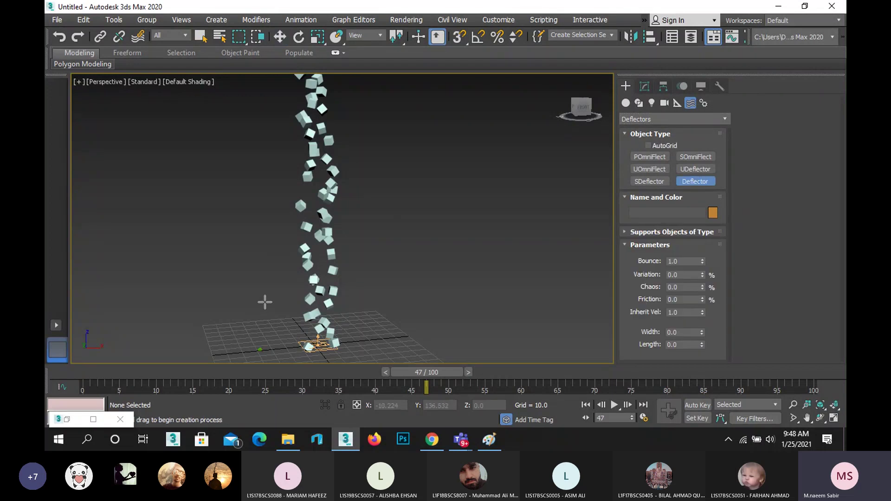
scroll(253, 306, "down", 2)
middle_click_drag(255, 306, 245, 276)
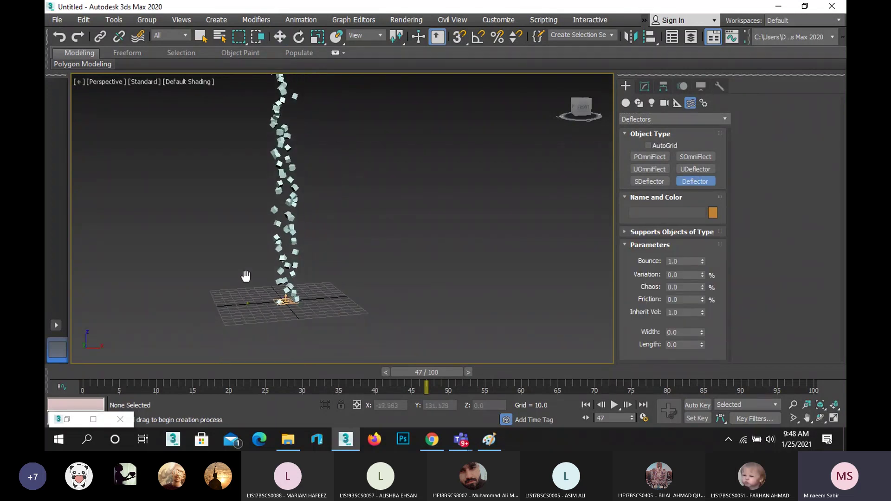
scroll(246, 276, "up", 2)
left_click_drag(249, 293, 313, 309)
- Move the deflector to the world origin by setting its absolute X and Y to 0
left_click(280, 37)
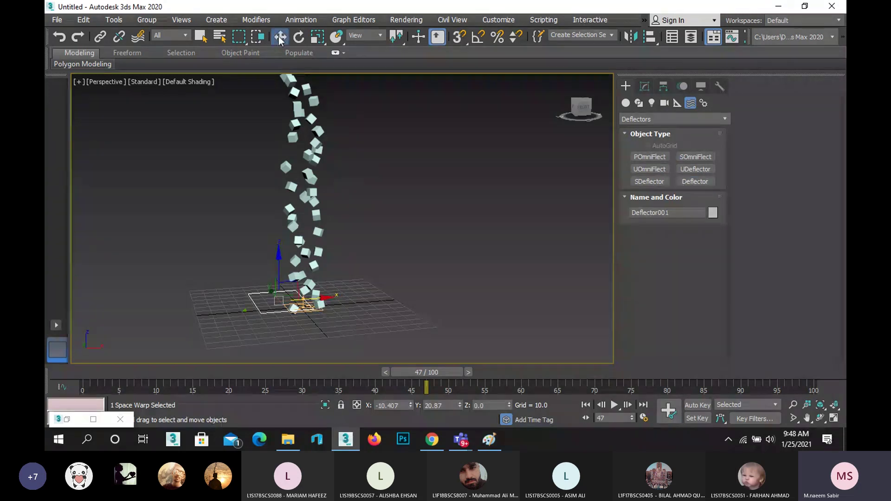
right_click(279, 38)
right_click(611, 164)
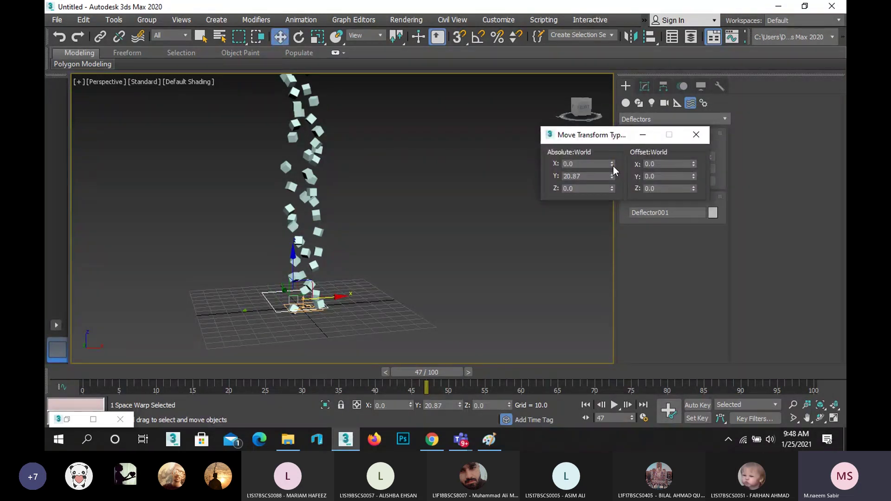
right_click(610, 176)
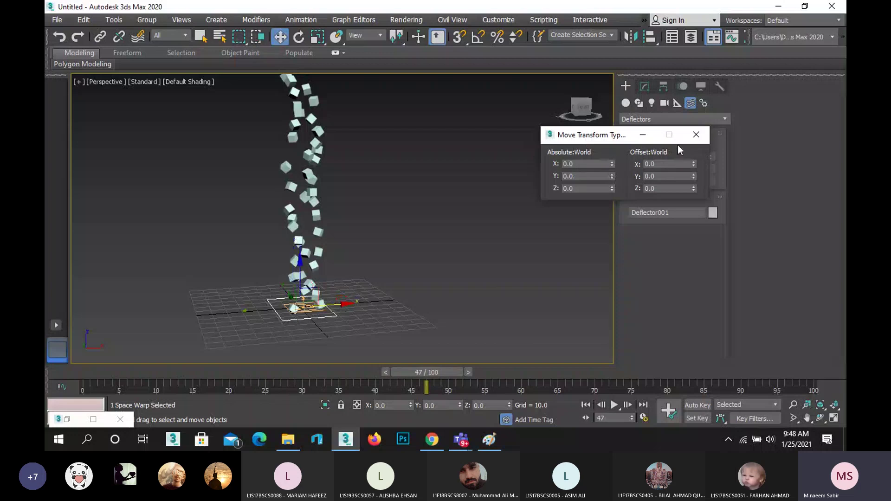
left_click(695, 135)
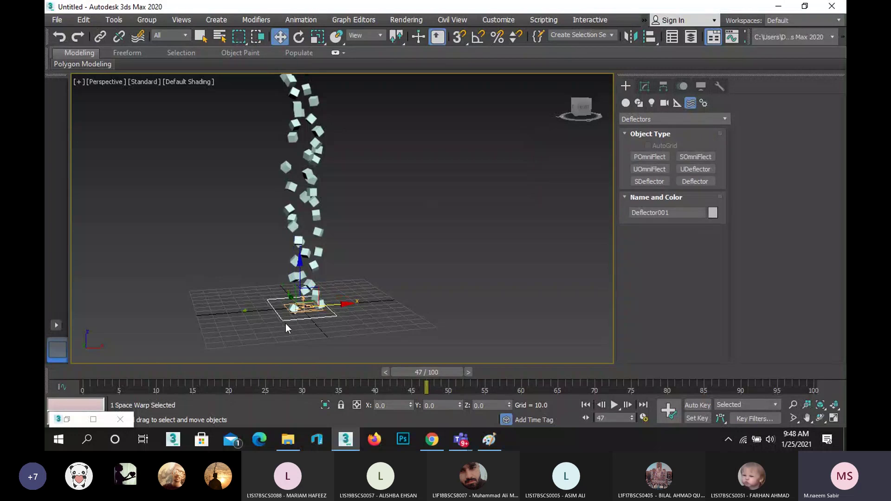
scroll(285, 324, "up", 3)
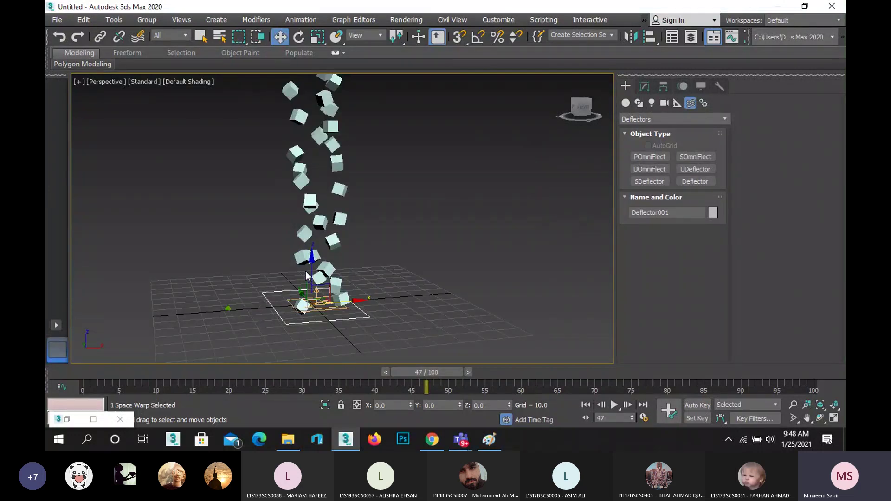
- Raise the deflector along Z to about 80 units above the grid, across the column of cubes
left_click_drag(309, 270, 342, 94)
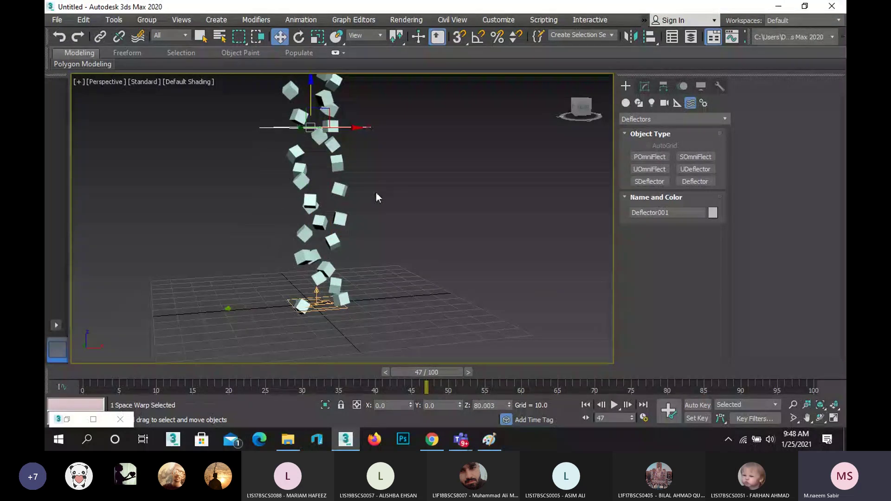
middle_click_drag(375, 193, 343, 221)
scroll(343, 220, "down", 8)
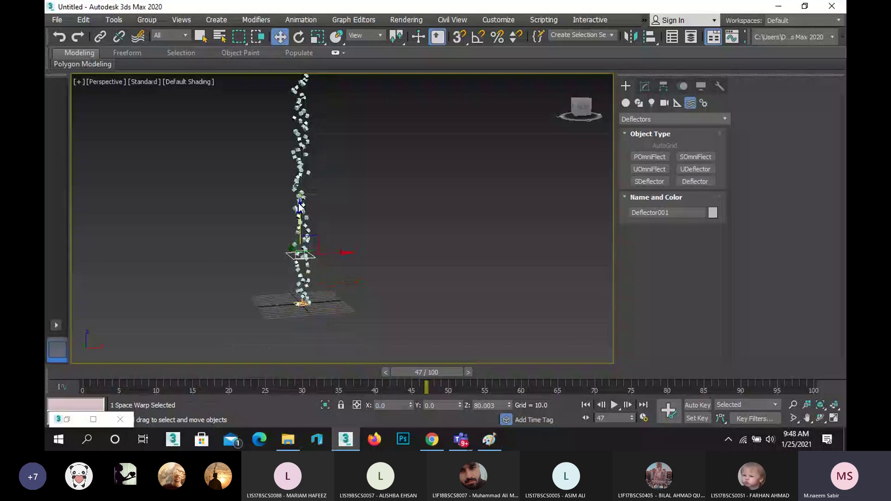
scroll(321, 279, "up", 7)
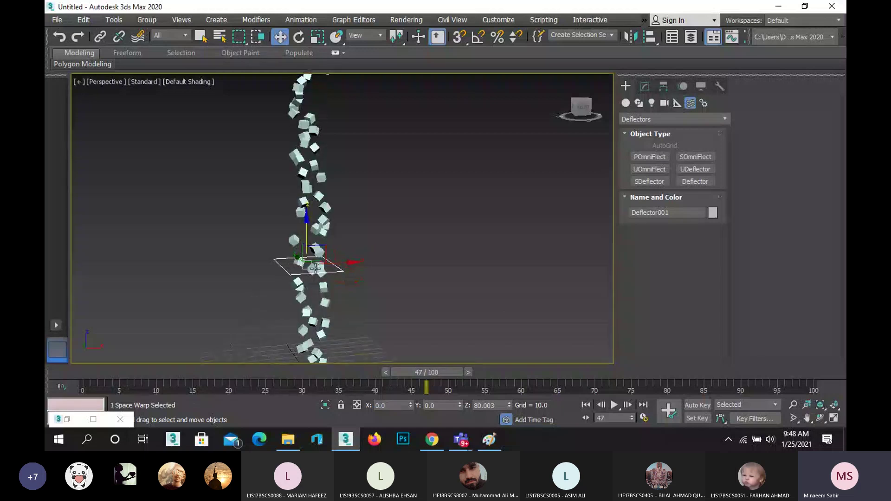
- Switch the viewport to the Front view and display it with Default Shading
key("f")
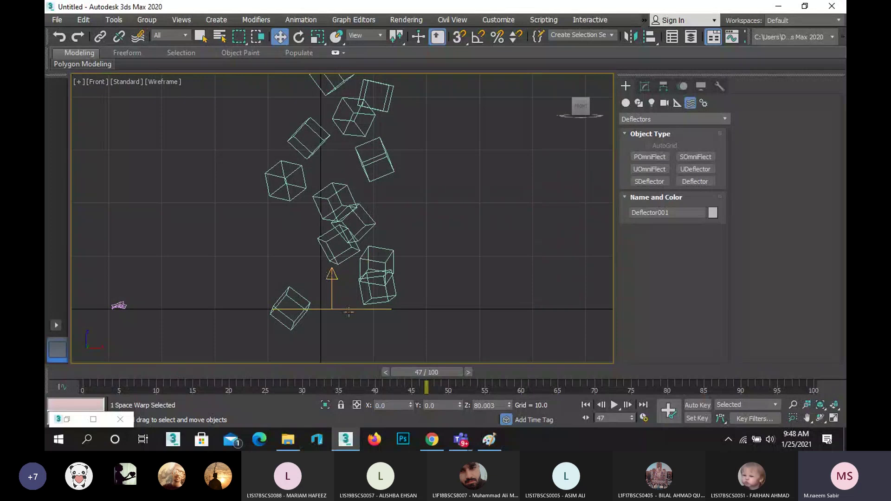
scroll(355, 325, "down", 3)
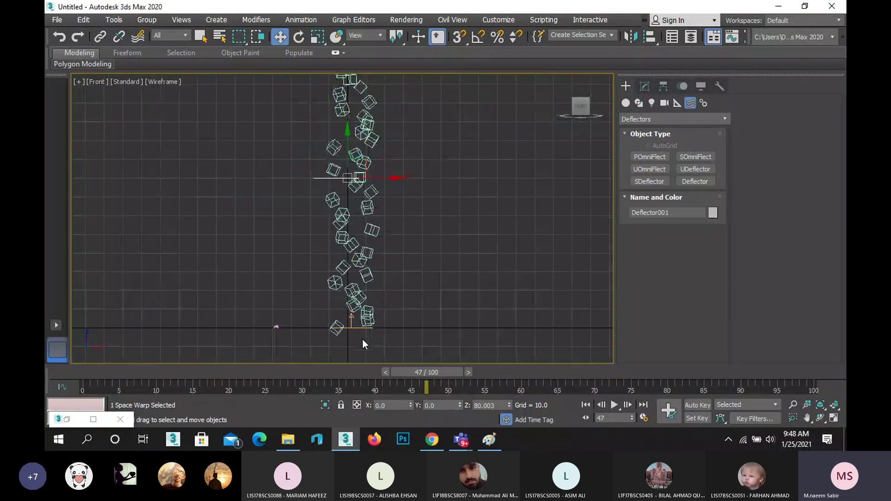
left_click(169, 84)
left_click(180, 94)
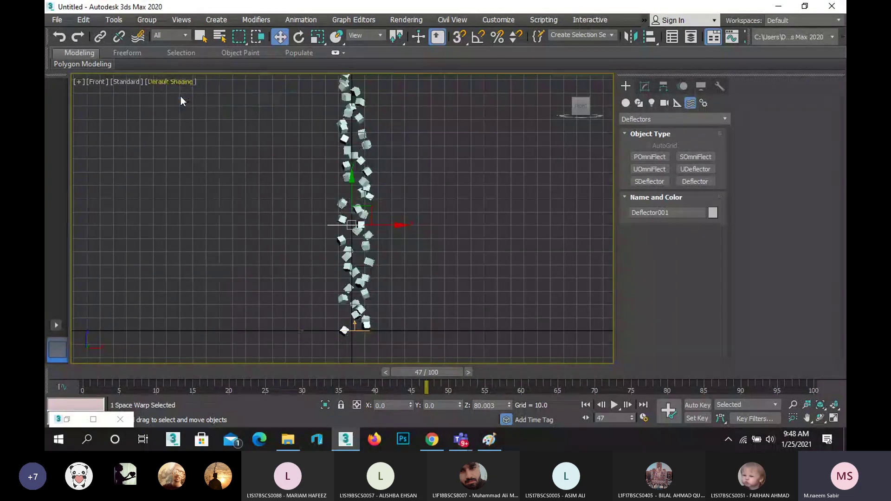
scroll(341, 246, "up", 4)
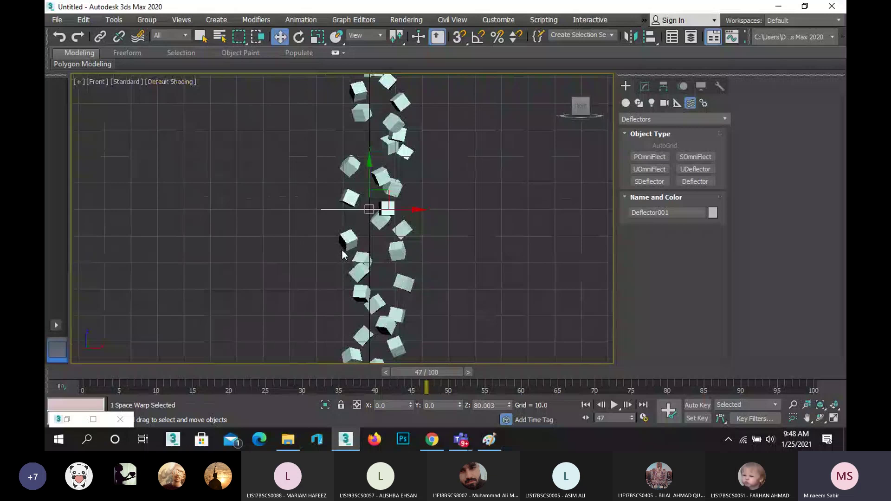
scroll(341, 250, "down", 2)
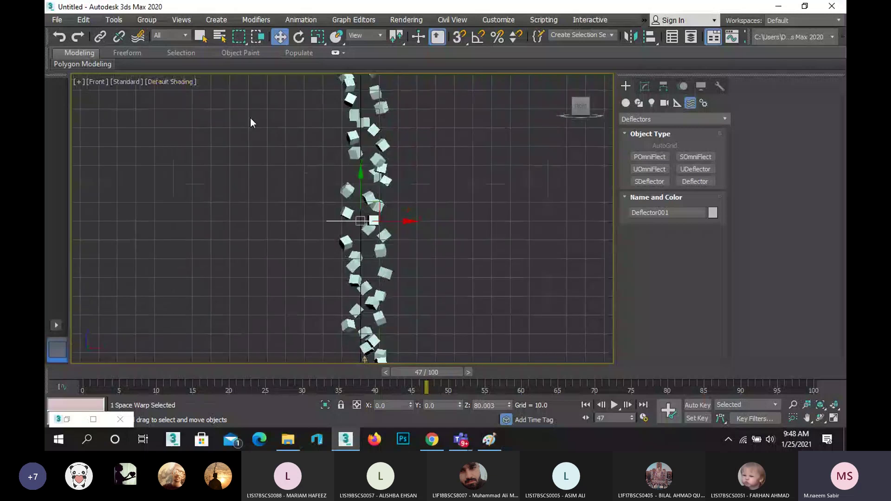
- Uniformly scale the deflector up to about 160% so it extends well past both sides of the cube stream
left_click(317, 36)
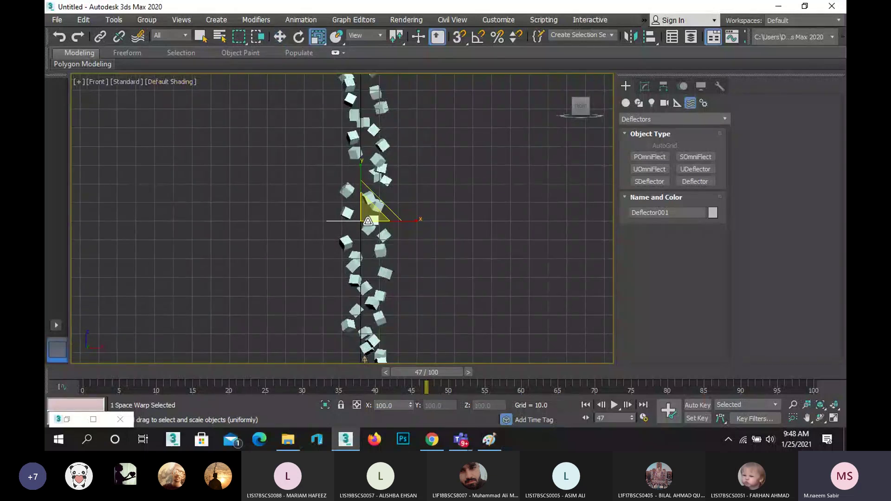
left_click_drag(366, 214, 393, 176)
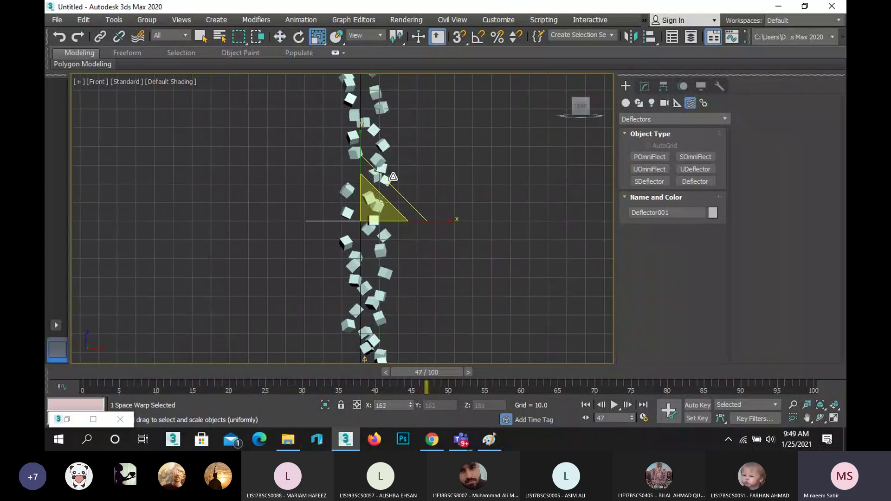
left_click(280, 37)
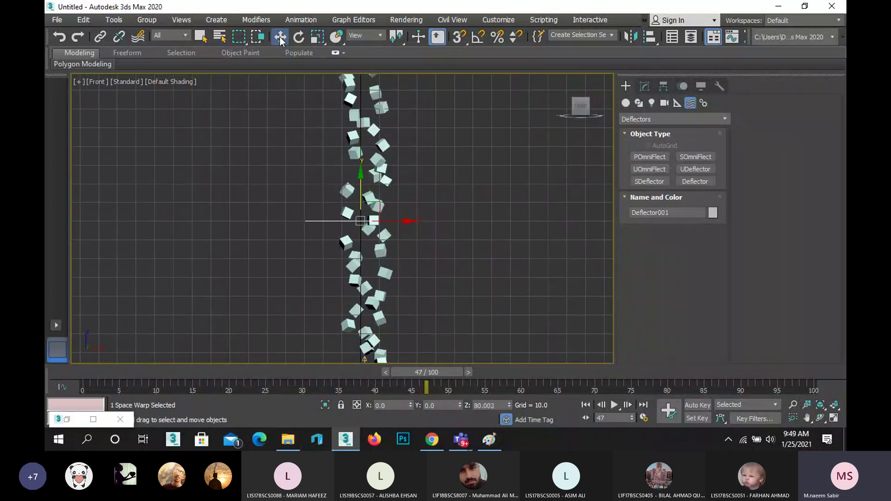
scroll(211, 207, "down", 3)
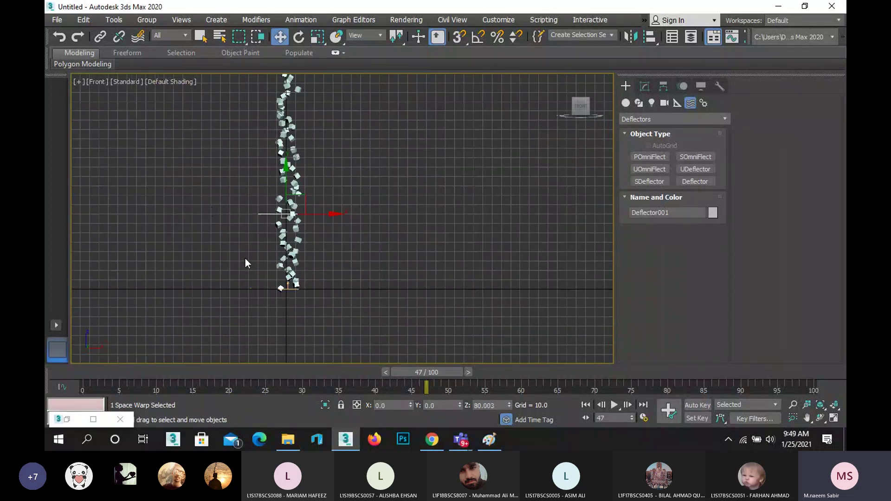
scroll(245, 258, "up", 2)
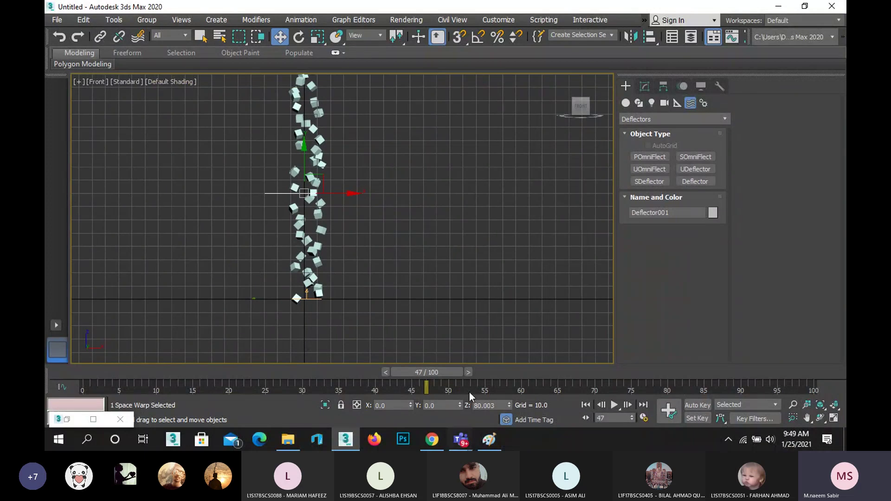
- Set the timeline to frame 50 and bring back the Particle View window beside the column of cubes
left_click_drag(436, 377, 457, 409)
scroll(320, 127, "up", 2)
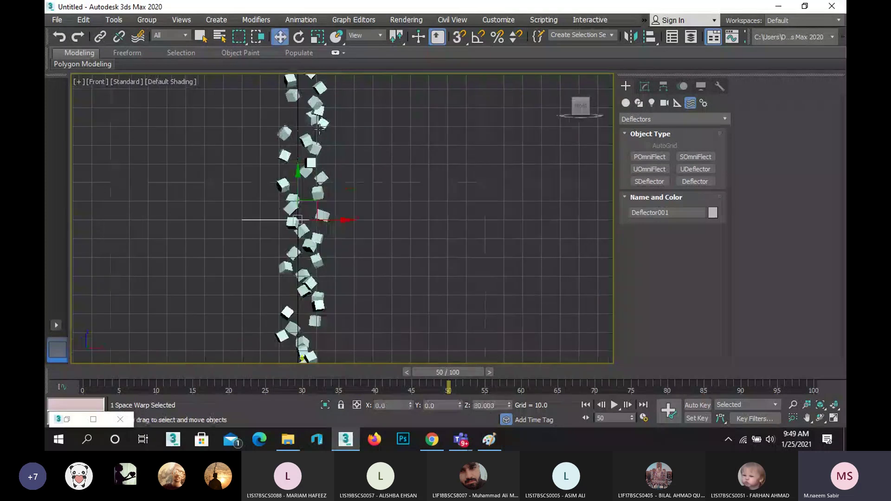
scroll(319, 126, "up", 3)
scroll(313, 284, "down", 5)
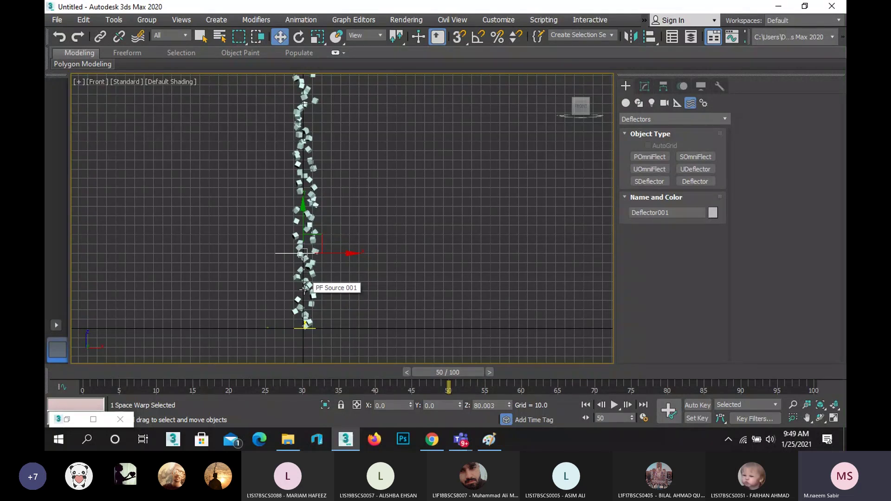
scroll(318, 288, "up", 2)
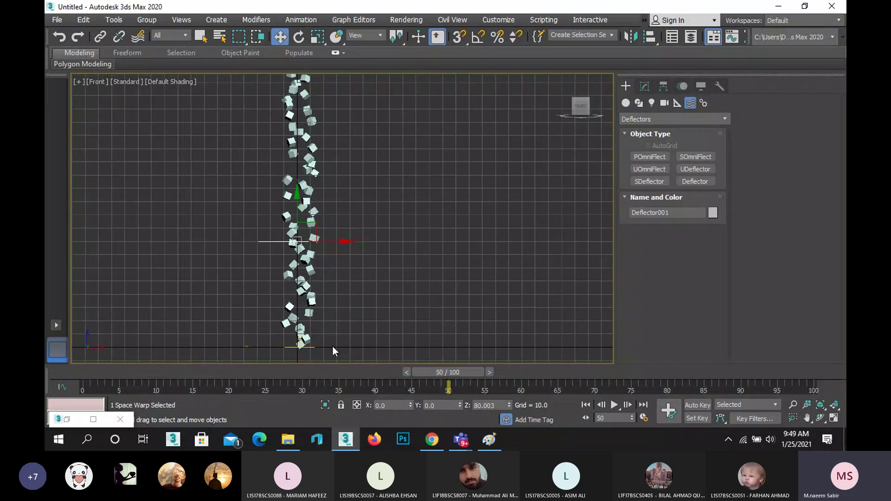
left_click(66, 420)
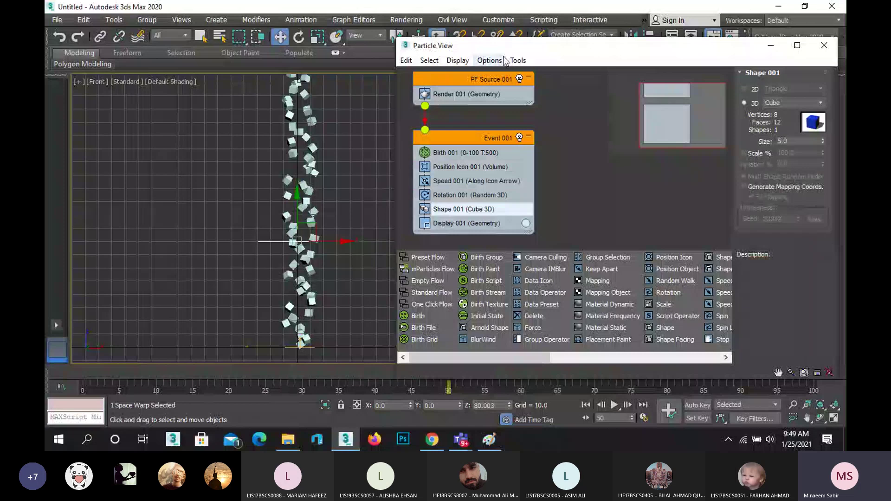
left_click_drag(544, 46, 507, 39)
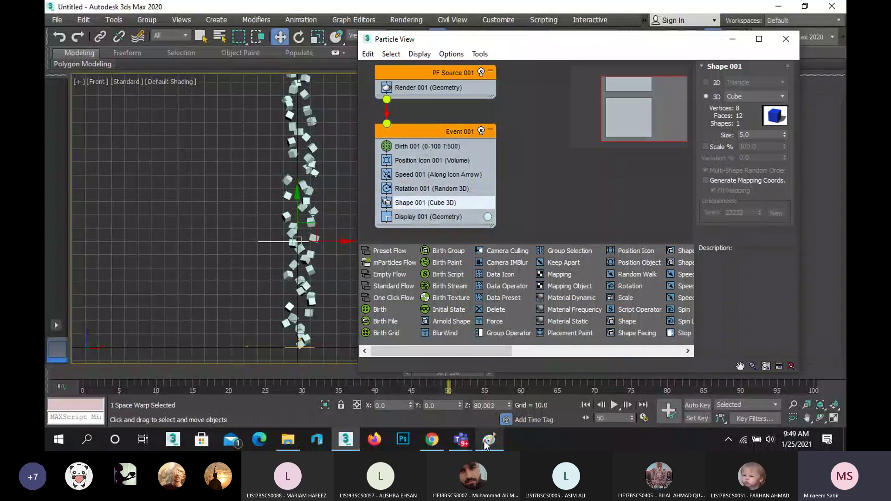
- Switch to Paint, draw a diagonal branch on the far vertical line and loops around both vertical lines, and return to 3ds Max
mouse_move(488, 440)
left_click(489, 394)
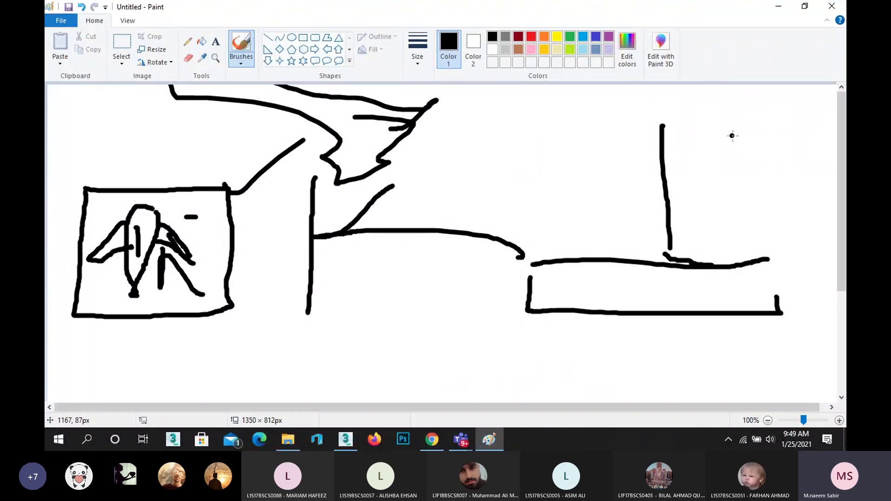
left_click_drag(754, 123, 665, 161)
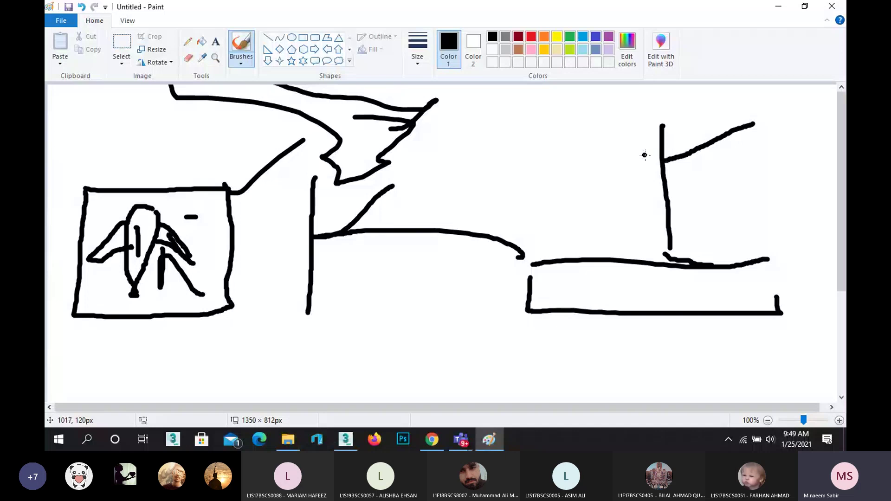
mouse_move(651, 153)
left_mouse_down()
mouse_move(687, 150)
mouse_move(636, 182)
mouse_move(653, 147)
left_mouse_up()
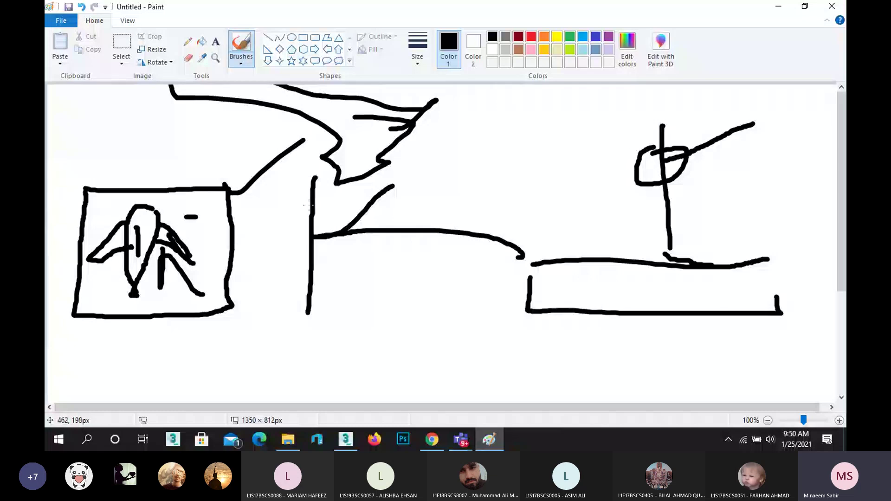
mouse_move(337, 192)
left_mouse_down()
mouse_move(312, 194)
mouse_move(325, 175)
mouse_move(294, 215)
mouse_move(306, 175)
left_mouse_up()
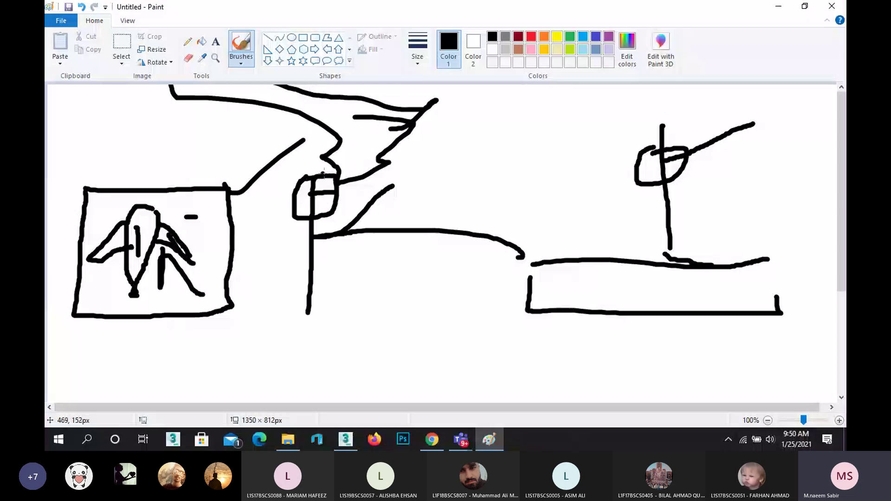
left_click(774, 7)
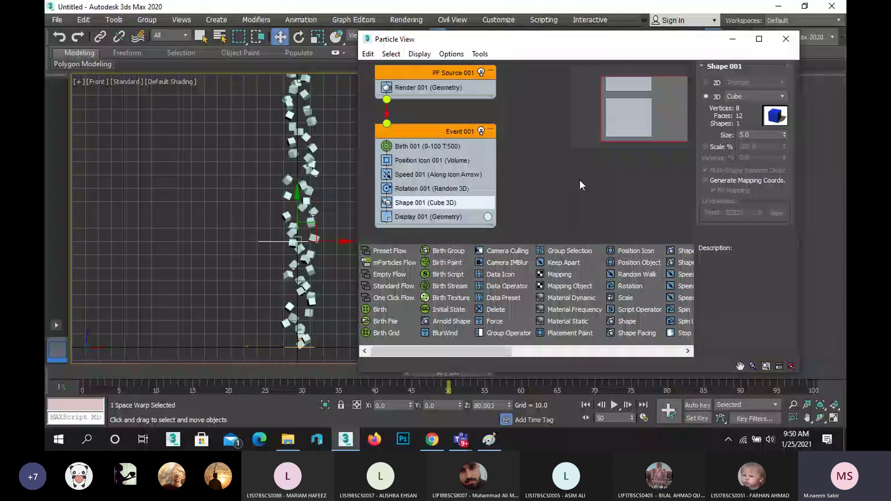
- Switch to Paint, add a short stroke near the top of the branched vertical line, and return to 3ds Max
key("alt+Tab")
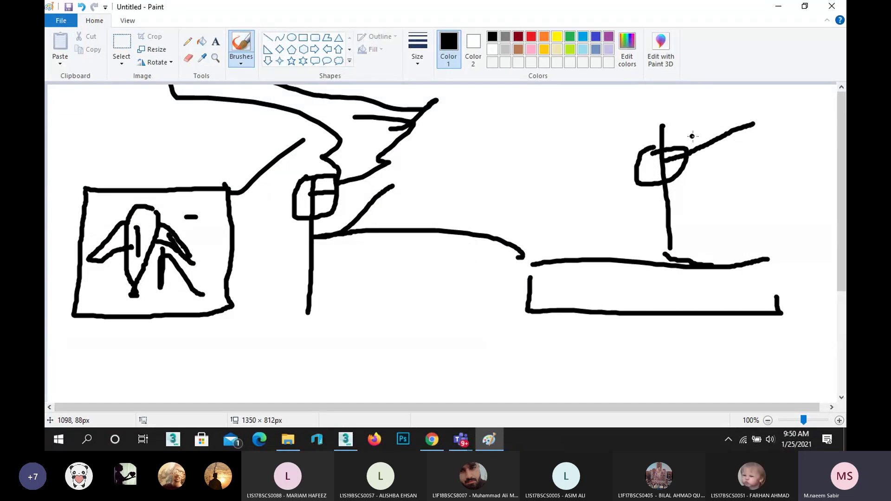
left_click_drag(693, 119, 666, 124)
left_click(777, 8)
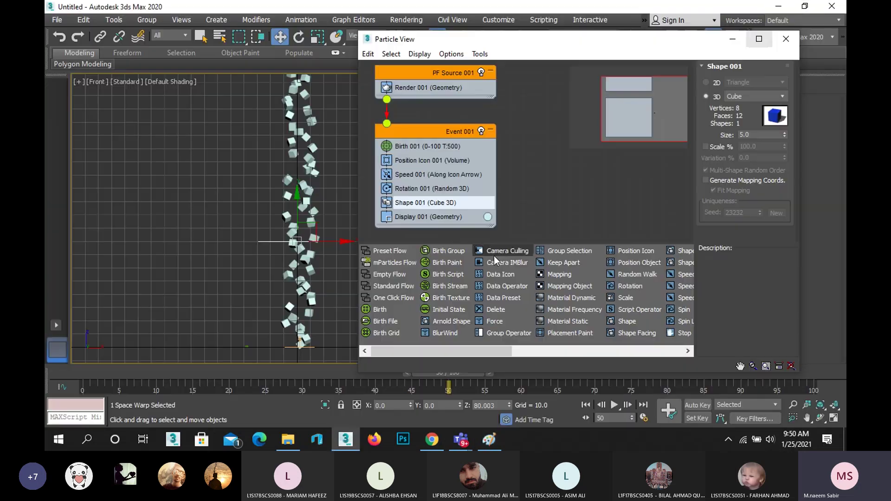
- Insert a Collision test into Event 001 between Shape 001 and Display 001, and show its parameters
left_click(439, 286)
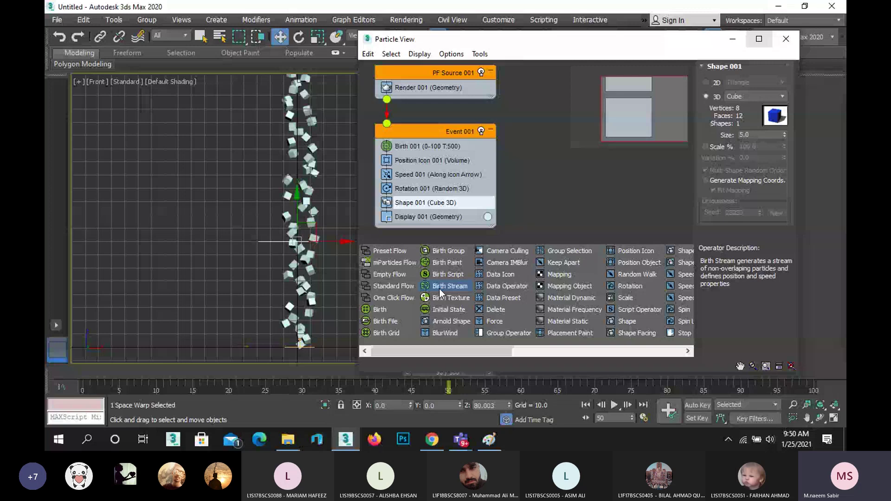
key("c")
key("c")
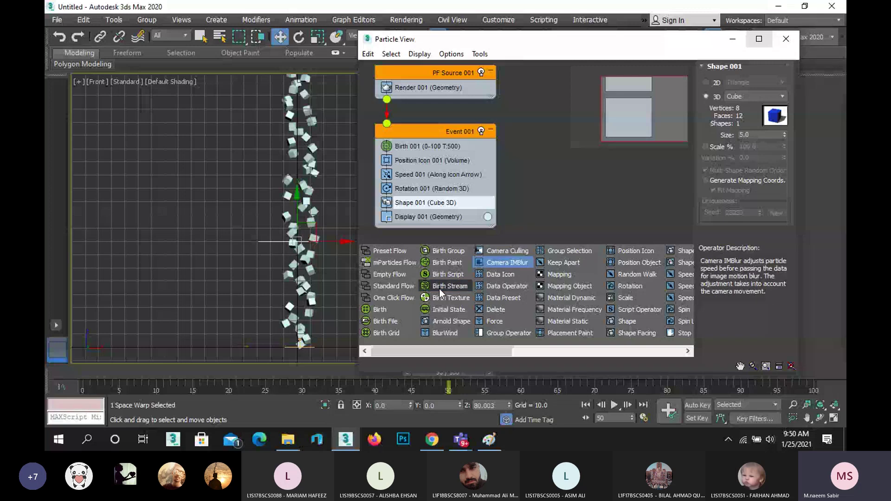
left_click_drag(463, 356, 568, 363)
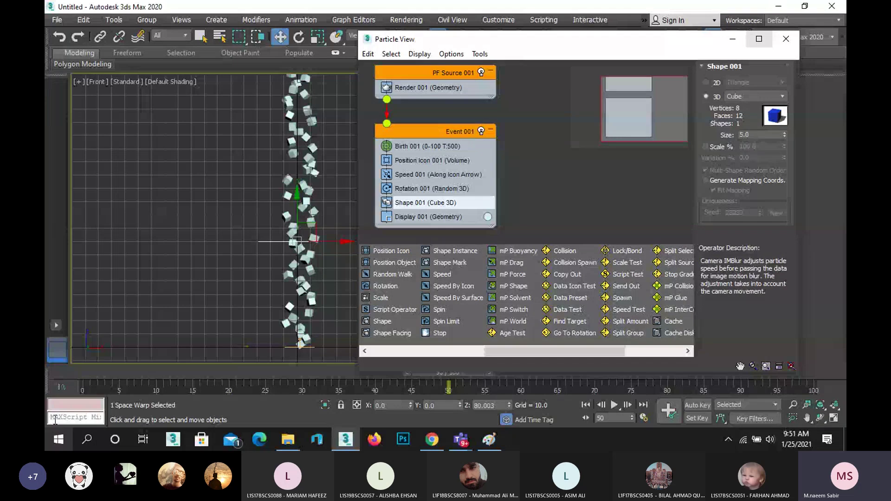
left_click(560, 252)
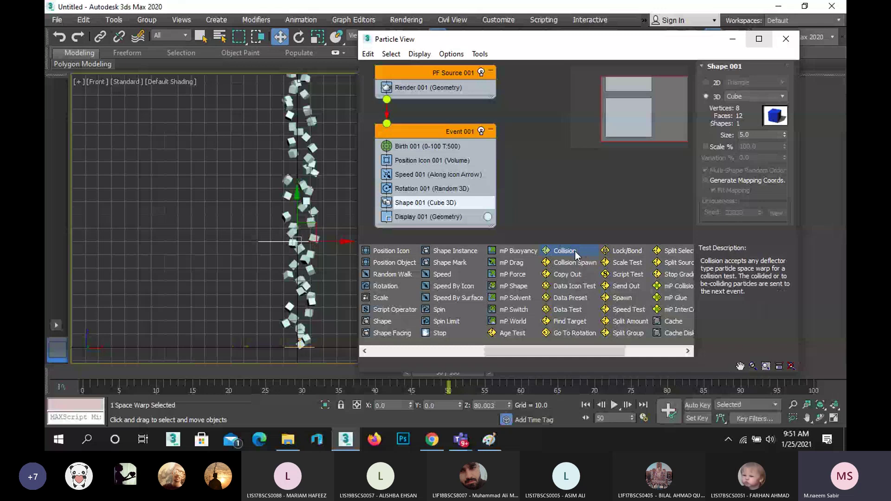
left_click_drag(574, 251, 475, 211)
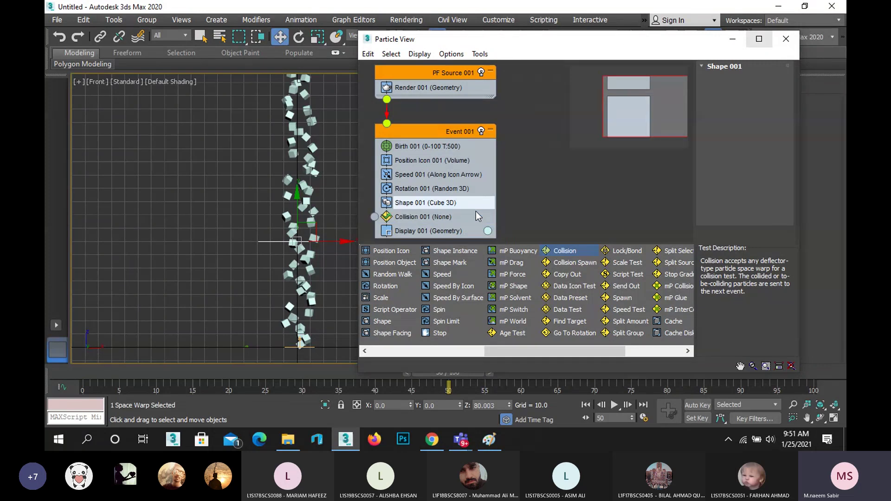
left_click(426, 218)
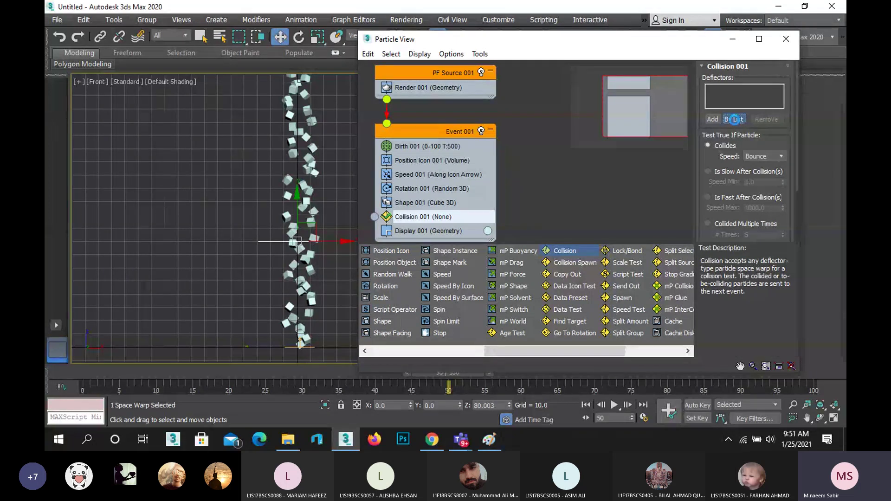
left_click(733, 120)
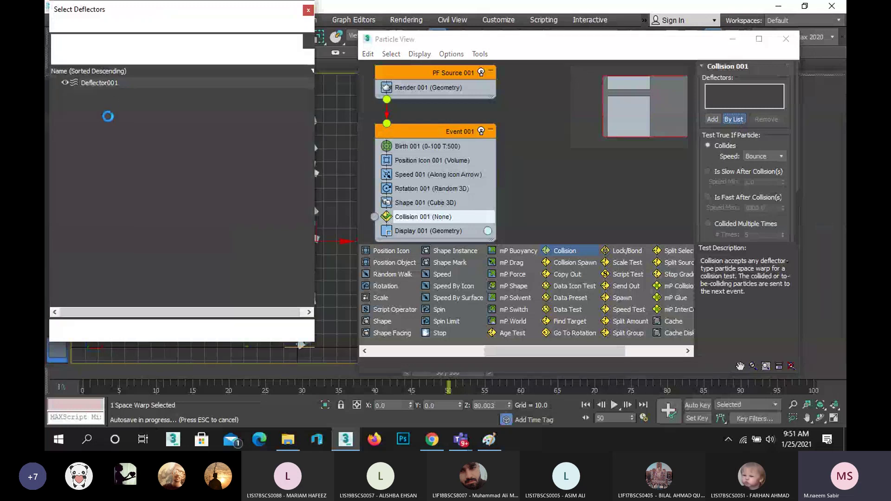
left_click(101, 85)
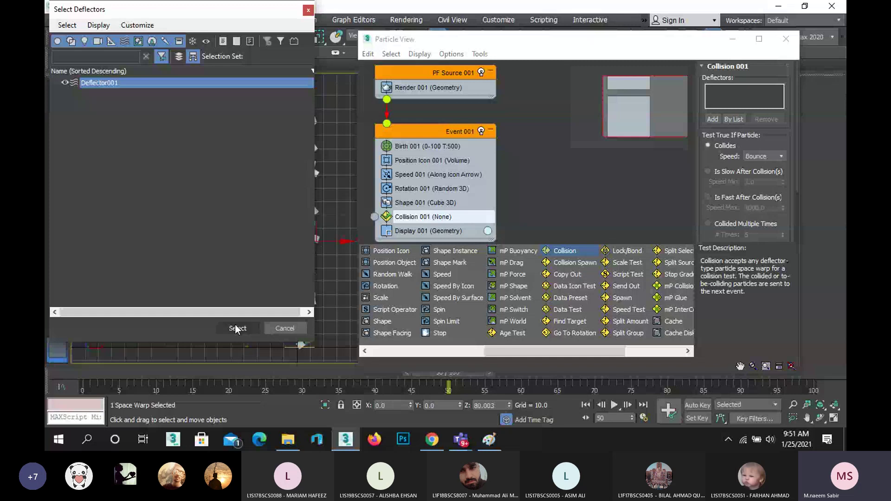
left_click(283, 328)
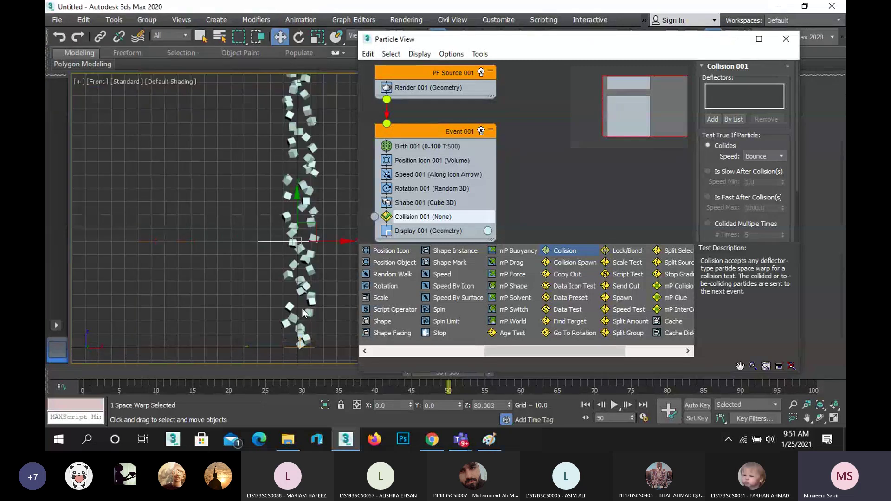
- Add the deflector above the emitter to the Collision 001 test's deflectors and minimize the Particle View window
left_click(714, 119)
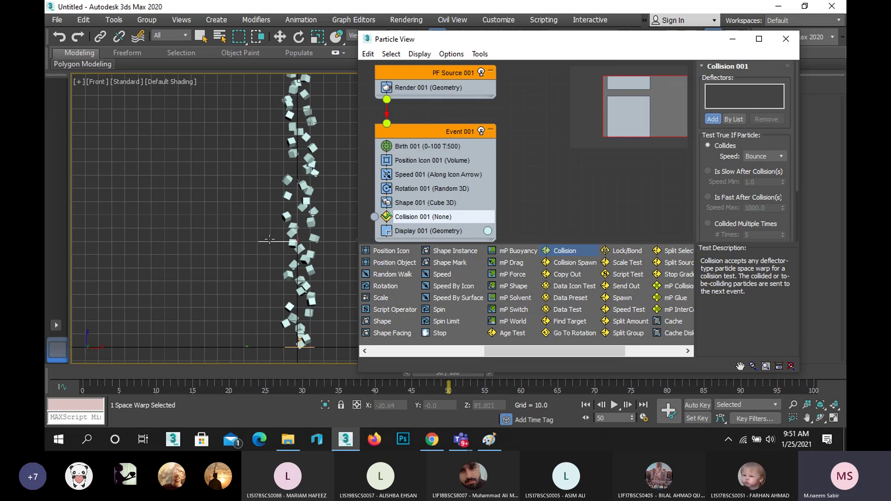
left_click(269, 241)
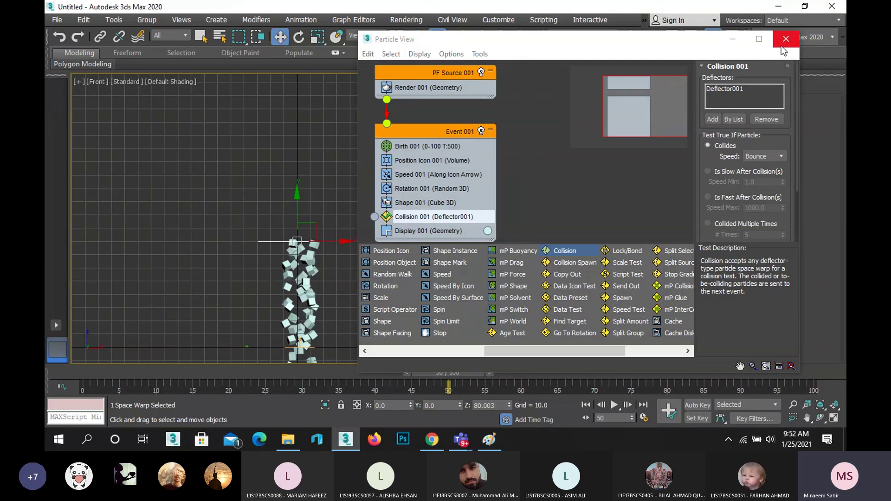
left_click(732, 41)
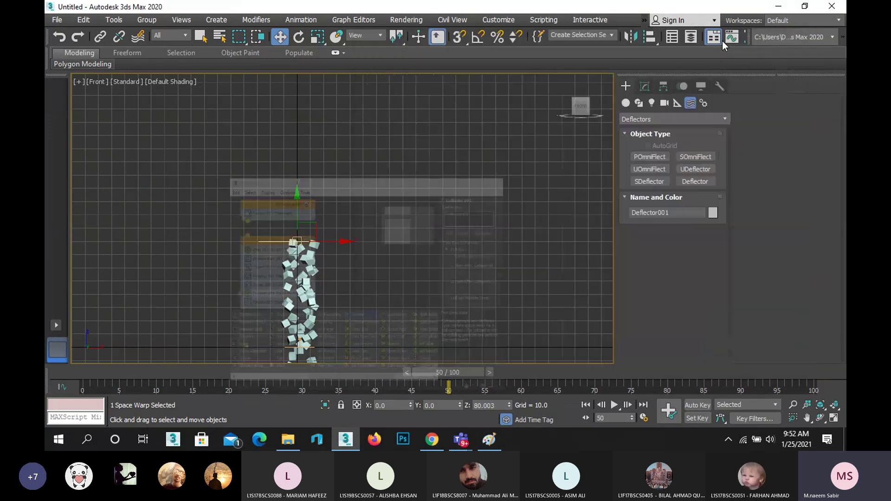
- Set the timeline to frame 2 and raise the deflector straight up to a Z height of about 134
middle_click_drag(422, 245, 398, 133)
scroll(425, 151, "down", 2)
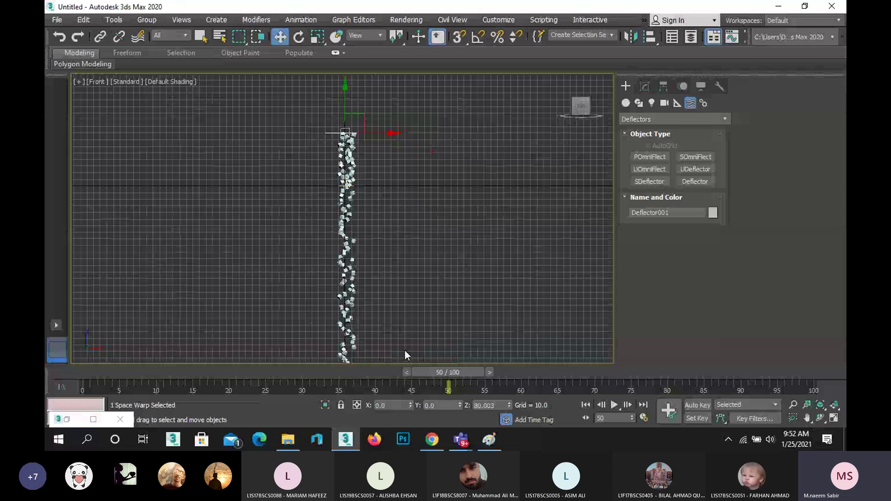
left_click_drag(446, 372, 111, 367)
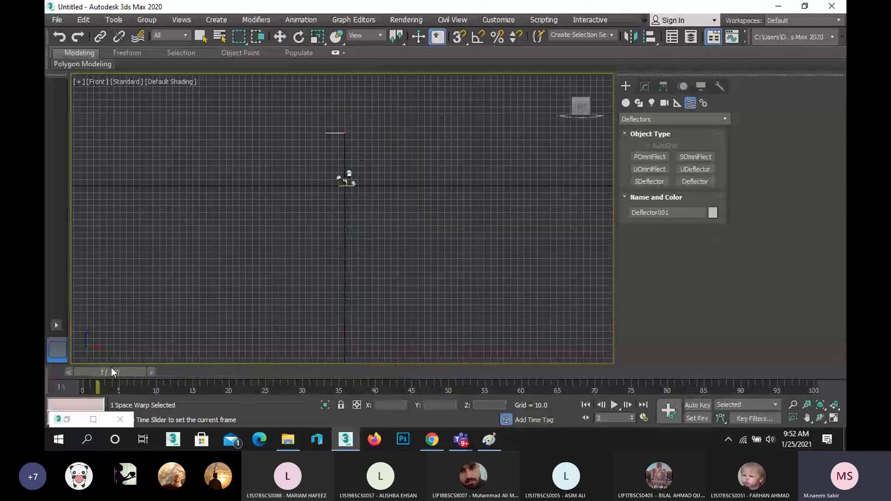
scroll(344, 160, "up", 3)
scroll(359, 195, "down", 5)
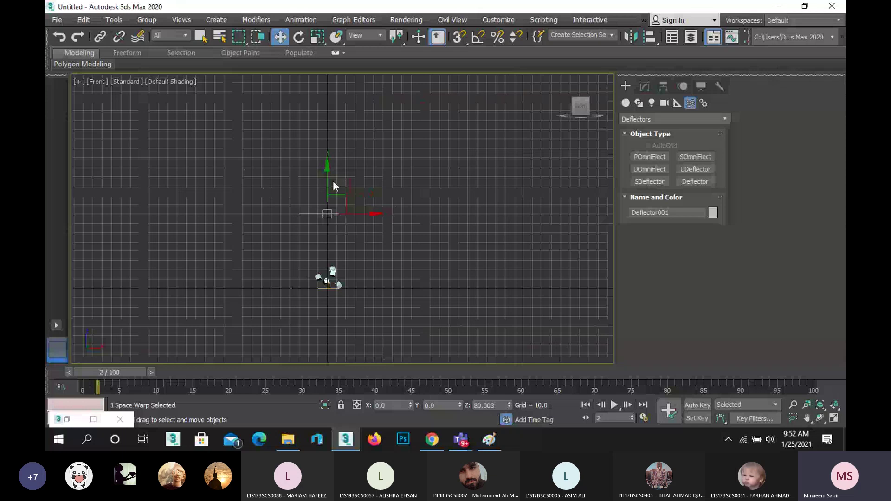
left_click_drag(333, 180, 332, 130)
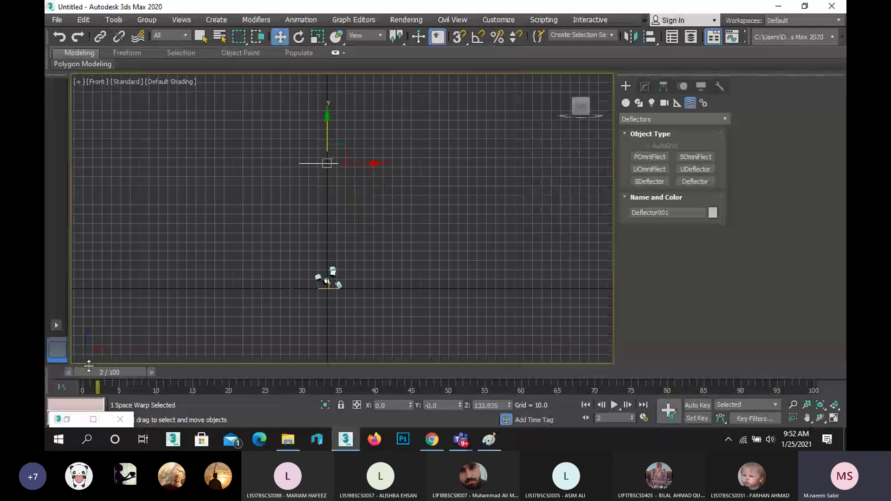
- Advance the timeline to frame 35 and examine how the cubes meet the raised deflector
left_click_drag(102, 372, 189, 388)
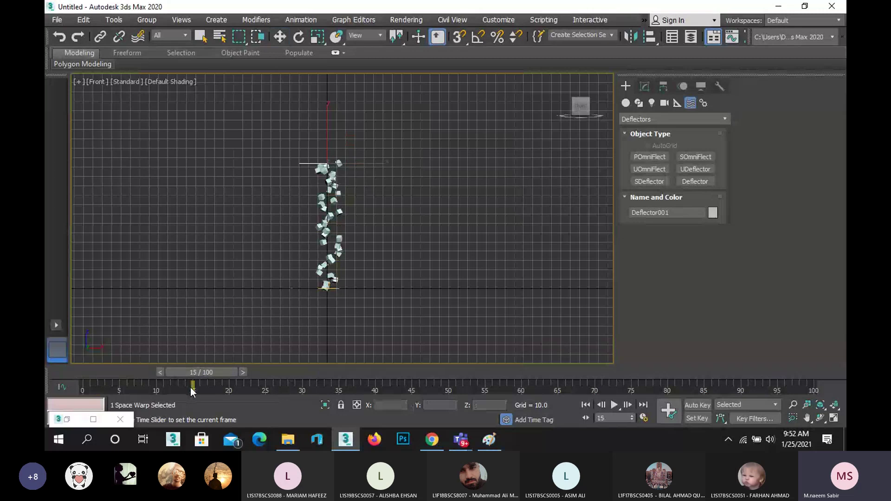
left_click_drag(192, 392, 328, 374)
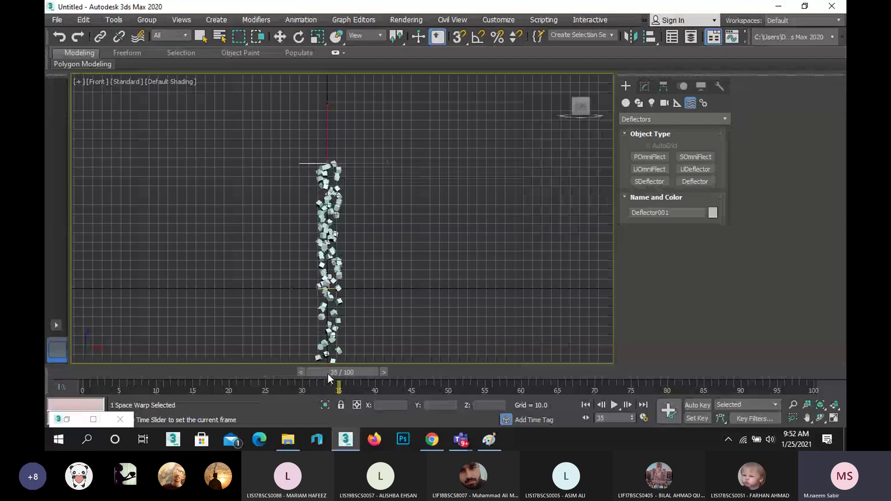
key("w")
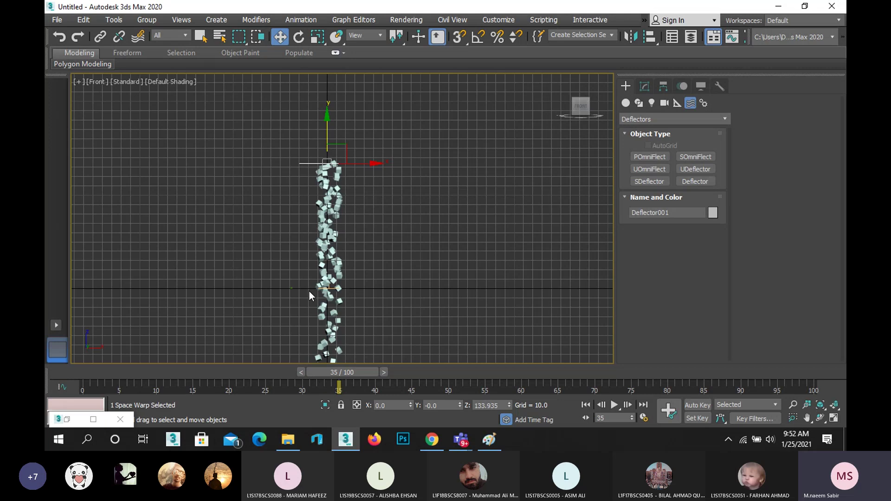
scroll(304, 190, "up", 3)
middle_click_drag(254, 161, 325, 167)
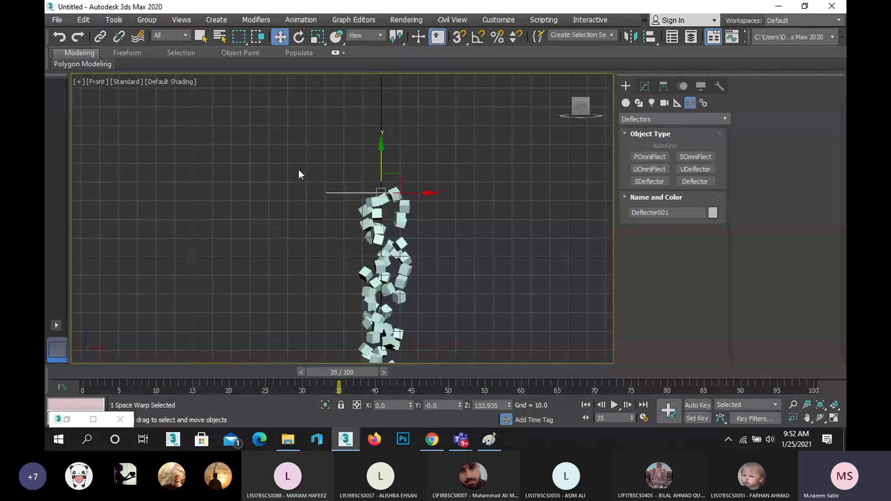
scroll(299, 174, "down", 3)
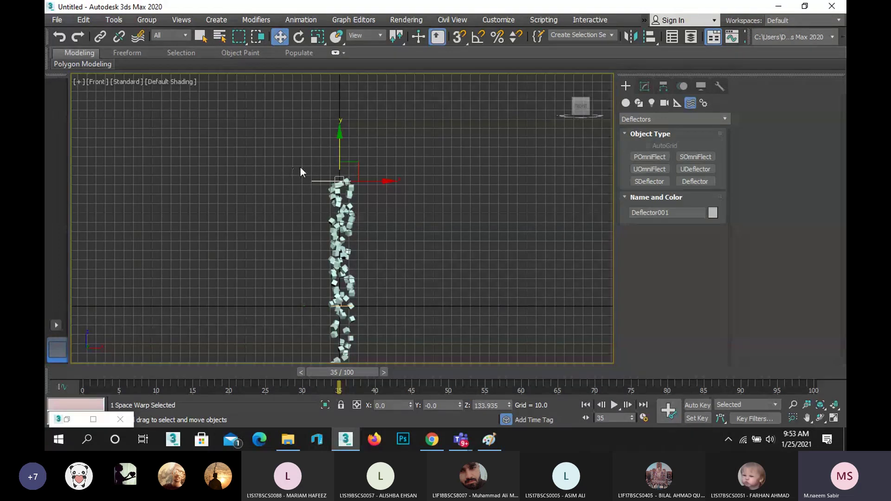
scroll(343, 182, "up", 5)
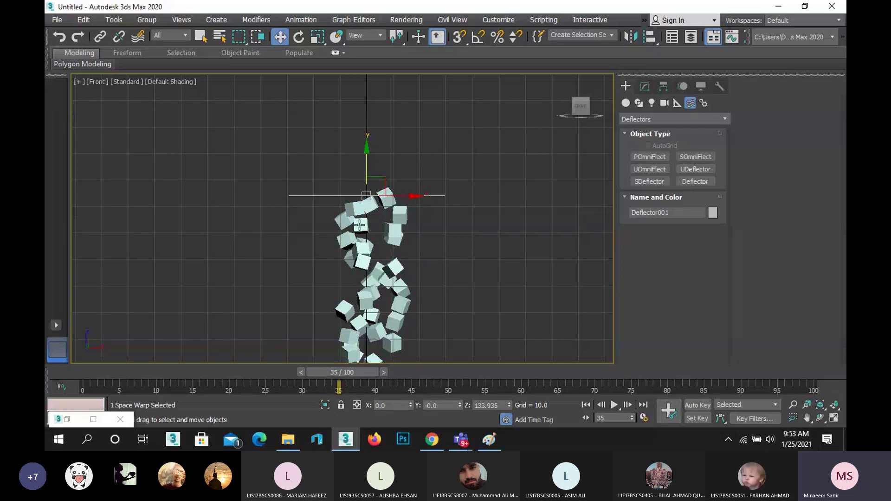
- Slide the deflector sideways to X about 31 so it covers only part of the cube stream, and examine the stream
left_click_drag(415, 197, 496, 205)
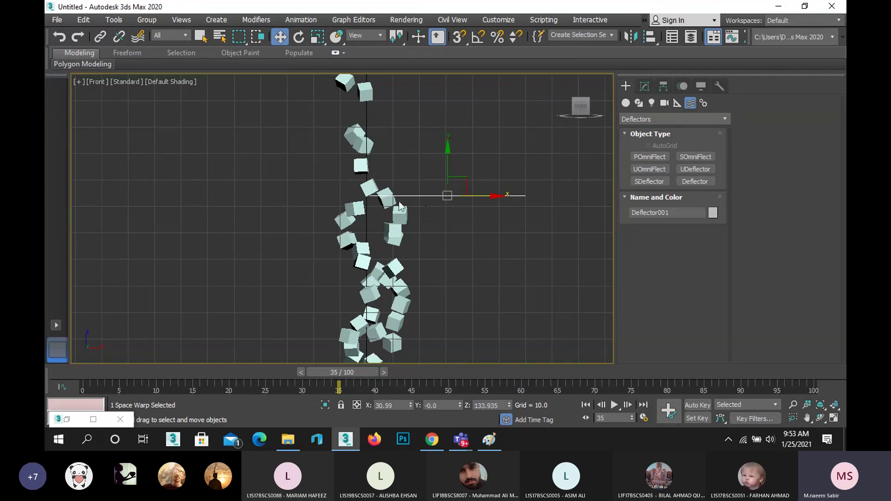
scroll(427, 238, "down", 5)
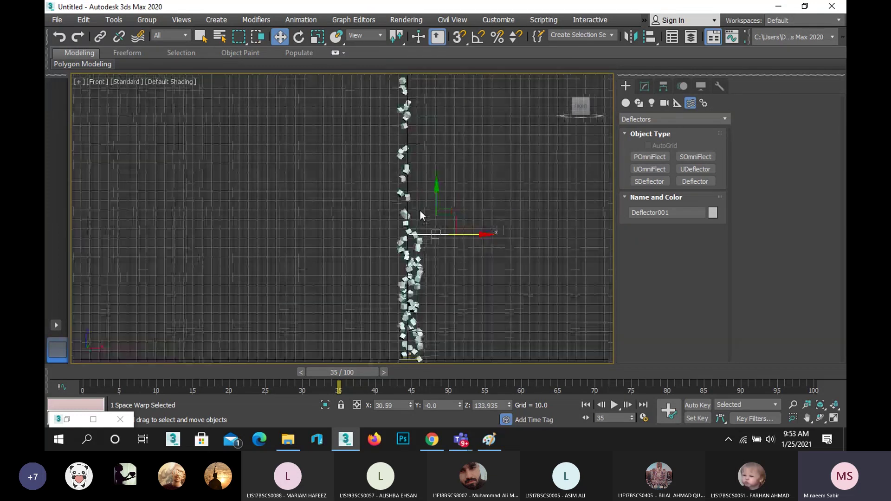
scroll(422, 225, "up", 5)
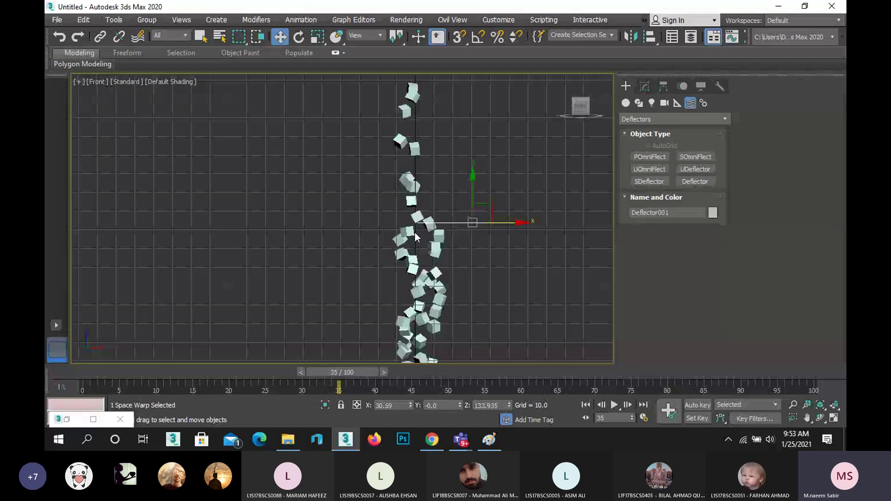
scroll(413, 232, "up", 4)
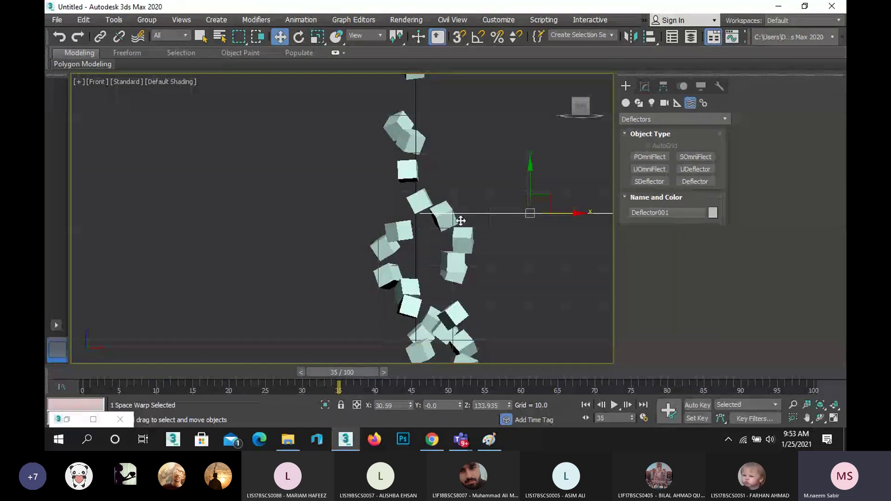
scroll(452, 286, "down", 8)
scroll(451, 264, "up", 7)
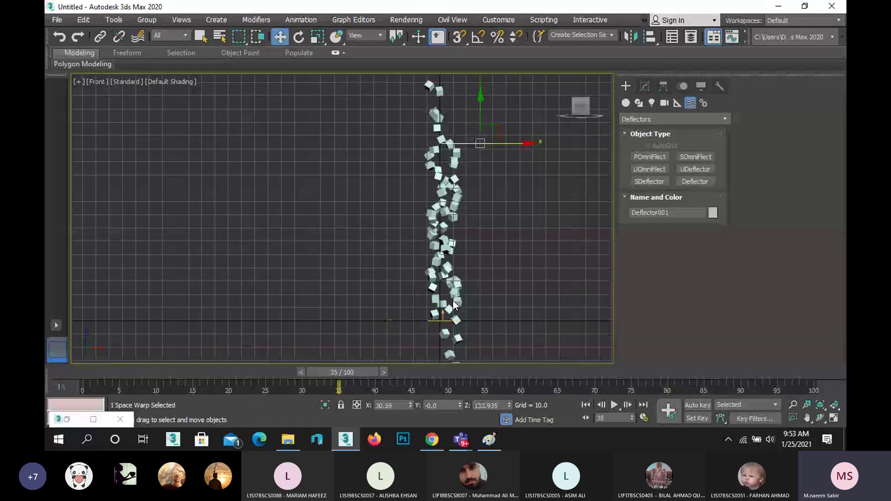
scroll(454, 304, "down", 5)
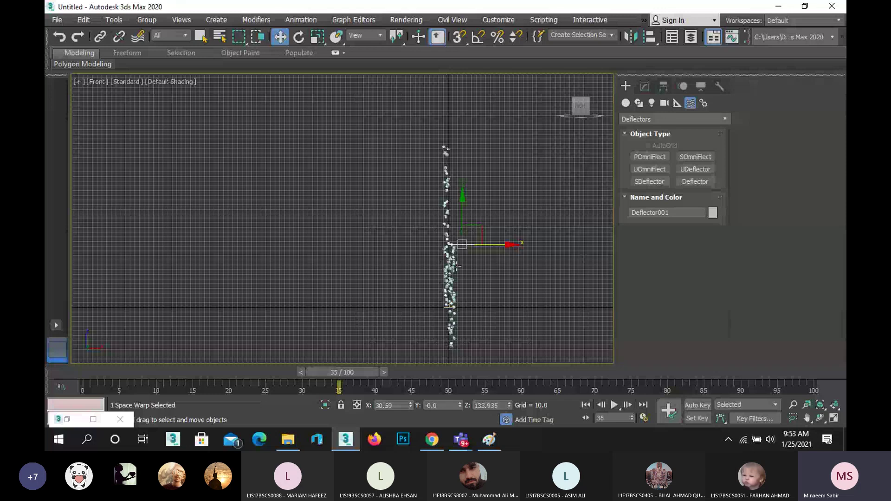
- Slide the deflector completely clear of the cube stream, to X about 77
scroll(479, 257, "up", 2)
left_click_drag(487, 241, 518, 237)
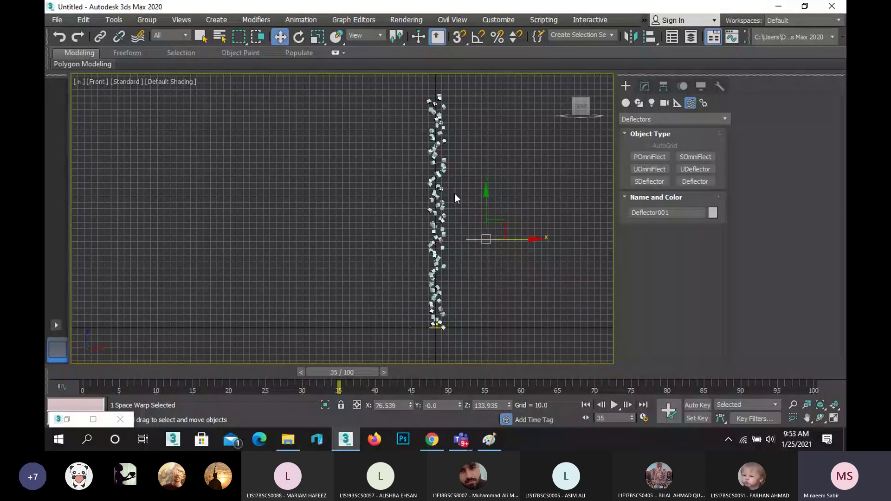
scroll(453, 194, "up", 1)
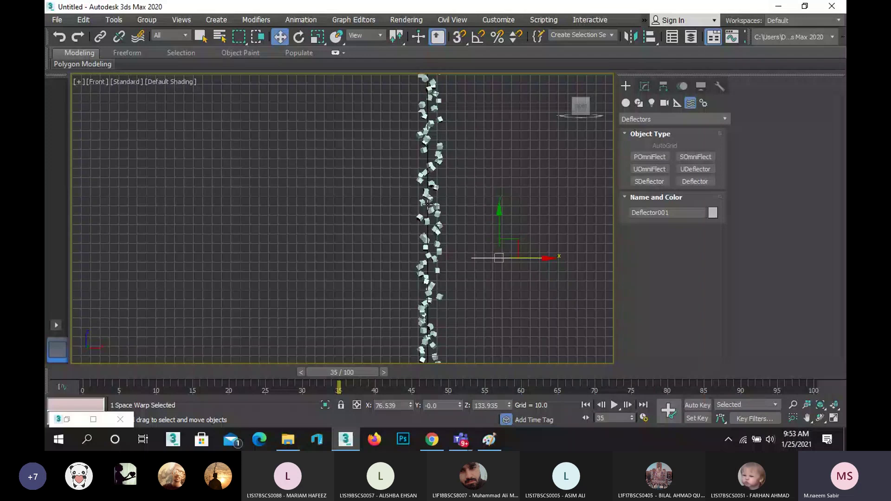
- Move the deflector back over the cube stream, to X about 2.4
left_click_drag(545, 258, 497, 257)
left_click_drag(496, 257, 474, 256)
scroll(422, 304, "up", 6)
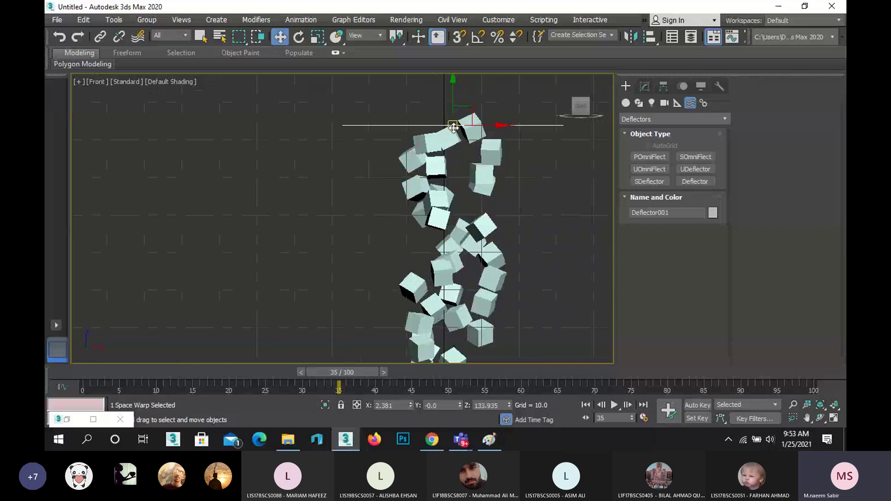
scroll(368, 164, "down", 3)
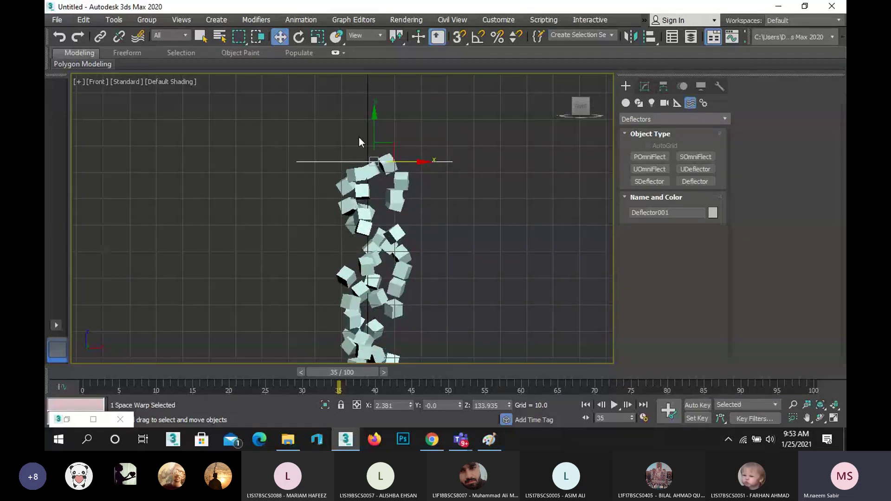
- Rotate the deflector about 33 degrees around the Y axis so the cubes bounce off at an angle
key("e")
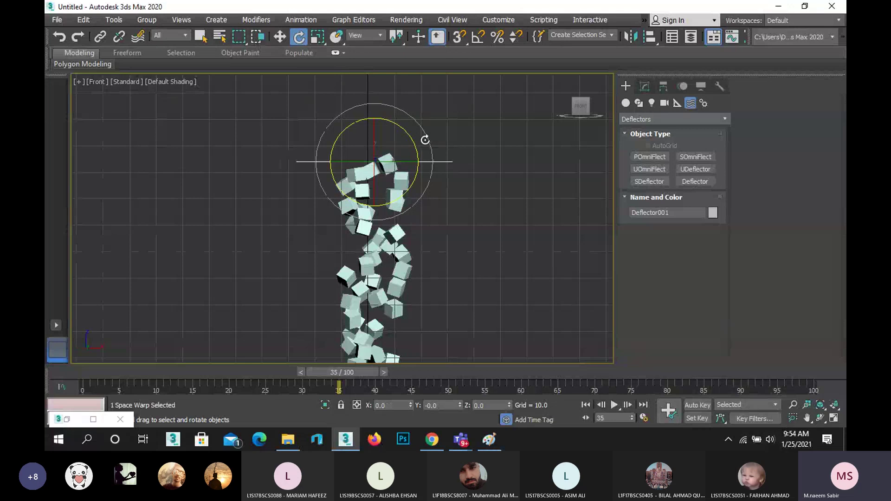
left_click_drag(404, 131, 411, 190)
scroll(425, 238, "down", 6)
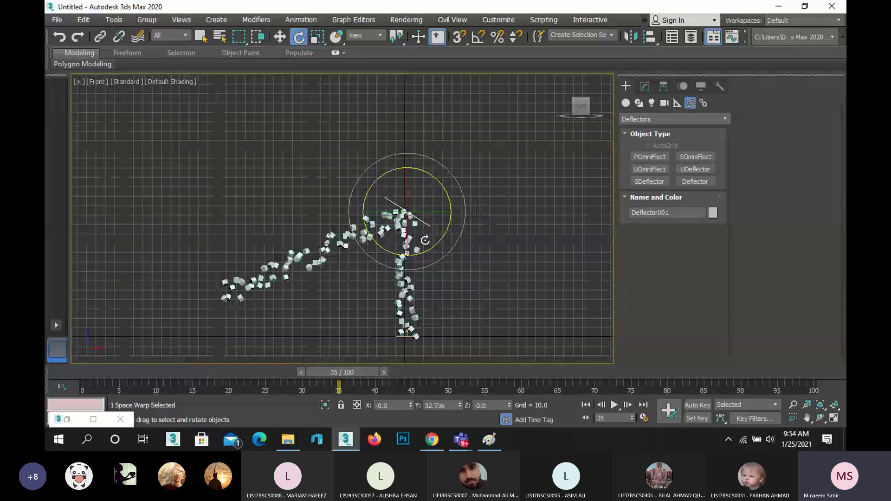
scroll(452, 310, "up", 5)
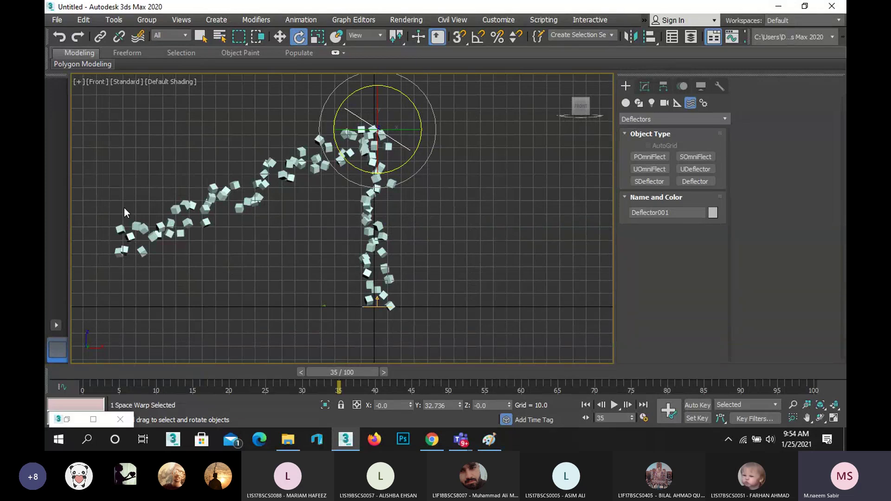
- Tilt the deflector further, to about 54 degrees around the Y axis
left_click_drag(412, 155, 427, 192)
scroll(261, 224, "down", 3)
scroll(275, 184, "up", 2)
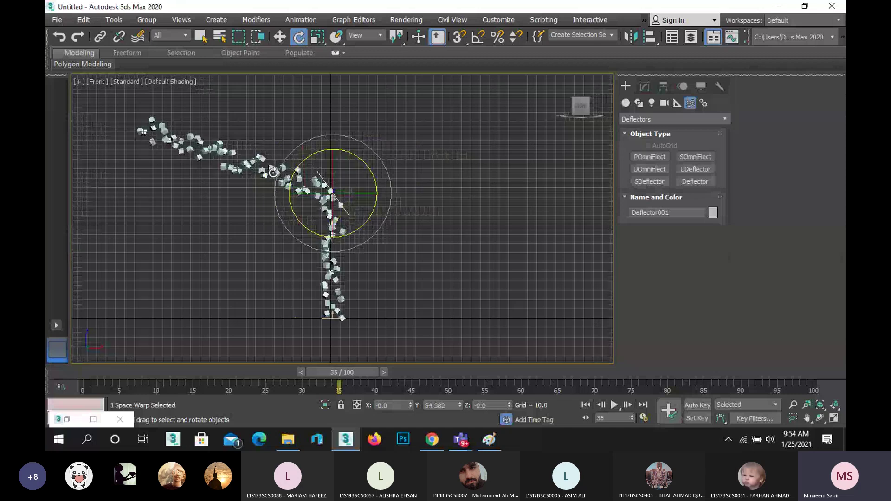
scroll(244, 237, "up", 3)
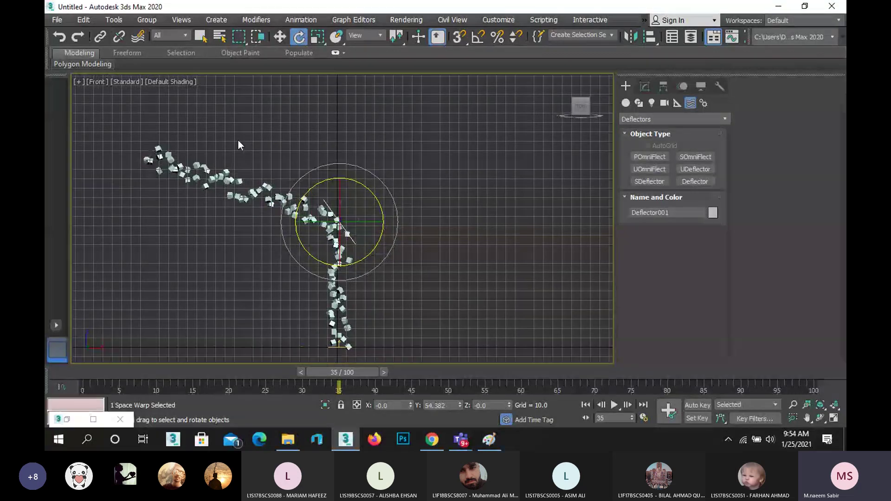
- Clone the tilted deflector and place the clone in the path of the deflected cubes, at about X -126, Z 173
left_click(279, 37)
left_click(361, 126)
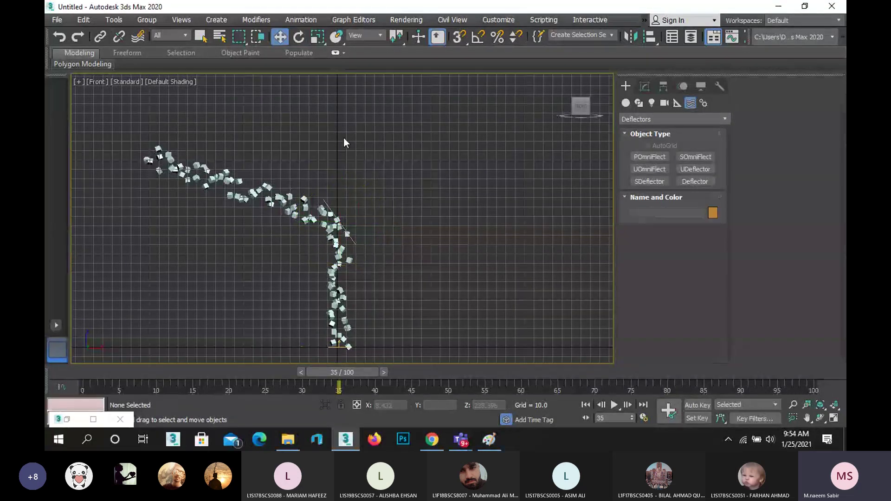
scroll(351, 222, "up", 2)
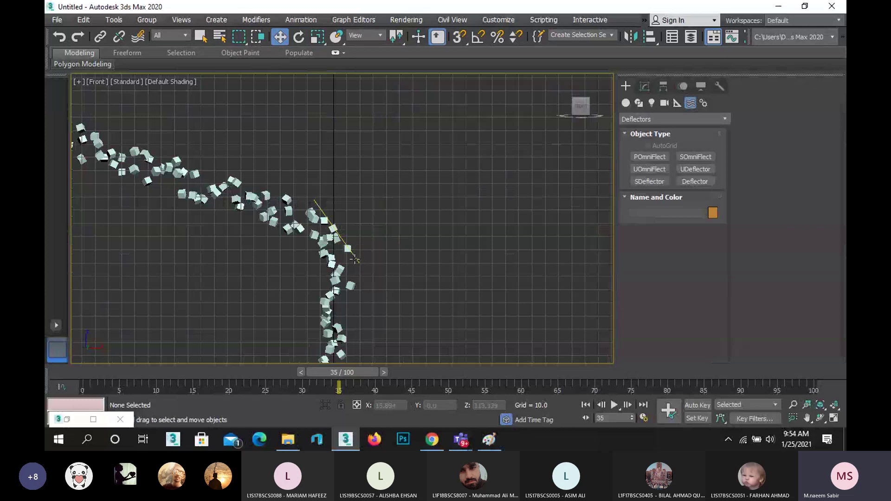
left_click(356, 260)
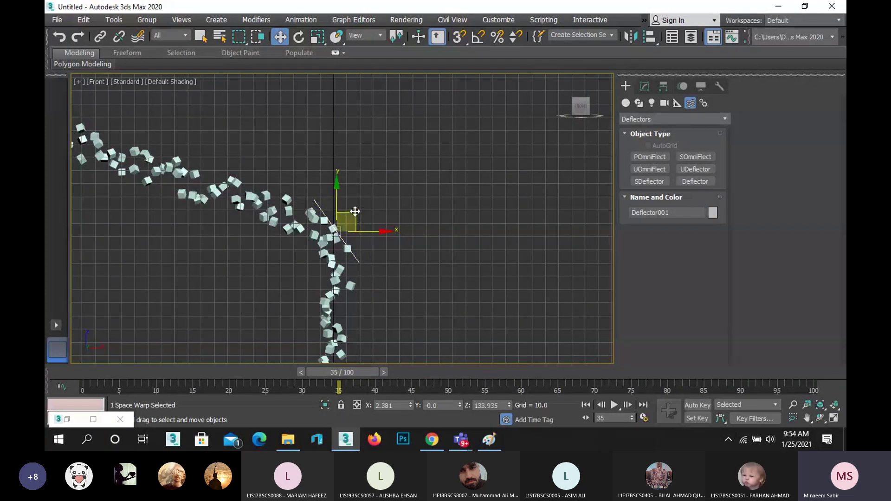
mouse_move(352, 216)
left_mouse_down()
mouse_move(225, 164)
mouse_move(167, 155)
left_mouse_up()
left_click(441, 269)
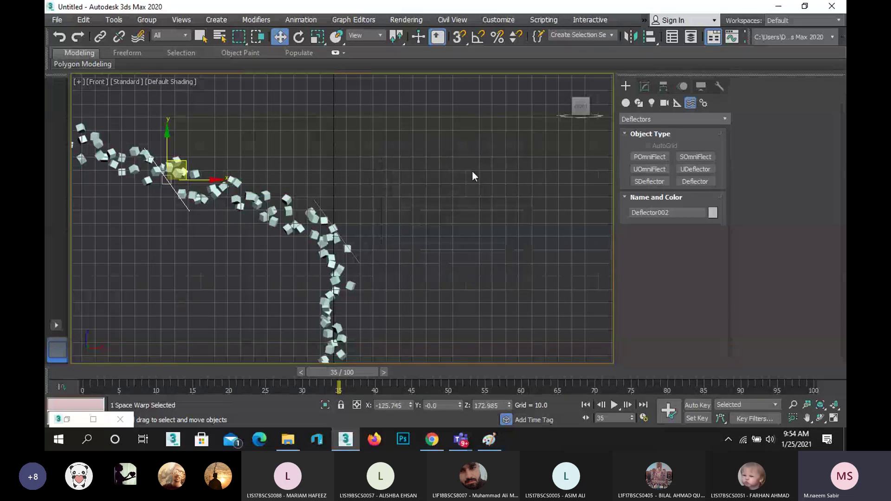
- Rotate the cloned deflector to about -40 degrees around the Y axis so it slants the opposite way
left_click(631, 37)
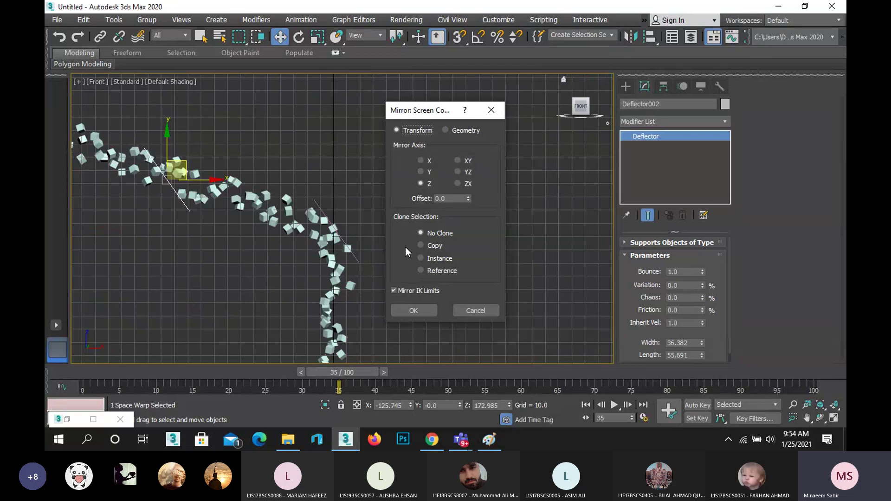
left_click(475, 311)
left_click(299, 38)
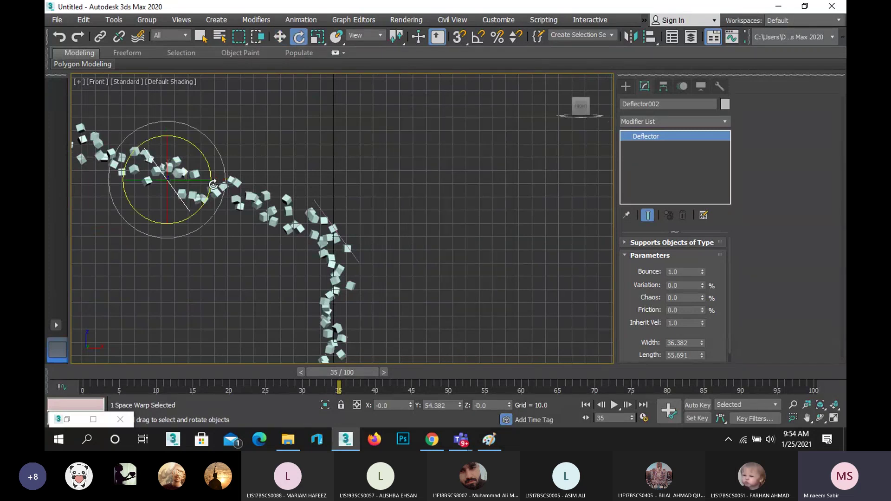
left_click_drag(203, 202, 283, 168)
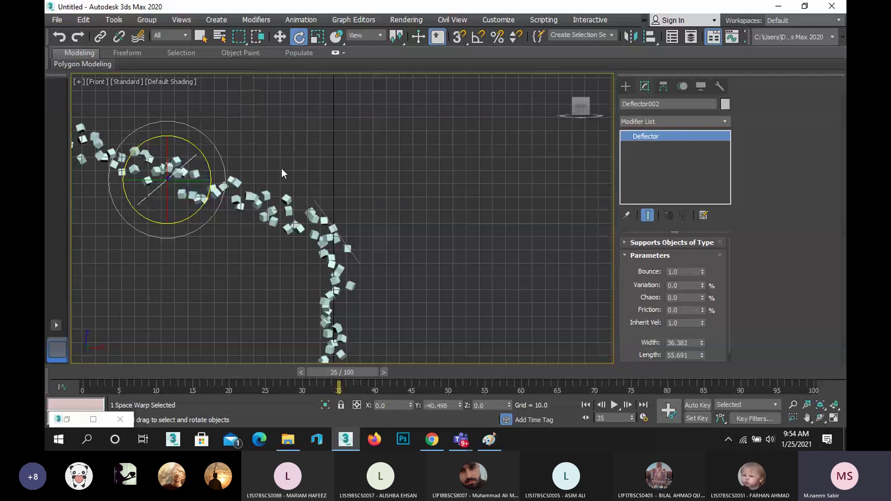
- Move the cloned deflector into the deflected cube stream, to about X -117, Z 180
left_click(281, 169)
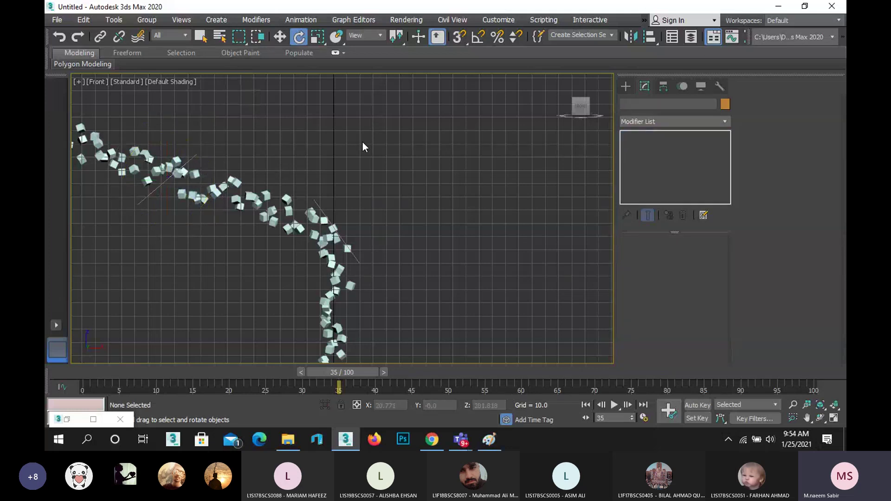
left_click(173, 181)
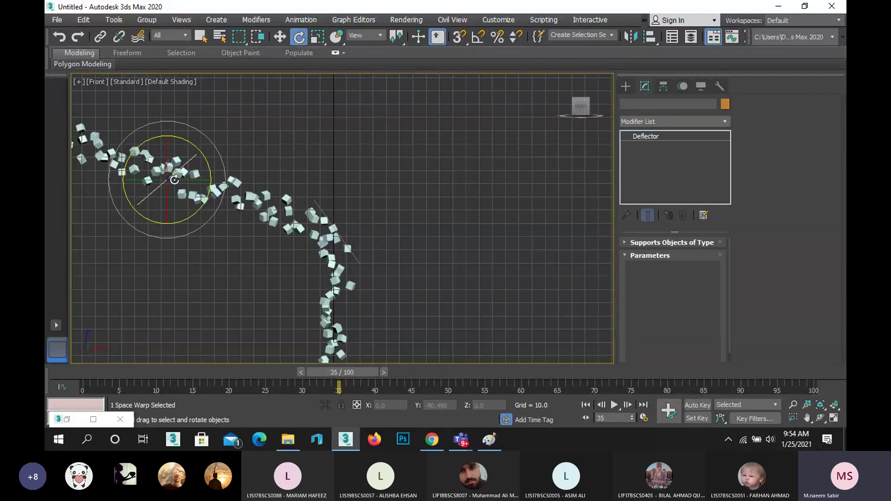
left_click(279, 37)
left_click_drag(194, 159, 194, 154)
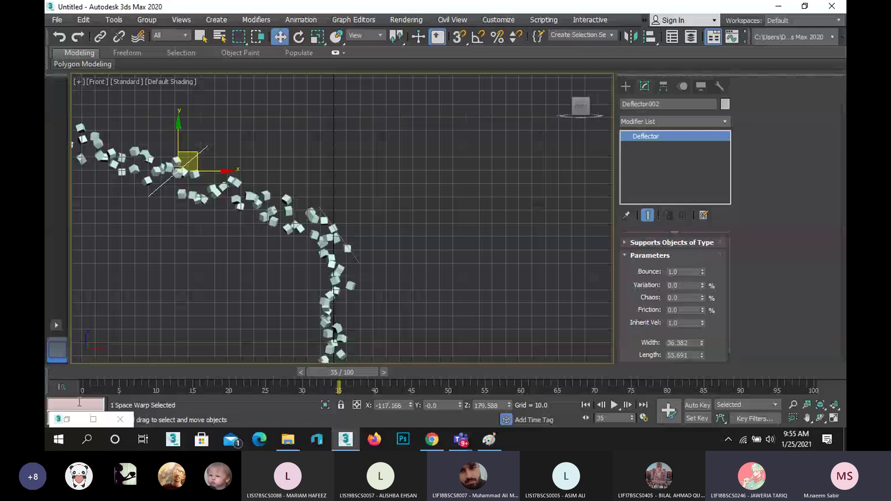
- Add the cloned deflector to the Collision test's deflector list in Particle View and put Particle View away
key("6")
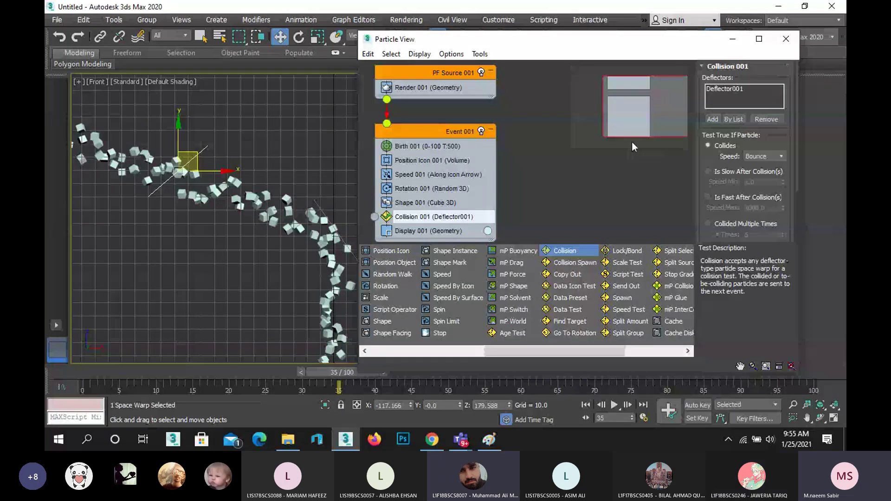
left_click(717, 120)
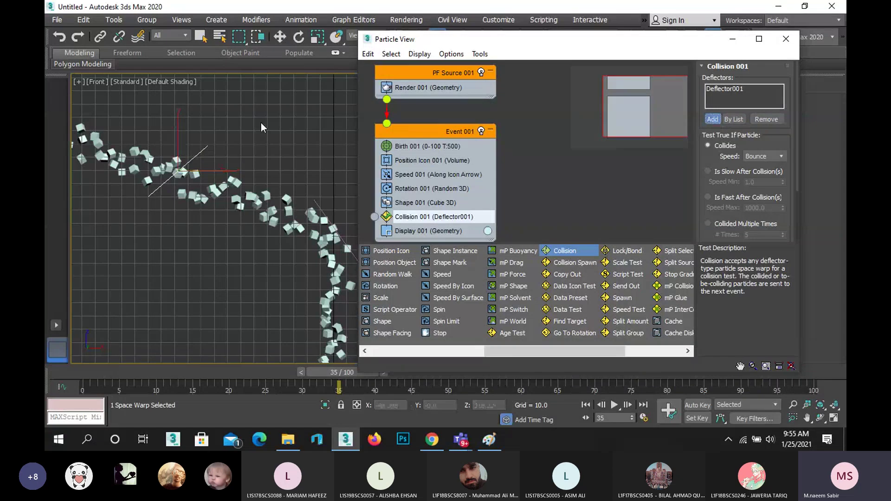
left_click(205, 148)
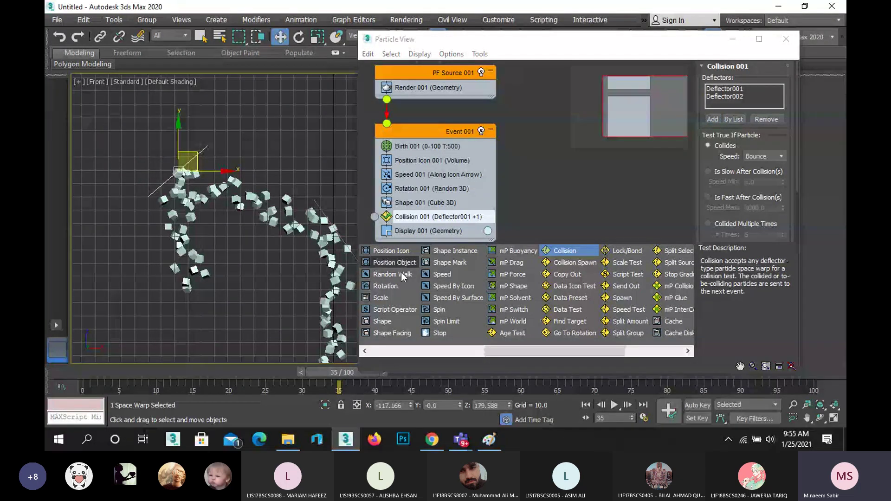
left_click(733, 39)
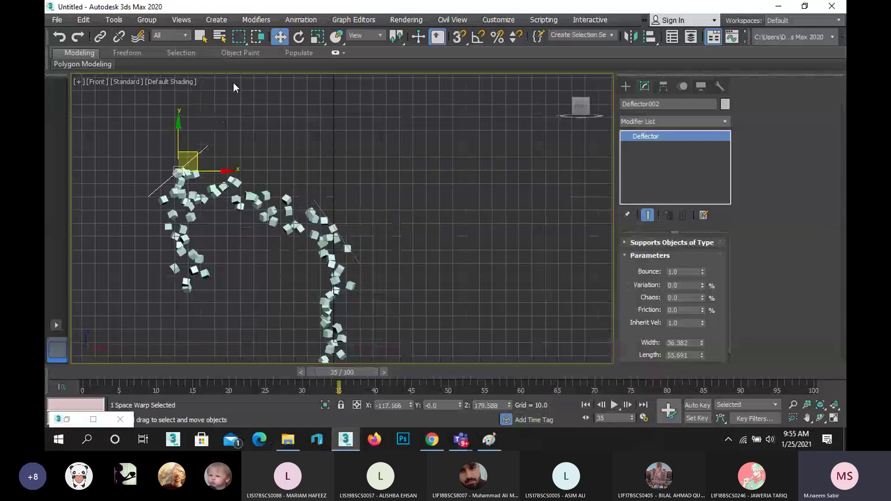
- Rotate the cloned deflector to about -96 degrees around the Y axis so it stands nearly vertical
left_click(298, 37)
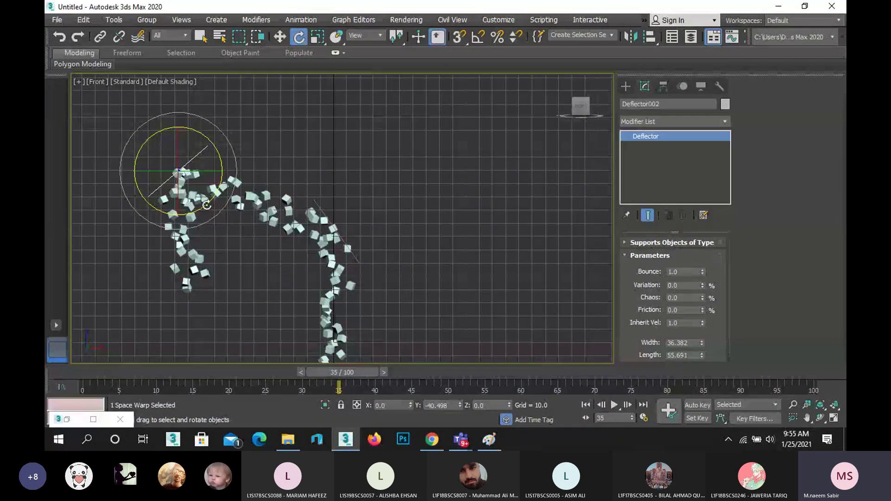
left_click_drag(207, 205, 243, 153)
scroll(181, 199, "down", 2)
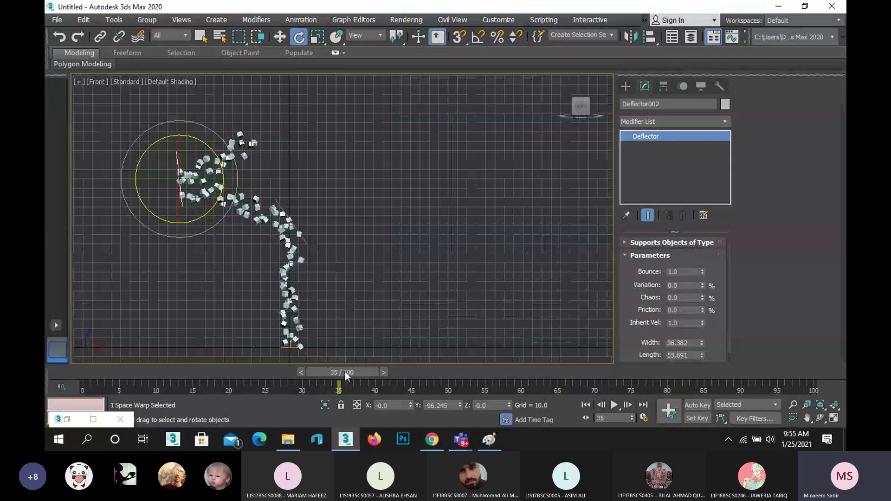
- Scrub the animation forward to frame 51 and back to frame 47 to examine the cubes' path off both deflectors
left_click_drag(345, 371, 460, 355)
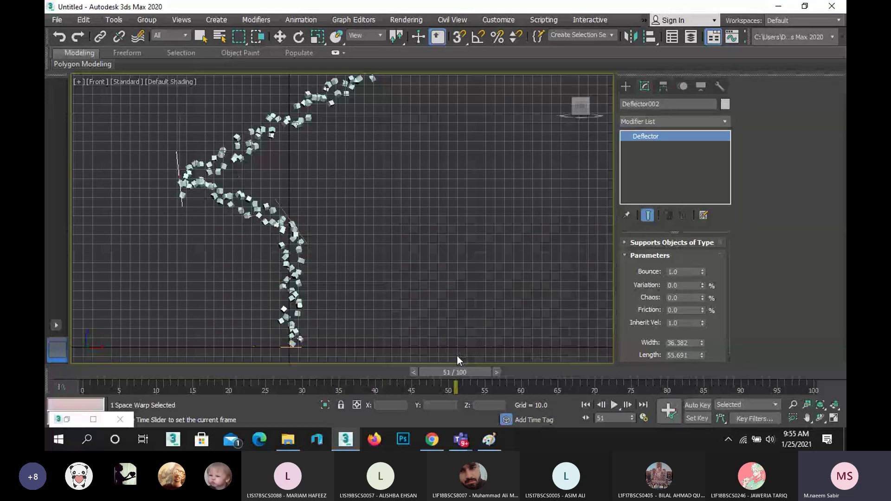
key("e")
left_click_drag(456, 355, 431, 376)
scroll(310, 239, "down", 3)
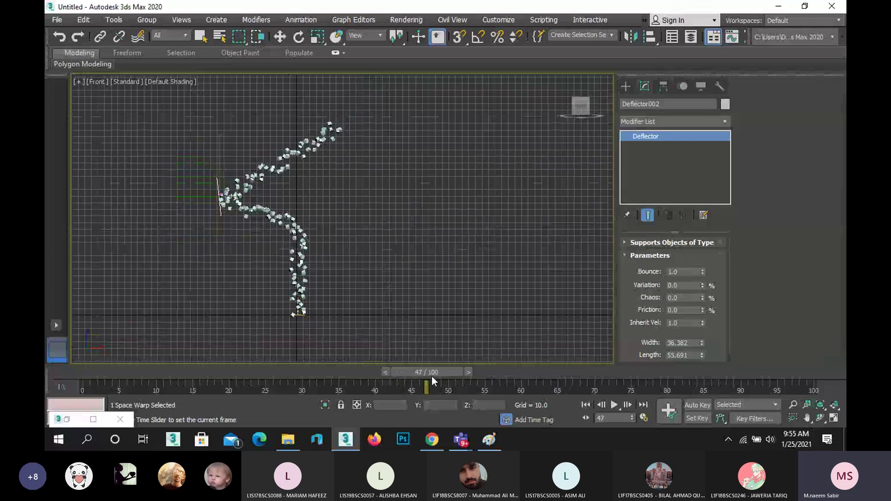
- Fine-tune the cloned deflector's rotation to about -98 degrees around the Y axis and deselect it
scroll(256, 190, "up", 2)
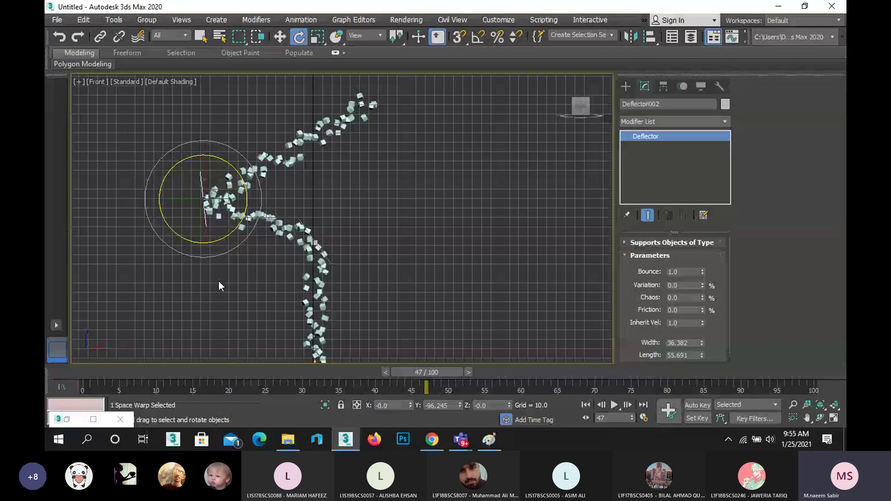
middle_click_drag(205, 278, 274, 260)
mouse_move(301, 217)
left_mouse_down()
mouse_move(293, 230)
mouse_move(298, 208)
left_mouse_up()
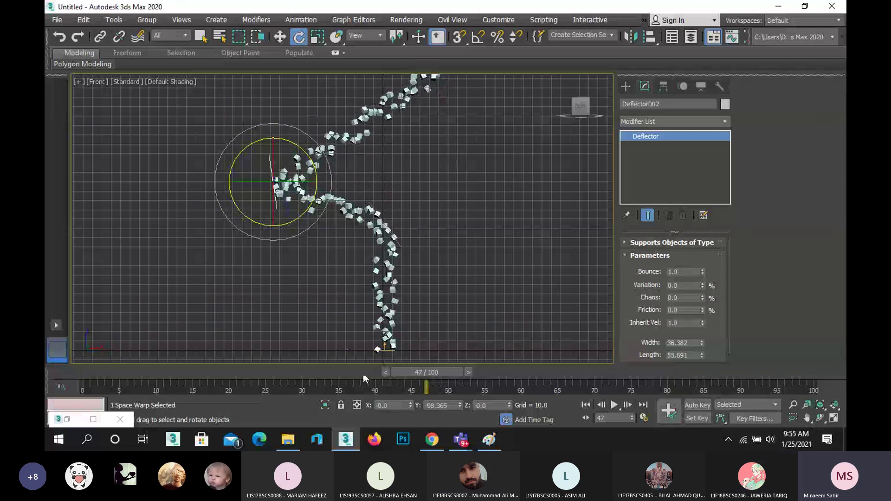
left_click(296, 327)
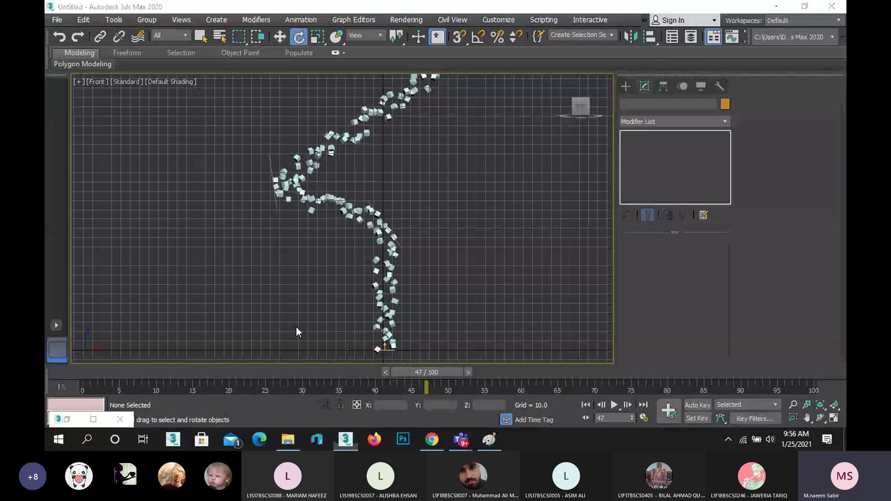
- Switch to Snipping Tool, capture the twice-deflected cube stream in the Front viewport, and put the snip window away
key("super")
type("s")
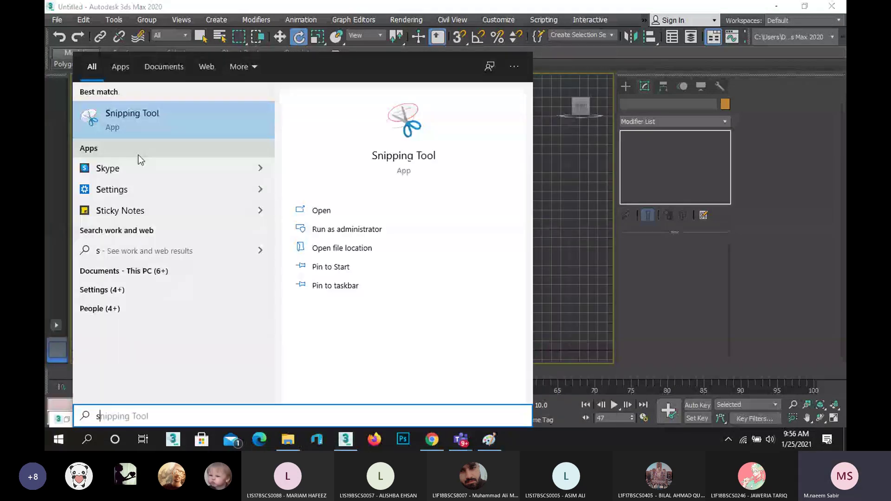
left_click(128, 129)
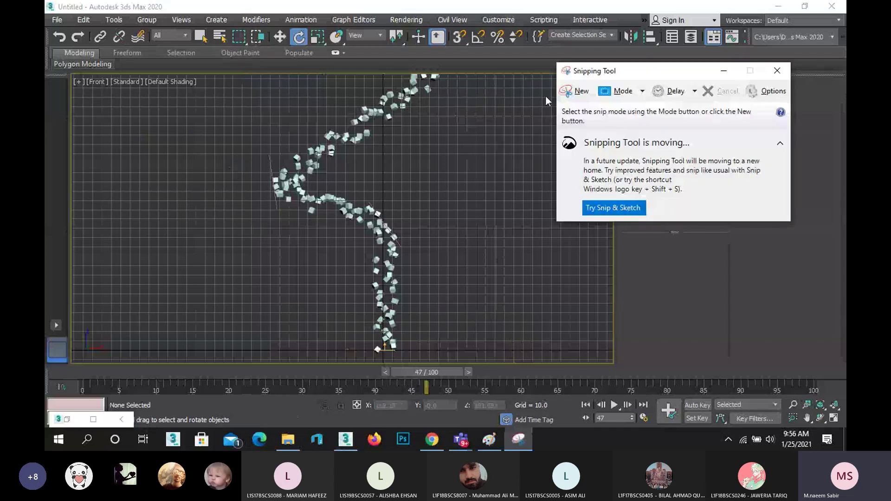
left_click(574, 91)
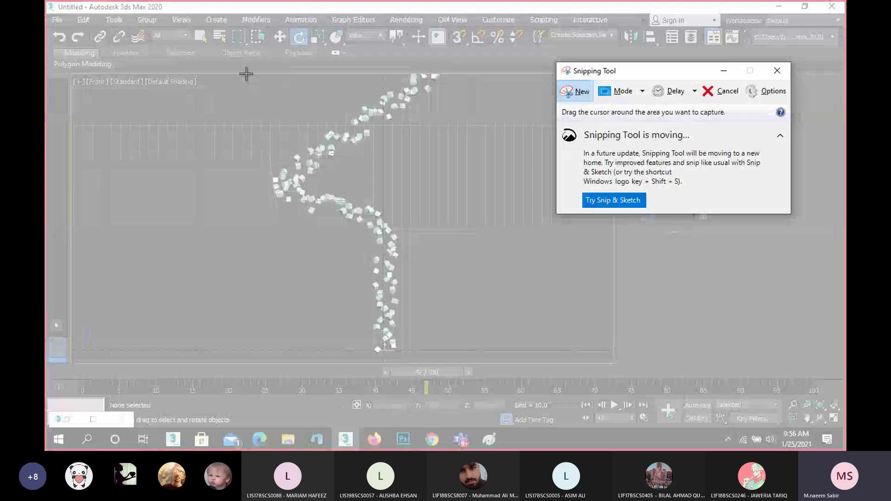
left_click_drag(247, 73, 495, 361)
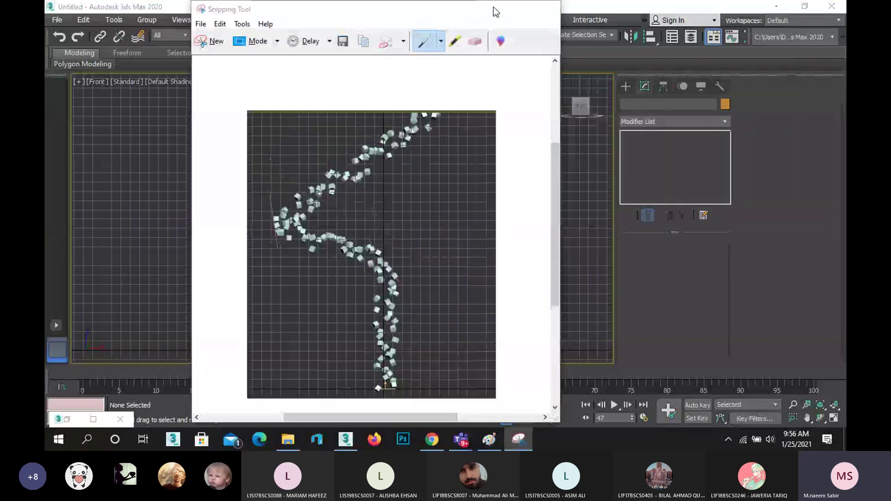
left_click(493, 8)
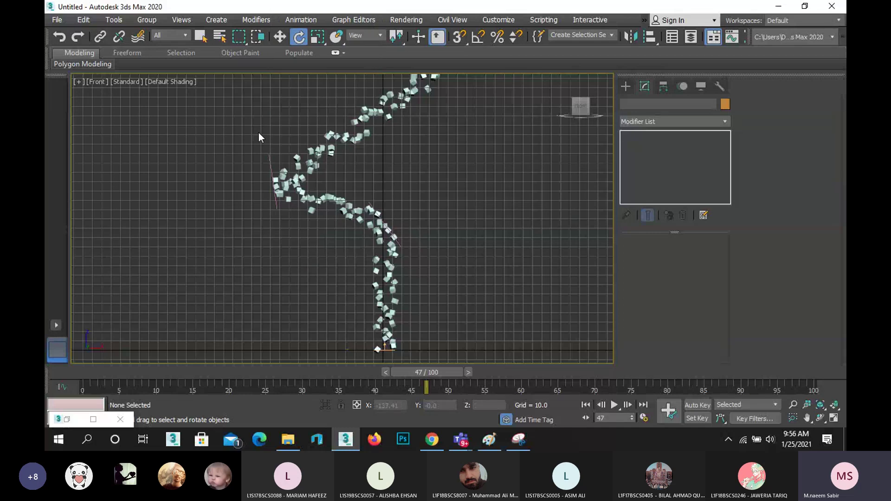
- Delete the cloned deflector at the far bend of the cube stream
scroll(282, 160, "up", 4)
left_click(257, 167)
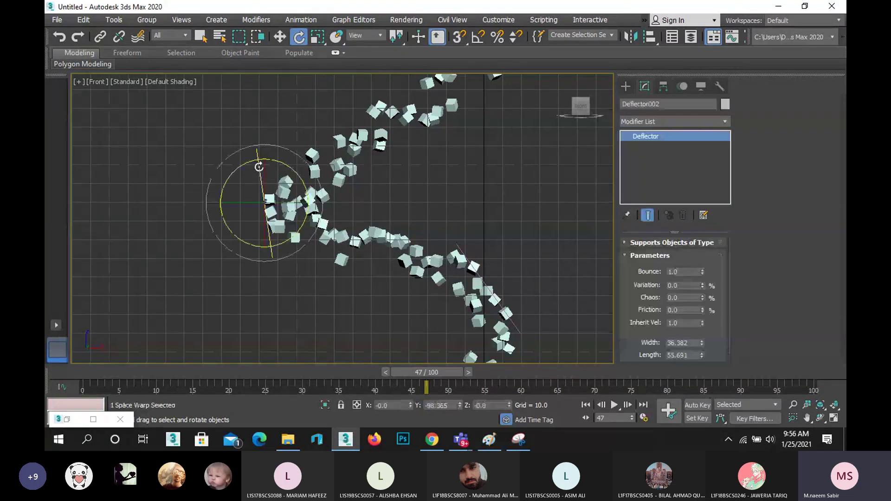
key("Delete")
- Rotate the remaining deflector back to horizontal, about 0 degrees around the Y axis
left_click(508, 316)
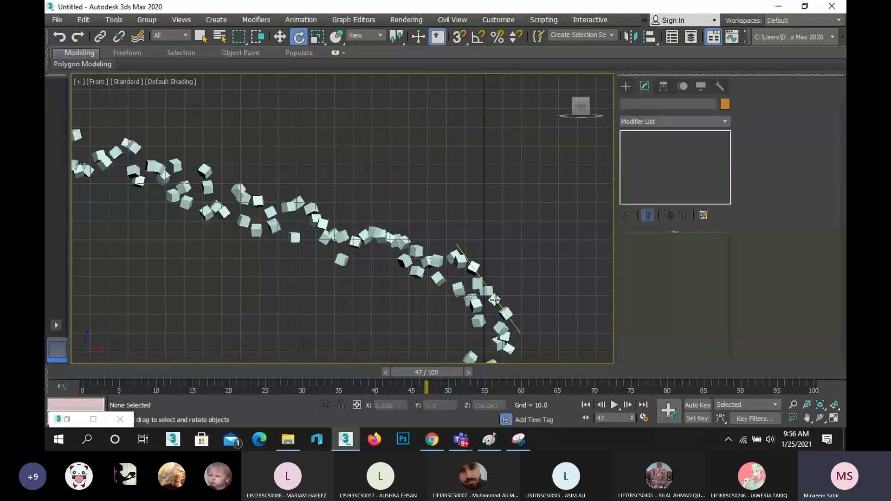
scroll(433, 199, "down", 3)
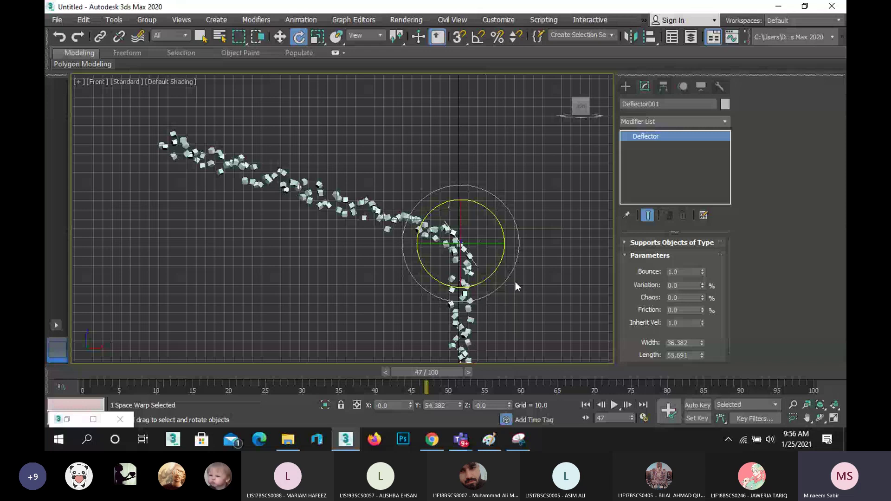
left_click_drag(515, 282, 528, 206)
scroll(302, 222, "down", 3)
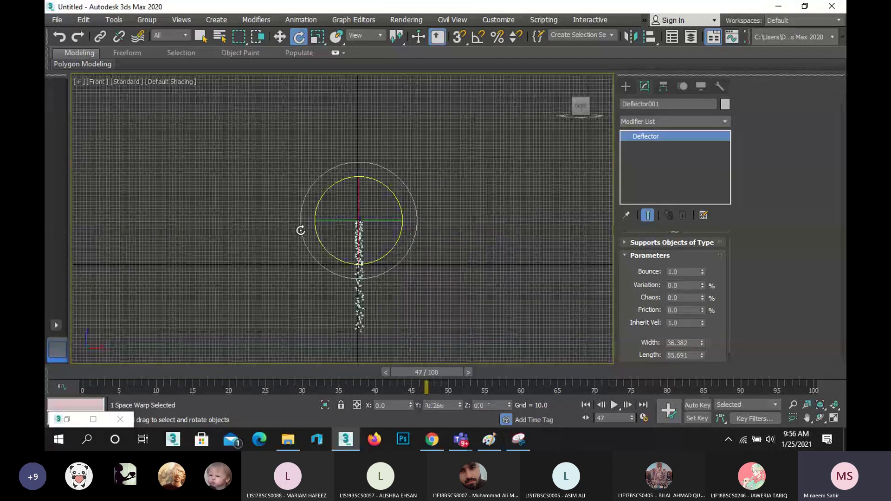
scroll(301, 231, "up", 3)
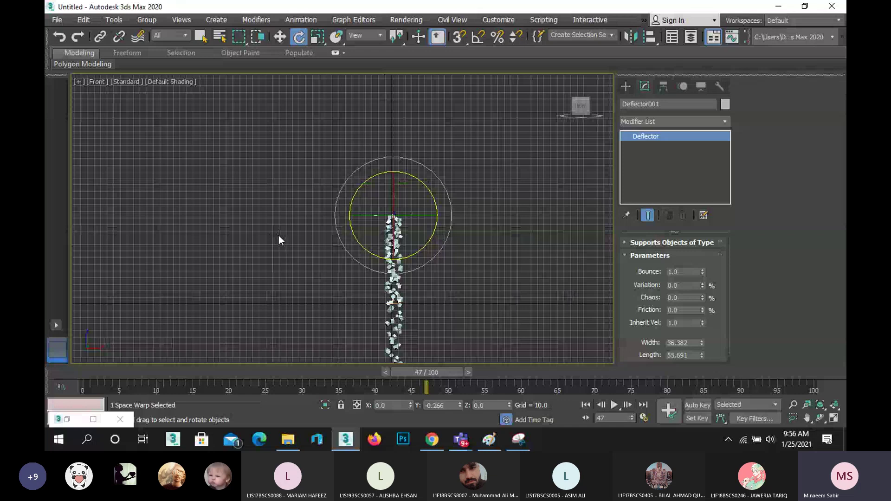
- Set the horizontal deflector's Bounce to 0.1
left_click(274, 41)
scroll(405, 246, "up", 2)
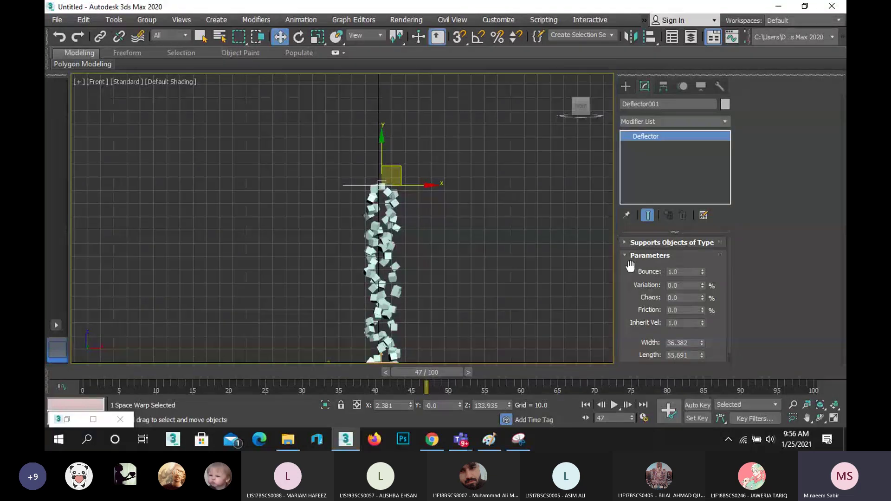
left_click(655, 242)
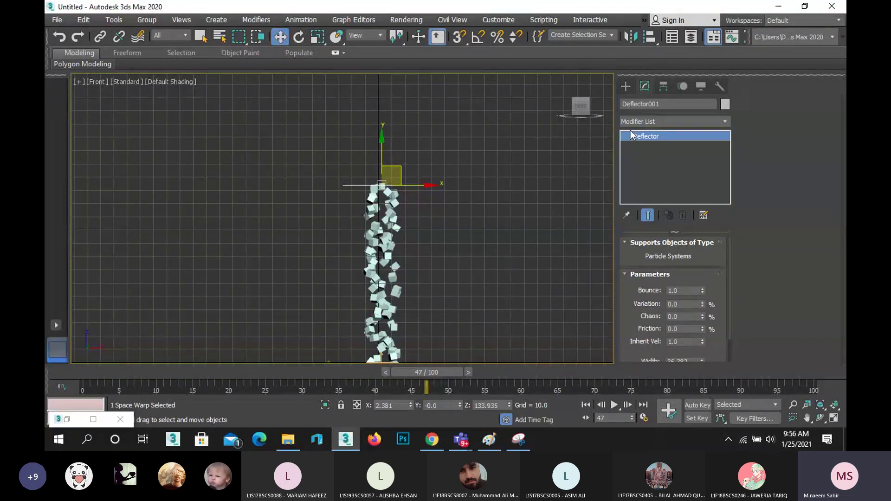
left_click(670, 242)
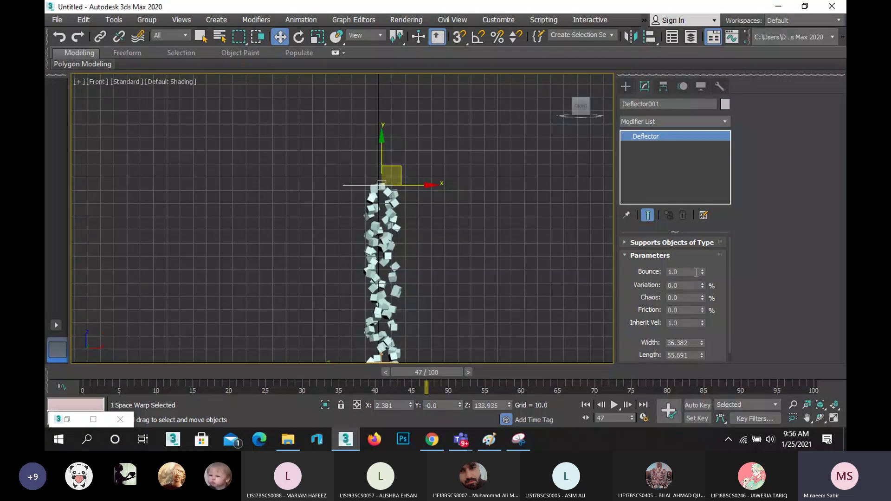
left_click(681, 273)
left_click_drag(675, 273, 649, 274)
scroll(445, 280, "down", 5)
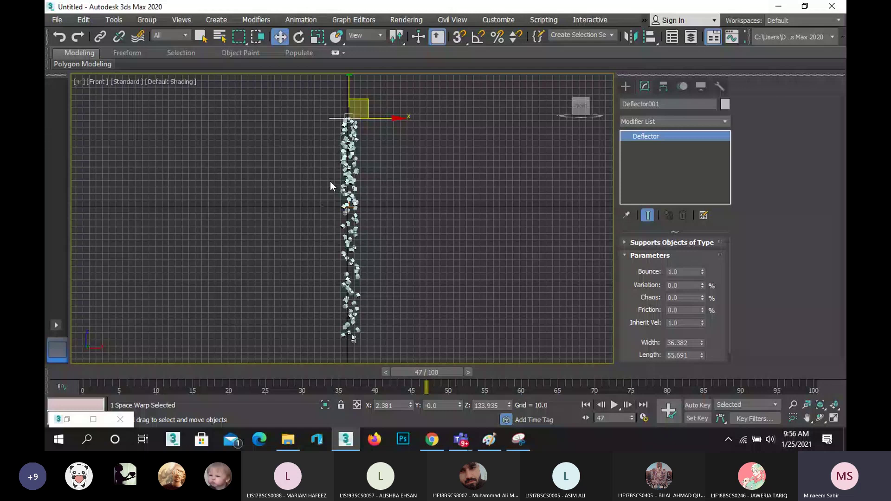
double_click(697, 274)
type("0.1")
key("Return")
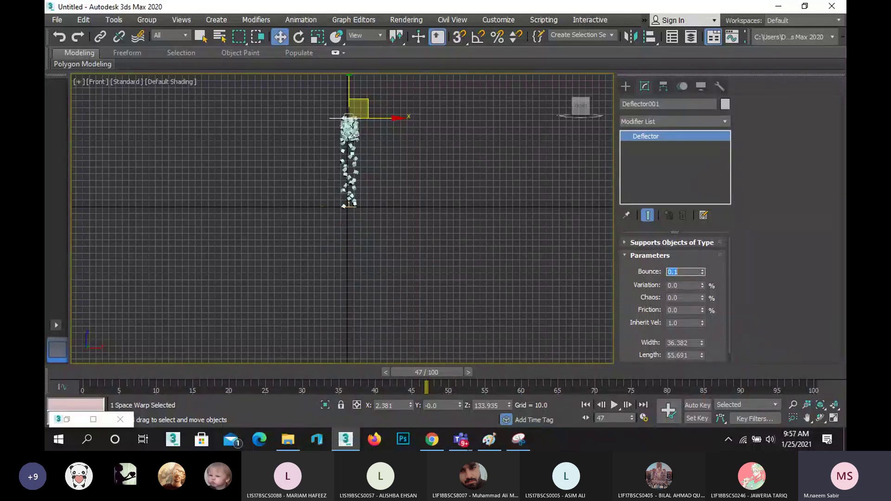
- Examine the cubes gathering under the deflector and scrub the animation back to frame 17
scroll(342, 244, "up", 5)
scroll(363, 154, "up", 2)
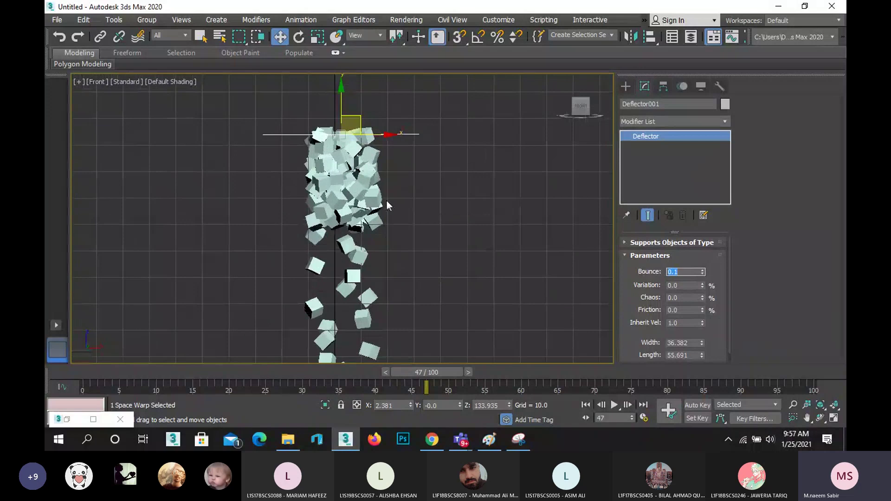
scroll(386, 199, "down", 2)
left_click_drag(429, 375, 219, 394)
key("w")
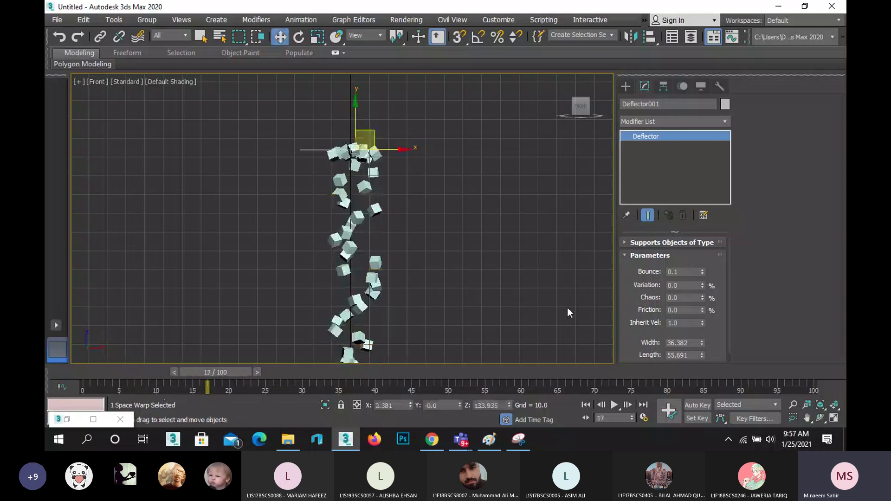
- Set the deflector's Bounce to 0
left_click_drag(686, 274, 655, 273)
type("0")
key("Return")
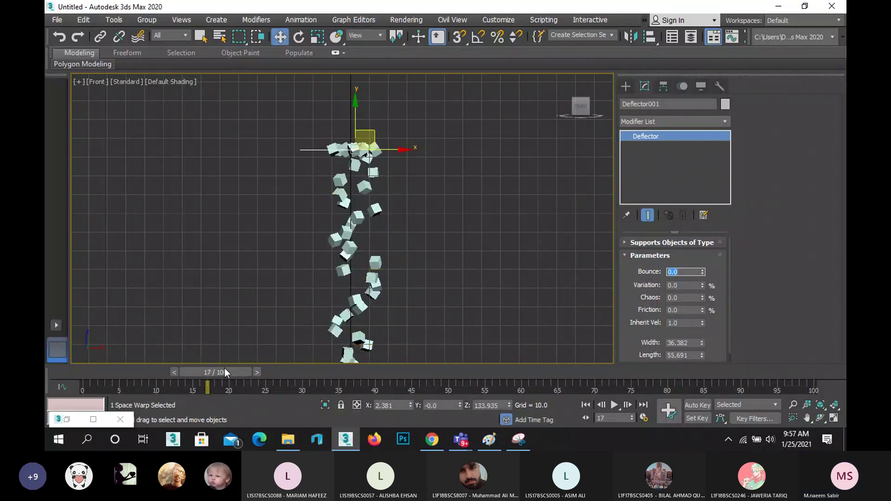
- Scrub the animation to frame 100 and back to frame 25 to examine how the cubes behave at the deflector
left_click_drag(224, 368, 828, 443)
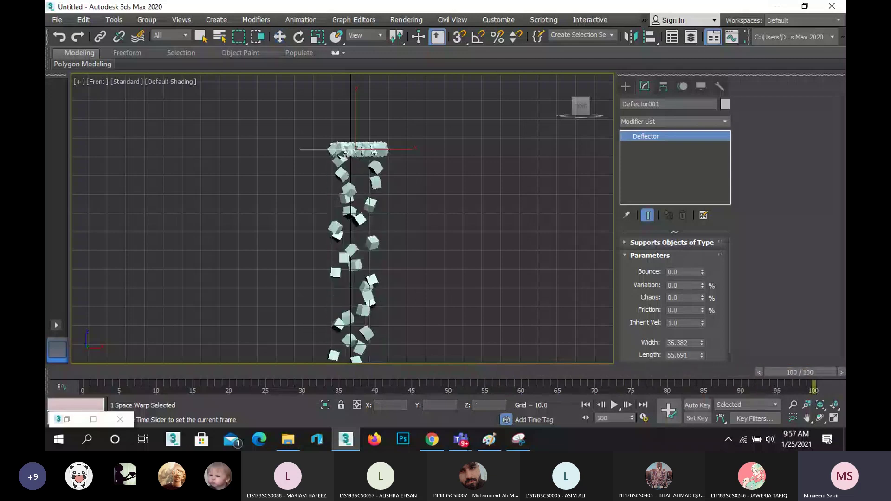
left_click_drag(799, 372, 181, 394)
left_click_drag(255, 383, 282, 352)
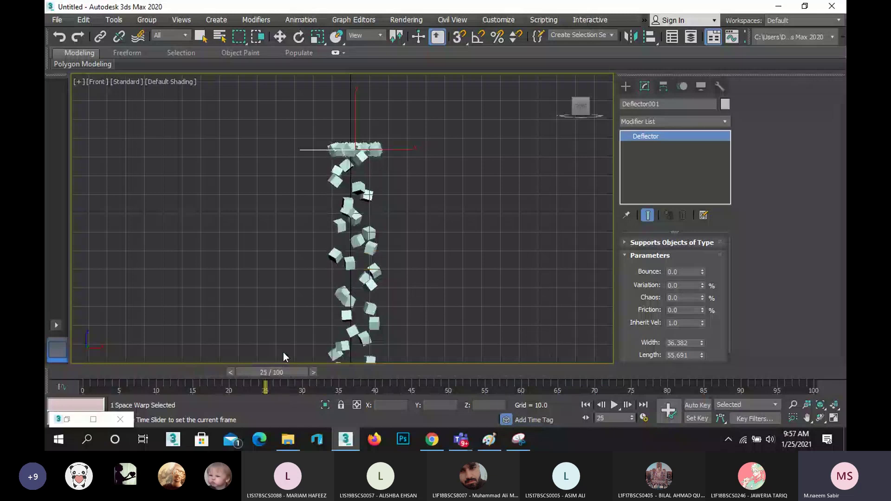
key("w")
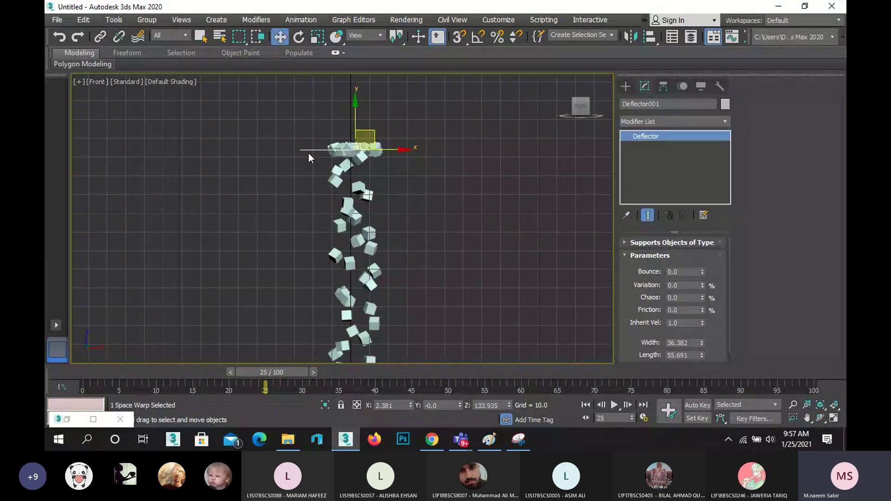
- Try a Bounce of 0.2 on the deflector, settle on 0.5, and scrub the animation to frame 24
left_click(685, 272)
type("0.2")
key("Return")
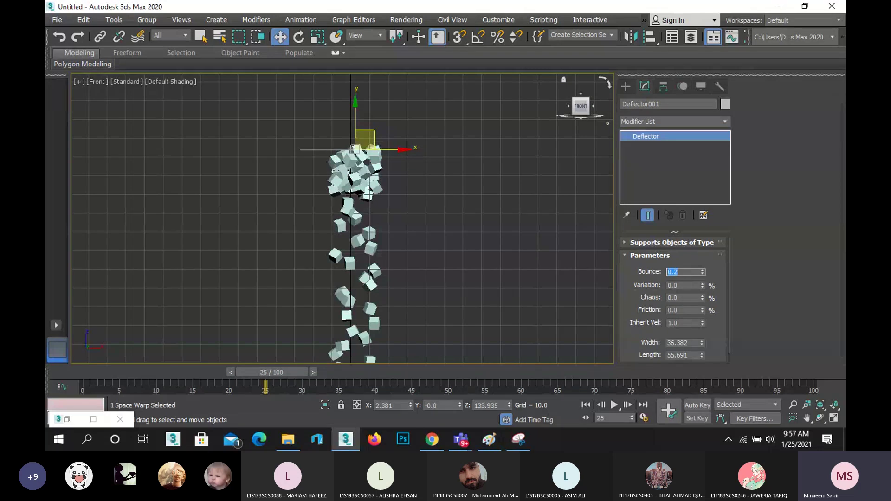
type("0.5")
key("Return")
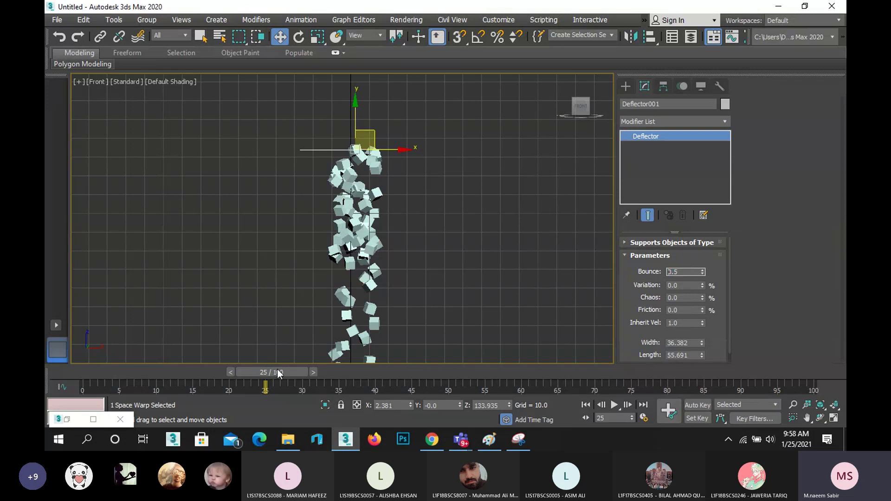
mouse_move(277, 371)
left_mouse_down()
mouse_move(310, 371)
mouse_move(270, 372)
left_mouse_up()
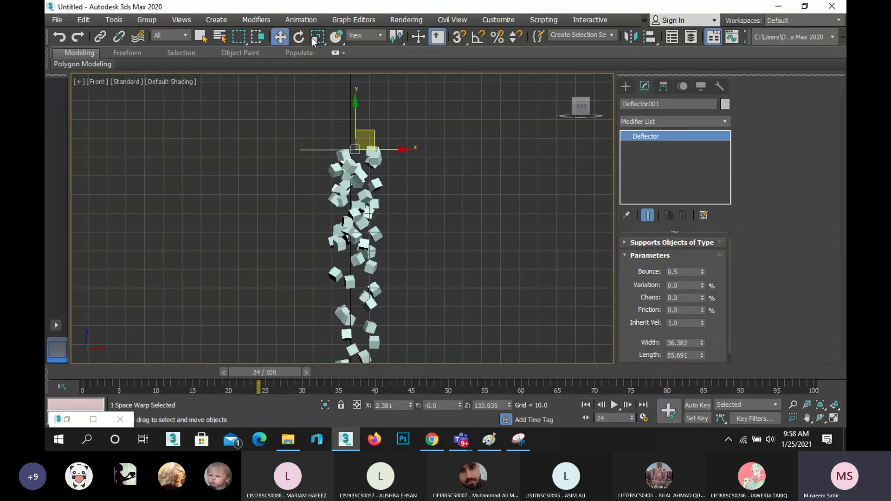
- Rotate the deflector clockwise by about 27 degrees in the Front view and scrub the animation to frame 32
left_click(299, 37)
left_click_drag(393, 129, 405, 160)
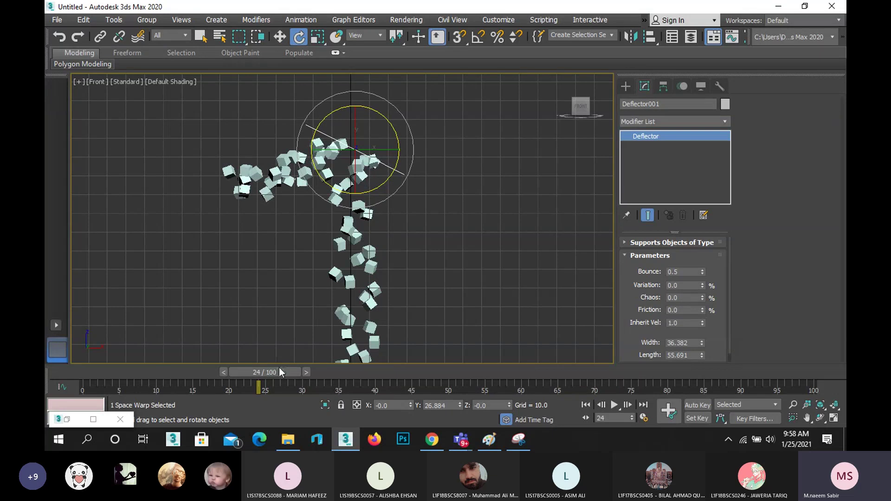
left_click_drag(279, 368, 305, 368)
scroll(369, 286, "down", 2)
- Try a Variation of 1% on the tilted deflector and raise it to 5%
left_click(682, 271)
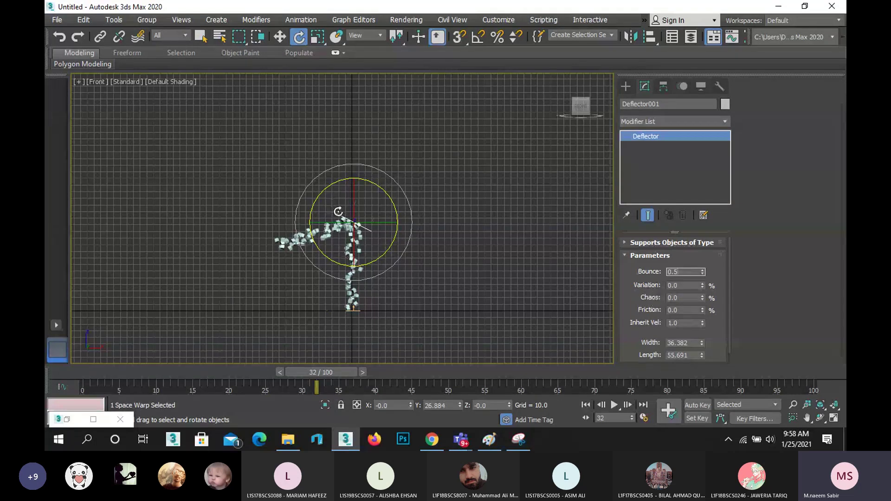
scroll(391, 274, "up", 3)
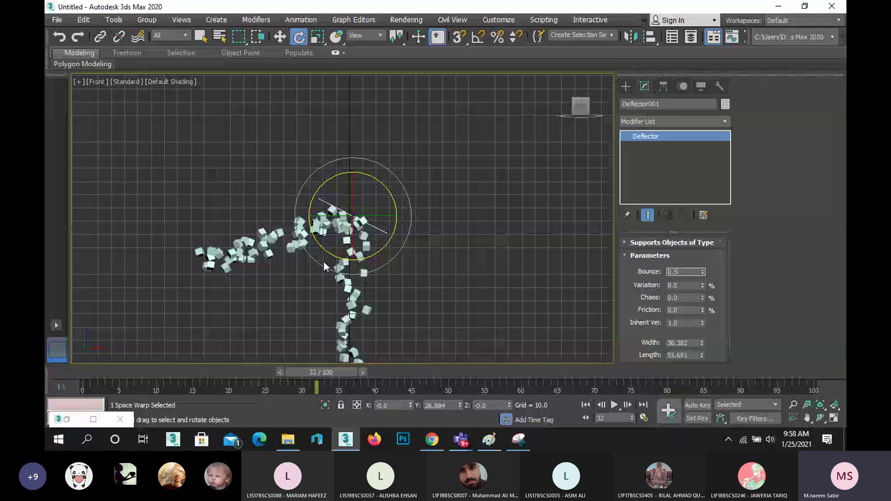
scroll(324, 261, "up", 2)
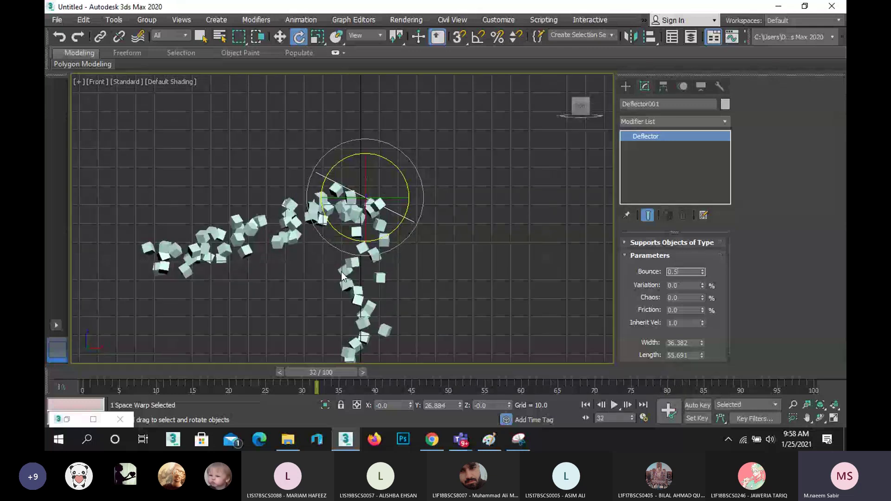
key("Tab")
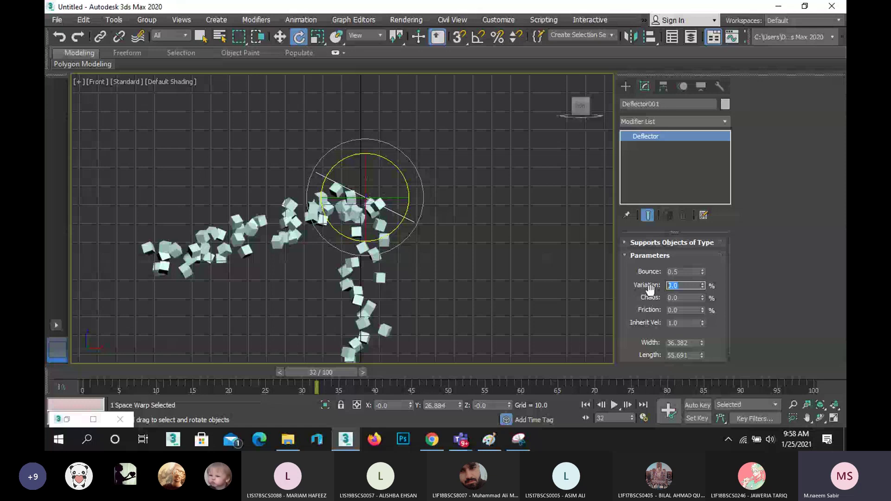
type("1")
key("Return")
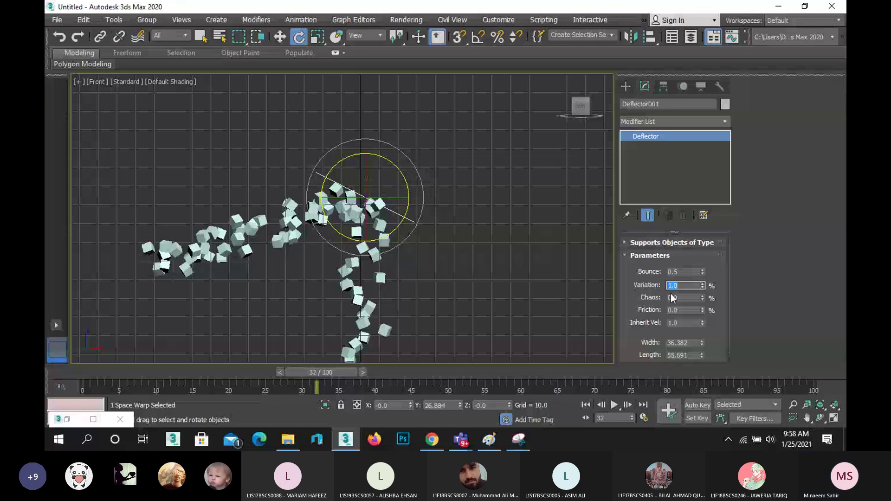
type("5")
key("Return")
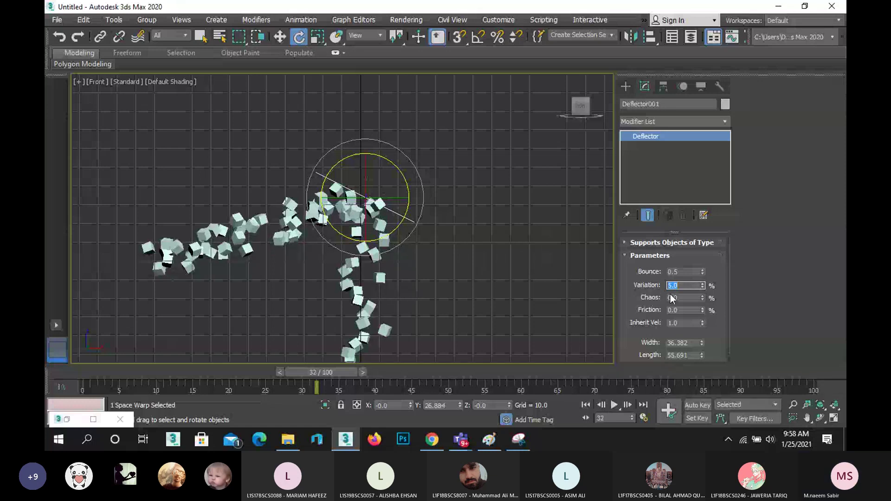
- Scrub the animation through frames 39, 61 and 29 and back to frame 0 to examine how the cubes scatter off the deflector
left_click_drag(333, 375, 380, 374)
key("e")
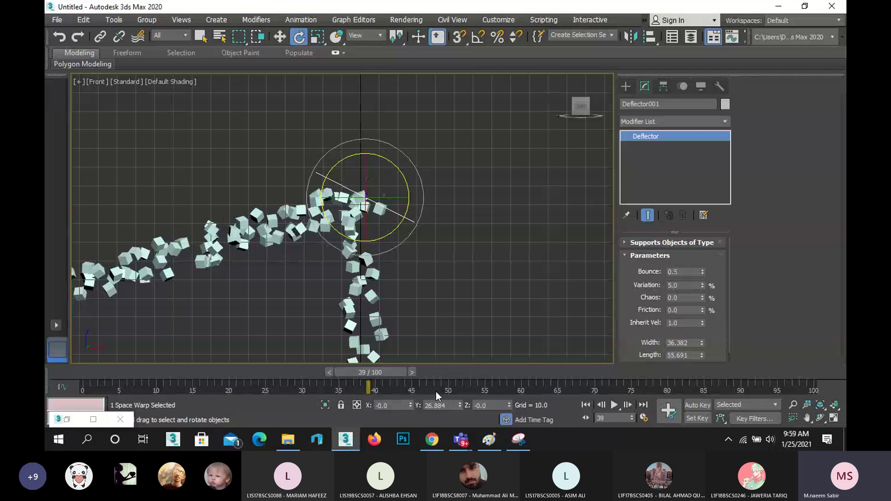
left_click_drag(367, 371, 532, 366)
key("e")
scroll(385, 281, "down", 3)
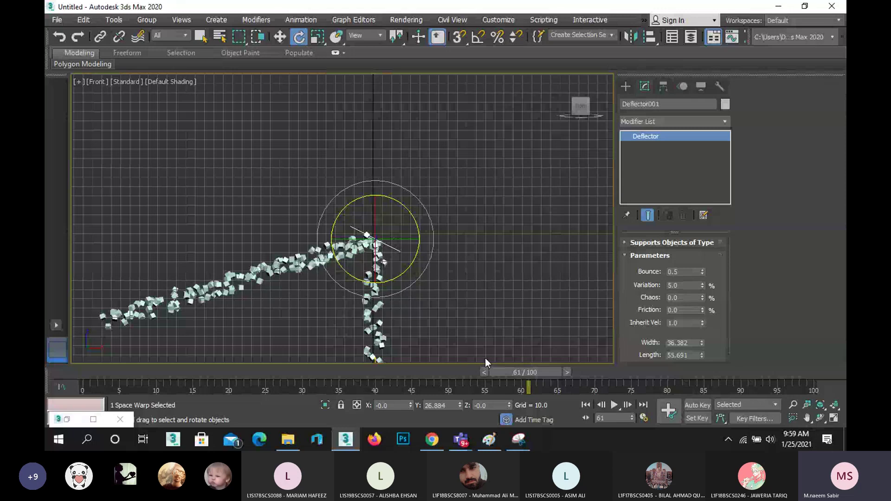
left_click_drag(518, 374, 293, 375)
key("e")
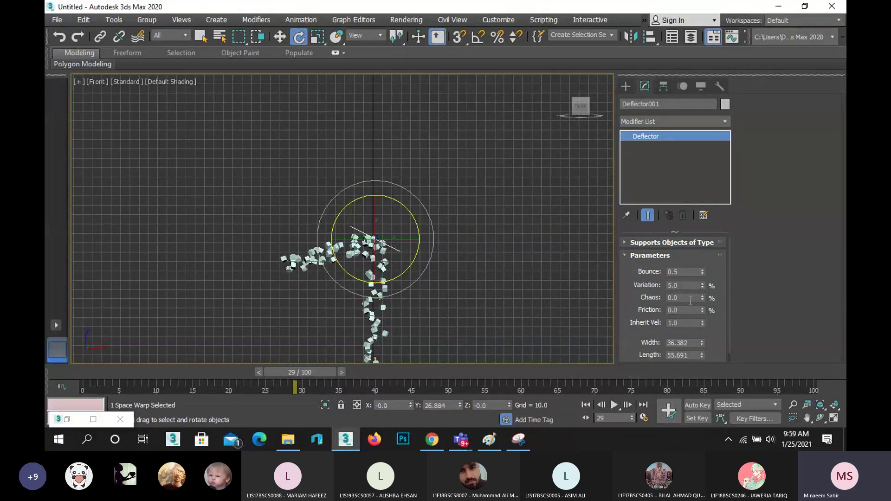
left_click_drag(689, 301, 664, 302)
left_click_drag(320, 371, 116, 341)
key("e")
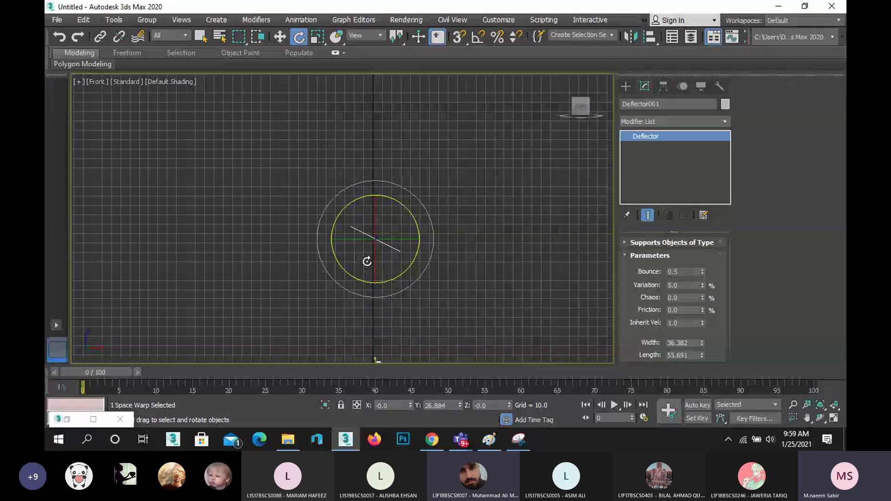
- Move the deflector along X to about 234, clear of the particle stream, and scrub the animation to frame 20
scroll(333, 278, "down", 3)
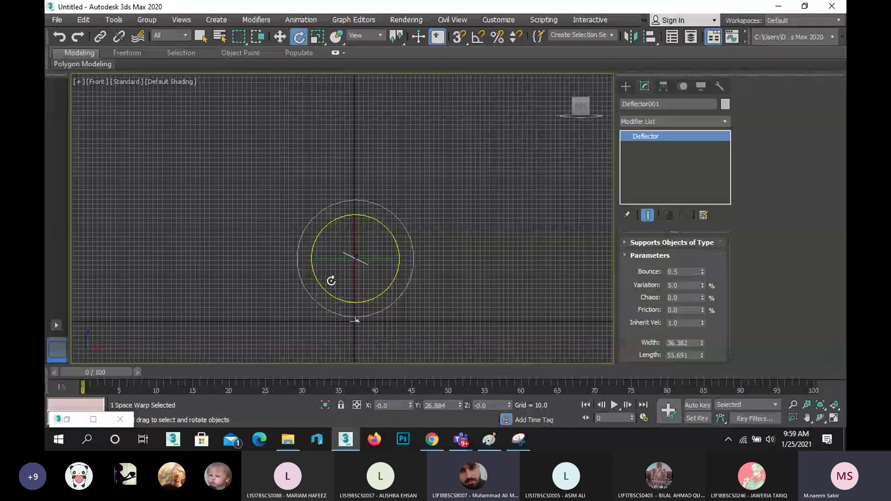
left_click(280, 37)
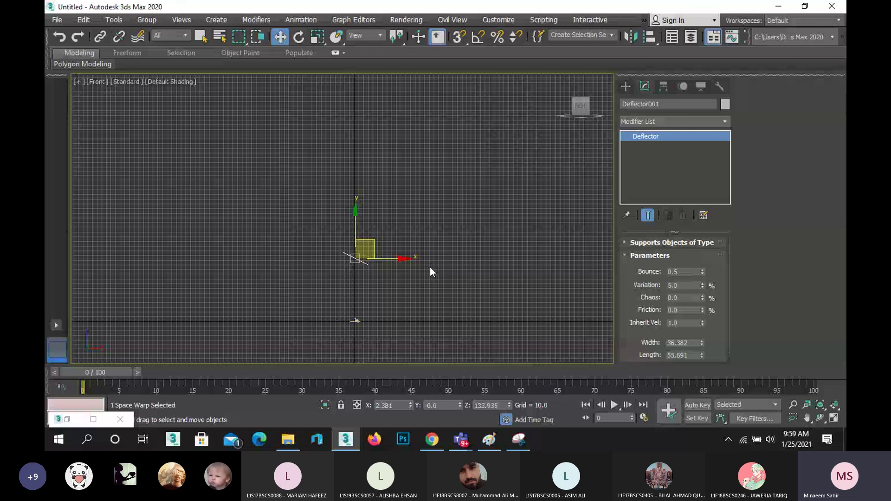
left_click_drag(390, 259, 498, 258)
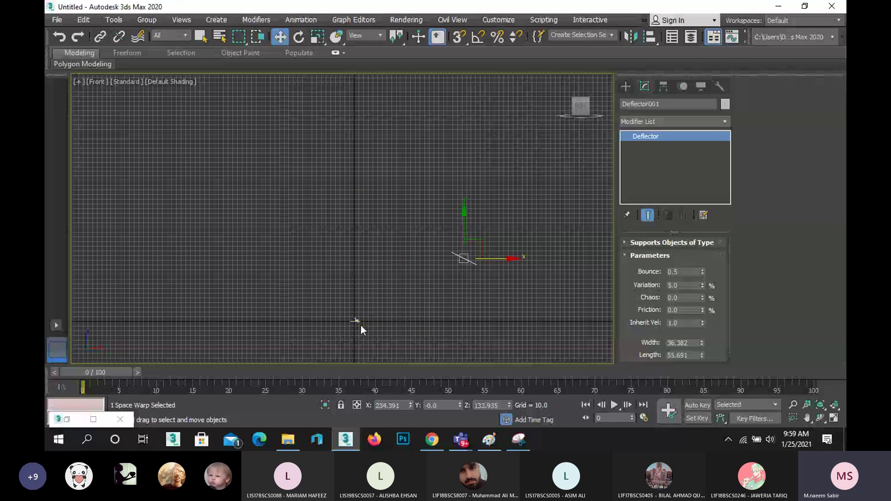
scroll(360, 324, "up", 4)
left_click_drag(79, 372, 231, 381)
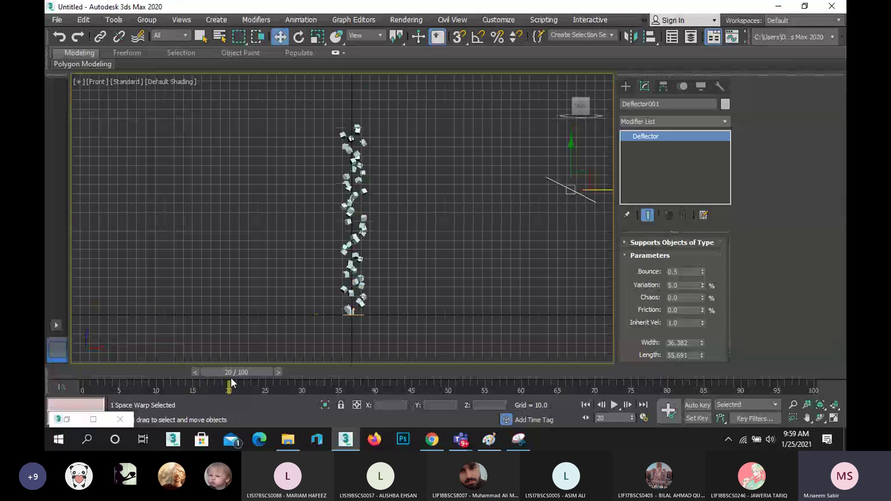
- Show all four viewports and select the PF Source 001 emitter icon in the Perspective view
left_click(833, 418)
scroll(408, 279, "down", 2)
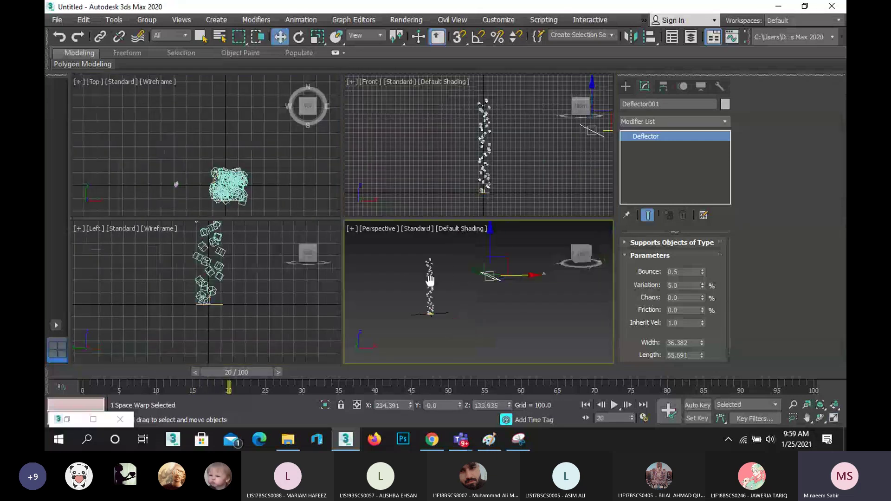
middle_click_drag(430, 280, 435, 282)
scroll(436, 282, "up", 4)
middle_click_drag(422, 323, 420, 261)
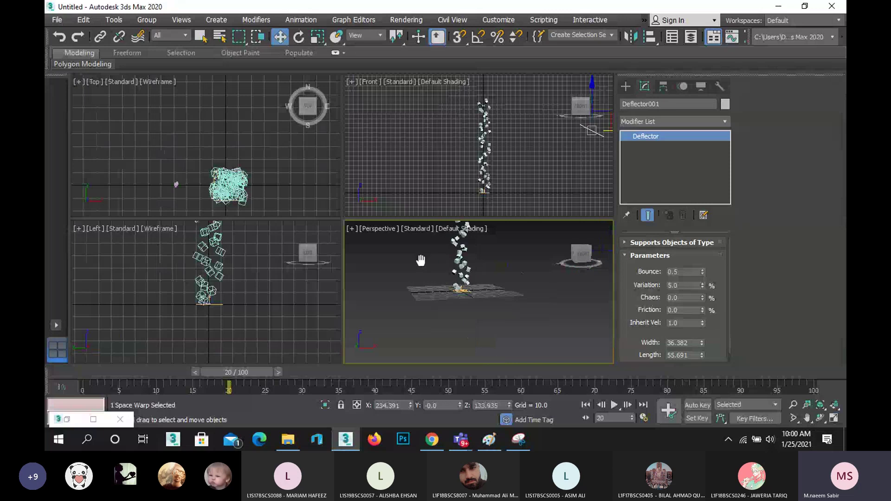
scroll(457, 282, "up", 4)
middle_click_drag(470, 286, 452, 354)
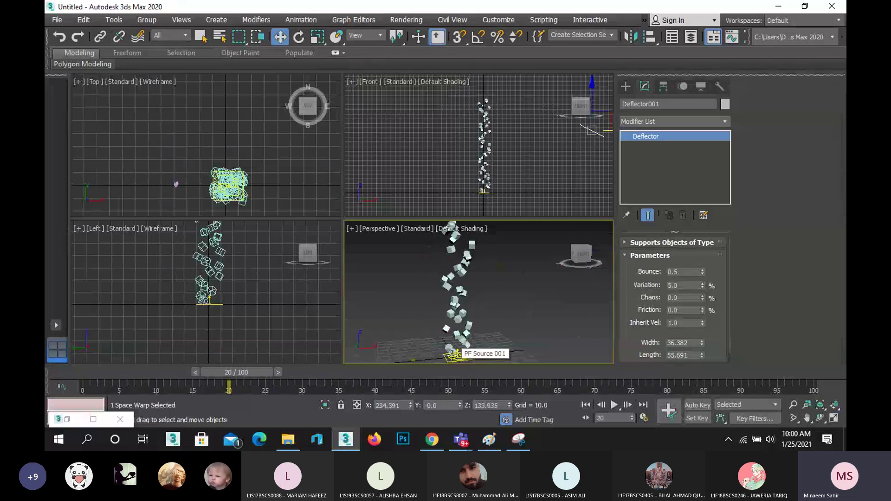
scroll(486, 341, "up", 2)
middle_click_drag(478, 328, 491, 276)
scroll(400, 316, "up", 8)
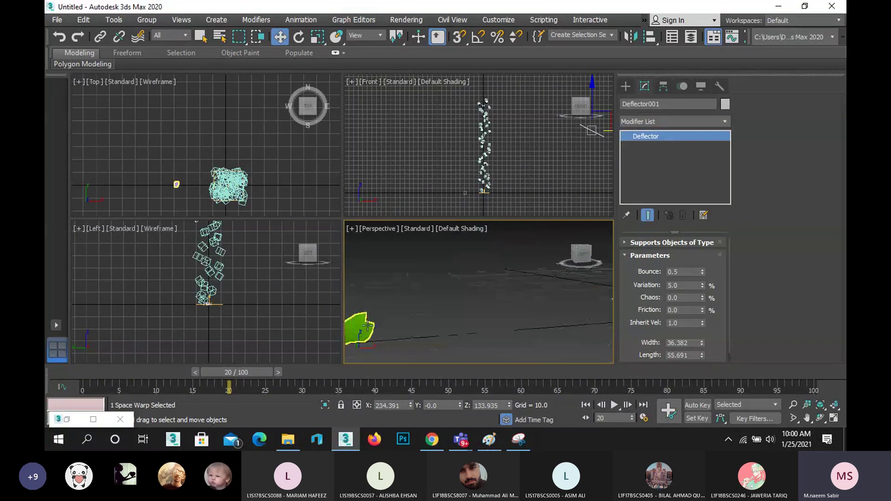
scroll(387, 328, "down", 8)
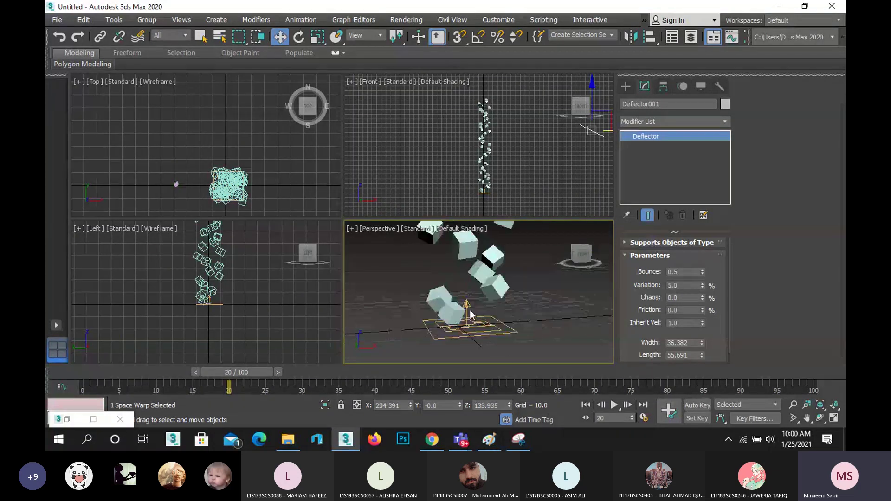
left_click(470, 329)
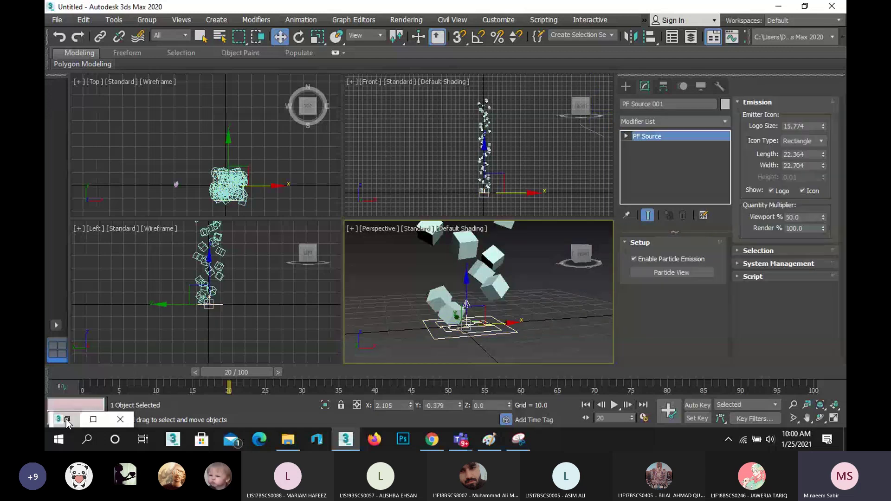
- Restore the Particle View window and bring all operators of Event 001 into view
left_click(66, 420)
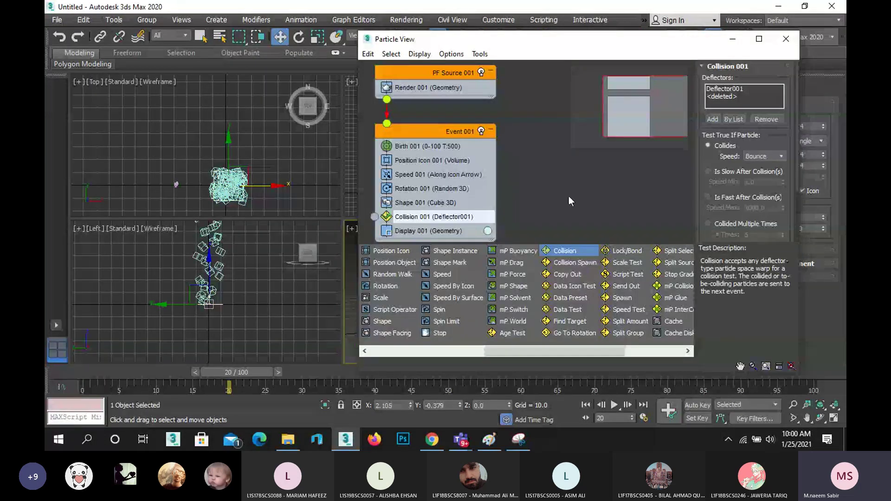
scroll(569, 196, "down", 2)
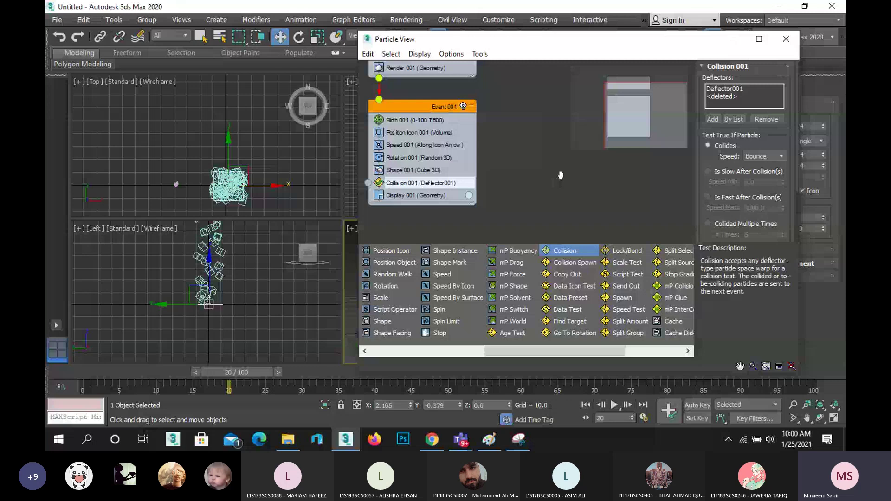
middle_click_drag(560, 175, 560, 174)
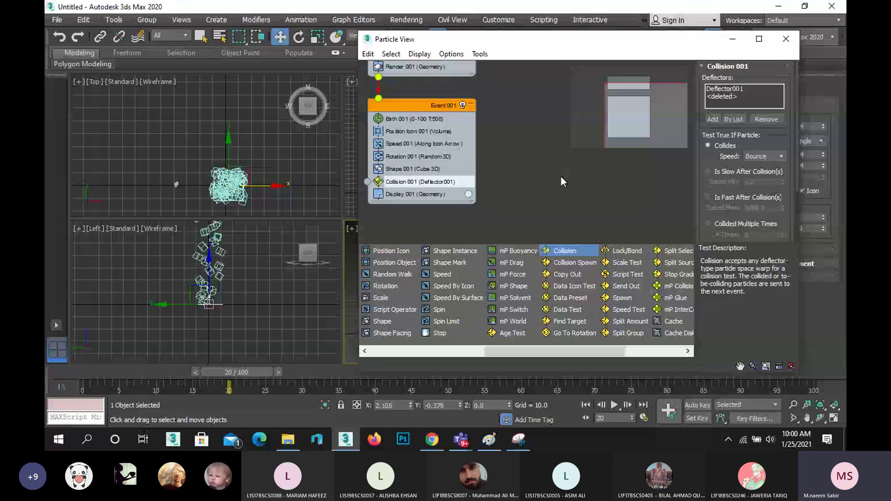
- Check the participants in the Microsoft Teams meeting window and return to Particle View in 3ds Max
left_click(459, 440)
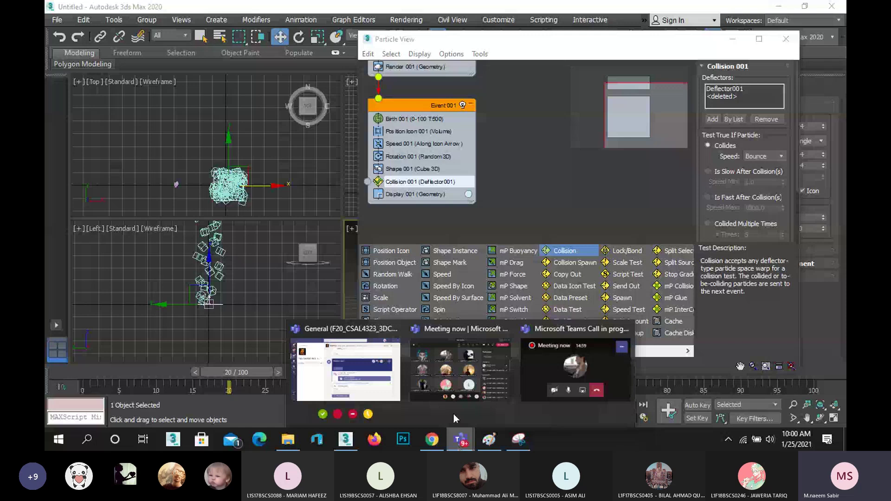
left_click(453, 358)
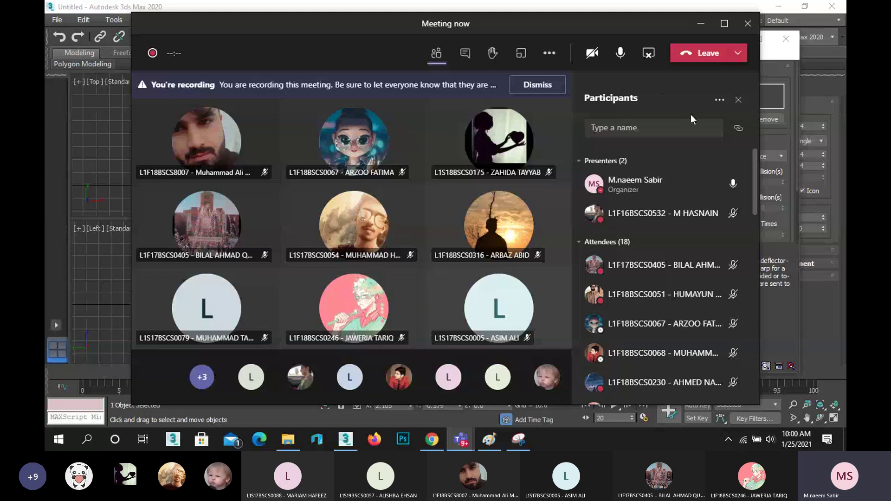
left_click(700, 24)
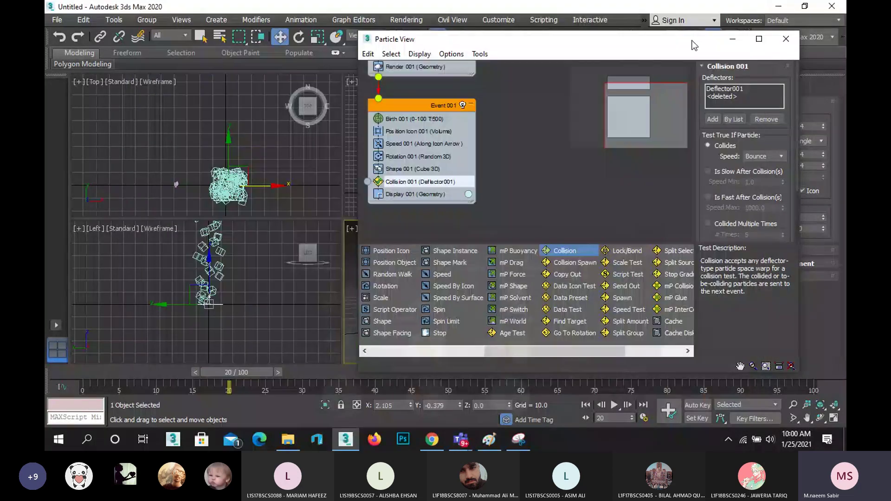
- Select the Shape 001 operator and review the available 3D shape types, keeping Cube
left_click(414, 159)
left_click(412, 169)
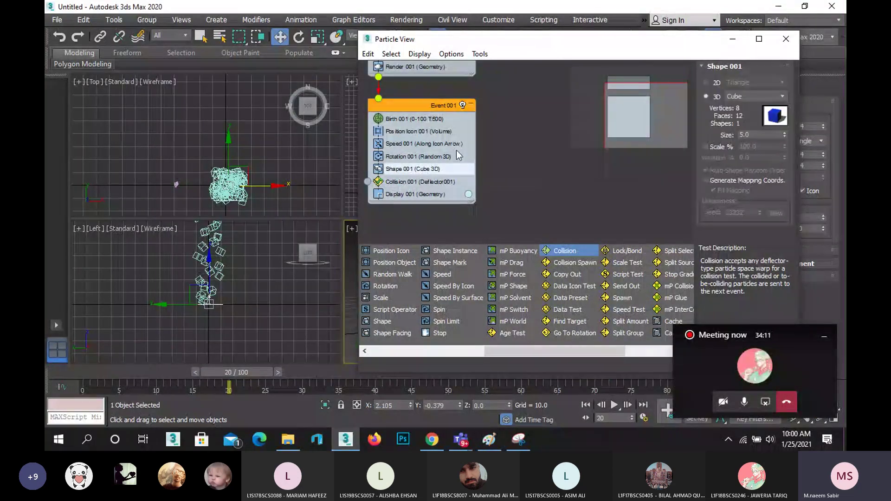
left_click(752, 95)
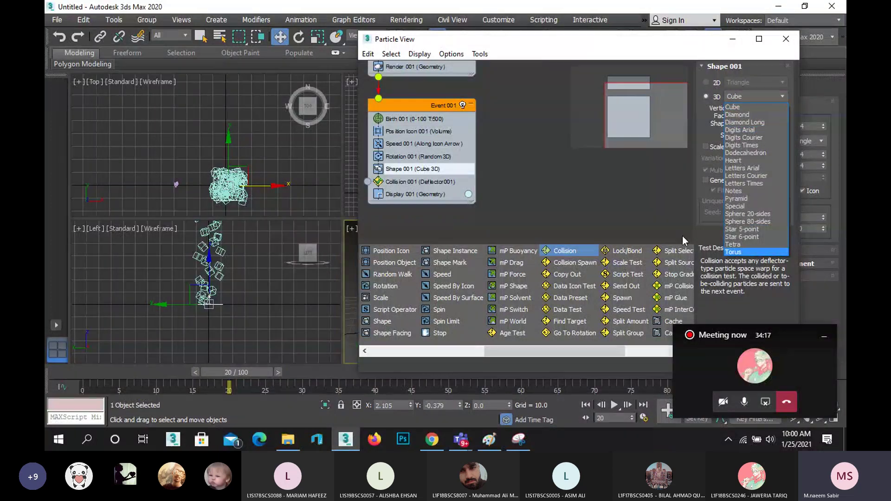
left_click(543, 182)
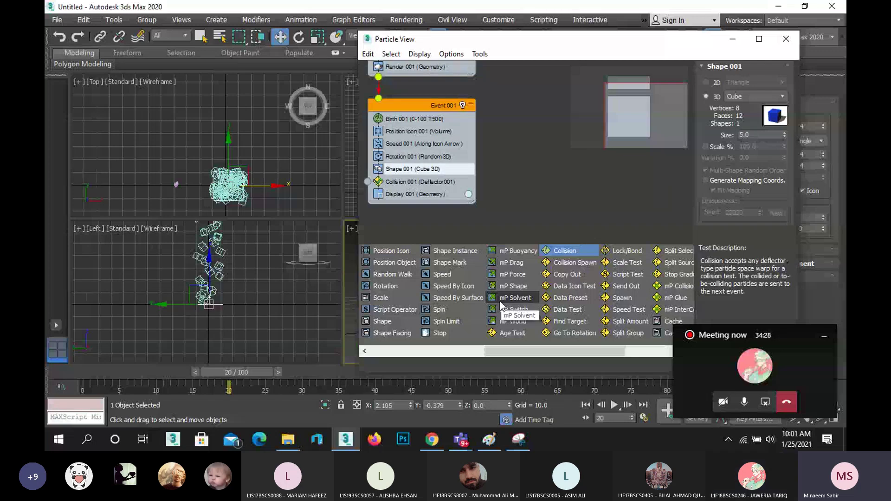
- Find the Shape Instance operator in the depot and replace Shape 001 in Event 001 with it
left_click_drag(512, 348, 392, 341)
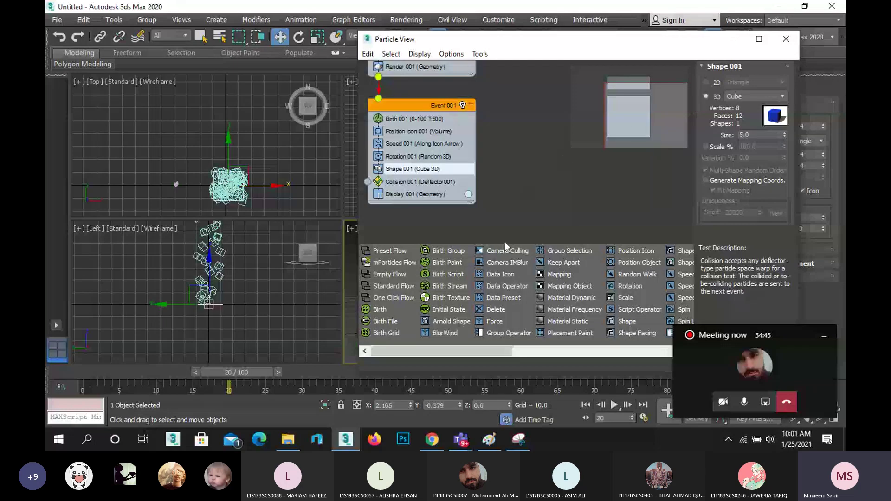
left_click(499, 290)
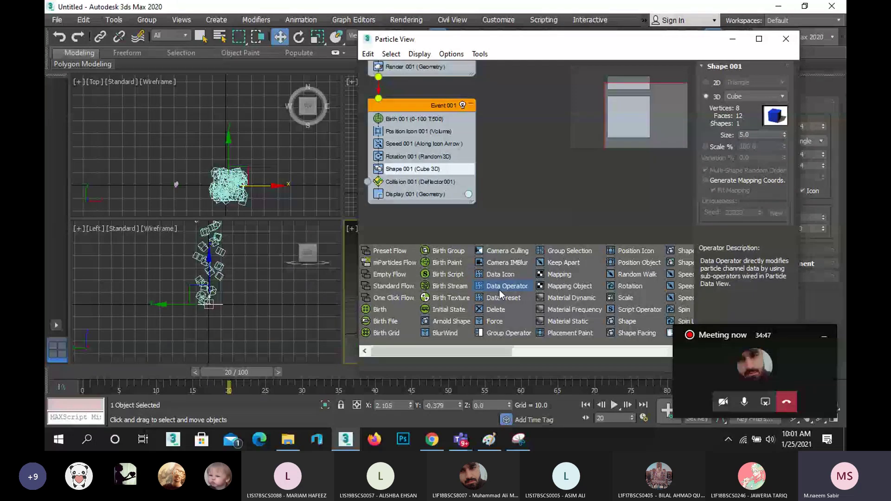
key("s")
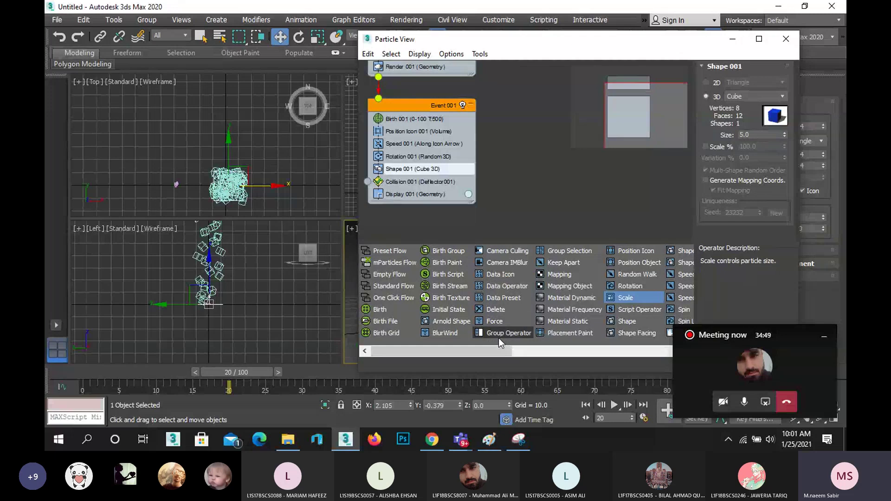
left_click_drag(483, 350, 534, 353)
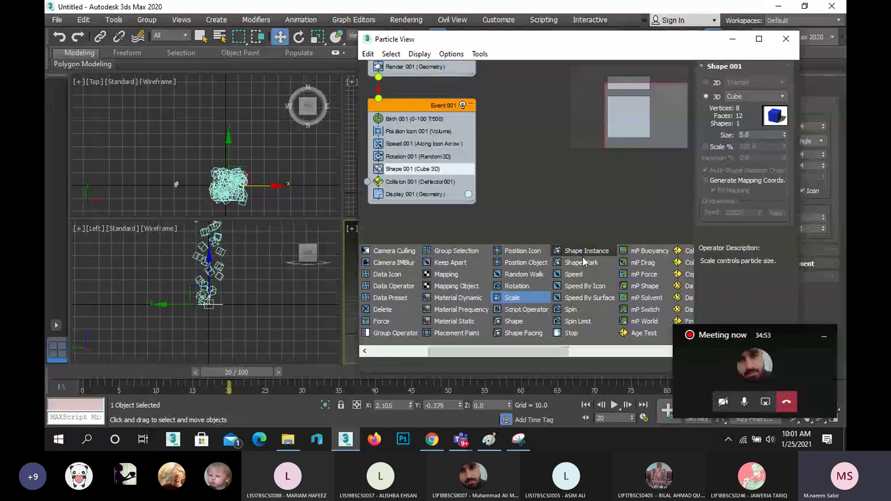
key("s")
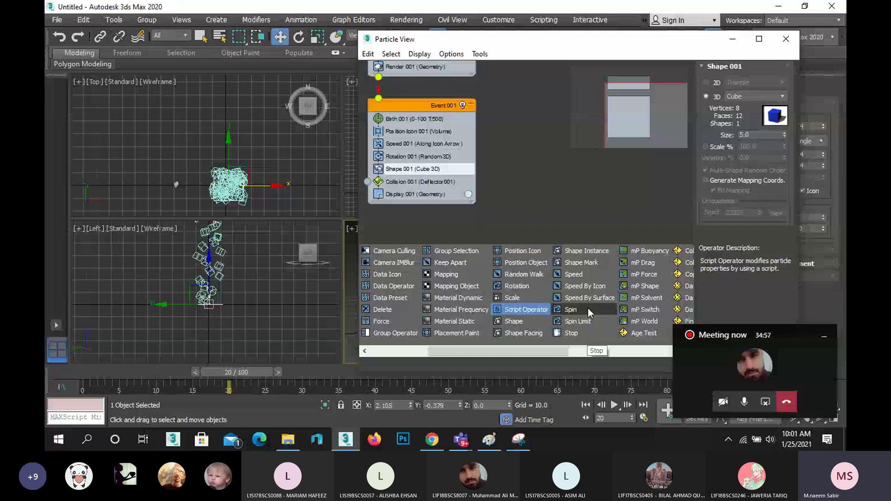
left_click(596, 251)
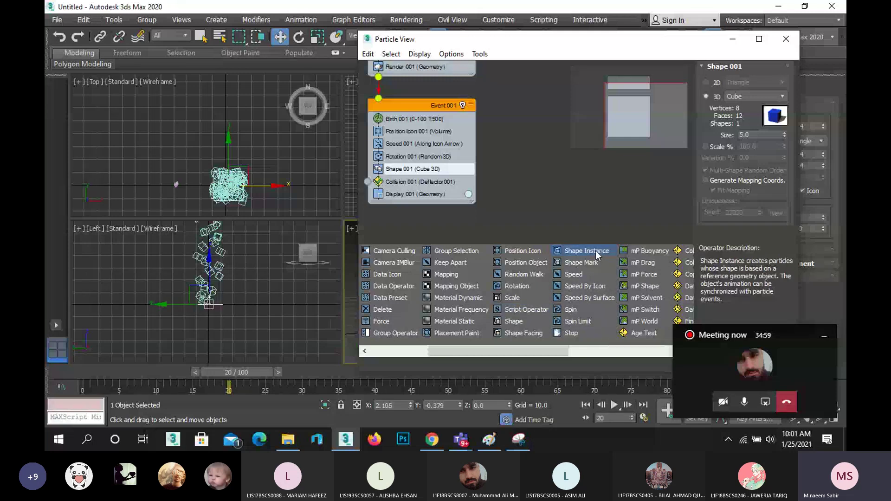
left_click_drag(595, 250, 437, 169)
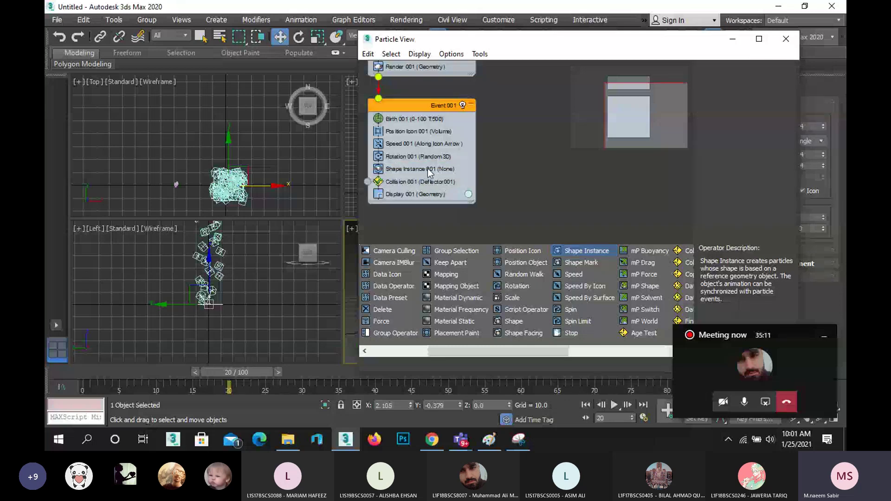
- Assign the leaf mesh Plane009 from the Top view as the particle geometry object of Shape Instance 001
left_click(427, 168)
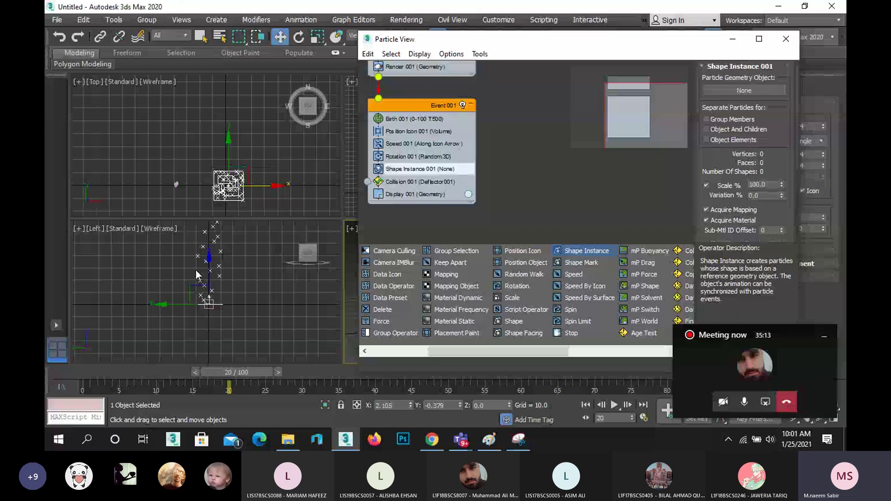
scroll(161, 305, "up", 5)
scroll(180, 278, "down", 5)
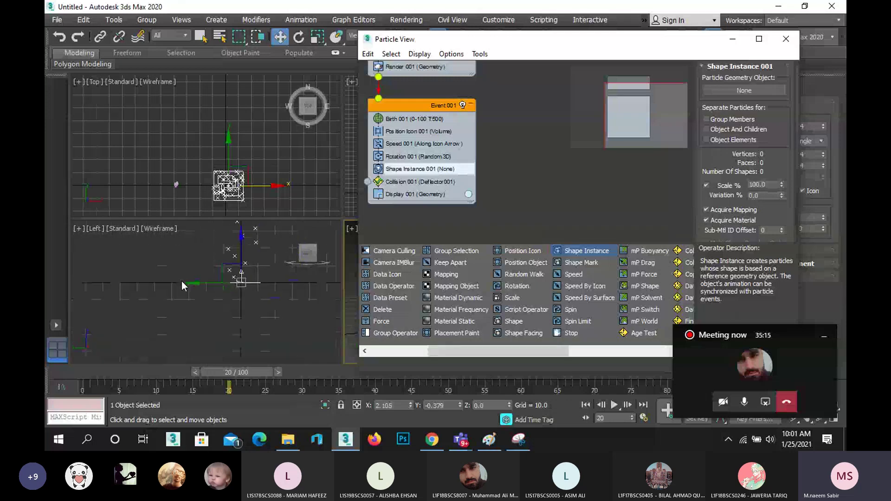
scroll(182, 189, "up", 6)
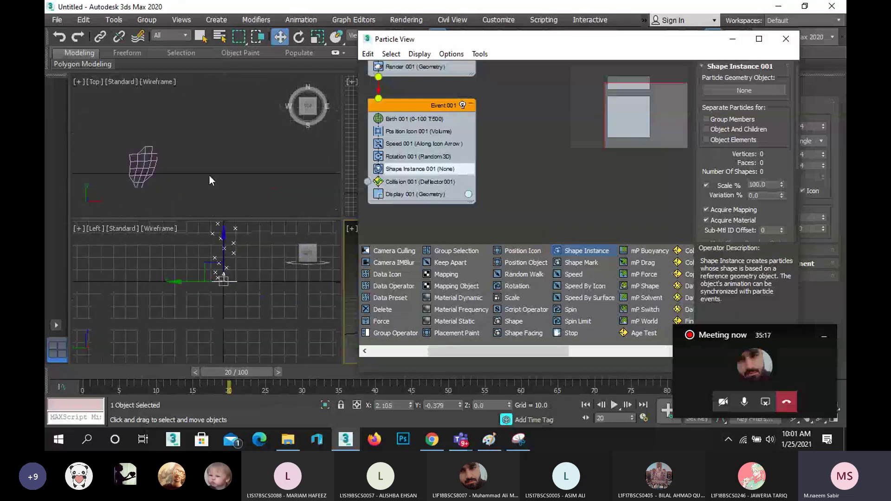
left_click(741, 90)
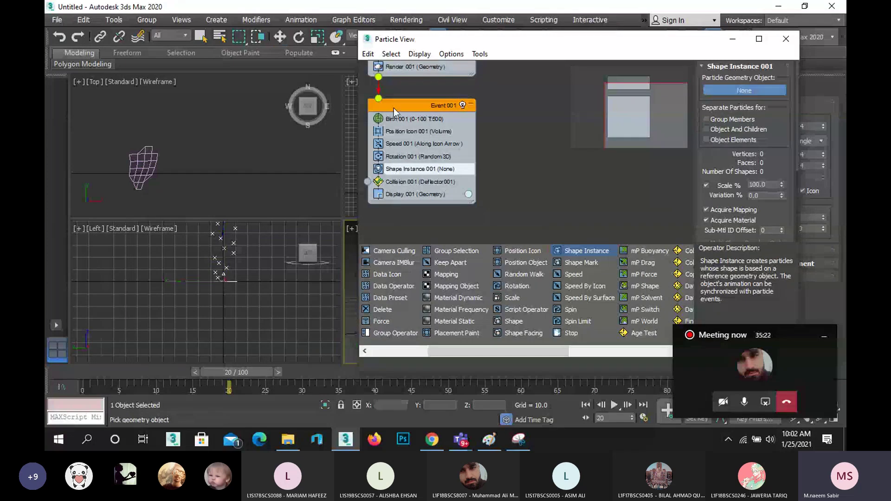
left_click(149, 157)
left_click(150, 158)
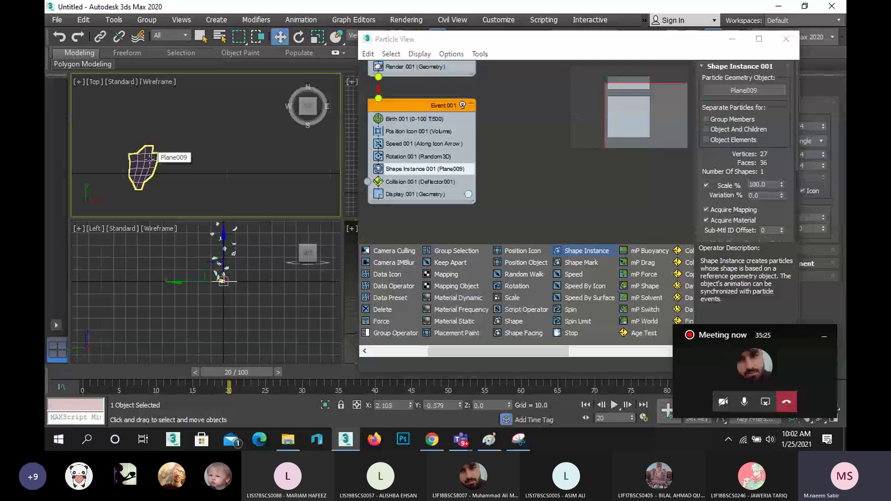
- Minimize Particle View and inspect the leaf particles in the viewports, scrubbing the timeline to frame 13
middle_click_drag(218, 289, 179, 331)
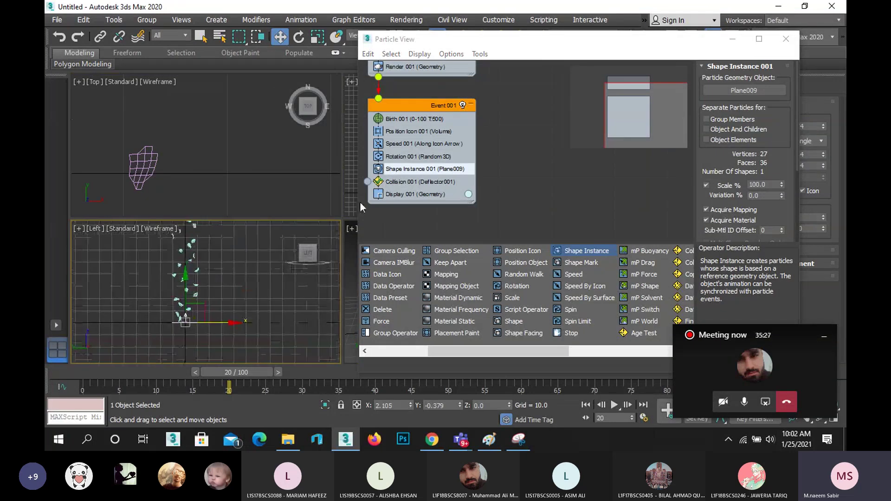
left_click(732, 38)
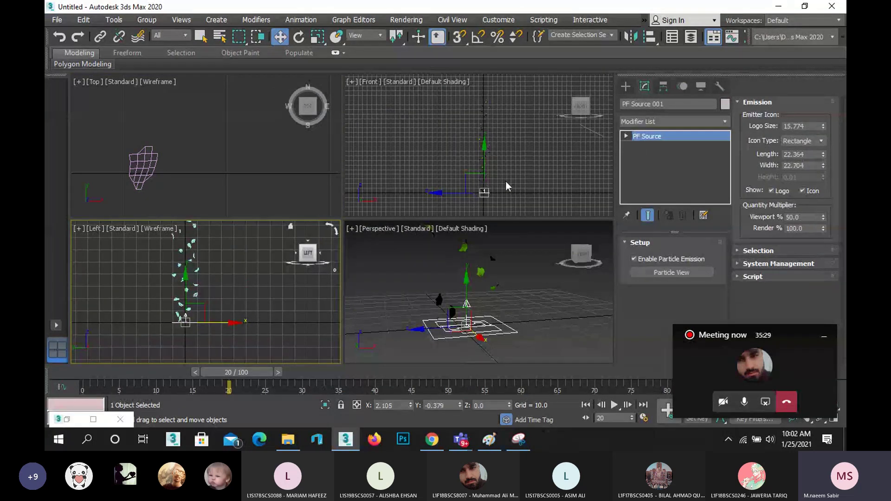
scroll(505, 181, "up", 5)
middle_click_drag(505, 181, 533, 131)
scroll(469, 283, "up", 5)
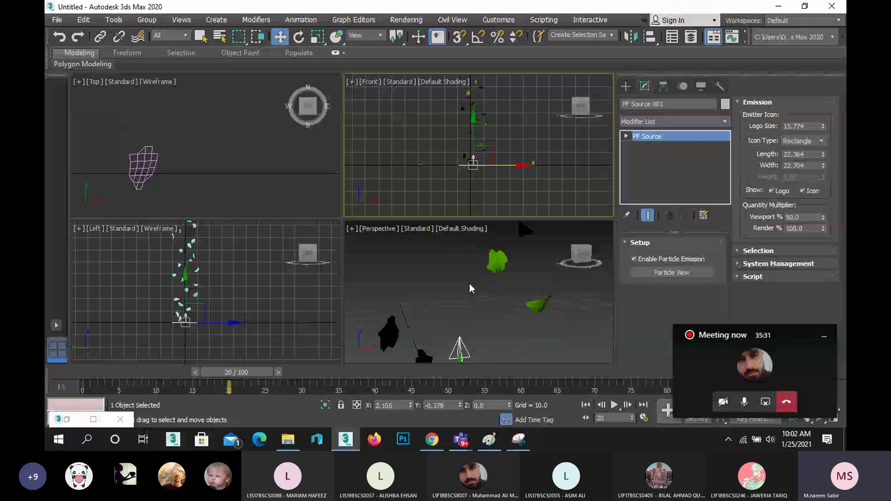
scroll(469, 284, "down", 4)
left_click_drag(240, 373, 181, 364)
scroll(378, 272, "down", 3)
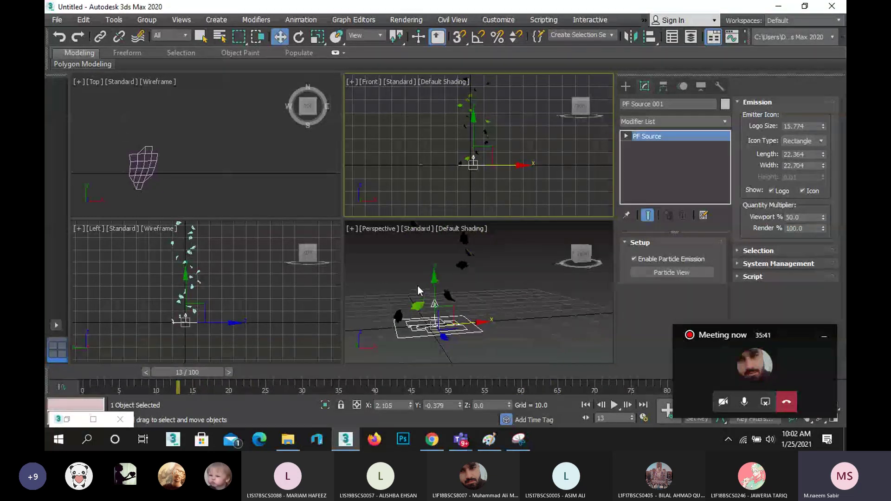
middle_click_drag(417, 286, 452, 334, "alt")
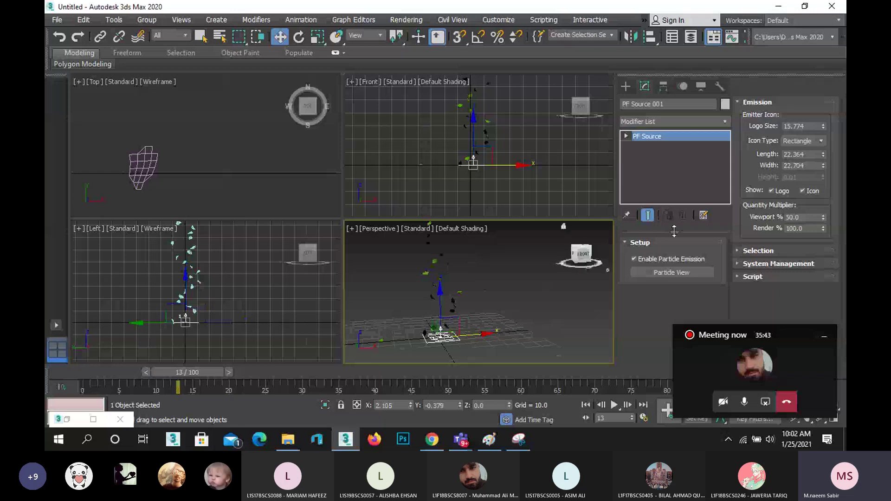
- Create a Wind force space warp beside the emitter in the Perspective view, with an icon size of about 5.5
left_click(625, 87)
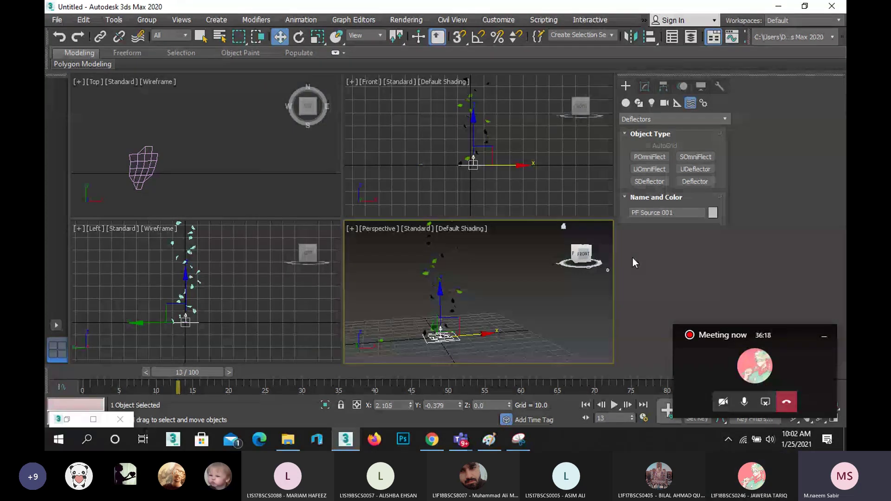
left_click(650, 118)
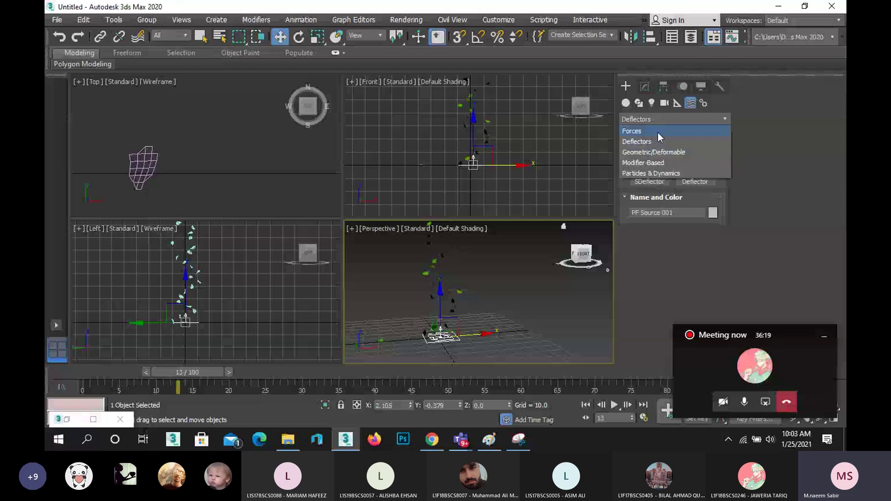
left_click(634, 133)
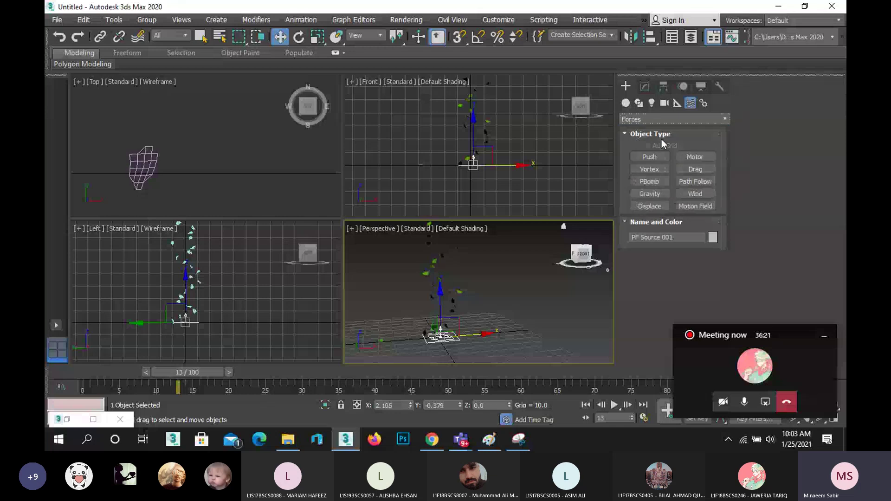
left_click(695, 194)
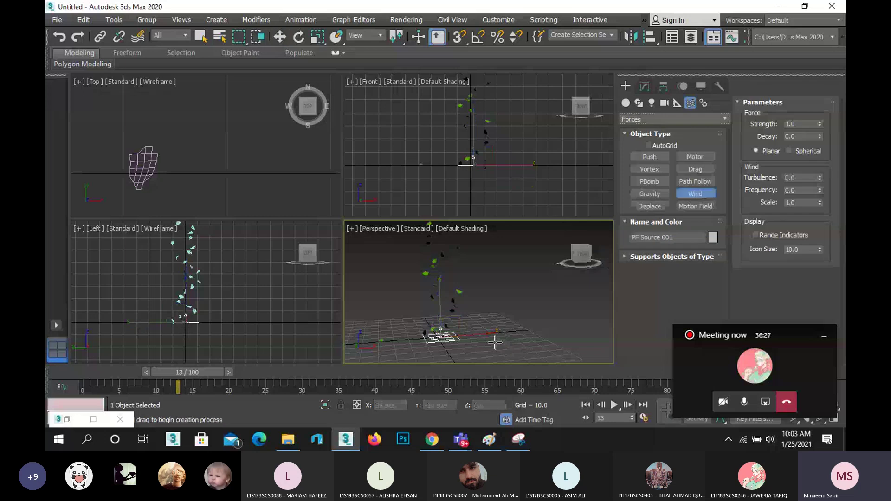
mouse_move(491, 346)
left_mouse_down()
mouse_move(513, 348)
mouse_move(505, 349)
left_mouse_up()
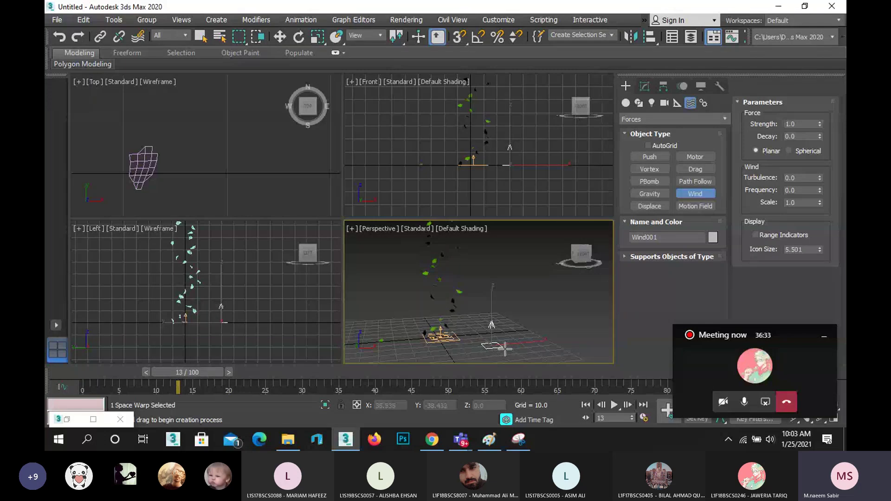
- Move the Wind space warp along Y in the Top view to about 0.25, level with the emitter
key("w")
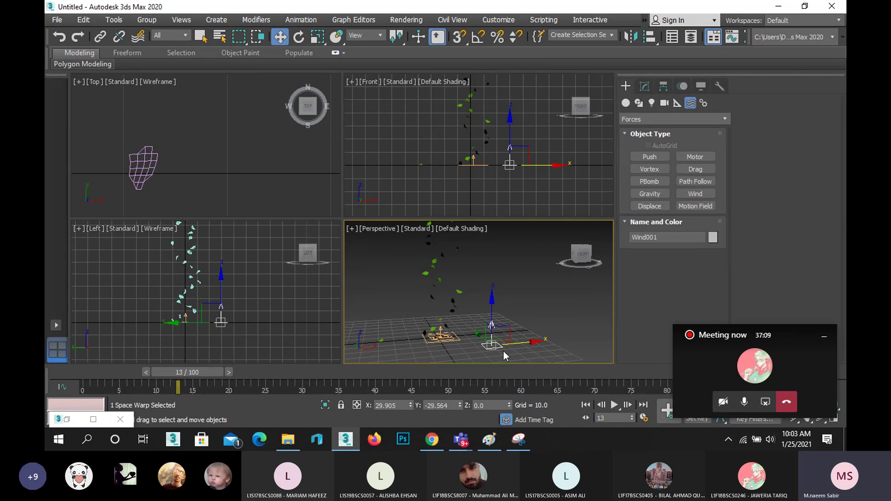
scroll(233, 163, "down", 2)
middle_click_drag(225, 166, 126, 150)
scroll(208, 171, "down", 5)
left_click_drag(282, 174, 281, 110)
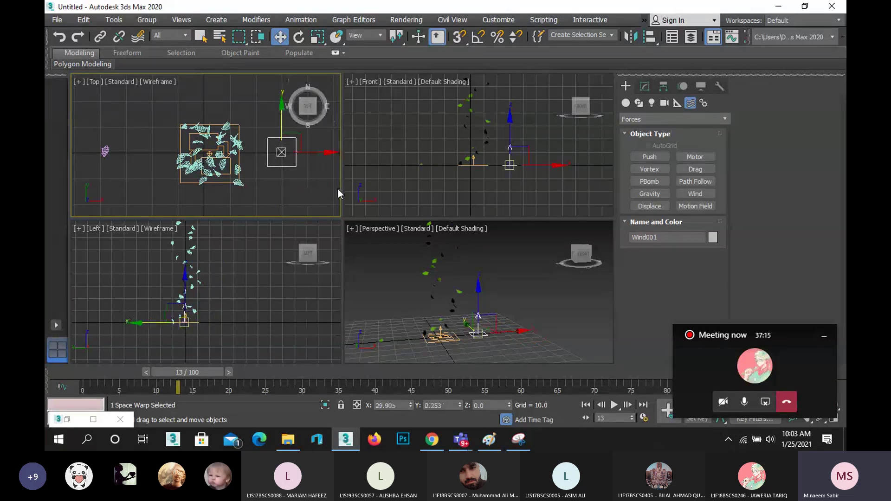
- Minimize the floating meeting window and maximize the Front viewport around the emitter and Wind icon
middle_click_drag(482, 122, 473, 152)
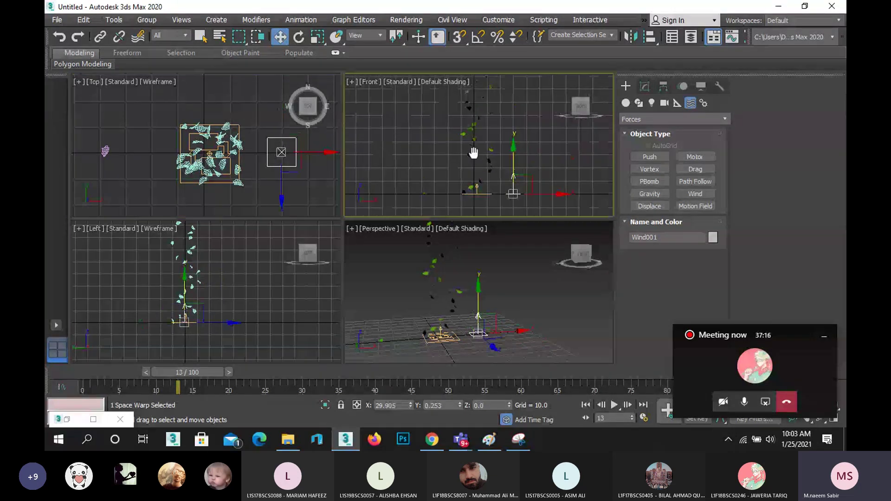
left_click(825, 339)
left_click(835, 419)
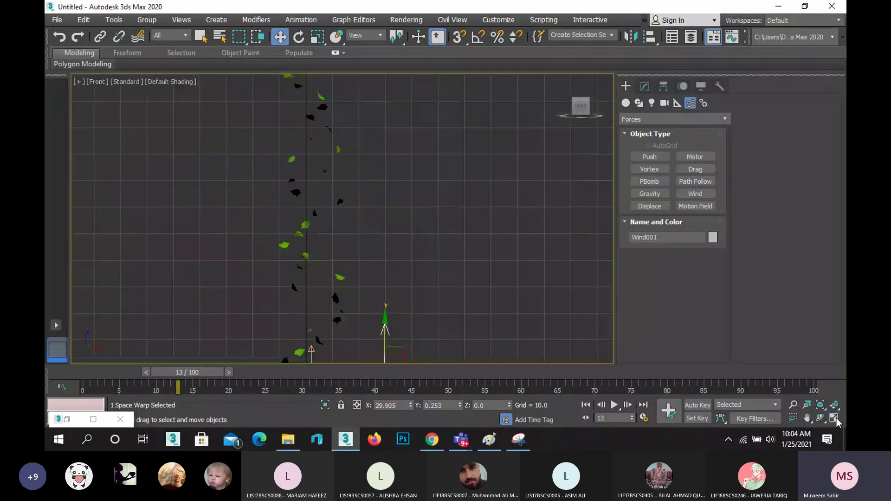
middle_click_drag(418, 292, 465, 215)
scroll(442, 209, "up", 2)
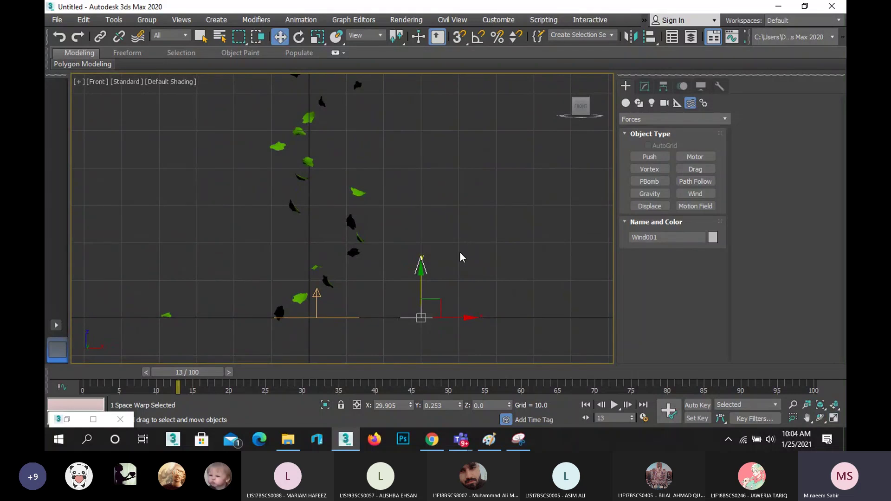
scroll(457, 255, "down", 3)
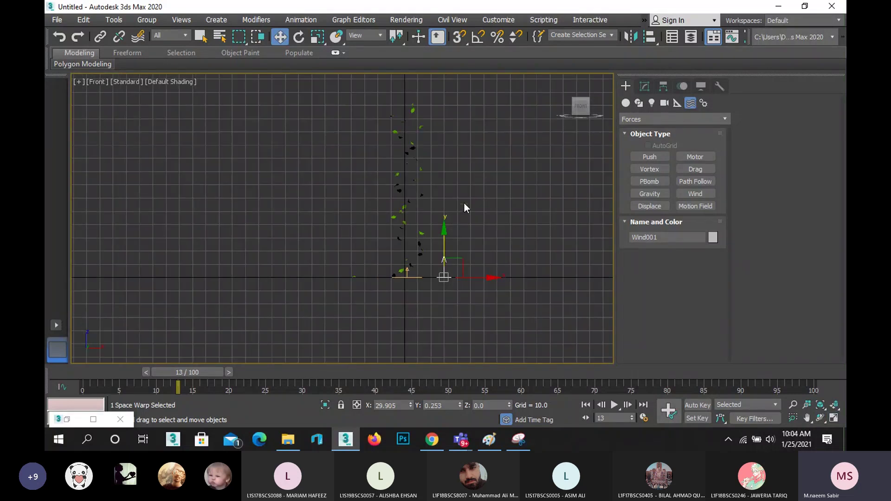
middle_click_drag(463, 207, 406, 235)
scroll(387, 233, "up", 2)
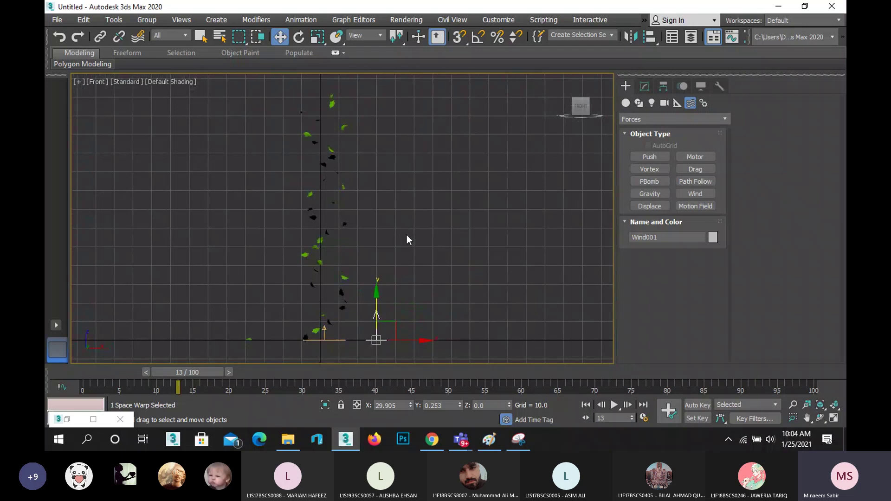
- Scrub the animation to frame 16 with the leaf stream and Wind icon framed in the Front view
key("XF86MonBrightnessUp")
key("XF86MonBrightnessUp")
scroll(318, 314, "up", 2)
middle_click_drag(318, 314, 325, 287)
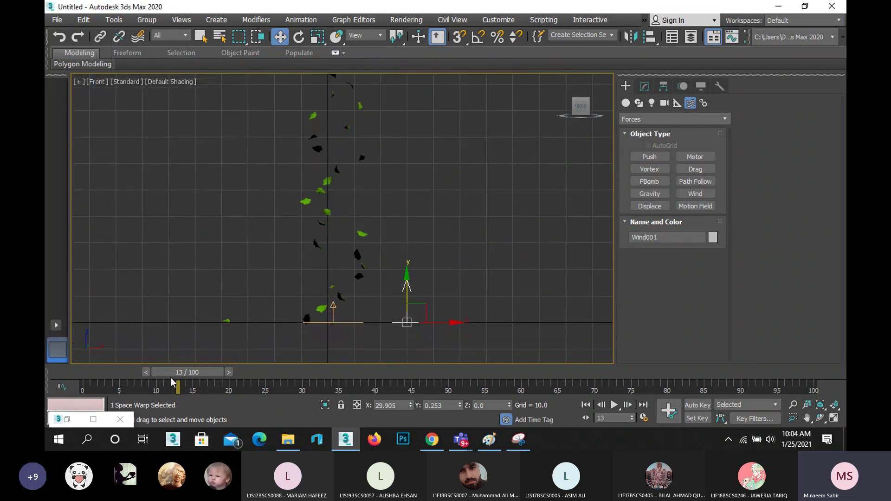
left_click_drag(170, 378, 200, 381)
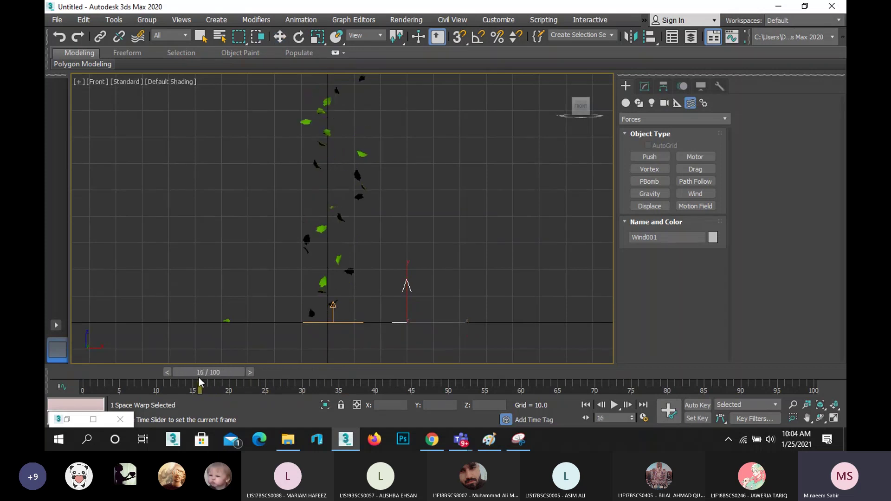
key("w")
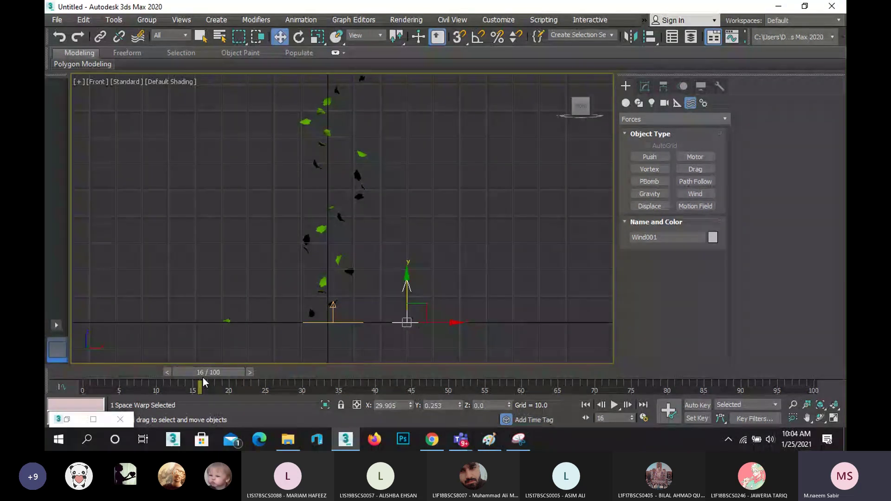
- Make the green leaf material, Material #25, 2-Sided in the Slate Material Editor and minimize the editor
key("m")
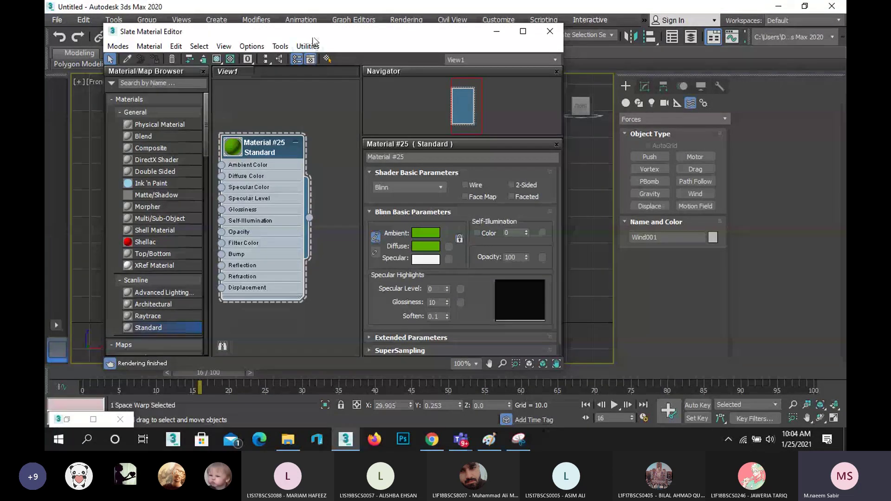
left_click_drag(321, 40, 628, 45)
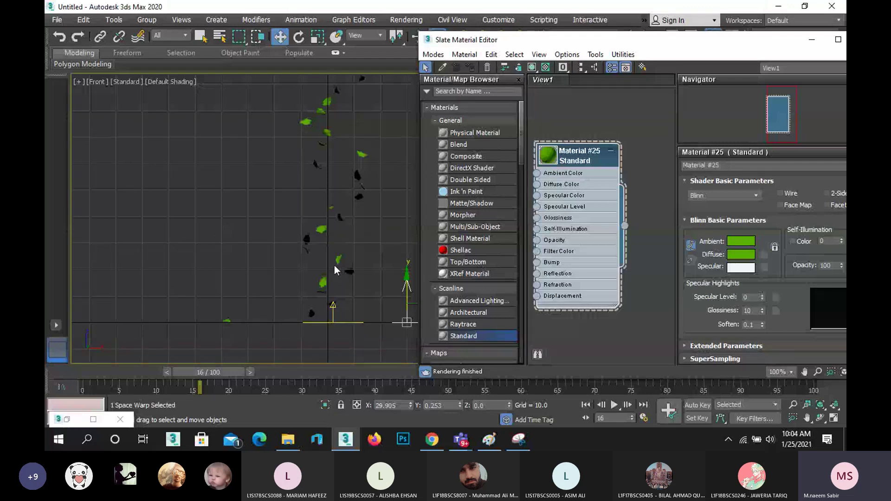
scroll(324, 237, "up", 4)
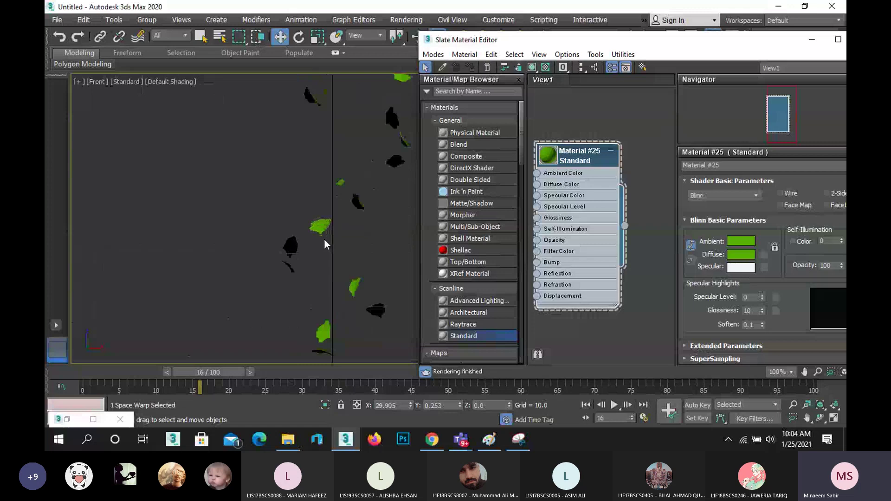
scroll(324, 244, "up", 3)
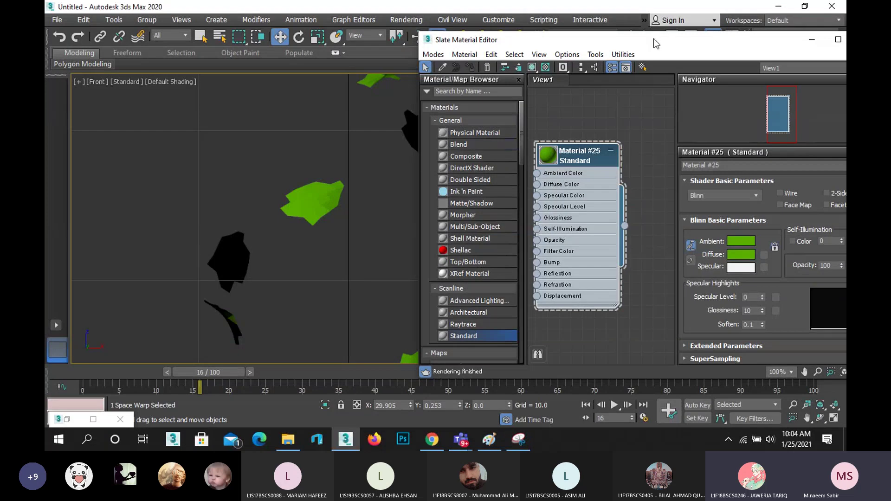
left_click_drag(653, 39, 588, 42)
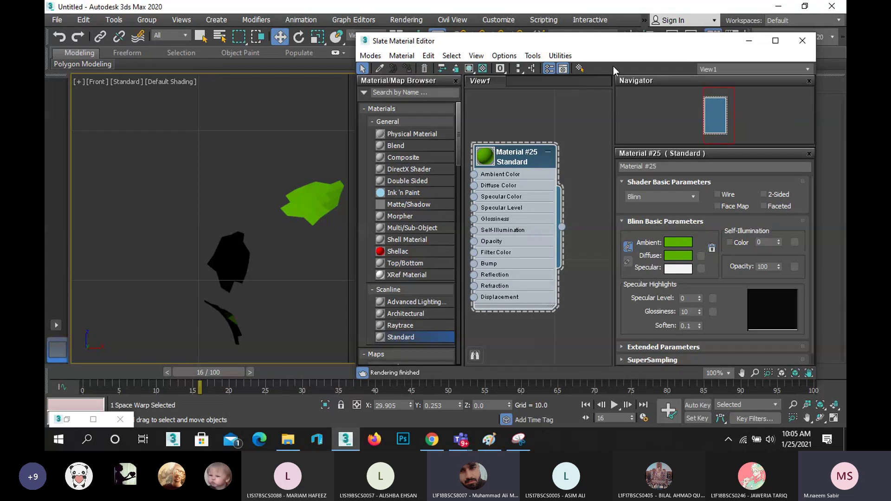
left_click(768, 194)
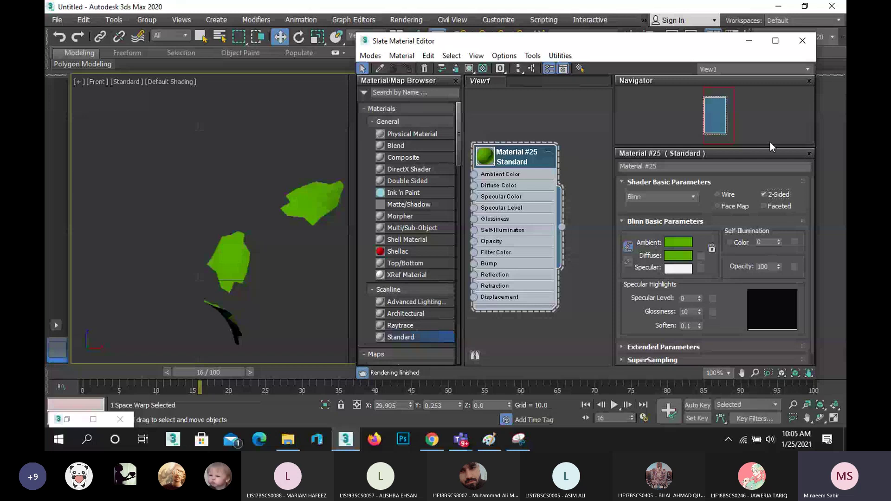
left_click(749, 47)
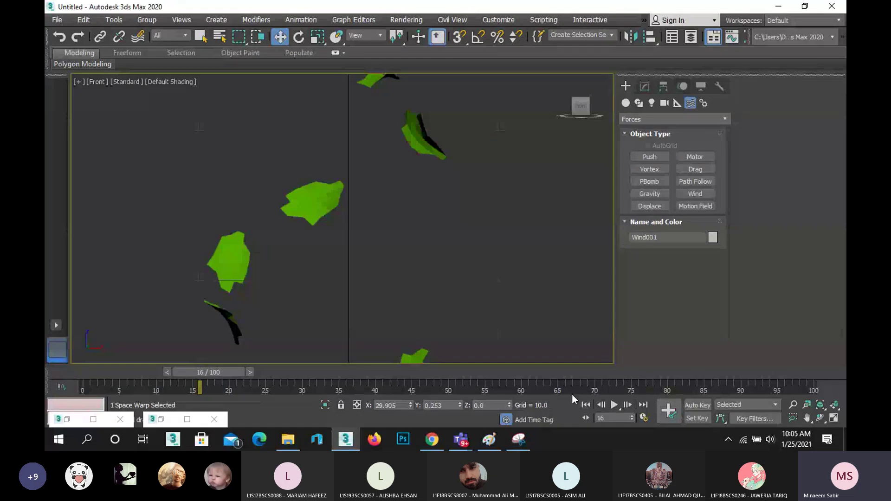
- Clear the Wind space warp selection and close the Slate Material Editor
left_click(412, 271)
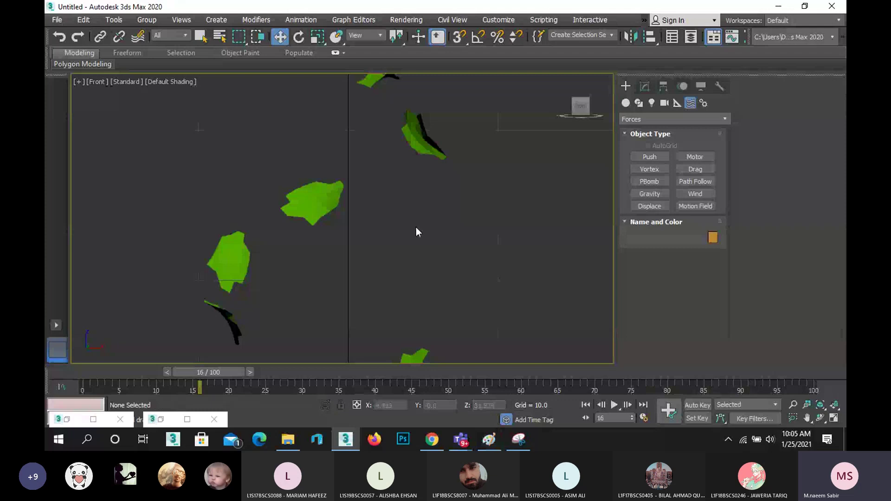
scroll(415, 227, "down", 4)
middle_click_drag(413, 225, 340, 184)
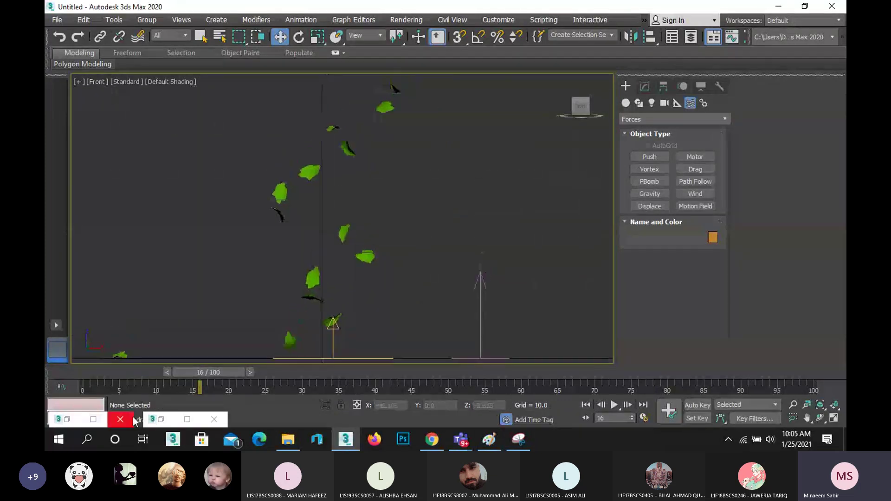
key("m")
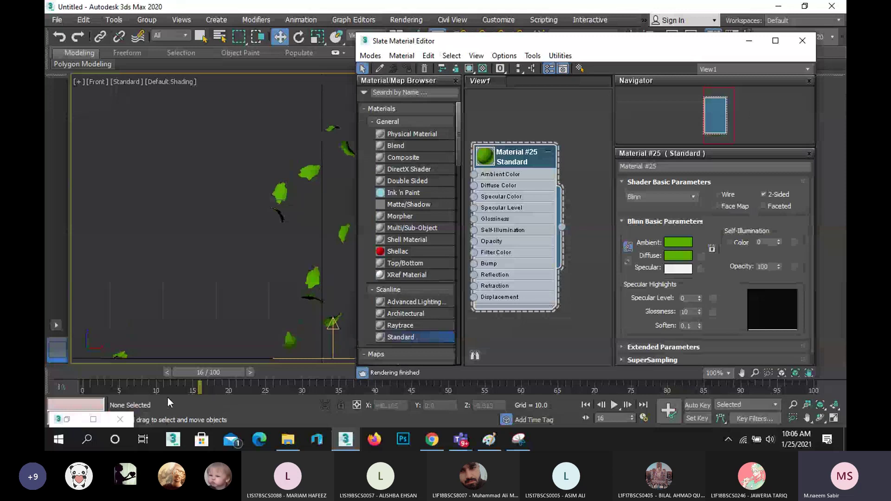
left_click(802, 40)
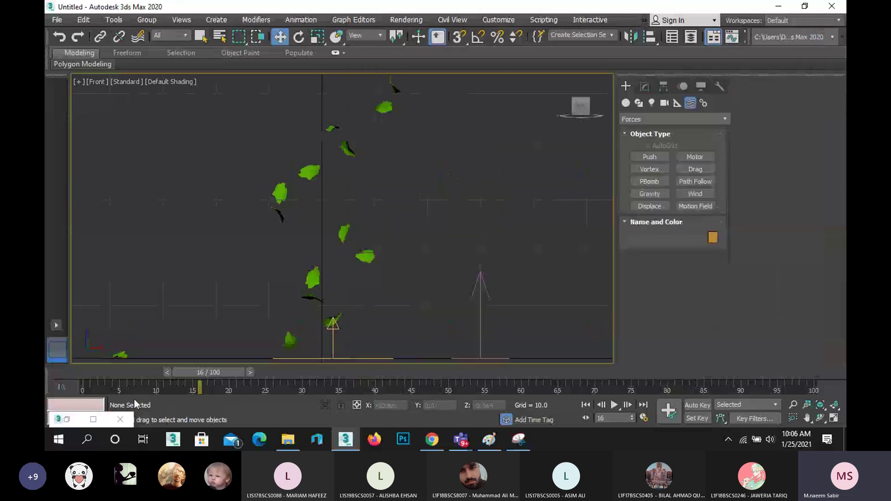
- Restore Particle View, place it beside the leaf stream and show the settings of the Collision 001 operator
left_click(63, 417)
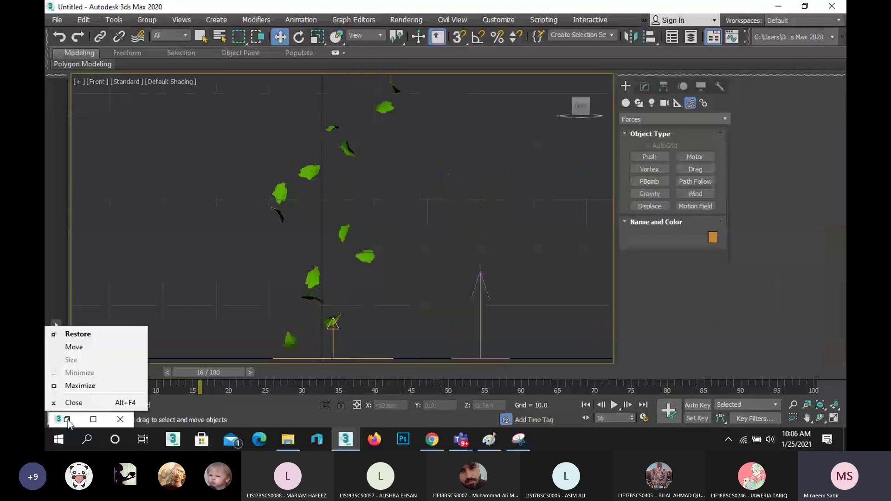
left_click(68, 419)
left_click(66, 419)
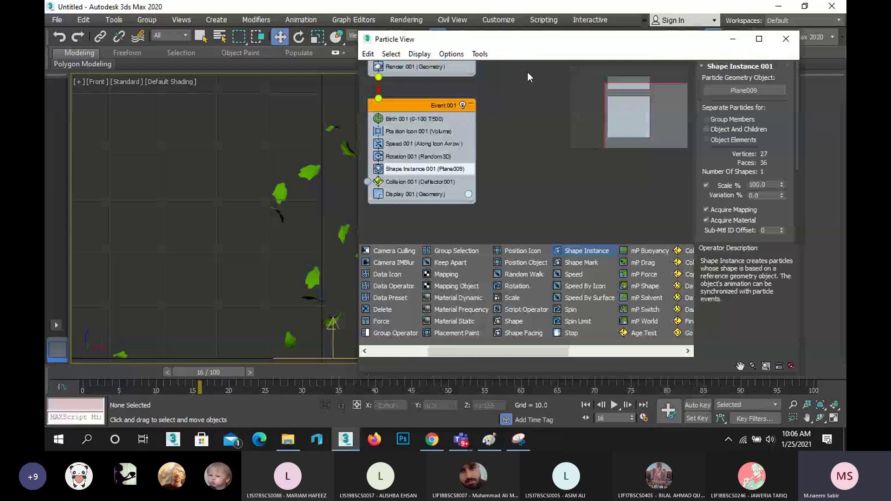
left_click_drag(549, 34, 321, 45)
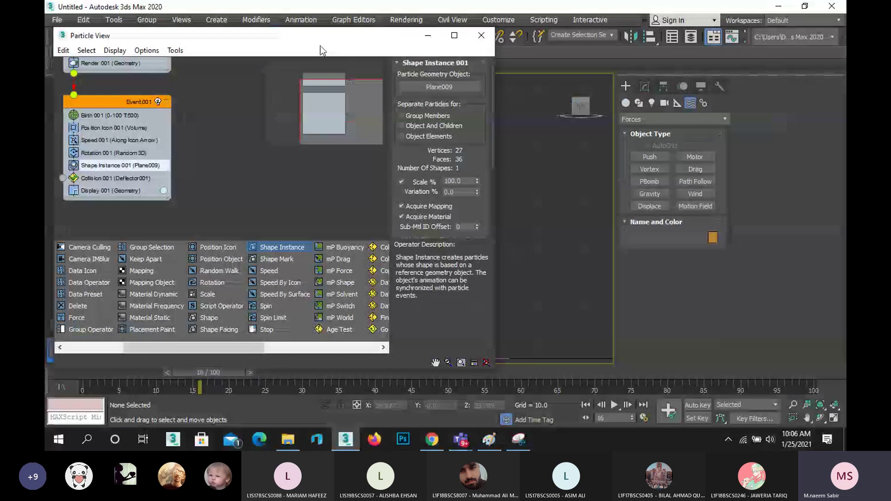
left_click_drag(320, 45, 681, 58)
left_click(462, 190)
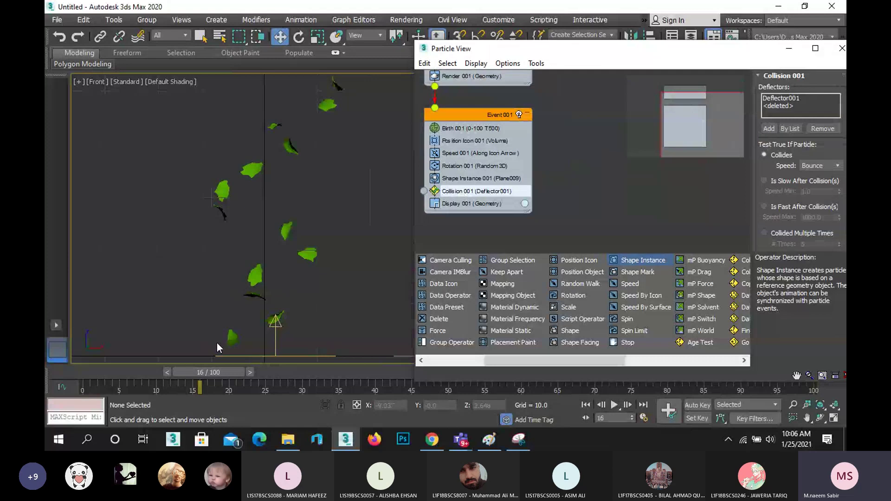
scroll(291, 308, "down", 2)
middle_click_drag(291, 308, 210, 271)
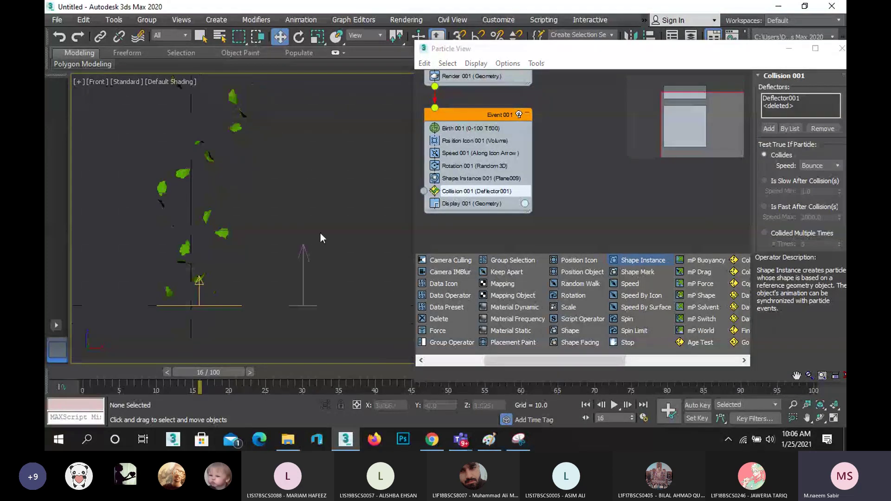
left_click(768, 129)
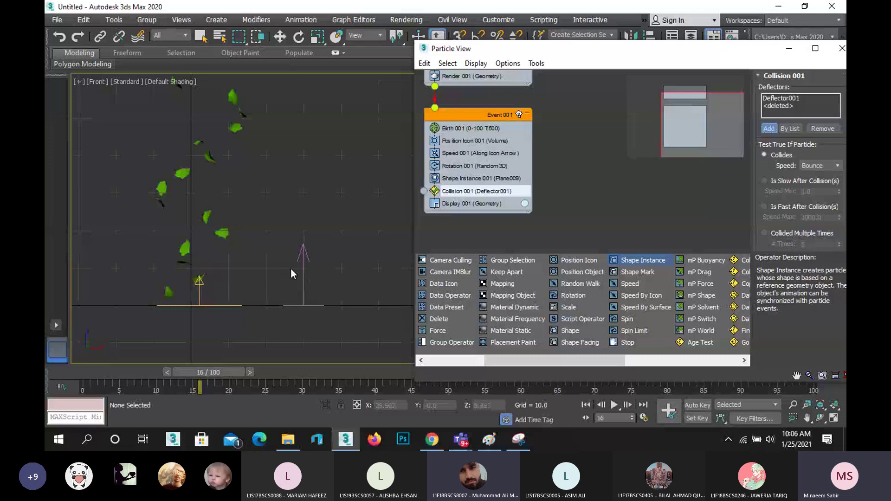
left_click(333, 224)
key("w")
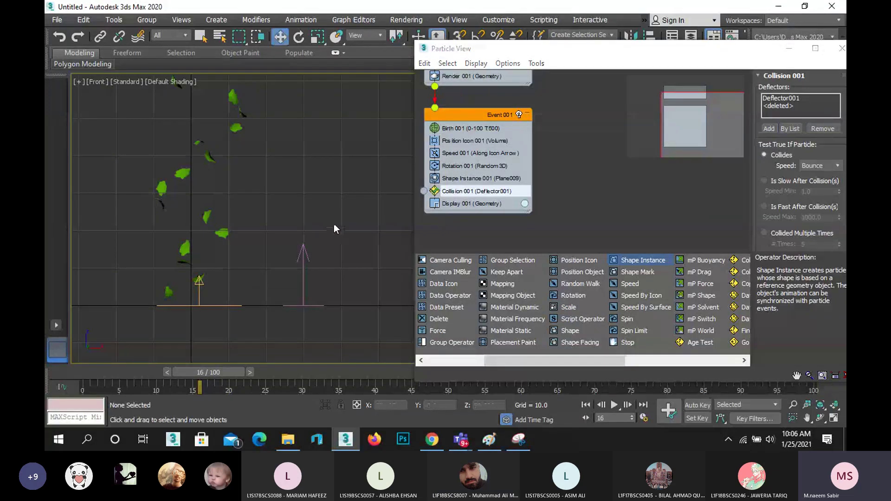
- Remove the deleted entry from the Collision operator's deflectors and select the Wind space warp in the Front view
left_click(777, 106)
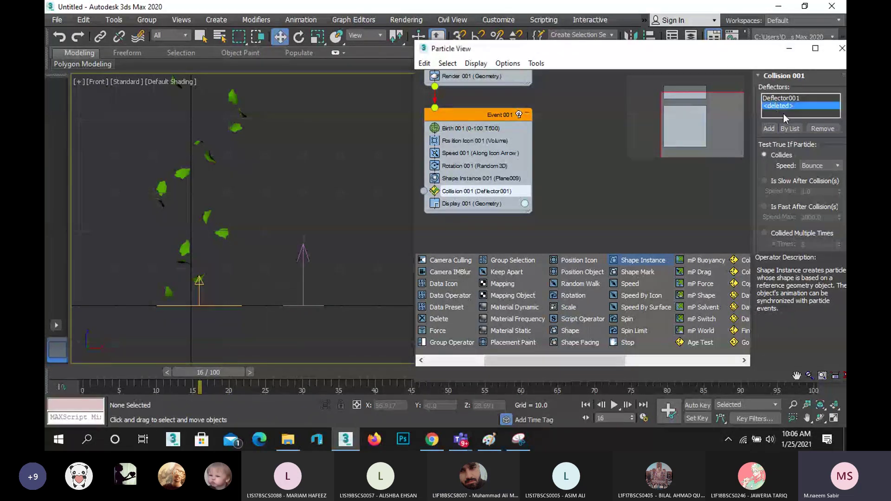
left_click(815, 128)
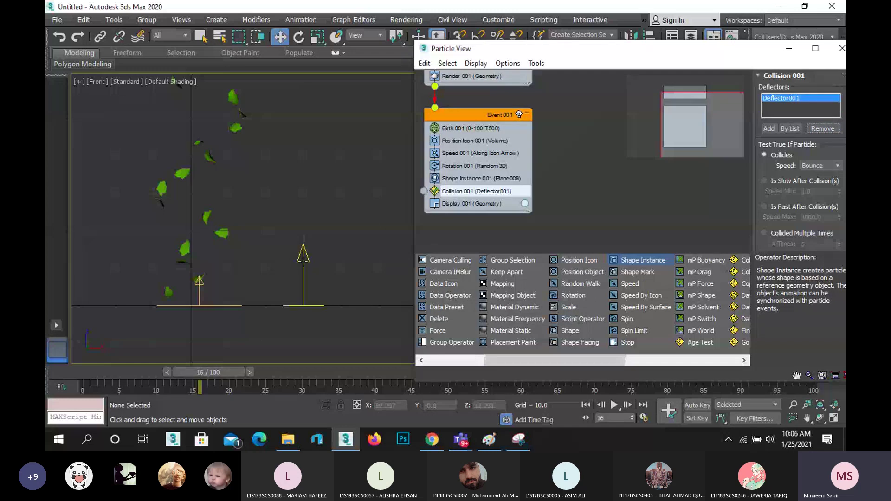
left_click(302, 255)
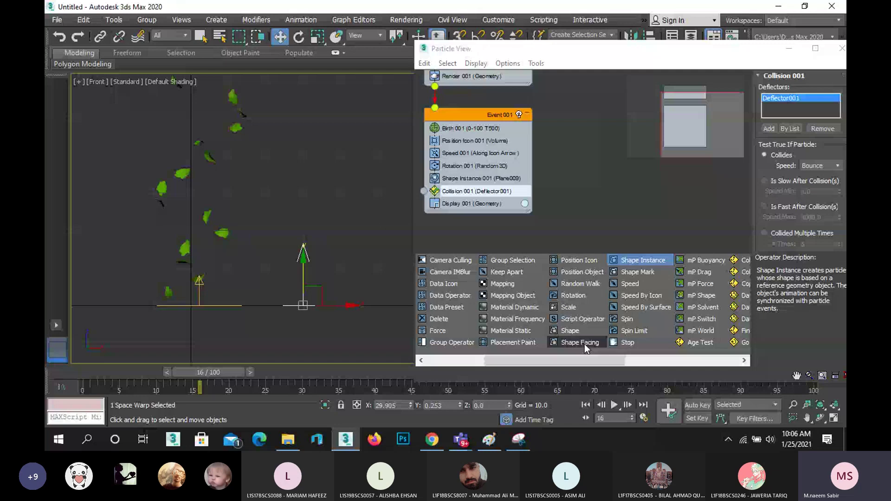
- Add a Force operator to Event 001, directly below the Collision test
left_click_drag(533, 359, 618, 360)
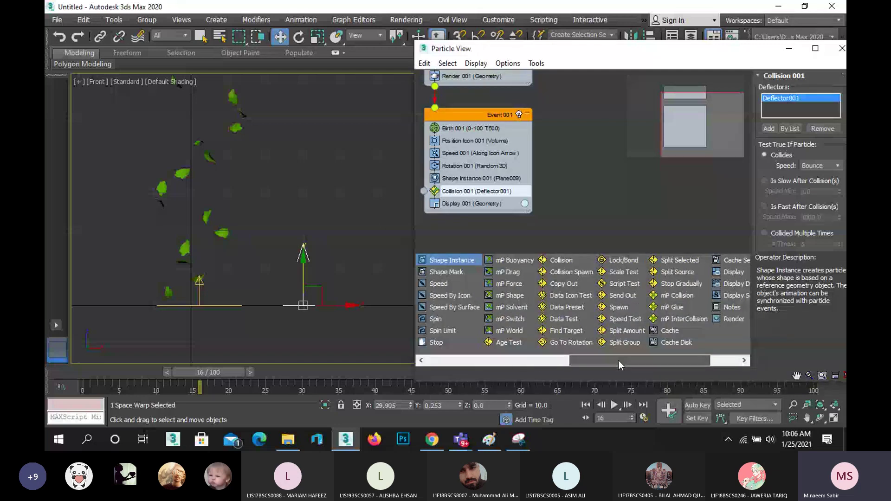
left_click(570, 296)
left_click(566, 330)
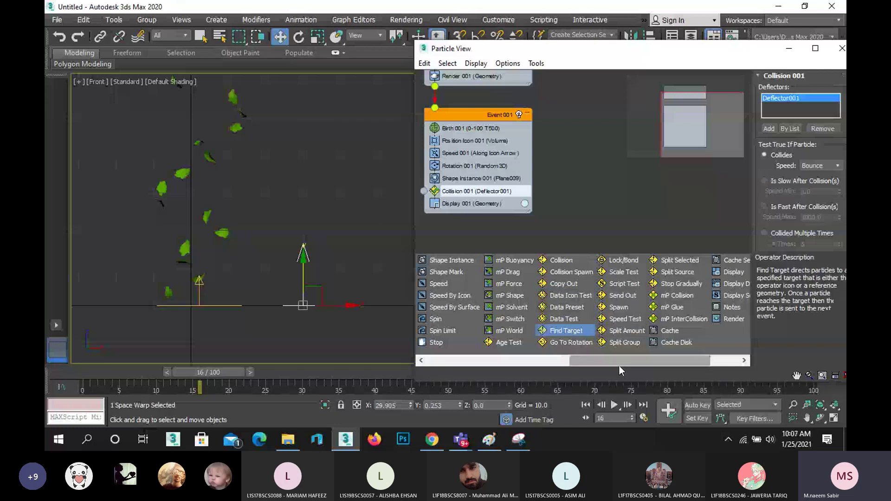
left_click_drag(617, 360, 532, 360)
left_click(470, 331)
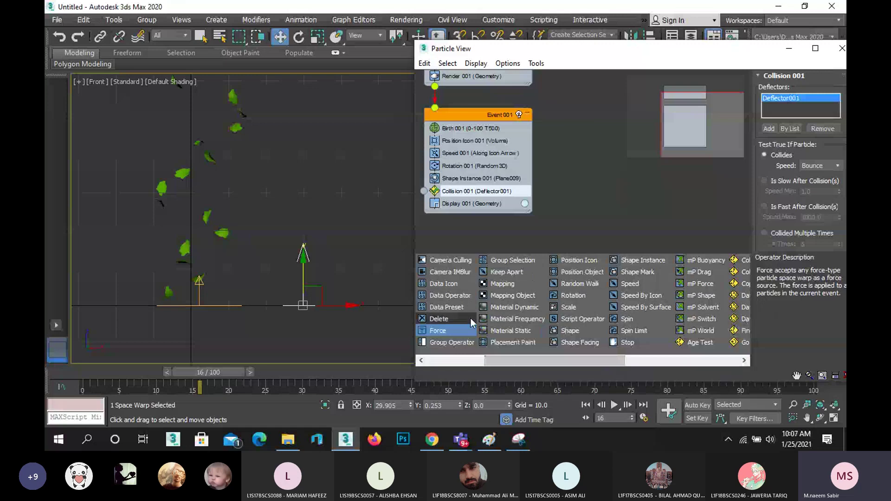
left_click_drag(437, 333, 493, 200)
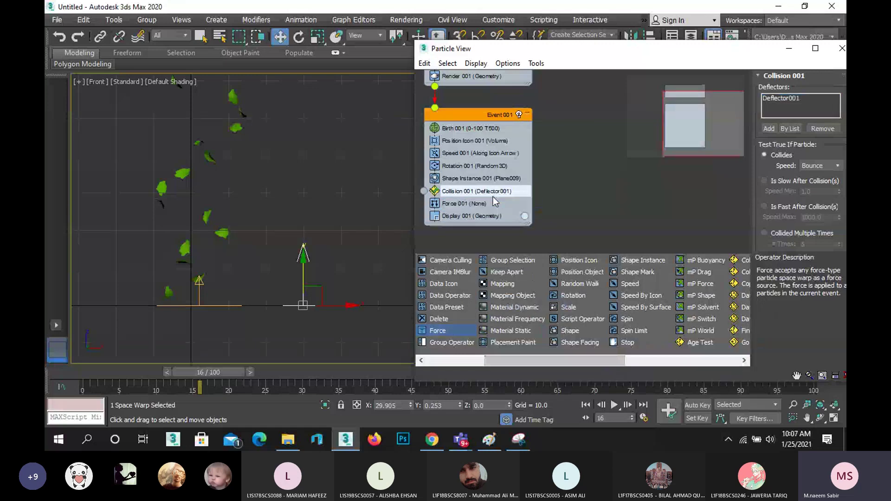
- Assign the Wind001 space warp to the new Force operator
left_click(471, 205)
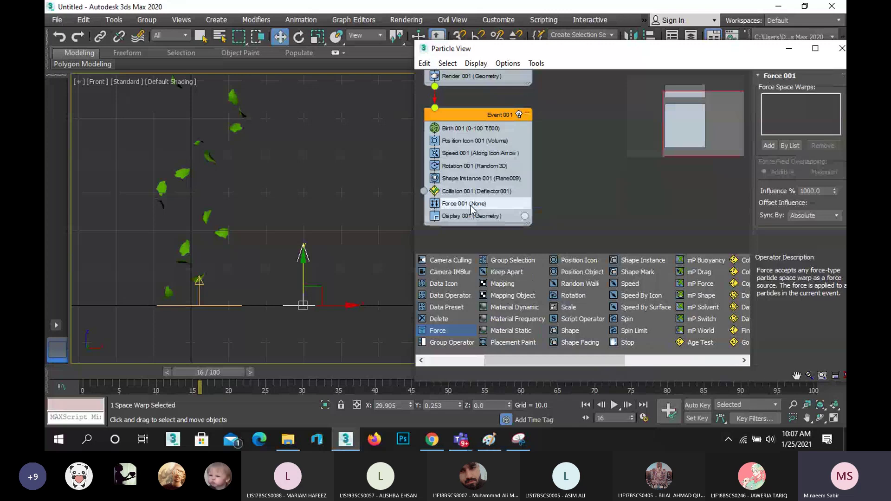
left_click(790, 146)
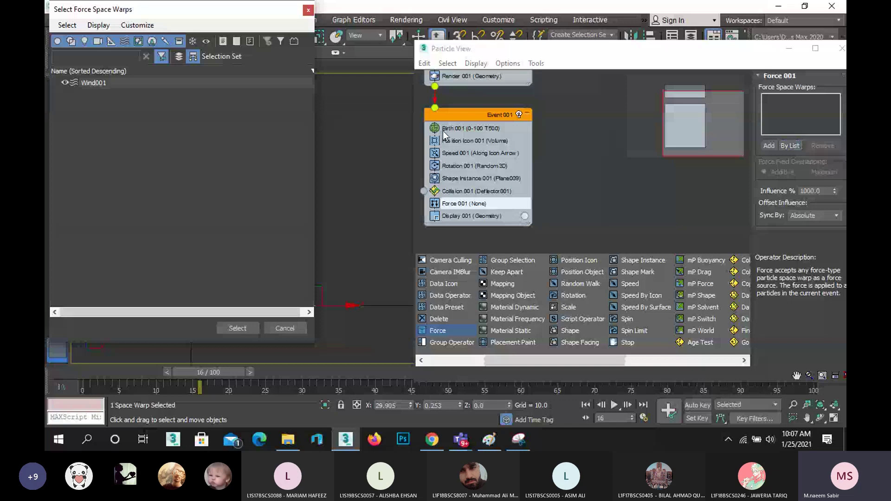
left_click(91, 82)
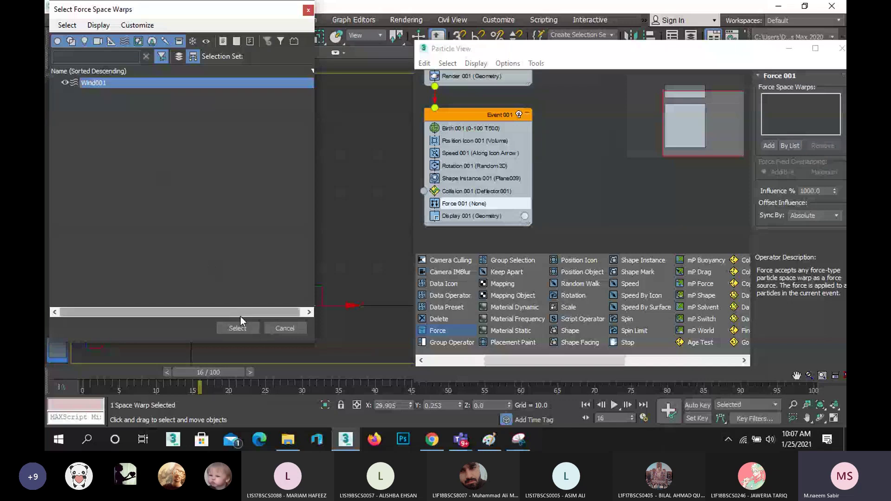
left_click(232, 328)
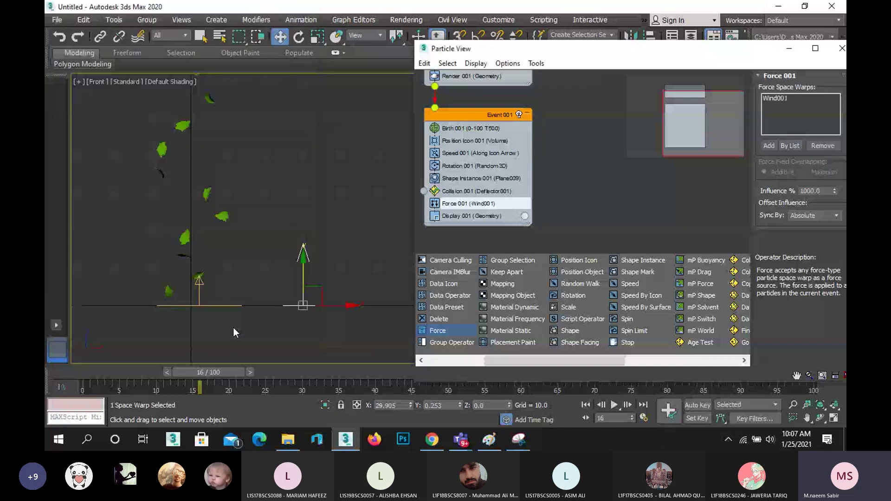
- Scrub the animation to frame 22 to check how the wind affects the leaf stream in the Front view
scroll(283, 233, "down", 5)
middle_click_drag(283, 233, 288, 188)
scroll(276, 211, "up", 3)
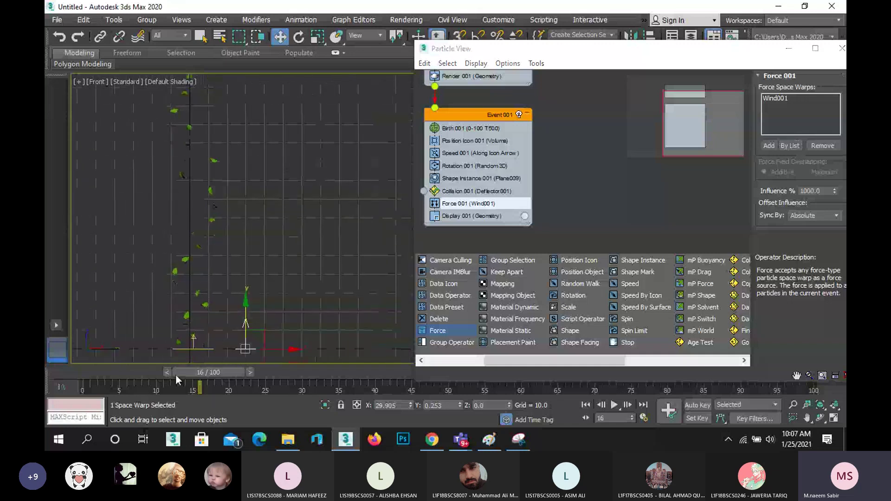
left_click_drag(176, 374, 218, 371)
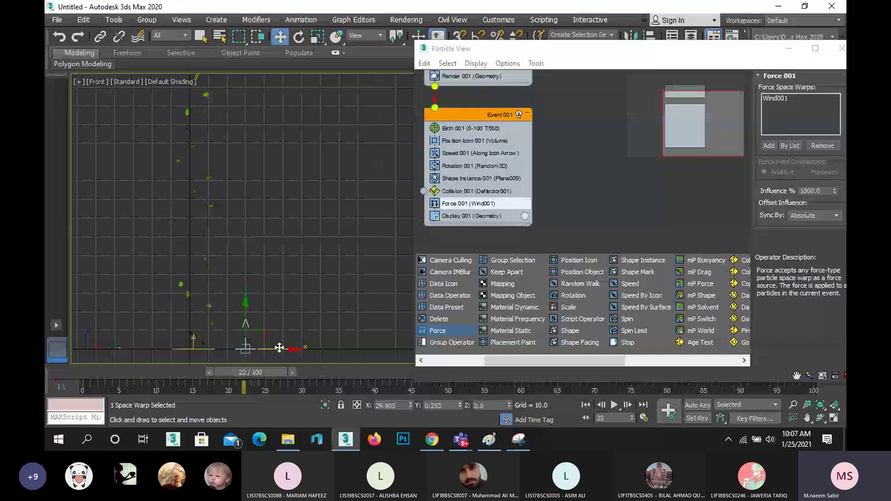
- Move the Wind space warp along X in the Front view to about 32.16
mouse_move(279, 347)
left_mouse_down()
mouse_move(244, 358)
mouse_move(284, 342)
left_mouse_up()
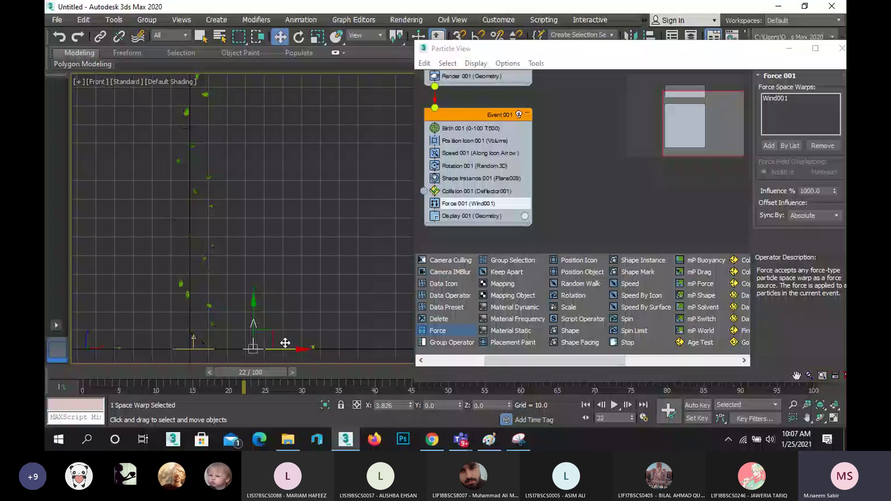
left_click_drag(285, 343, 282, 342)
scroll(244, 338, "down", 4)
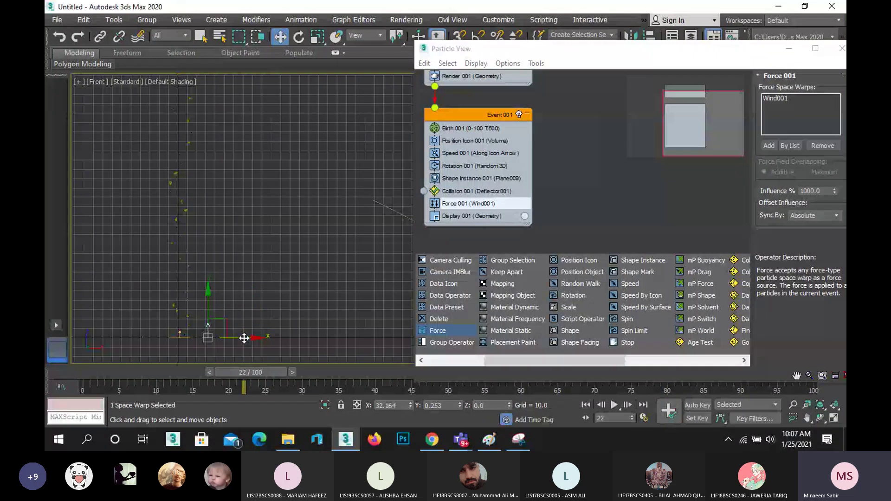
- Set the Birth operator's particle amount in Event 001 to 1000
left_click(168, 241)
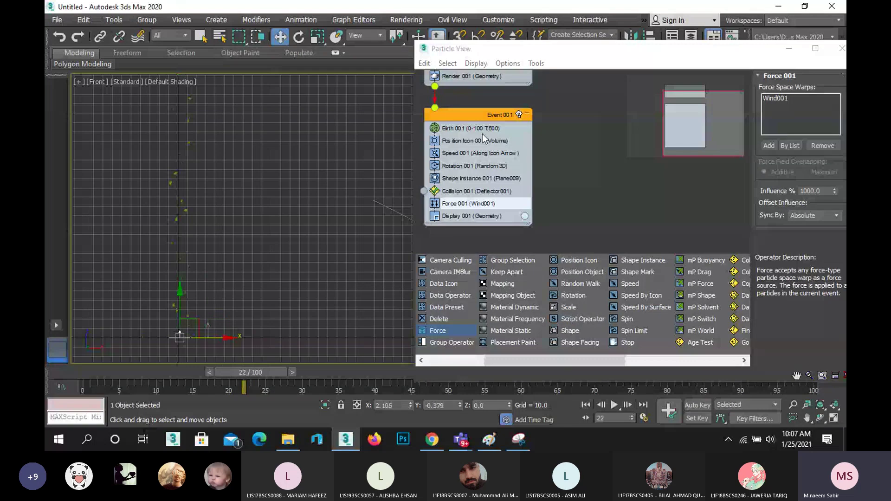
left_click(489, 154)
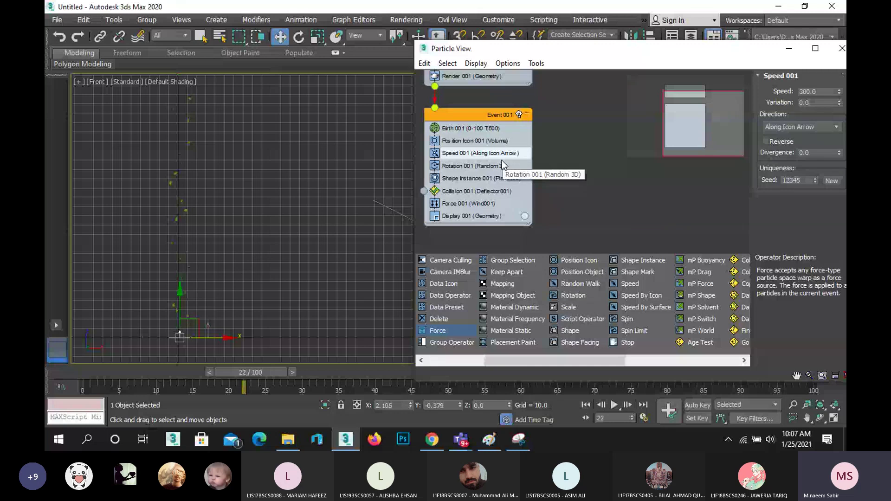
left_click(482, 132)
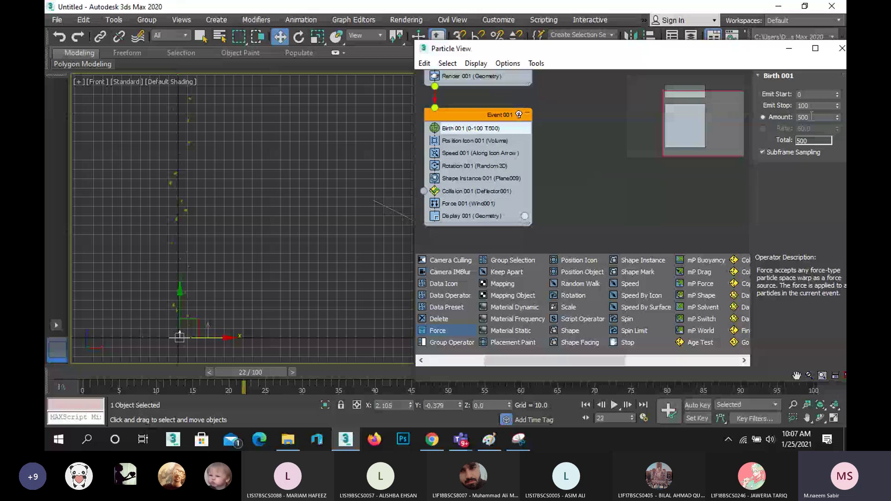
double_click(812, 117)
type("1000")
key("Return")
- Rotate the Wind space warp in the Front view to about -32.7 degrees around Y, tilting its arrow toward the leaf stream
middle_click_drag(238, 248, 266, 207)
left_click(277, 326)
scroll(219, 260, "up", 5)
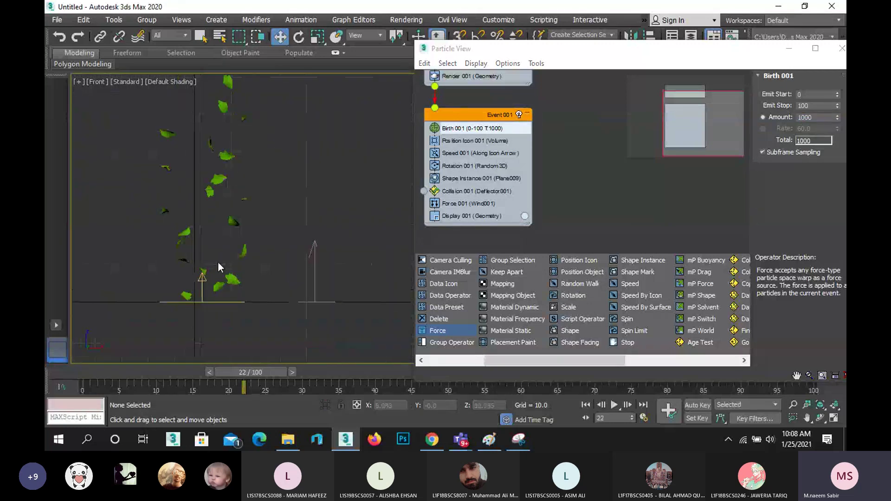
left_click(310, 261)
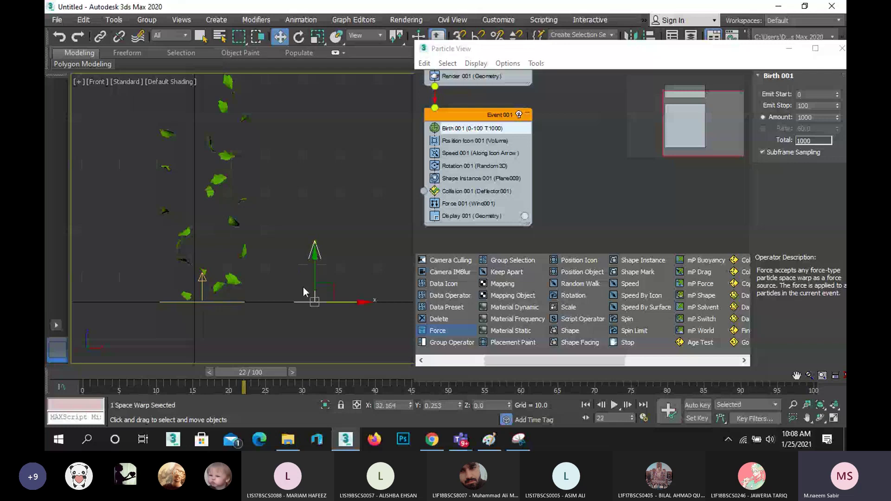
left_click(299, 39)
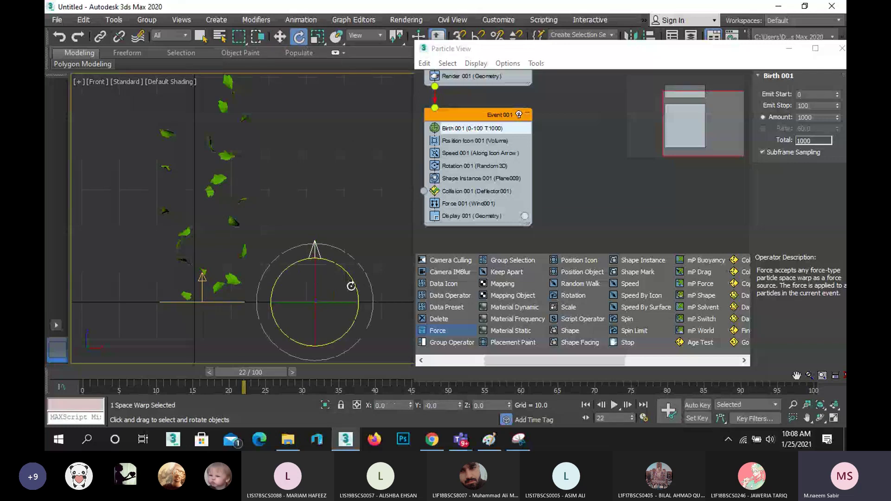
left_click_drag(352, 279, 308, 283)
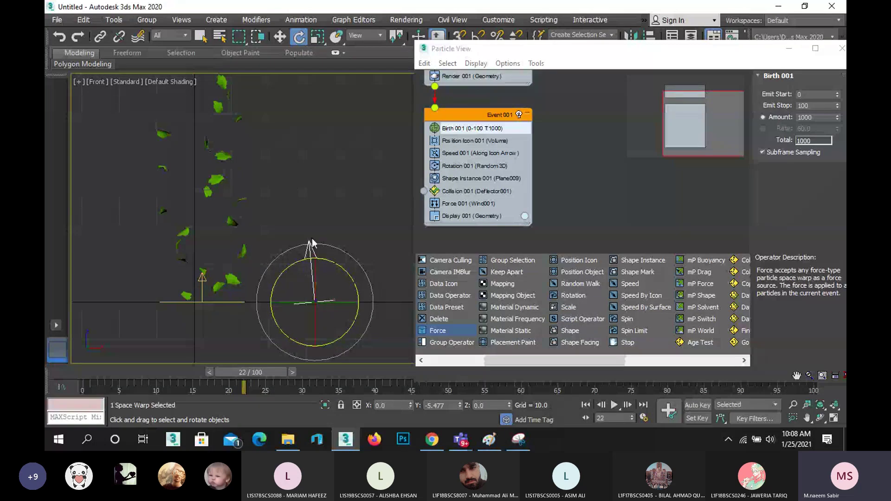
left_click_drag(342, 270, 355, 284)
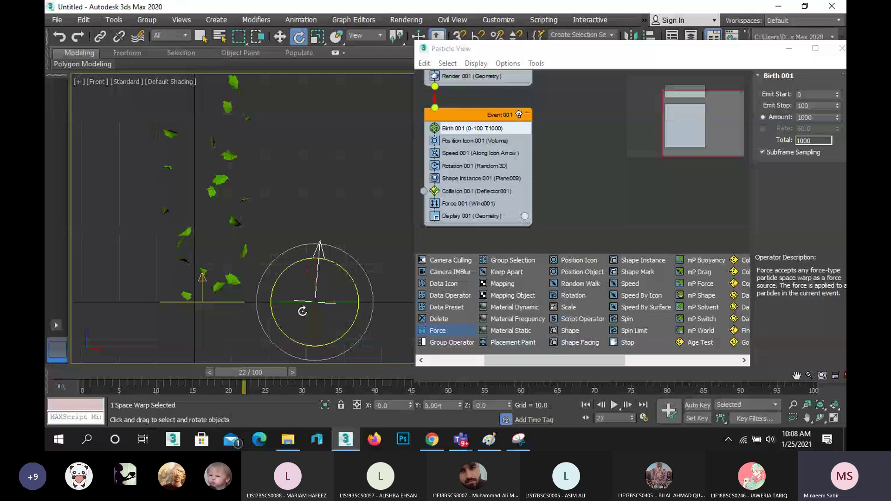
left_click_drag(349, 280, 295, 260)
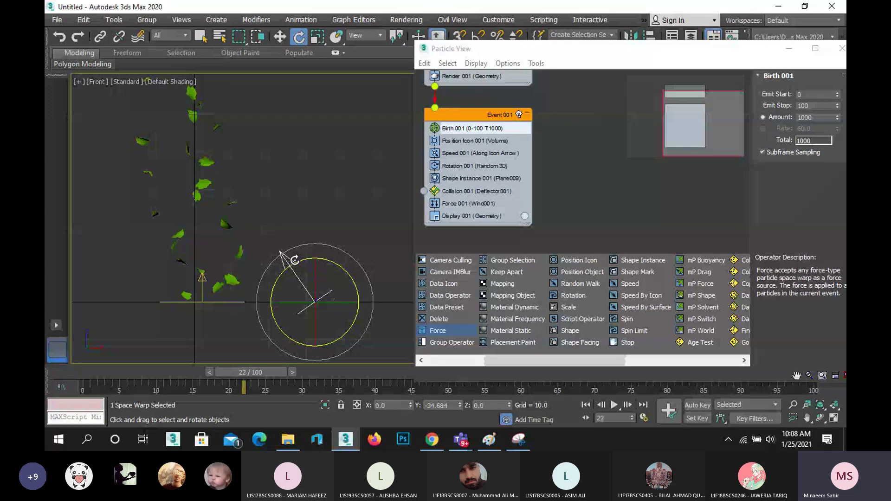
scroll(294, 259, "down", 8)
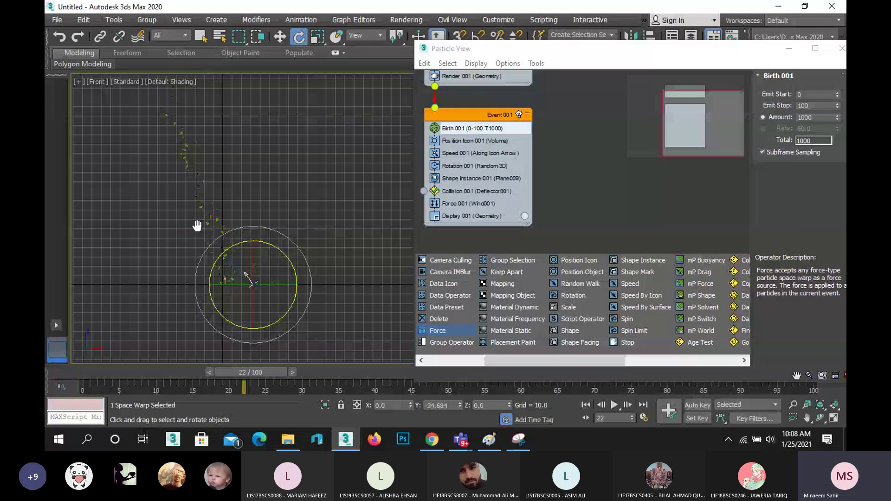
mouse_move(274, 260)
left_mouse_down()
mouse_move(261, 239)
mouse_move(279, 241)
mouse_move(304, 269)
mouse_move(273, 238)
mouse_move(315, 317)
mouse_move(275, 242)
mouse_move(302, 286)
mouse_move(282, 248)
left_mouse_up()
- Play the animation in the Front view and stop at frame 32 to check the effect of the tilted wind
scroll(146, 183, "down", 3)
middle_click_drag(146, 183, 263, 303)
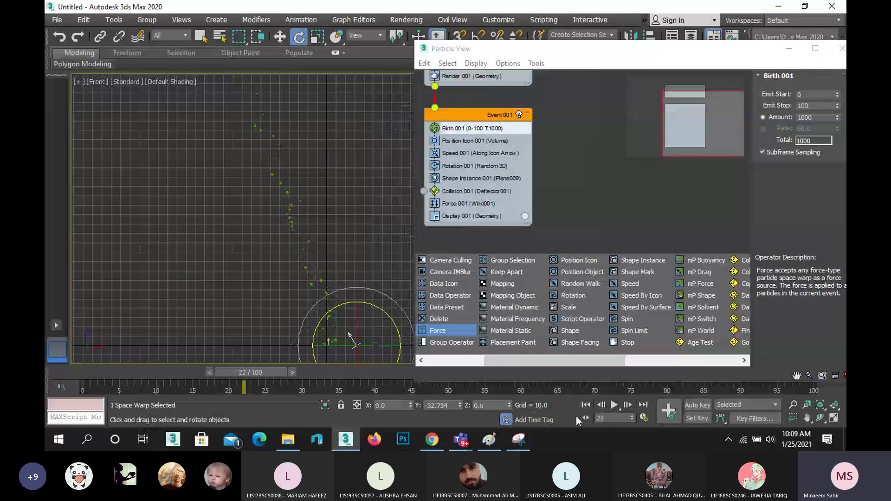
left_click(614, 404)
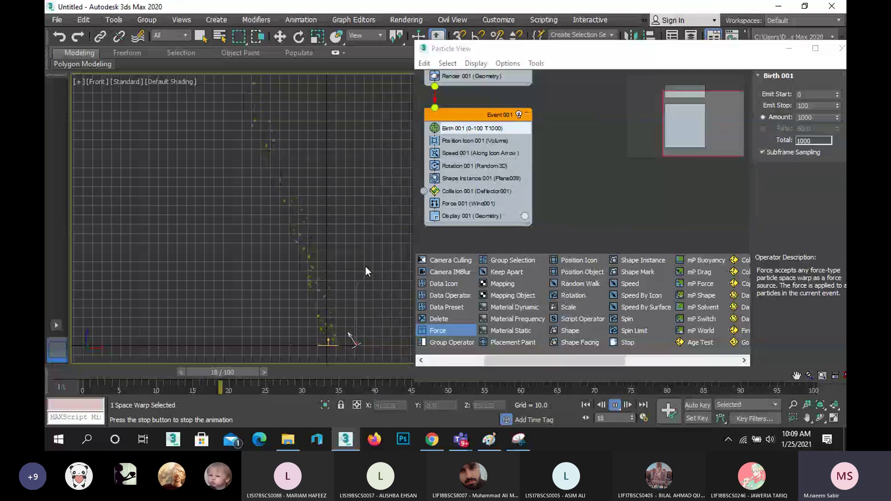
left_click_drag(360, 371, 326, 373)
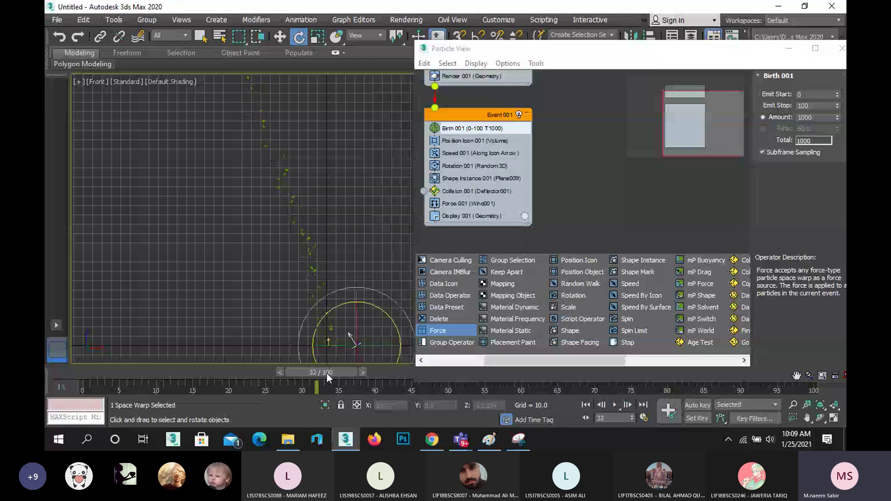
- Try raising the Wind space warp to about 202.83 in Z in the Front view, and undo the move
key("w")
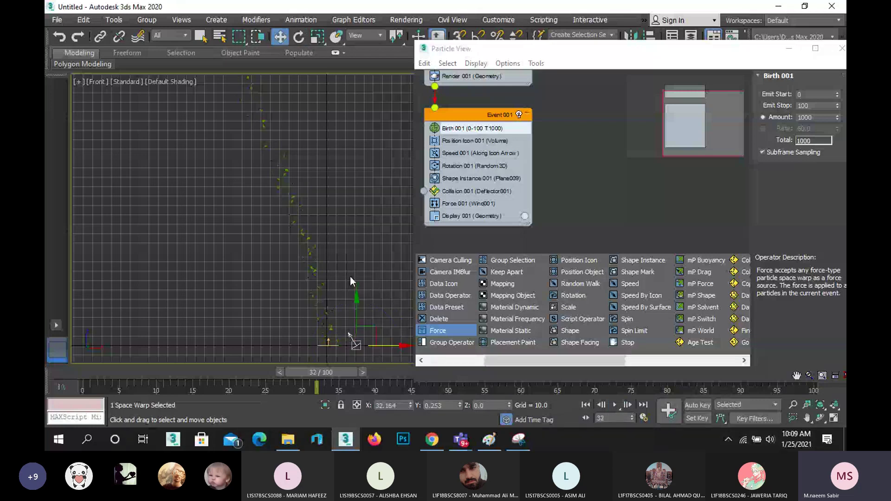
left_click_drag(351, 280, 341, 108)
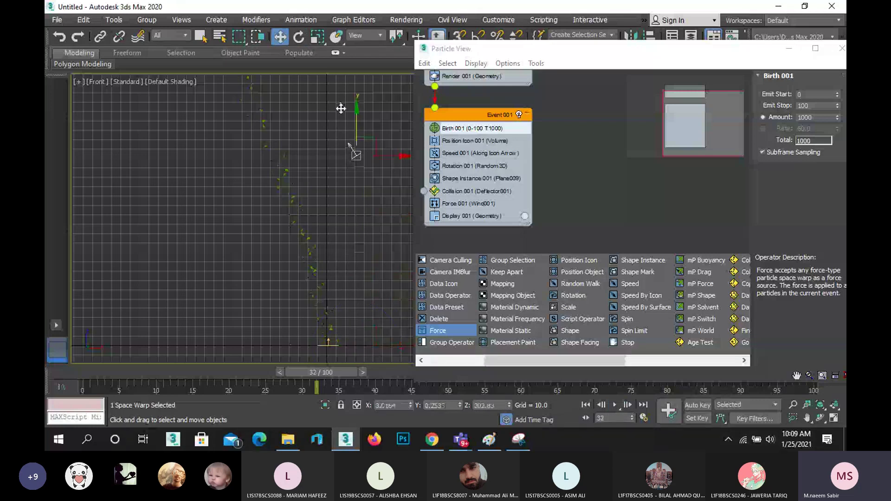
scroll(207, 213, "down", 3)
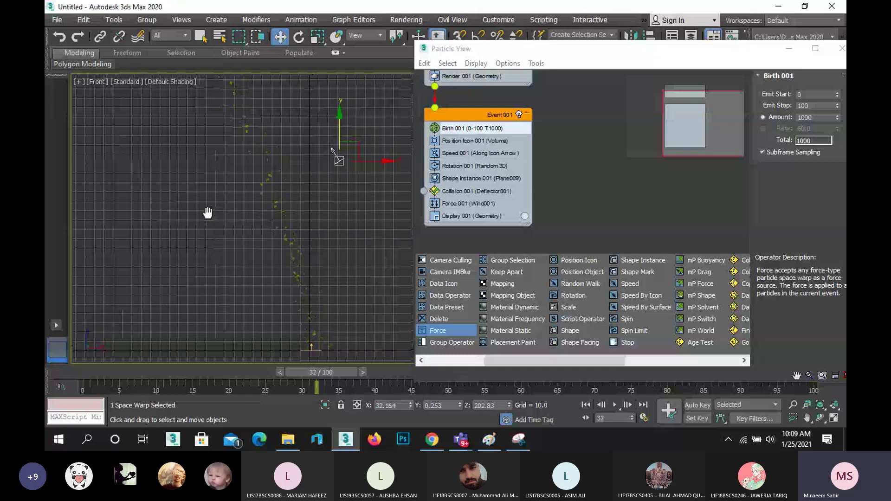
mouse_move(312, 370)
left_mouse_down()
mouse_move(363, 367)
mouse_move(310, 368)
left_mouse_up()
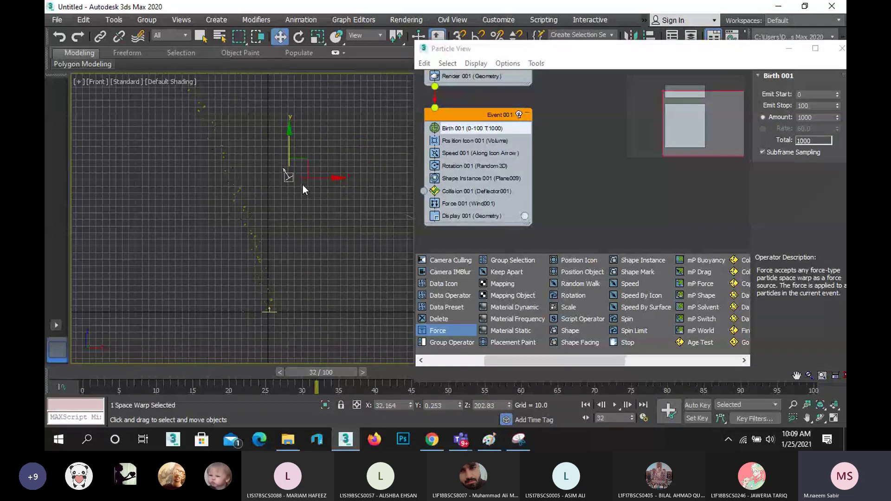
key("ctrl+z")
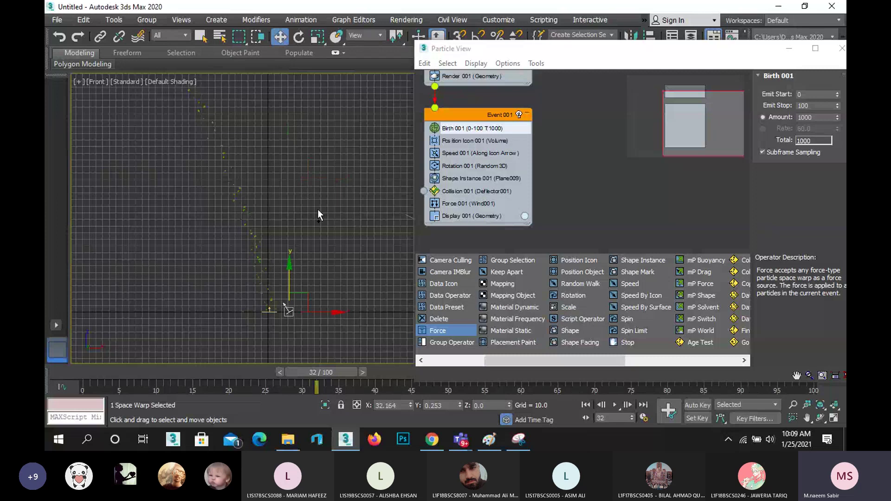
- Minimize Particle View, maximize the Perspective viewport, and raise the Wind space warp along Z to about 7.7
left_click(789, 49)
left_click(833, 418)
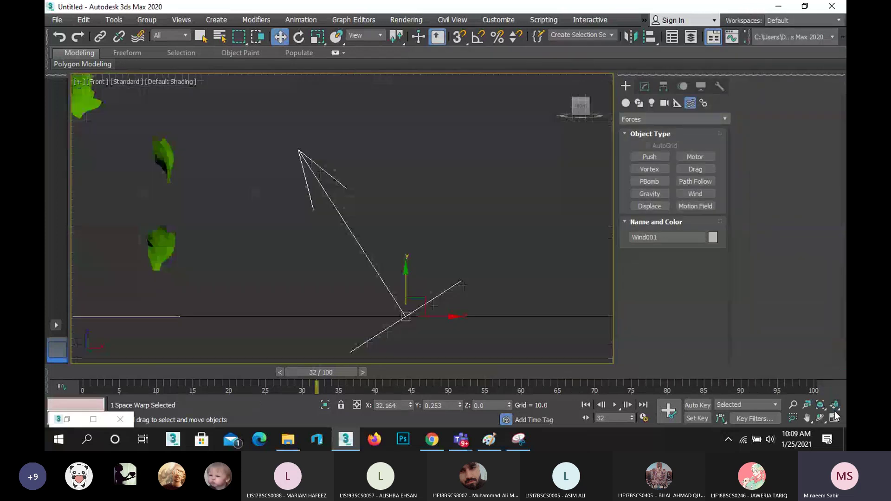
right_click(547, 321)
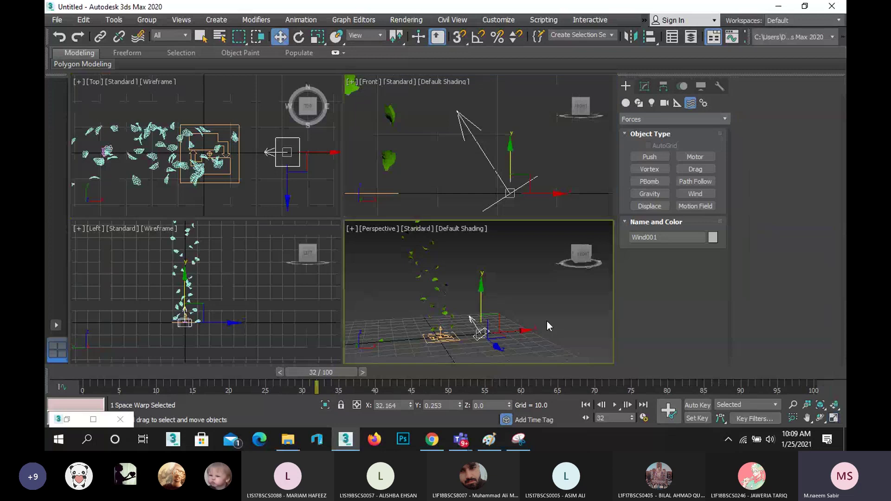
left_click(834, 418)
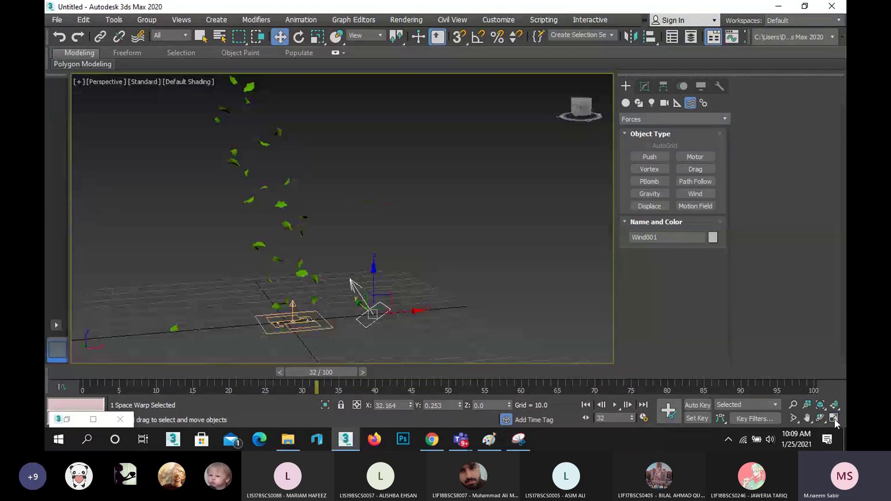
middle_click_drag(469, 283, 468, 264)
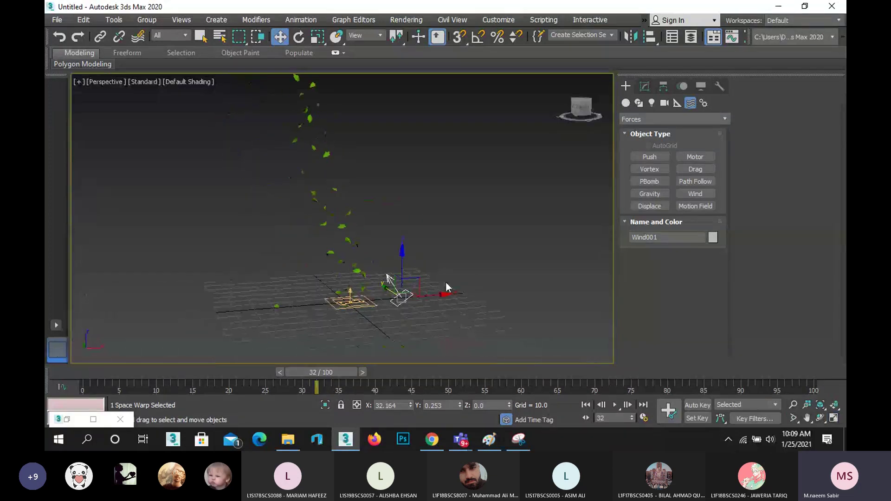
left_click_drag(401, 258, 400, 244)
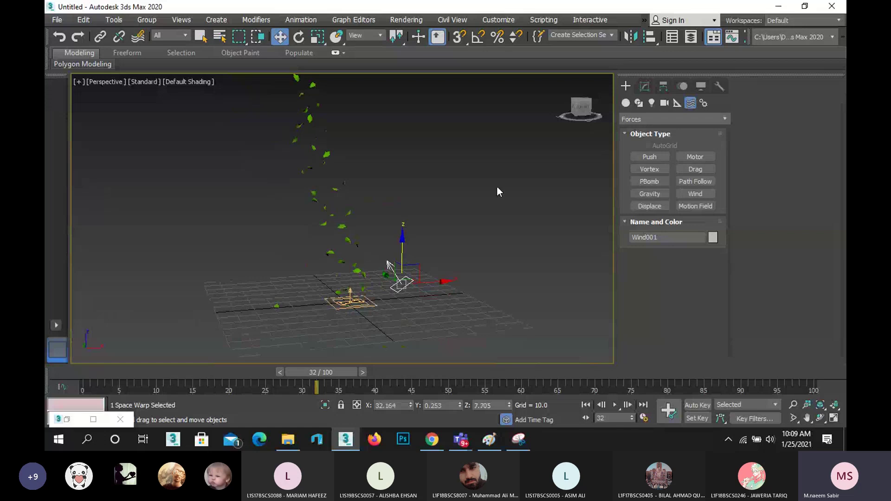
- Set the selected wind space warp's strength to 0.5
left_click(645, 85)
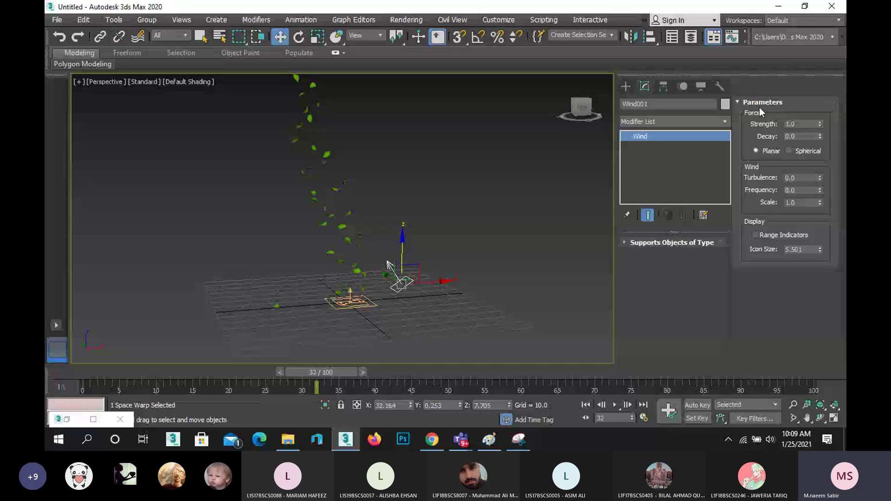
double_click(799, 124)
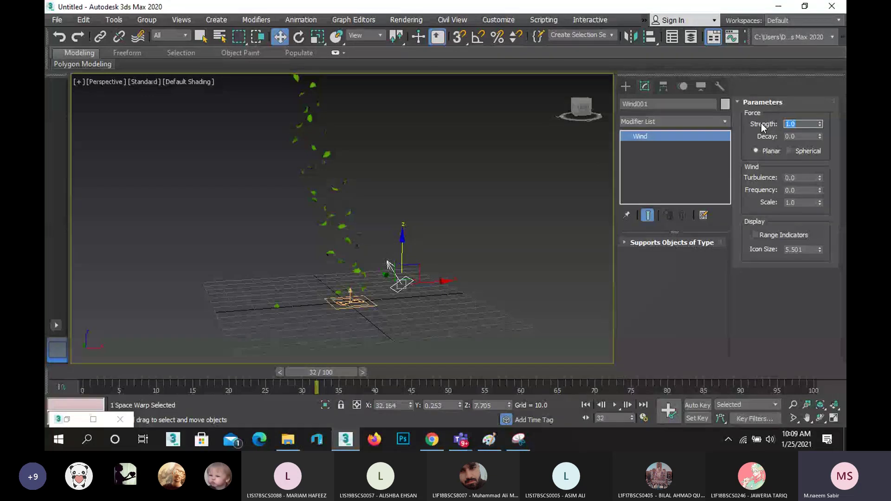
type("0")
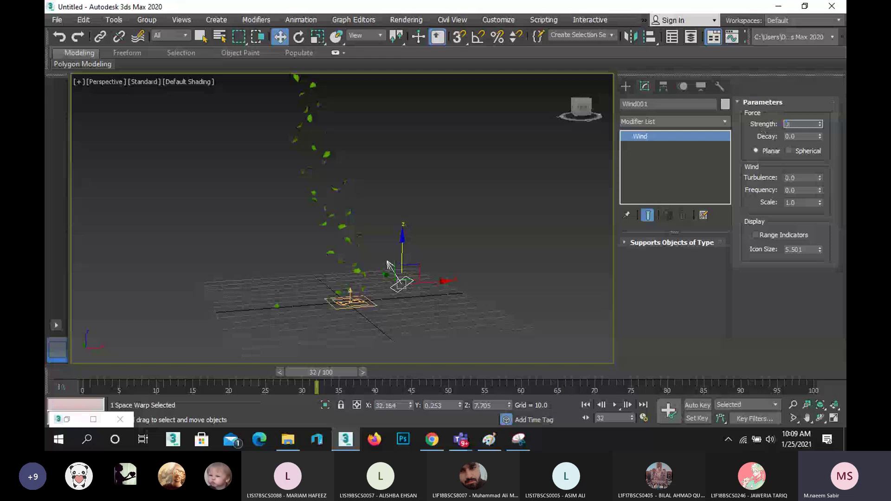
type(".5")
key("Return")
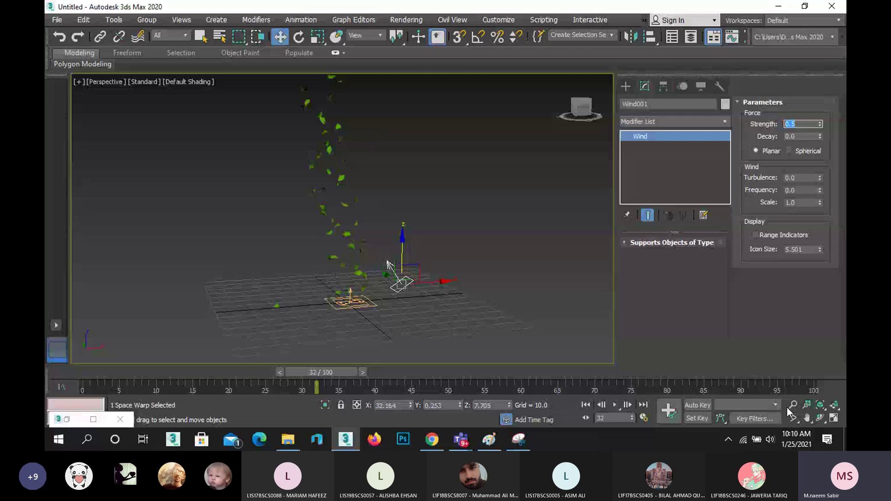
- Raise the wind space warp along Z to about 132 and scrub the animation to frame 15
left_click(820, 418)
left_click_drag(362, 263, 340, 324)
left_click_drag(342, 371, 135, 363)
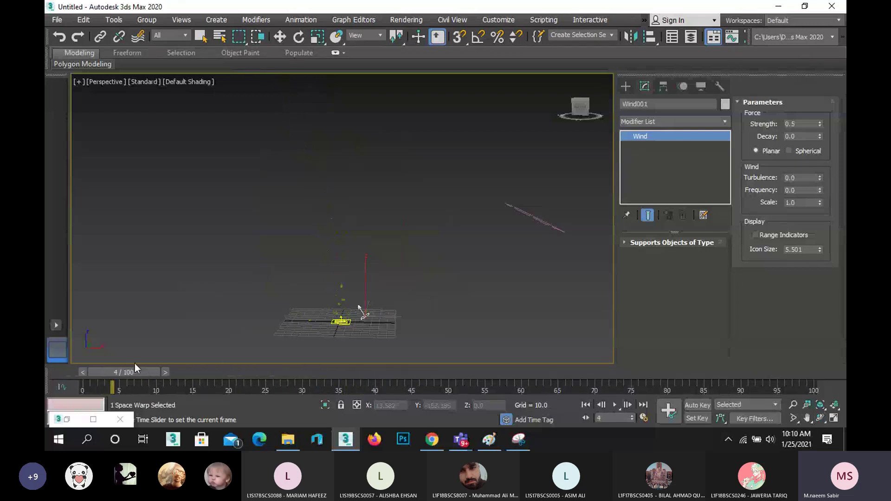
left_click(280, 36)
left_click_drag(369, 278, 347, 212)
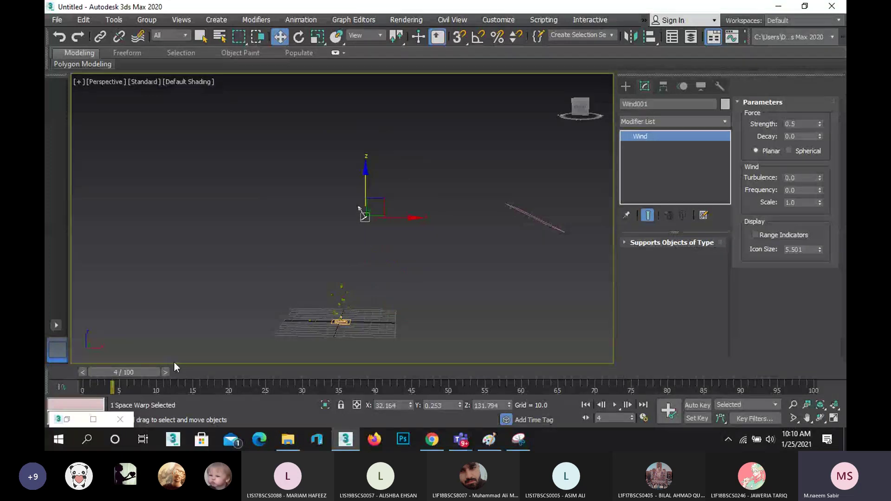
left_click_drag(124, 374, 198, 390)
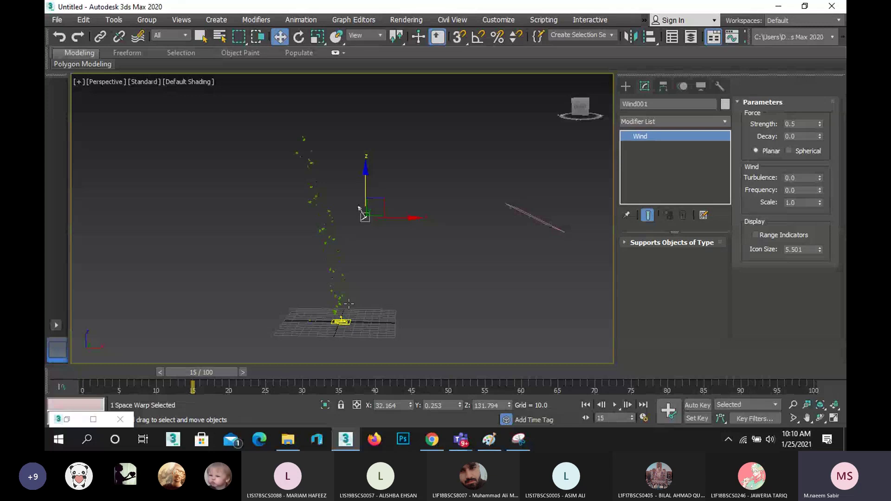
- Set the wind strength to 0.1 and scrub the timeline to frame 21 to check the particle stream
left_click(806, 124)
type("0")
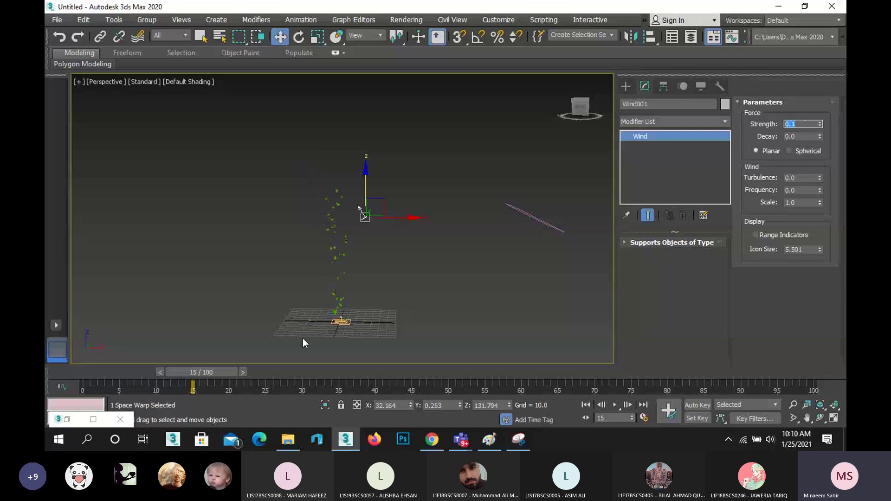
left_click_drag(202, 374, 313, 386)
left_click_drag(327, 387, 243, 371)
key("w")
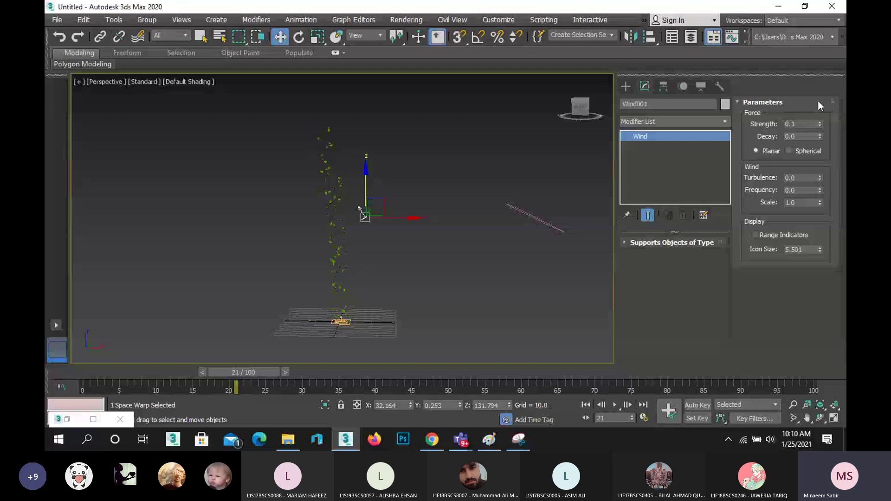
- Set the wind strength to 0.5 and lower the wind space warp to about Z 59
left_click(804, 123)
type("5")
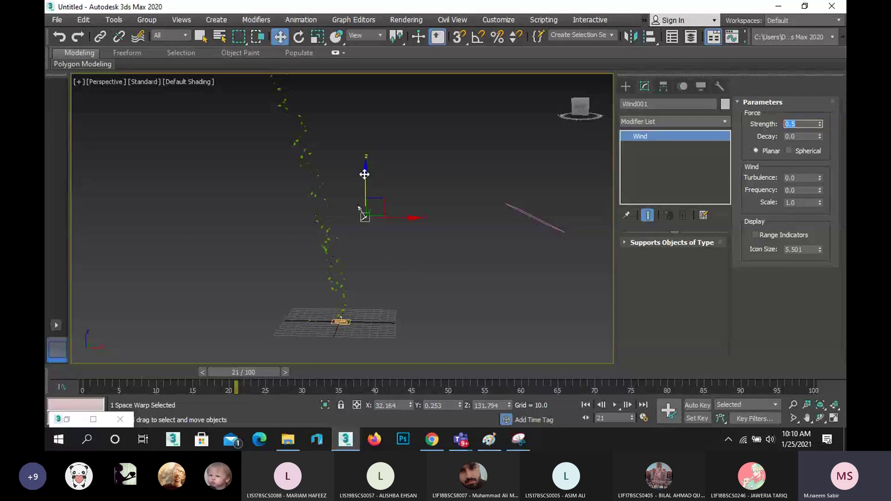
left_click_drag(364, 174, 371, 231)
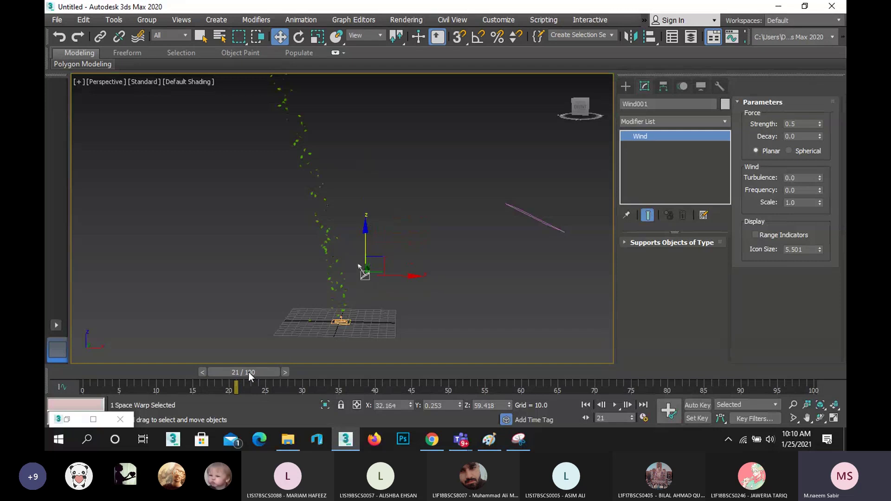
left_click_drag(249, 372, 219, 375)
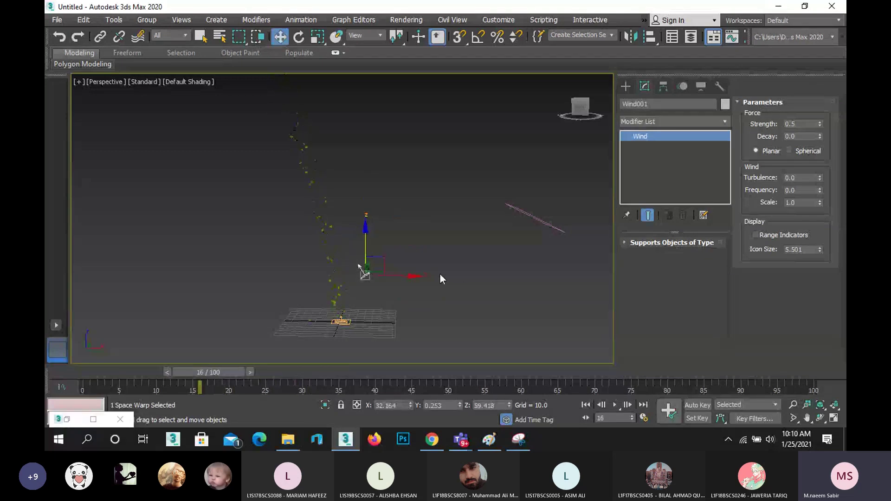
- Copy the wind along X to about -72 on the opposite side of the particles and rotate the copy about Y to about 34 degrees
left_click_drag(415, 276, 267, 274)
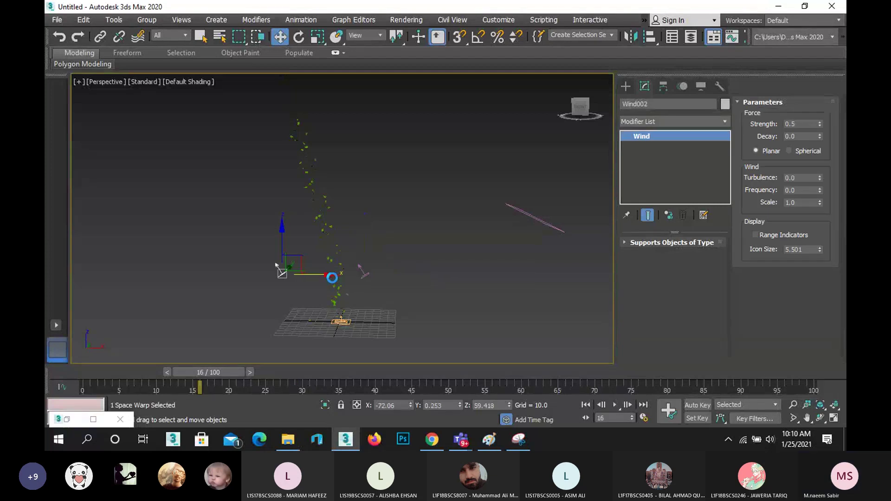
left_click(446, 270)
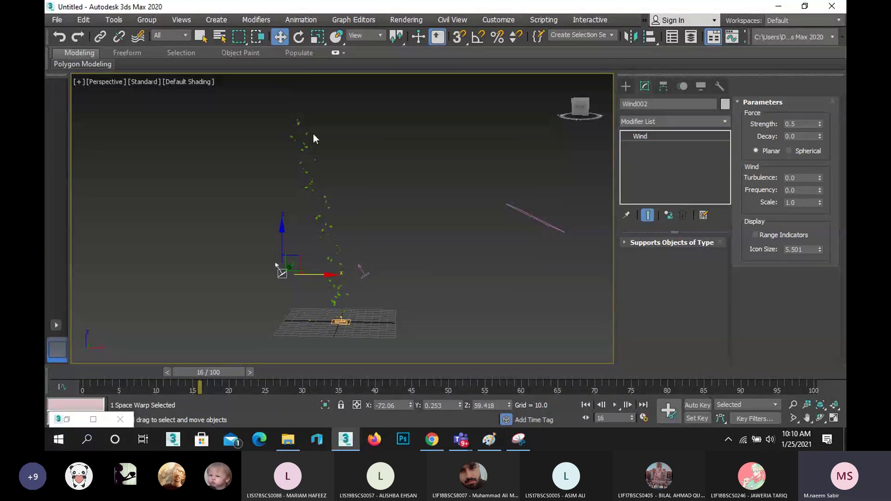
left_click(300, 37)
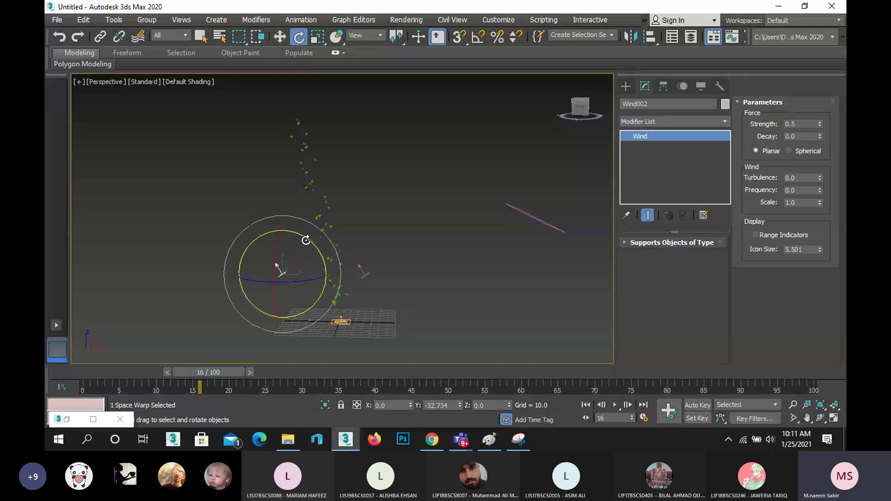
left_click_drag(305, 241, 335, 292)
- Add the copied wind to the Force 001 operator's space warps in Particle View
double_click(63, 418)
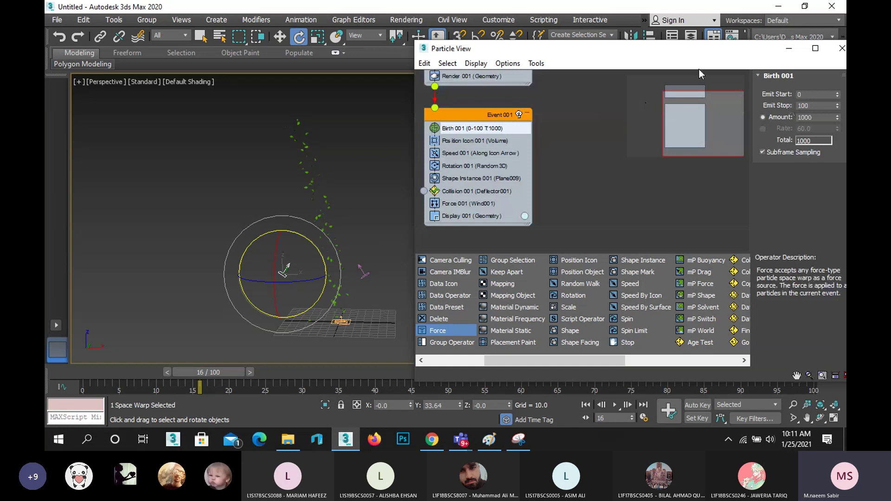
left_click_drag(611, 53, 566, 52)
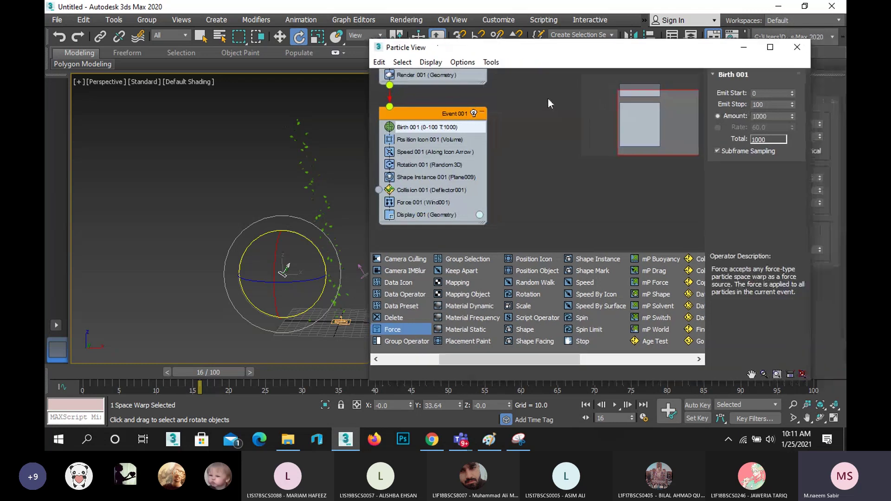
left_click(445, 197)
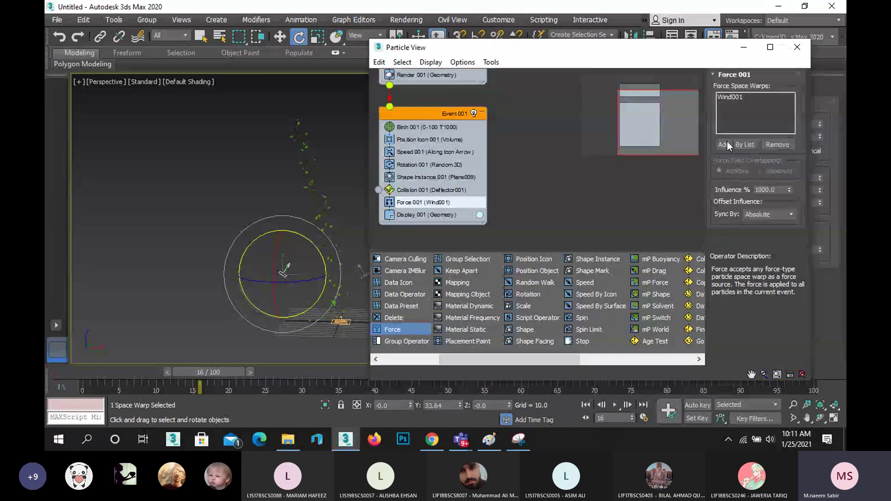
left_click(725, 144)
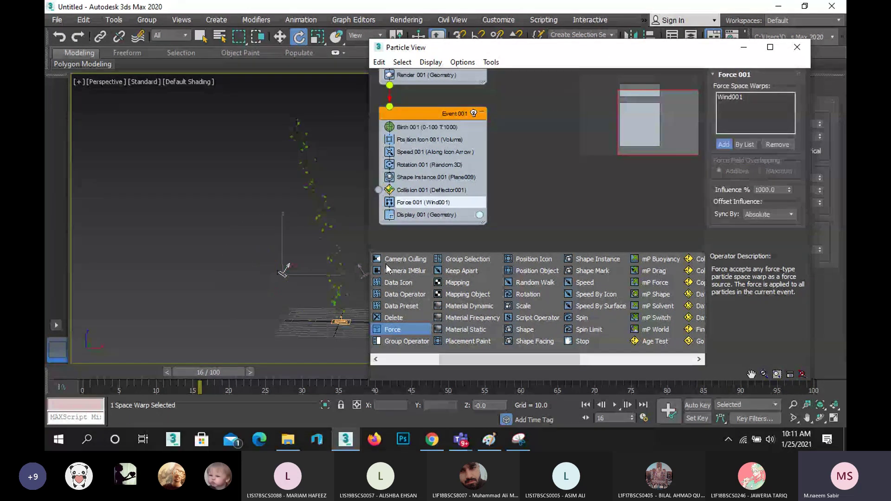
left_click(284, 272)
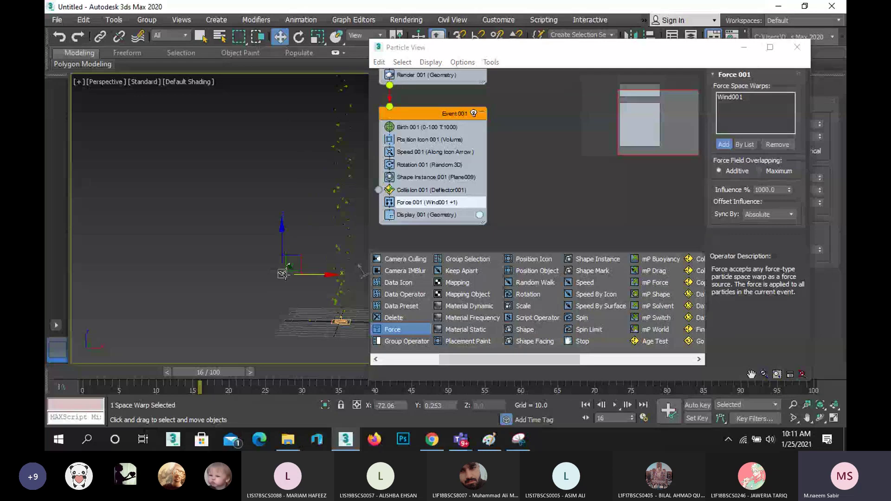
left_click(743, 47)
- Raise the copied wind along Z to about 107
mouse_move(195, 374)
left_mouse_down()
mouse_move(231, 380)
mouse_move(320, 372)
mouse_move(192, 358)
left_mouse_up()
key("w")
scroll(350, 268, "up", 4)
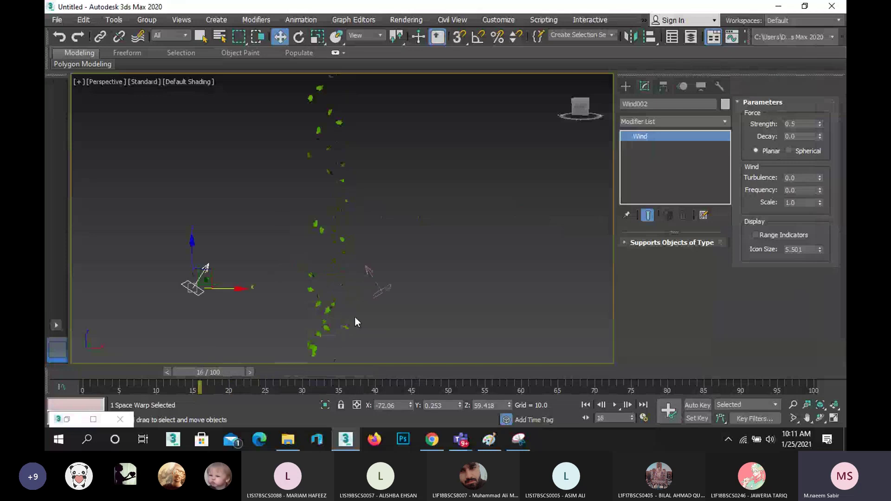
scroll(444, 218, "down", 5)
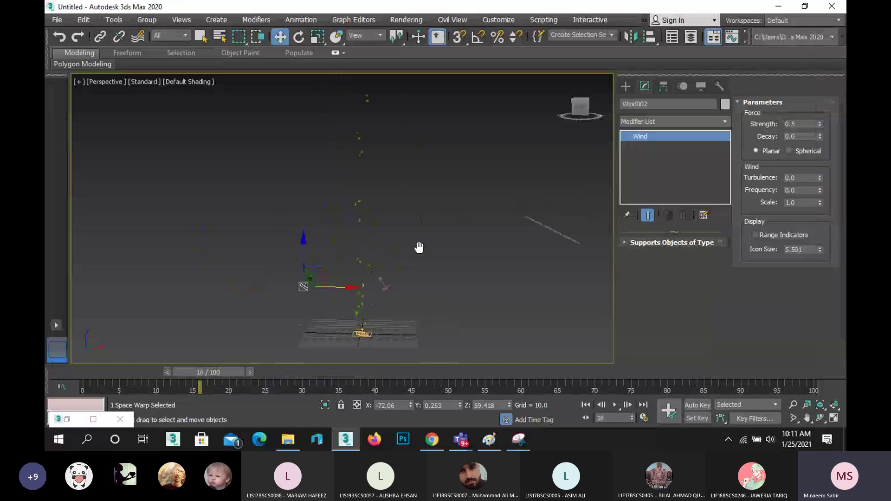
left_click_drag(297, 267, 297, 226)
scroll(317, 284, "up", 2)
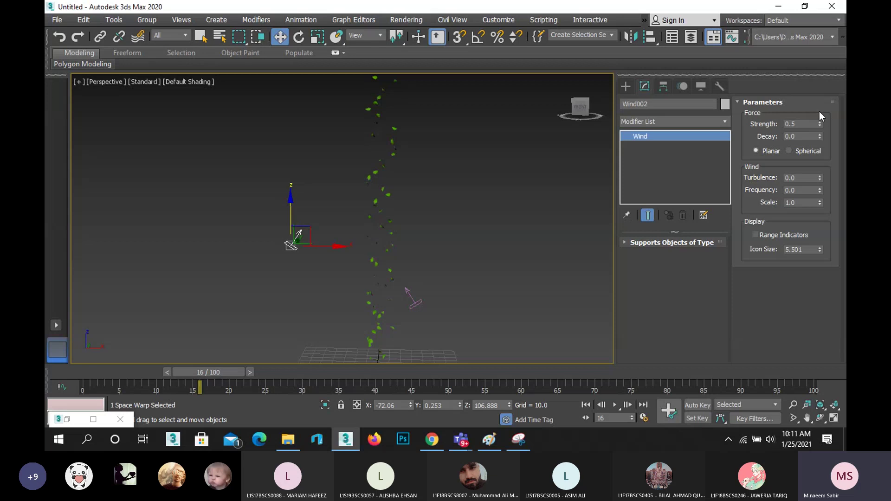
- Set the copied wind's strength to 0.1 and scrub the timeline to frame 20 to check the particles
left_click(809, 124)
key("Return")
scroll(434, 157, "down", 2)
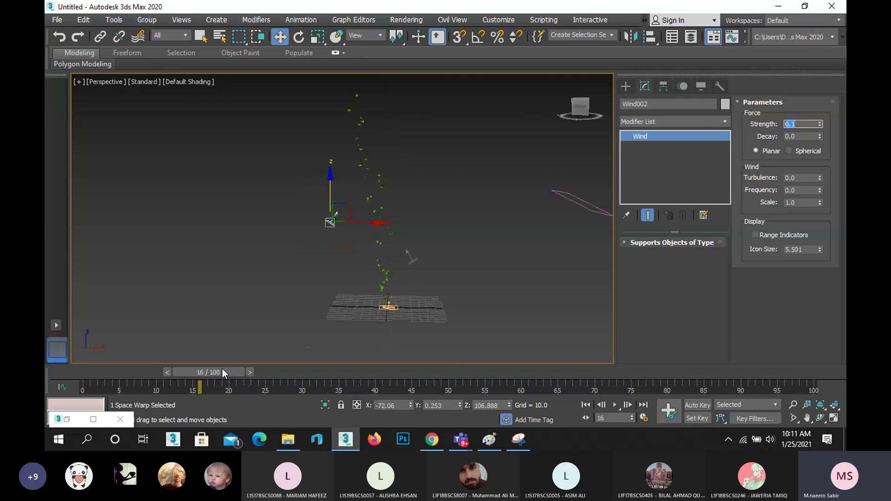
left_click_drag(222, 368, 264, 372)
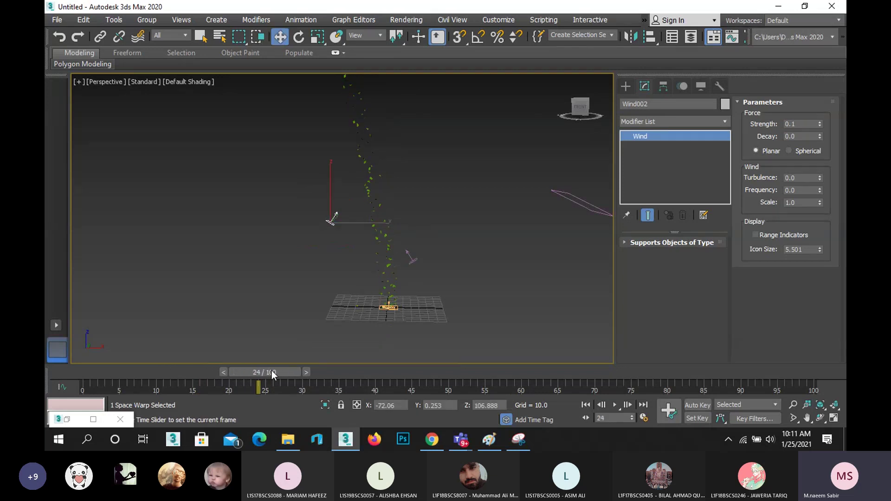
left_click_drag(272, 370, 241, 364)
key("w")
scroll(333, 228, "up", 3)
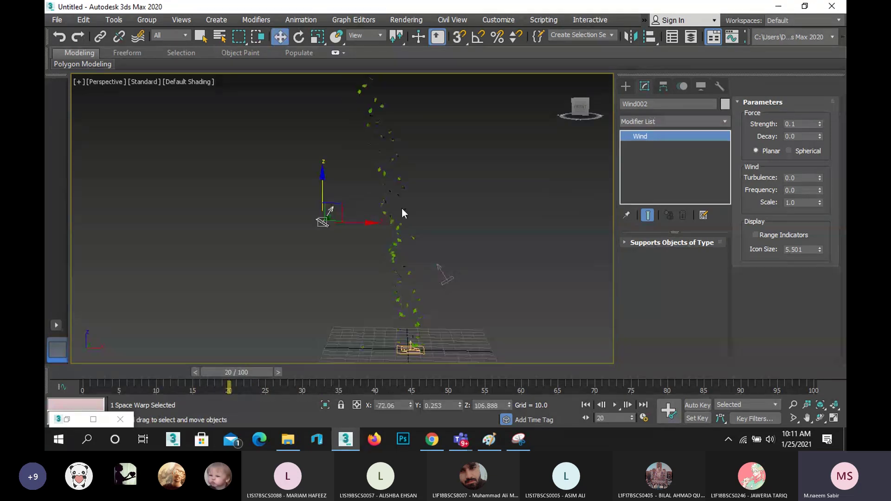
- Set the copied wind's strength to 1.0 and scrub the timeline to frame 17
left_click(791, 124)
type("1")
key("Return")
scroll(249, 303, "down", 2)
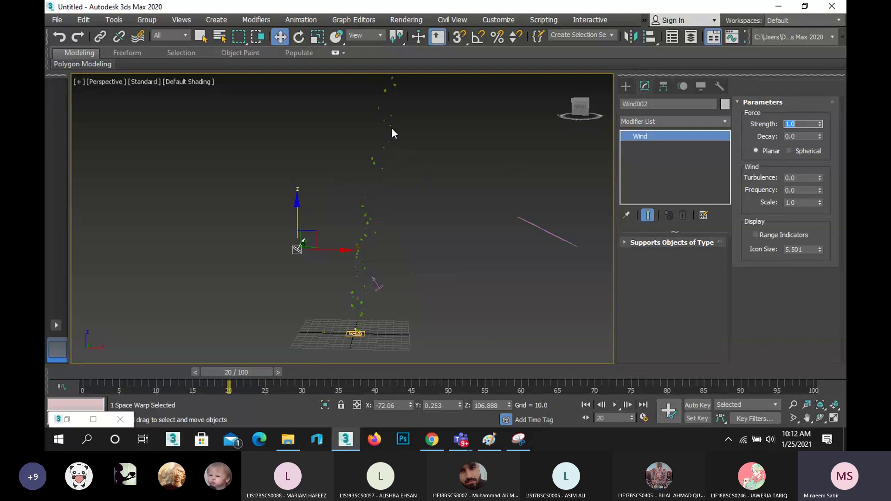
mouse_move(212, 369)
left_mouse_down()
mouse_move(166, 370)
mouse_move(439, 364)
mouse_move(265, 344)
mouse_move(143, 366)
mouse_move(208, 357)
left_mouse_up()
key("w")
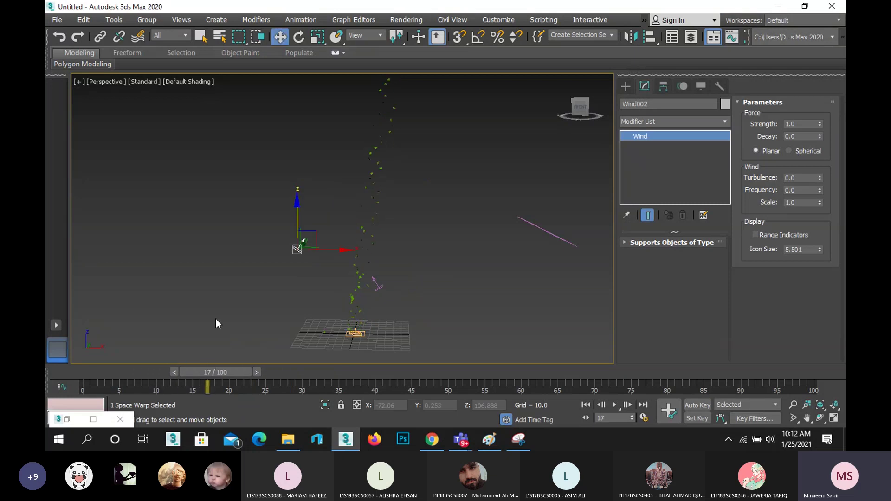
- Delete the copied wind space warp
scroll(299, 237, "up", 3)
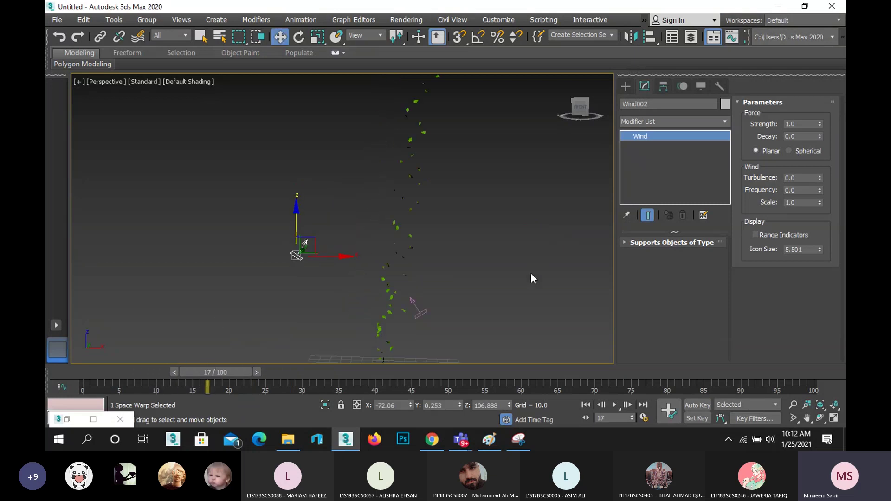
key("Delete")
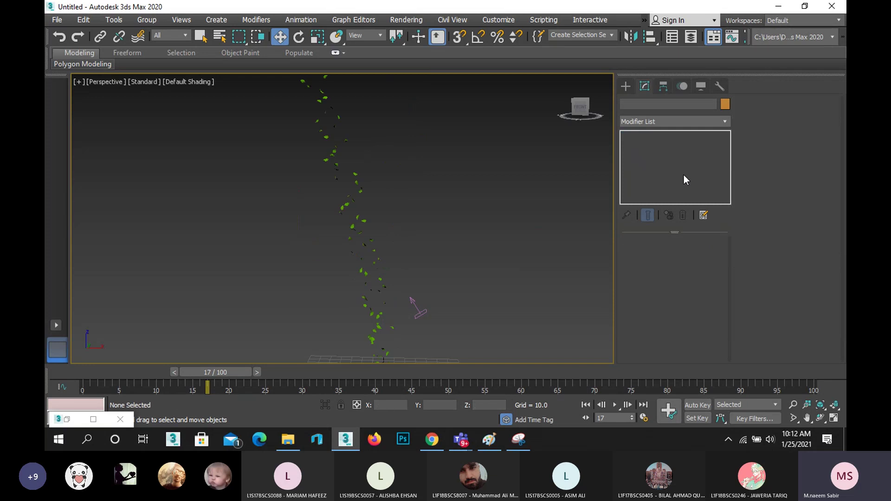
- Set the turbulence of the original wind space warp to about 2.02
left_click(411, 314)
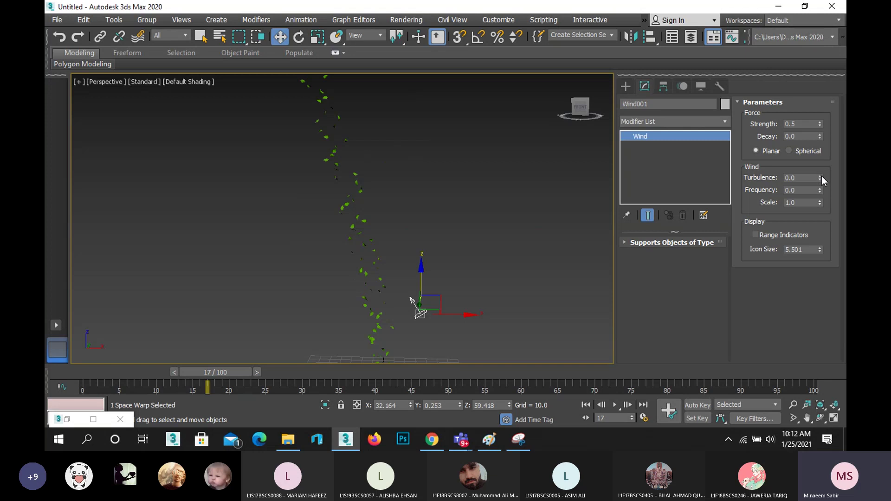
left_click_drag(821, 178, 833, 56)
scroll(377, 276, "down", 3)
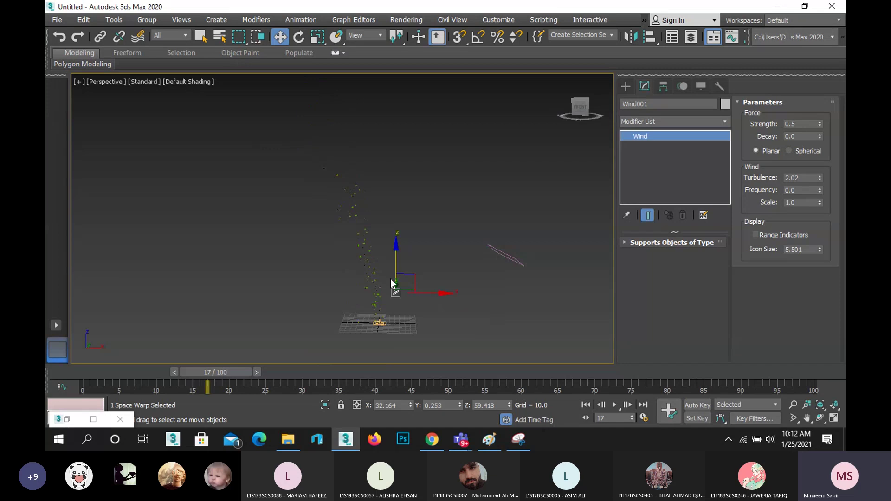
scroll(478, 330, "up", 2)
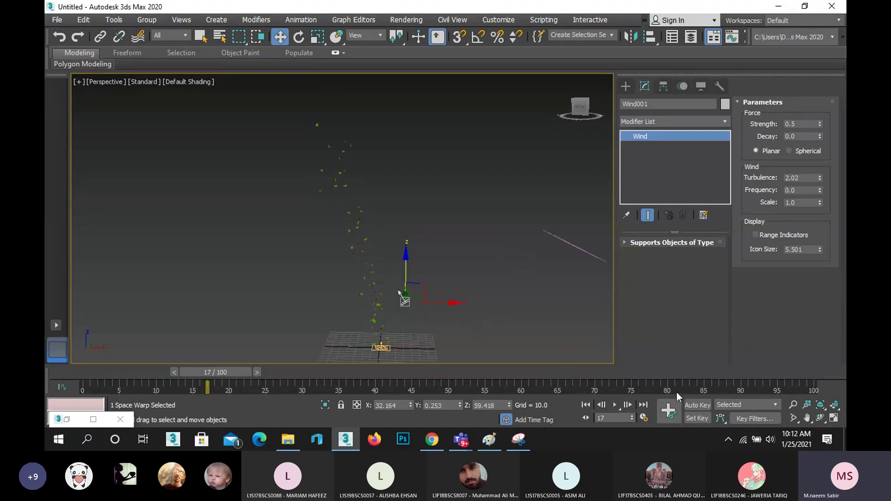
- Play the animation to examine how the turbulent wind scatters the leaf particles
left_click(612, 405)
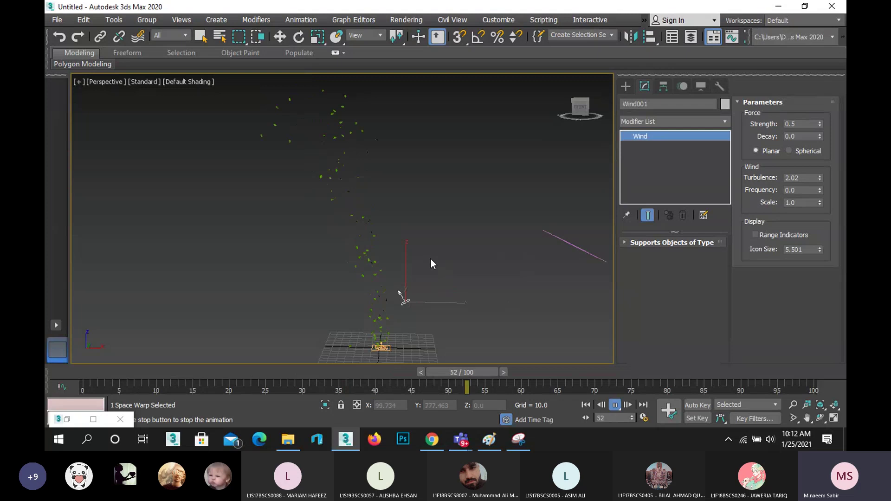
scroll(431, 258, "down", 2)
middle_click_drag(419, 211, 383, 257)
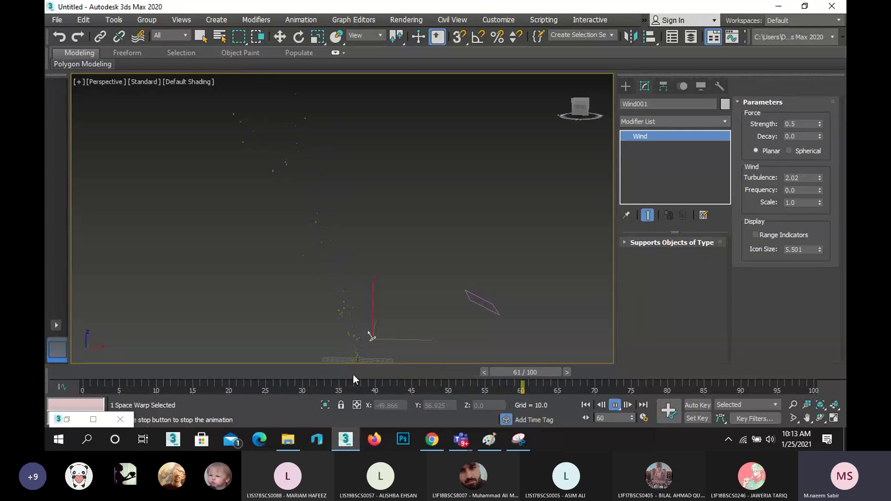
- Scrub the timeline to frame 32 and undo the wind's turbulence change
left_click_drag(352, 374, 324, 407)
key("w")
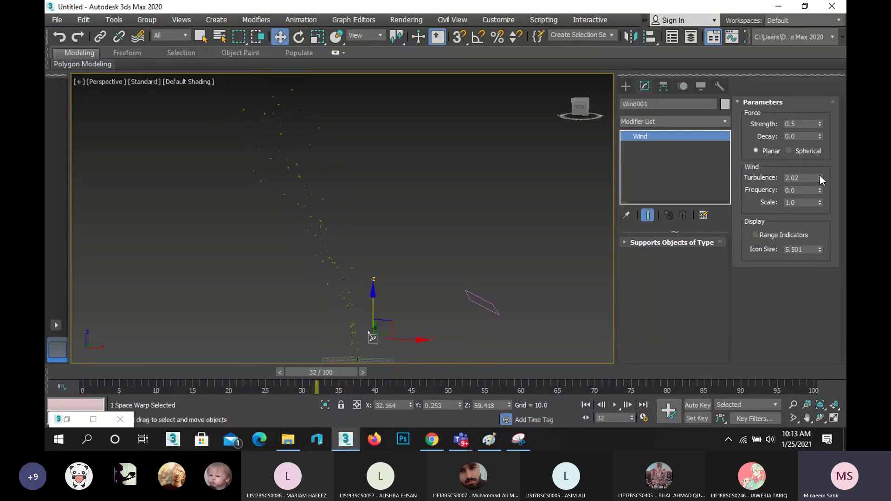
left_click_drag(819, 178, 819, 136)
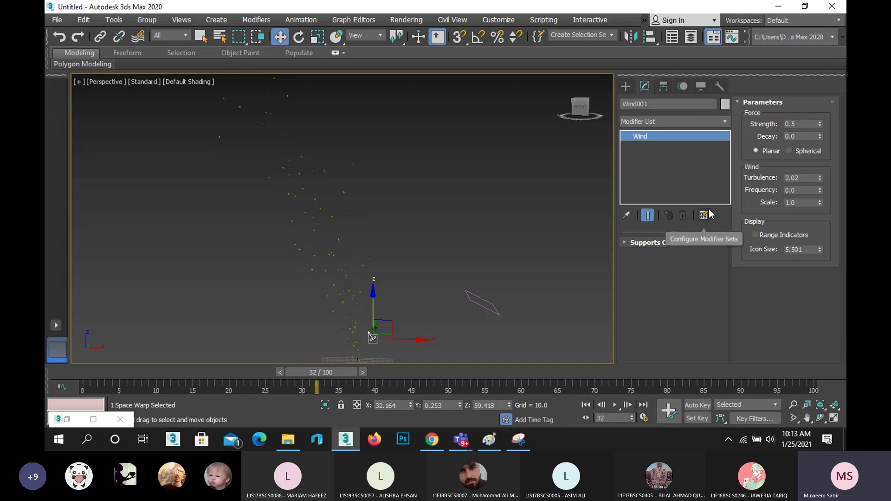
key("ctrl+z")
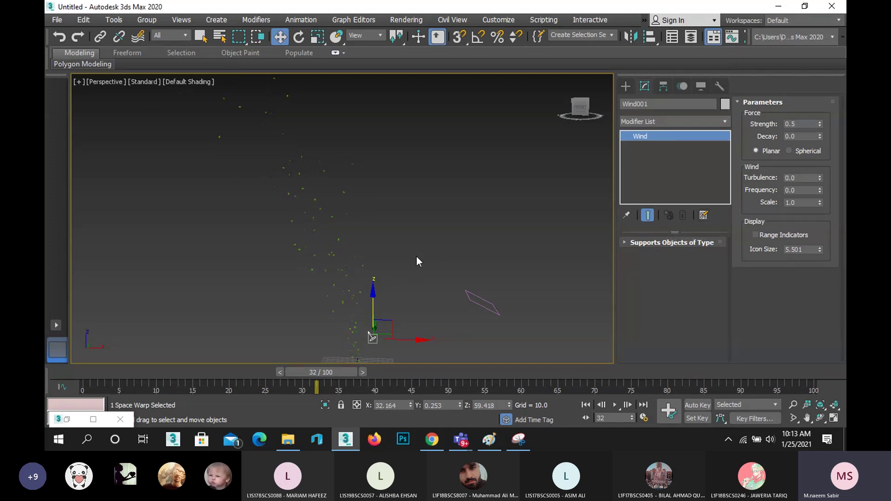
- Examine the leaf stream and the wind's placement in the perspective and front views
middle_click_drag(416, 256, 410, 185)
scroll(338, 281, "up", 4)
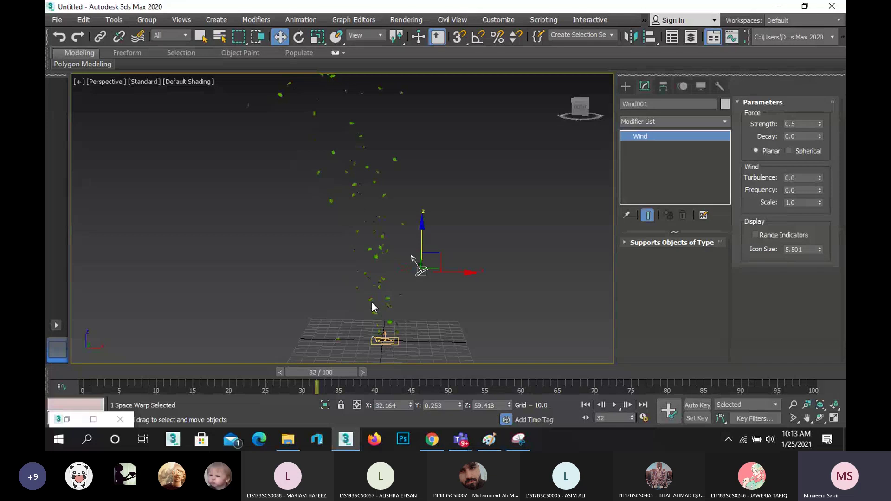
key("f")
scroll(423, 280, "down", 5)
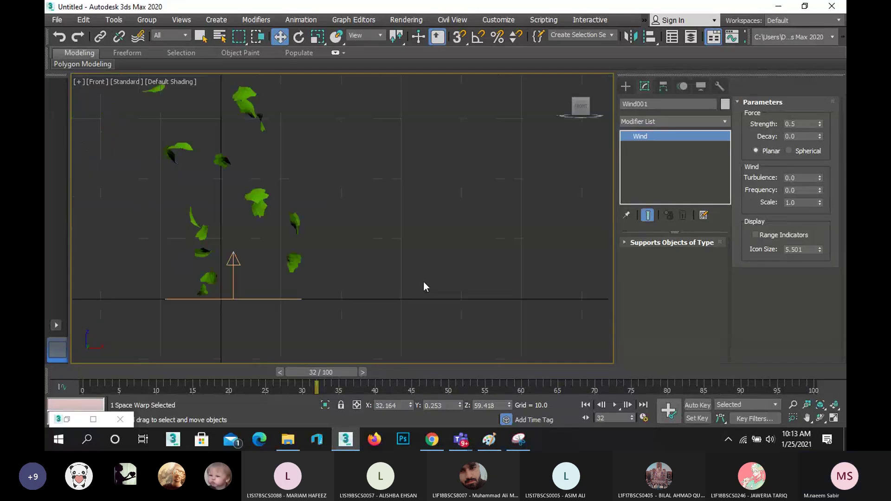
middle_click_drag(329, 144, 325, 294)
scroll(314, 218, "up", 3)
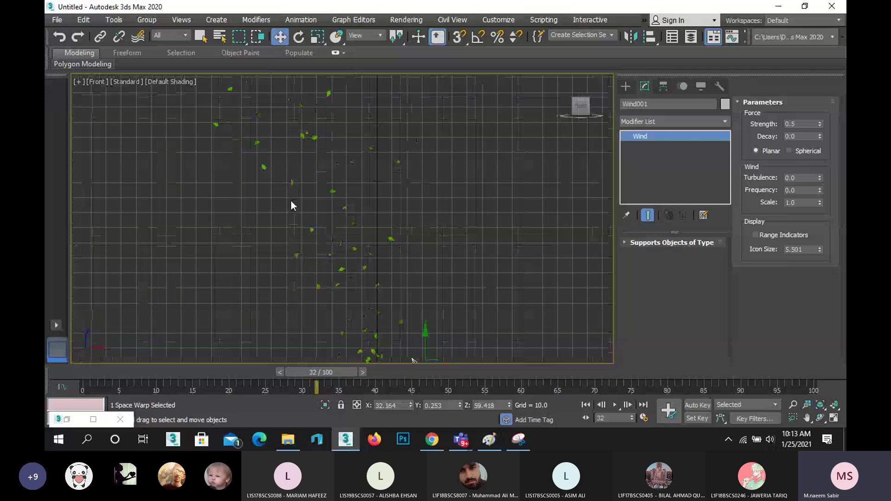
middle_click_drag(289, 201, 320, 269)
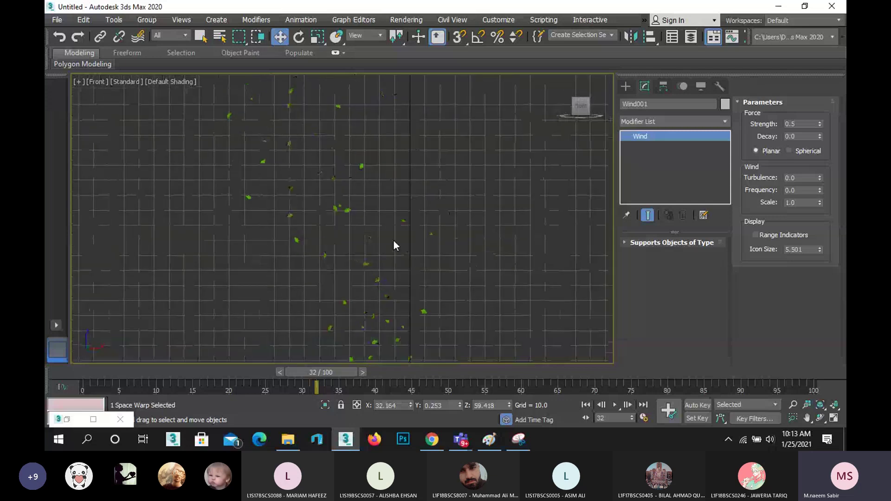
scroll(385, 229, "down", 3)
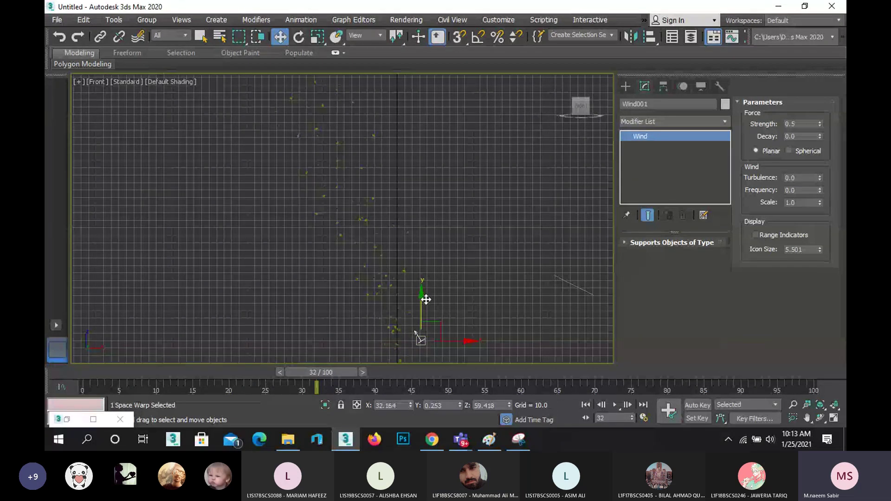
middle_click_drag(426, 300, 403, 228)
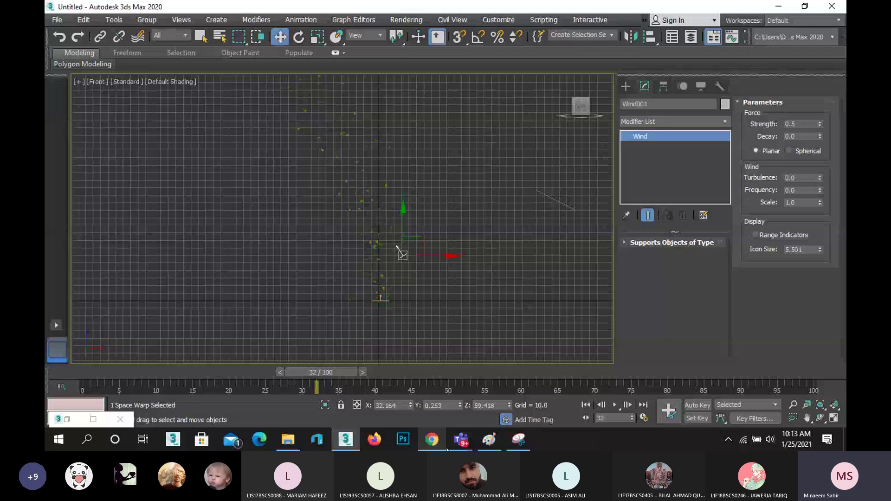
- Switch to the Microsoft Teams meeting window and stop sharing the screen
mouse_move(459, 439)
left_click(454, 356)
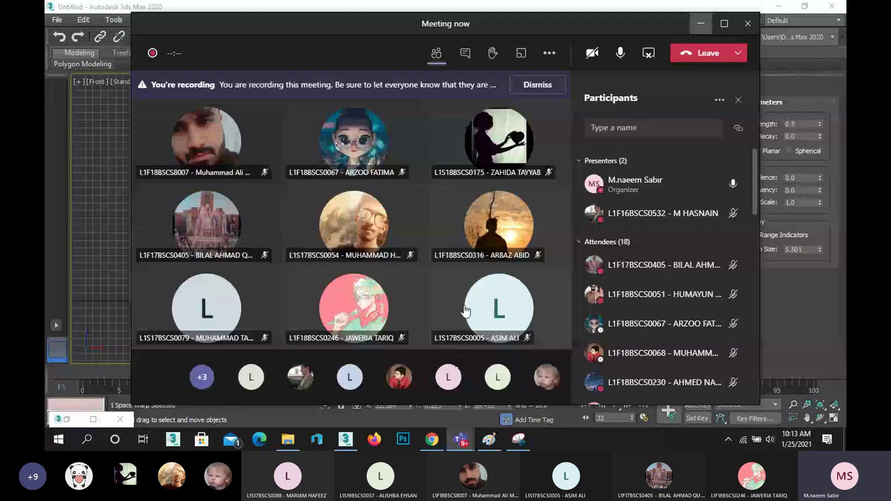
left_click(481, 303)
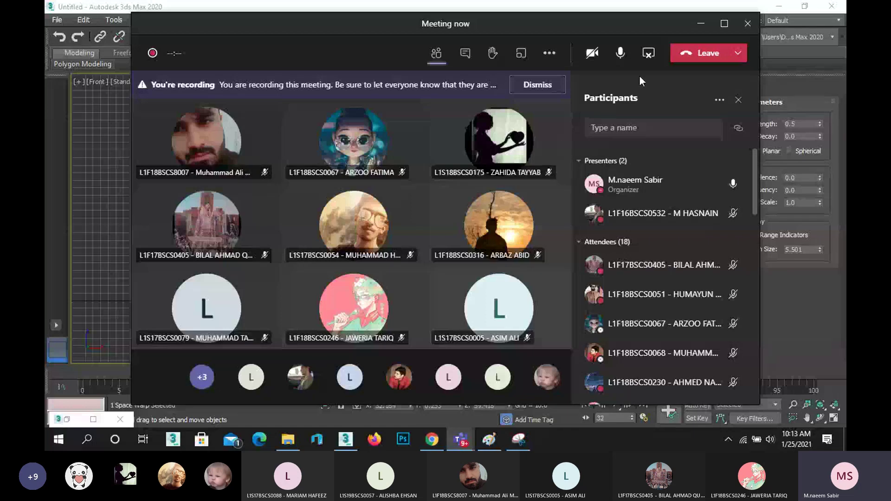
left_click(648, 54)
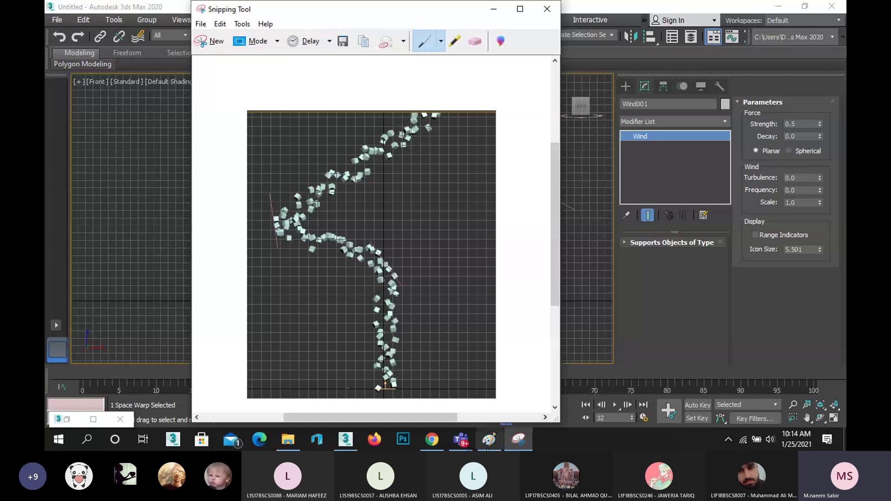
- Paste the snipped image of the curved particle stream into the Teams meeting chat, send it, and stop sharing the screen
left_click(474, 369)
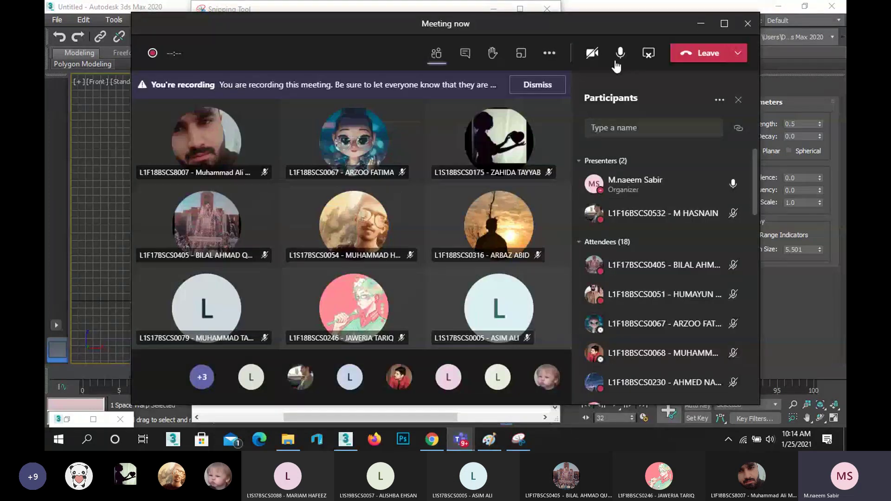
left_click(469, 54)
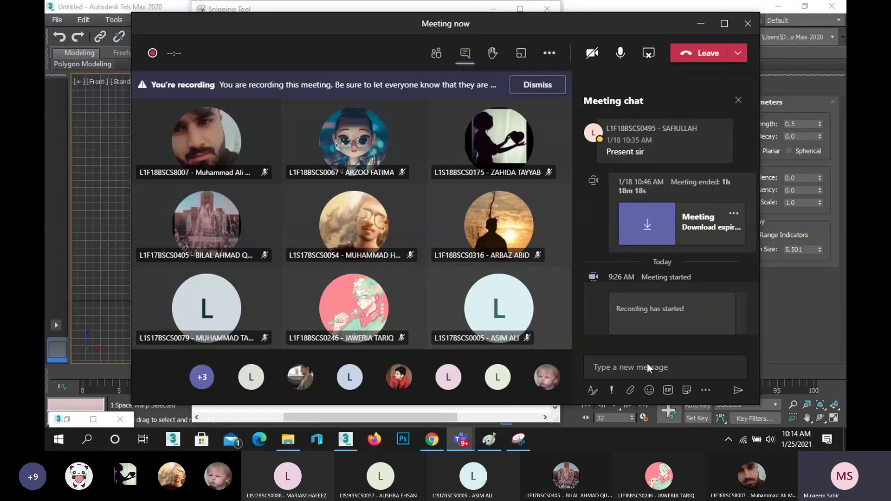
left_click(648, 366)
key("ctrl+v")
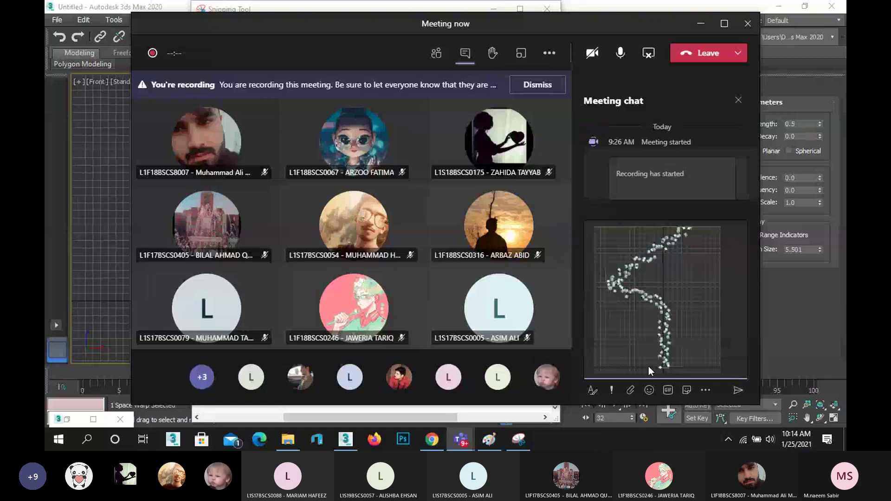
key("Return")
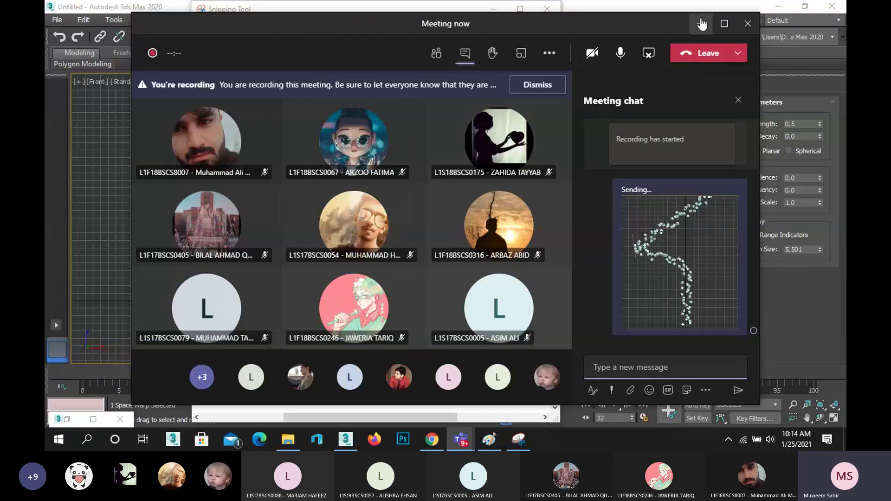
left_click(642, 54)
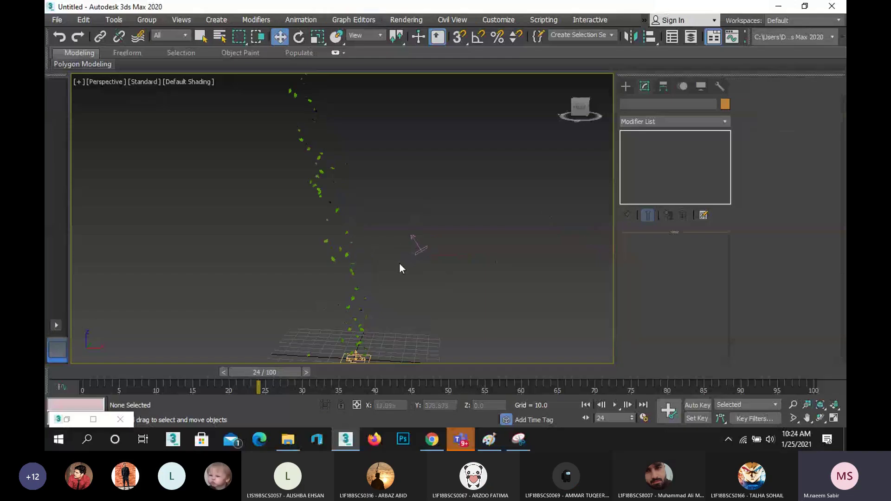
- Set the wind's force to Spherical in 3ds Max and move it above the emitter to about X 5, Y 3, Z 75.5
left_click(414, 269)
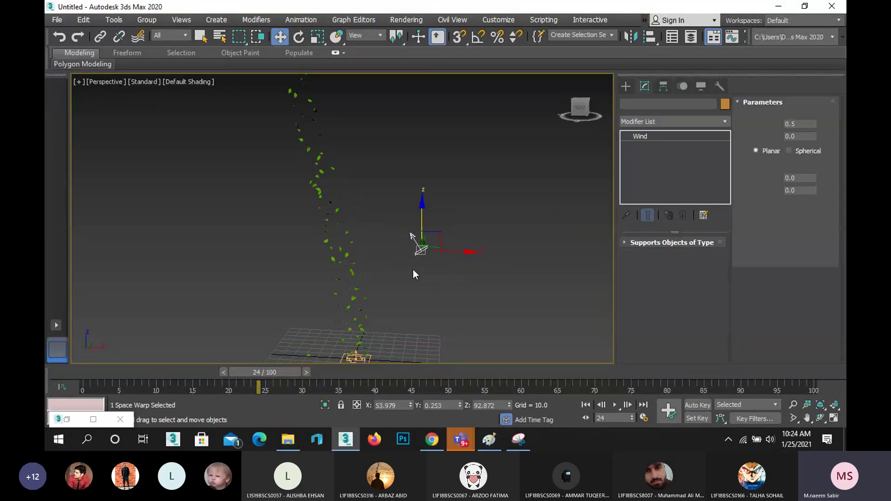
left_click(798, 151)
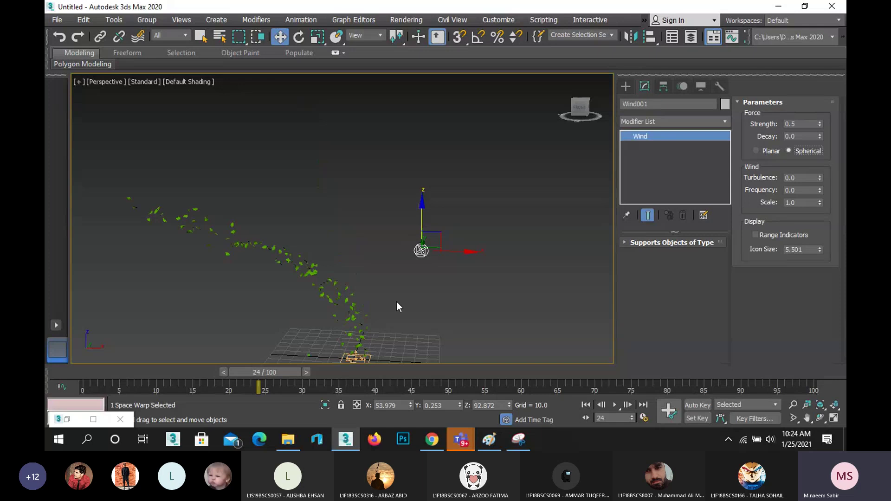
scroll(398, 307, "down", 3)
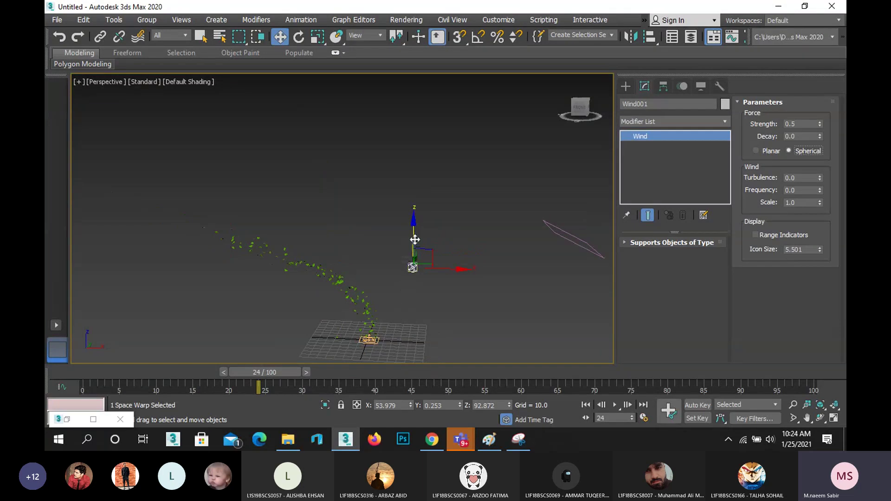
left_click_drag(414, 240, 395, 253)
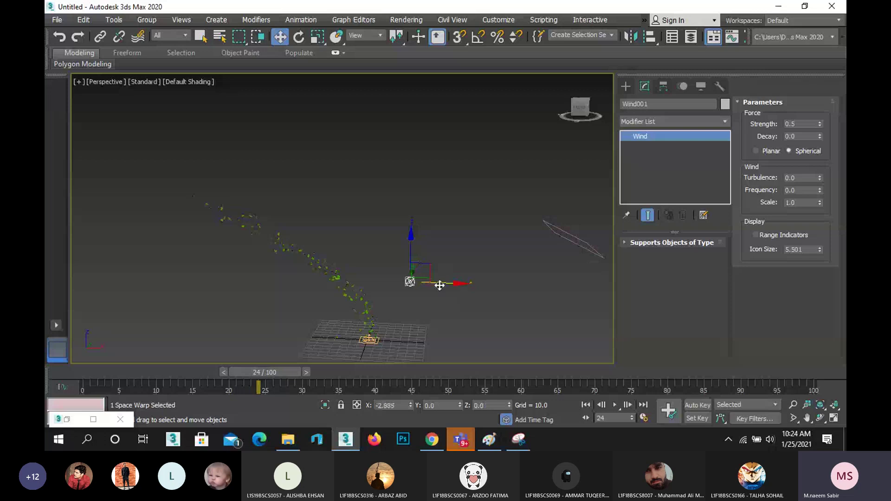
left_click_drag(438, 282, 373, 266)
scroll(347, 333, "up", 3)
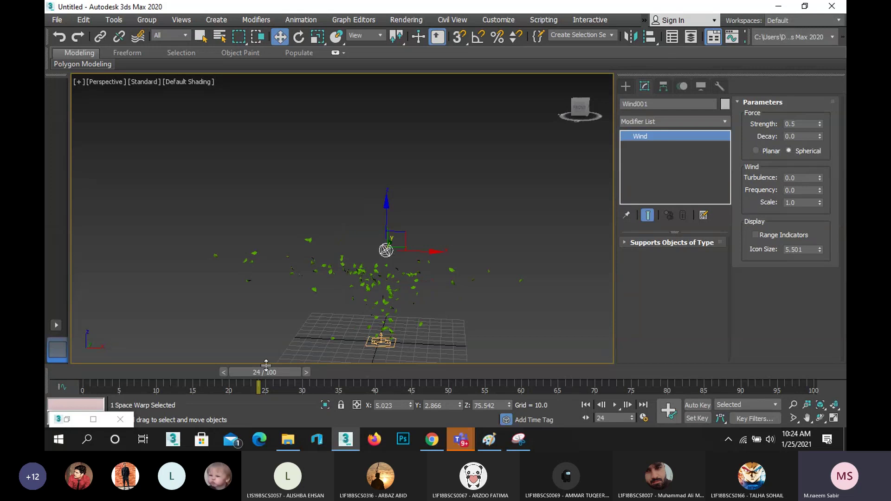
- Scrub the timeline to frame 9 and on to 44, and compare the leaf stream under planar and spherical wind
left_click_drag(252, 372, 138, 368)
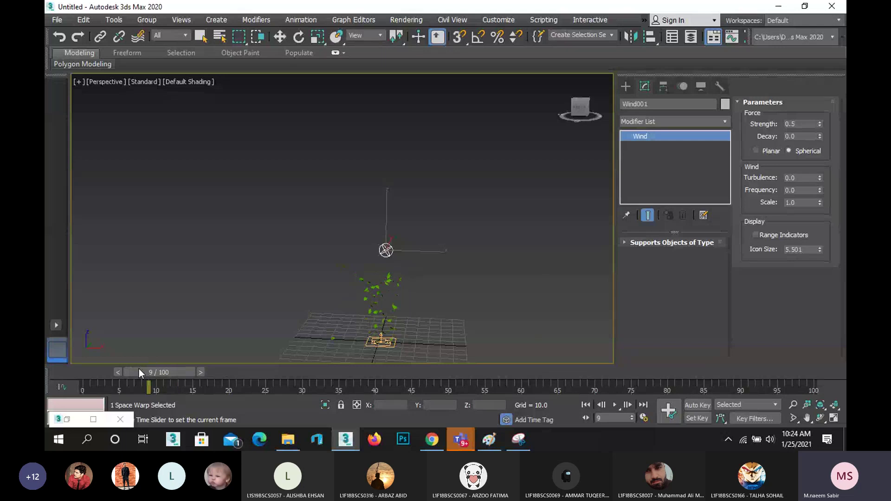
key("w")
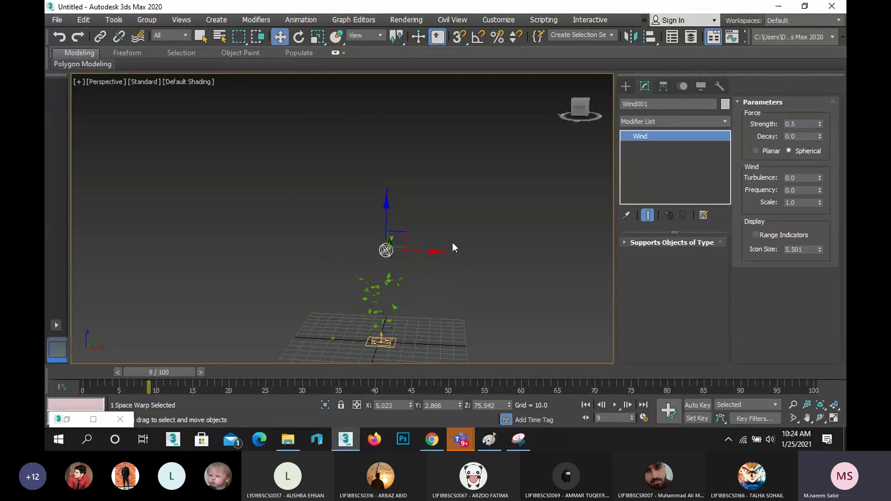
left_click_drag(178, 366, 404, 417)
key("w")
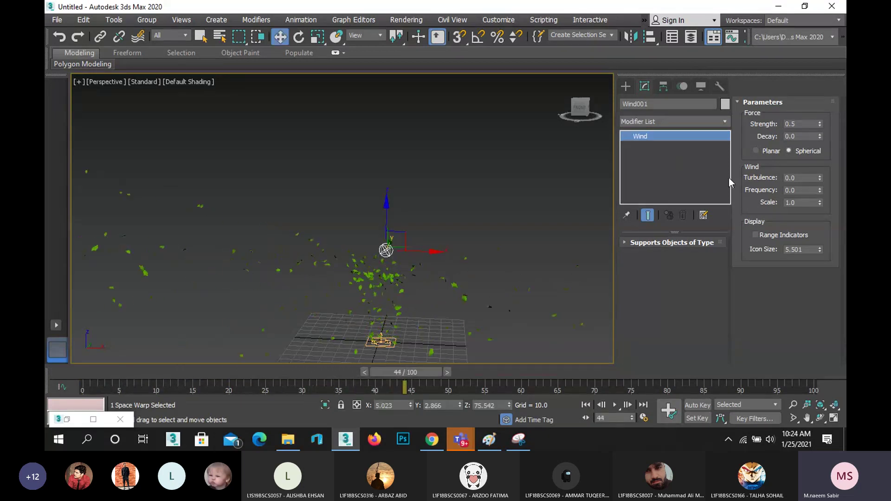
left_click(757, 149)
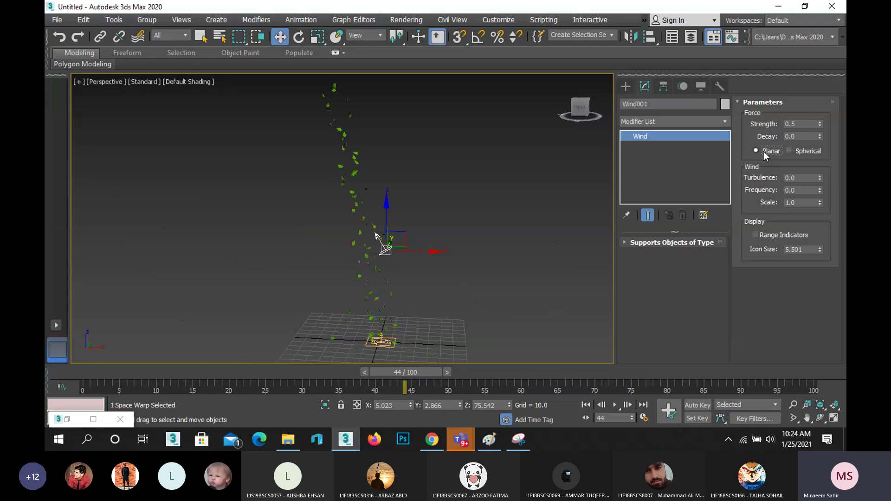
left_click(806, 151)
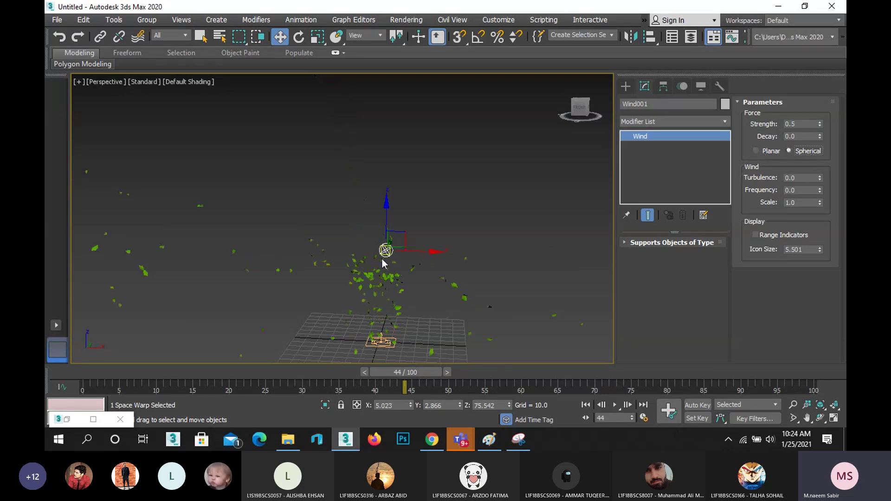
- Move the spherical wind down and sideways near the emitter, to about X 31.5, Z 32.5
left_click_drag(386, 218, 462, 306)
scroll(341, 290, "down", 3)
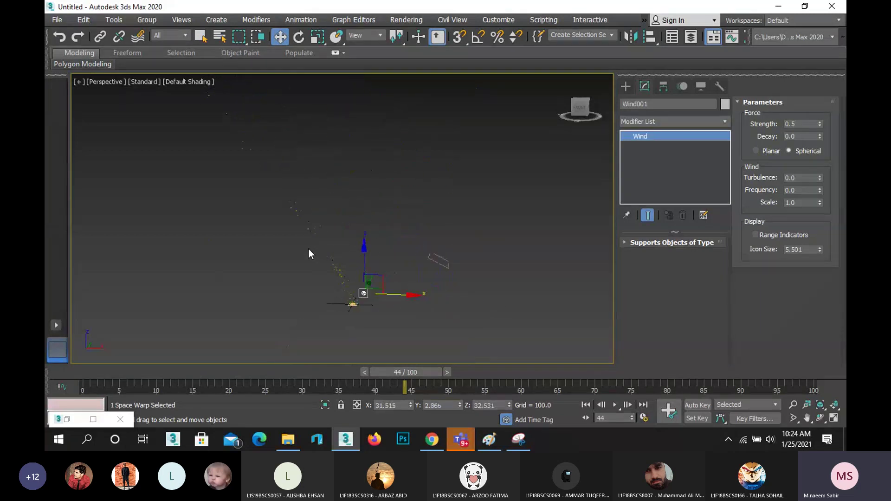
scroll(308, 248, "up", 1)
mouse_move(308, 248)
middle_mouse_down()
mouse_move(314, 268)
mouse_move(291, 242)
middle_mouse_up()
scroll(314, 268, "up", 1)
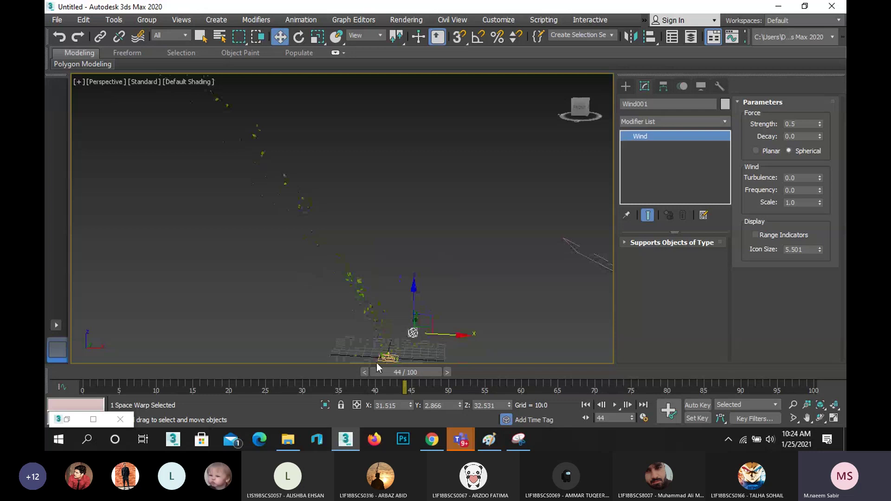
- Scrub the timeline to frame 23 and raise the spherical wind to about Z 103
left_click_drag(415, 372, 257, 362)
key("w")
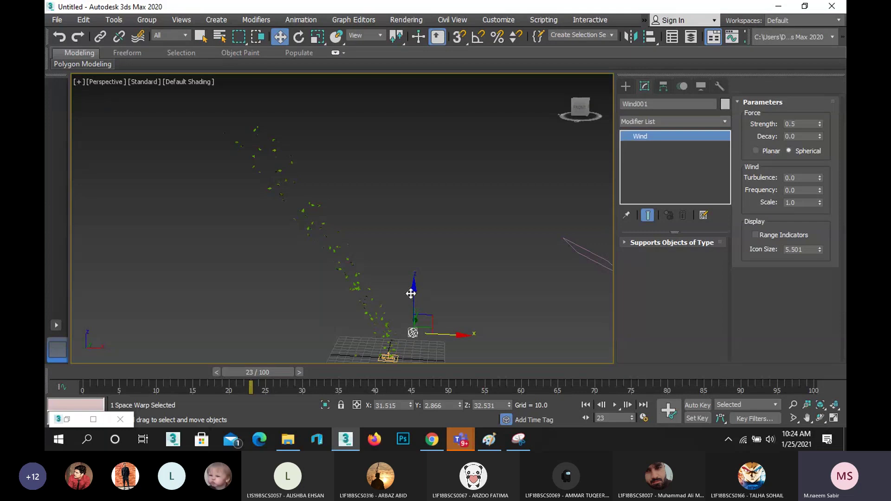
left_click_drag(411, 293, 409, 239)
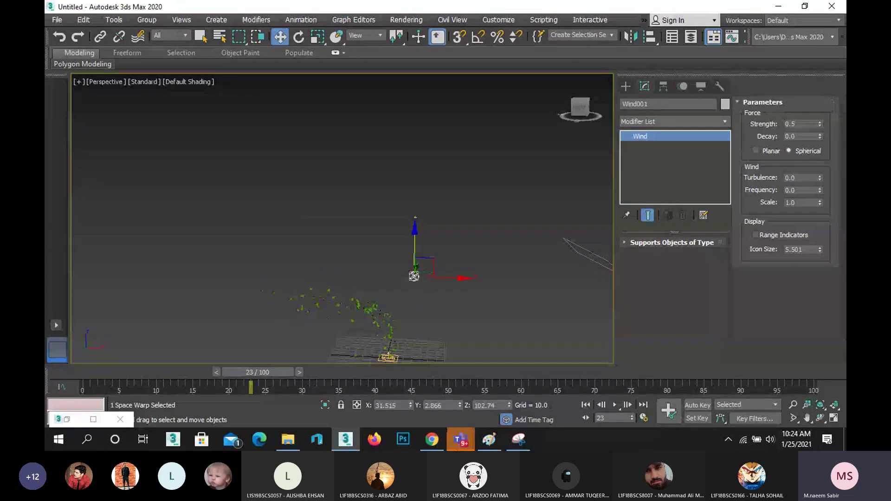
- Switch to the Microsoft Teams meeting and review the chat from the shared particle image to the latest messages
left_click(464, 443)
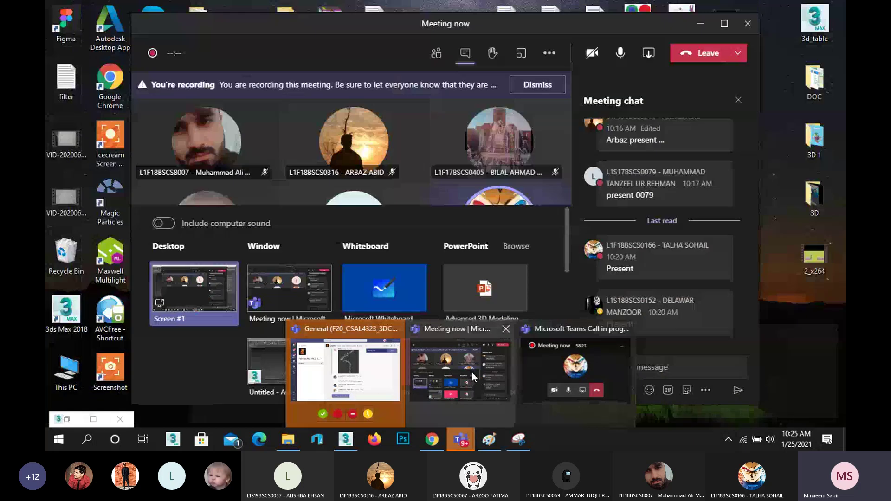
left_click(471, 372)
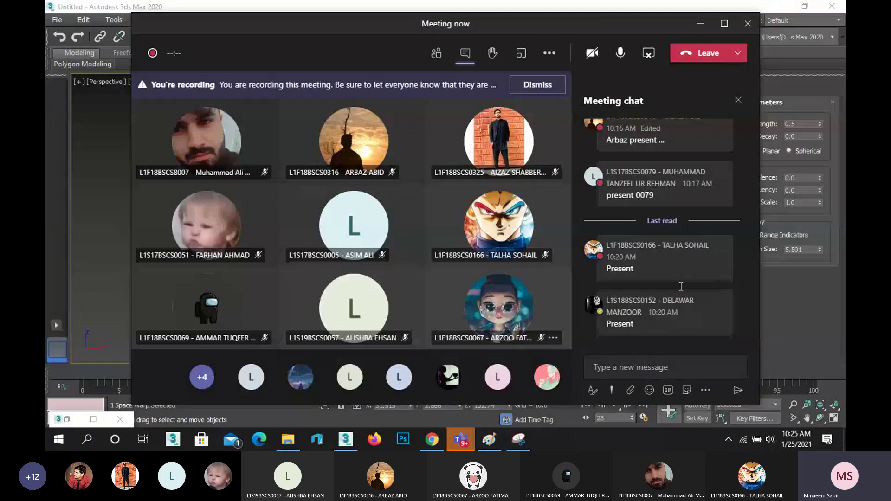
scroll(675, 281, "up", 5)
scroll(682, 246, "up", 2)
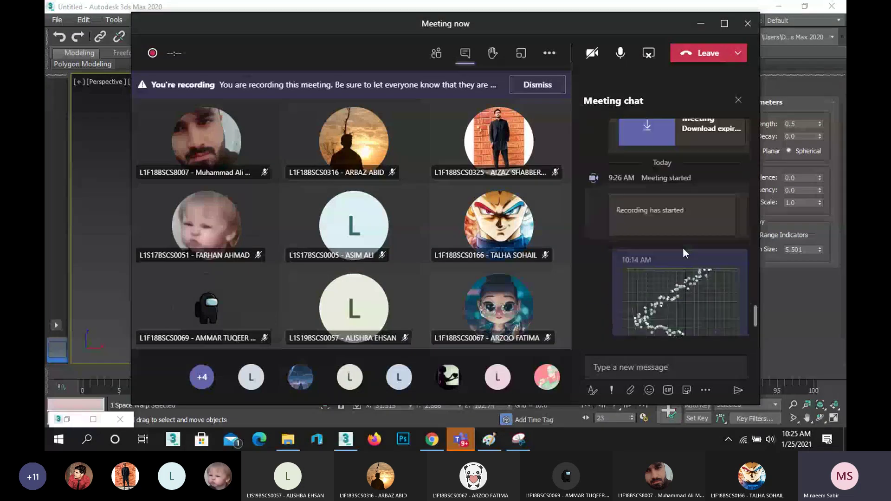
scroll(681, 250, "down", 8)
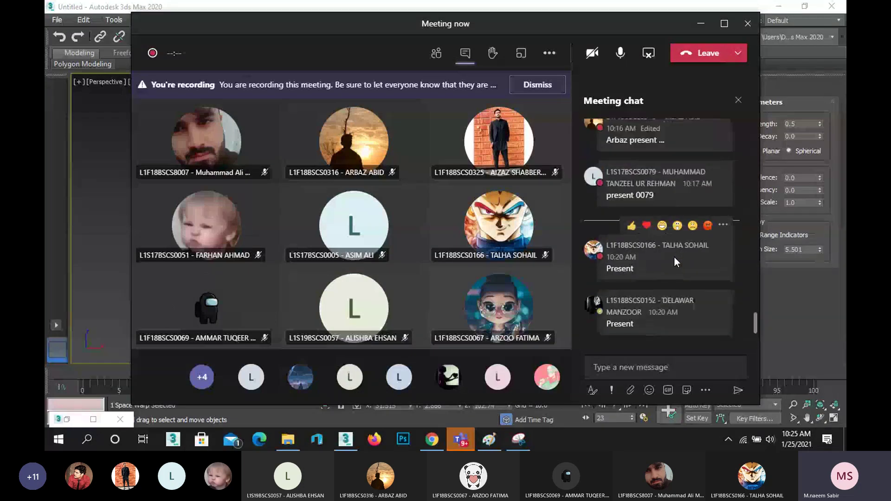
- Switch back from the meeting to 3ds Max and examine the leaf stream under the spherical wind at frame 23
left_click(698, 26)
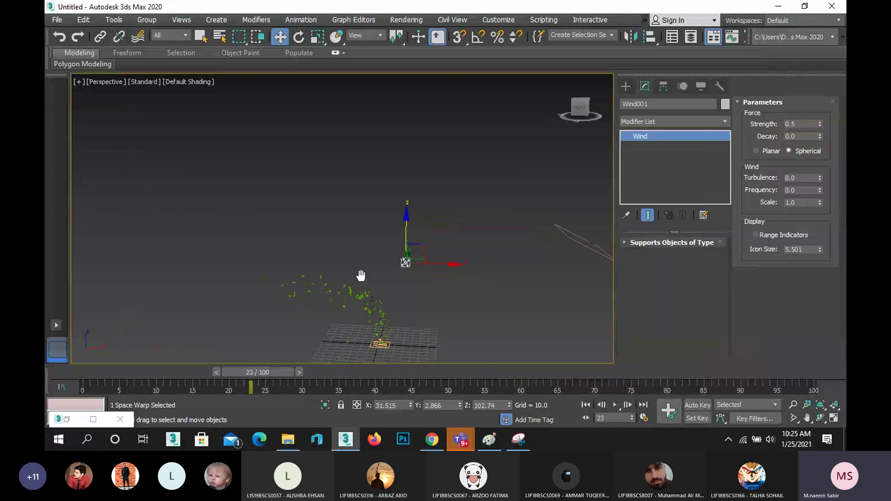
scroll(362, 251, "up", 3)
middle_click_drag(362, 229, 357, 237)
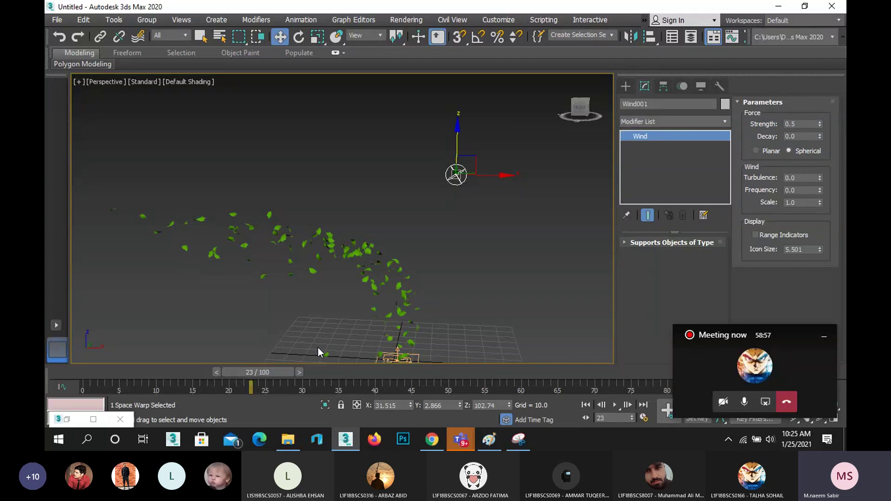
left_click(540, 20)
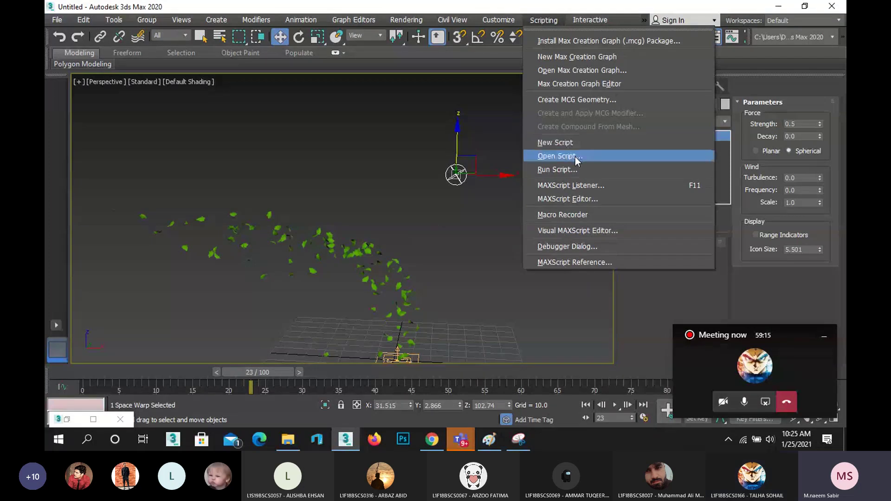
left_click(472, 247)
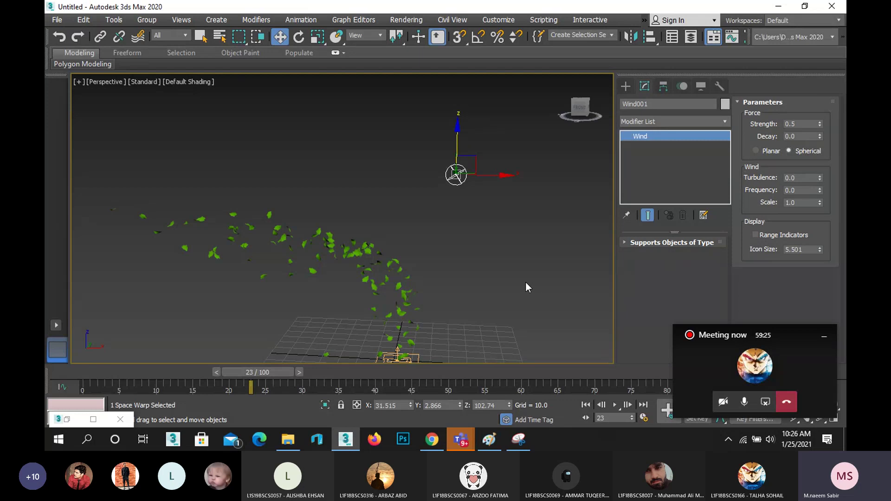
middle_click_drag(388, 228, 360, 231)
scroll(365, 231, "down", 3)
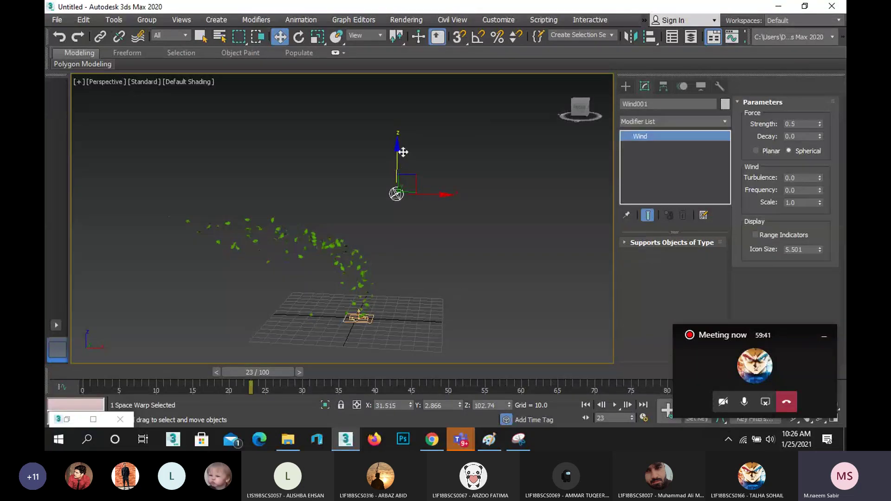
- Delete the spherical wind space warp and the leaf particle emitter from the scene
left_click_drag(398, 148, 396, 252)
key("Delete")
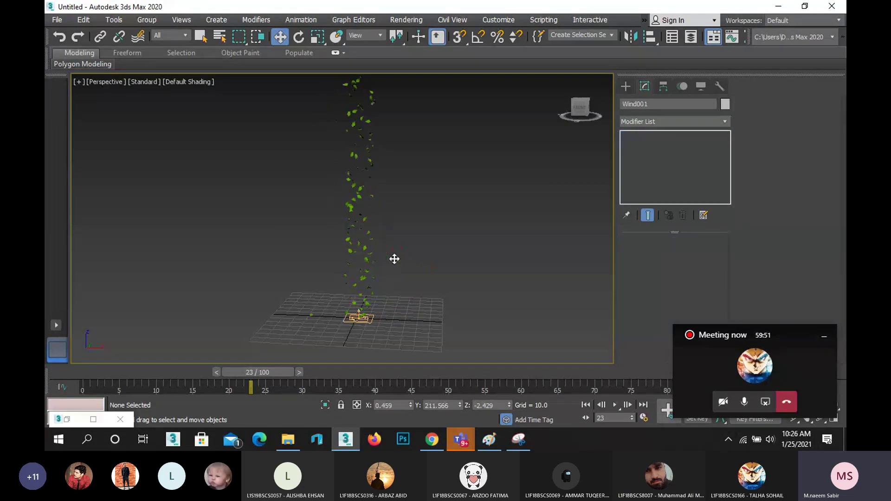
left_click_drag(309, 283, 391, 352)
key("Delete")
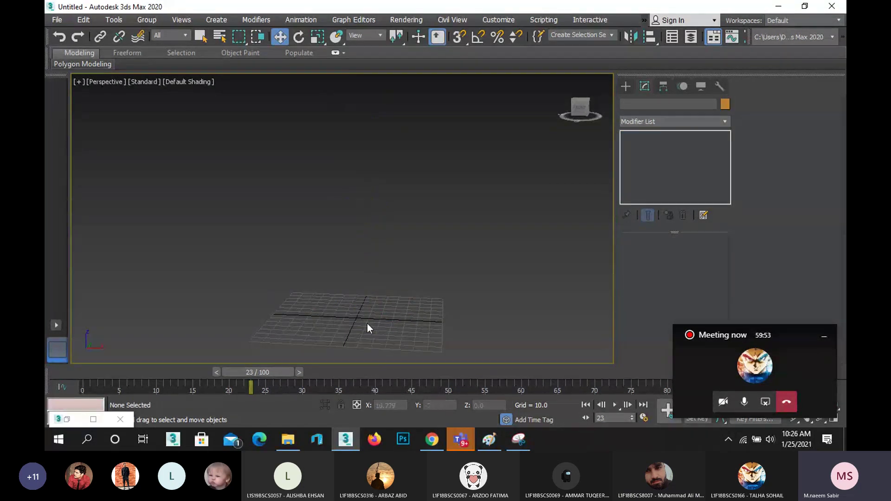
- Minimize the floating meeting window and orbit the perspective view to face the empty ground grid
scroll(375, 336, "up", 3)
middle_click_drag(422, 330, 441, 309)
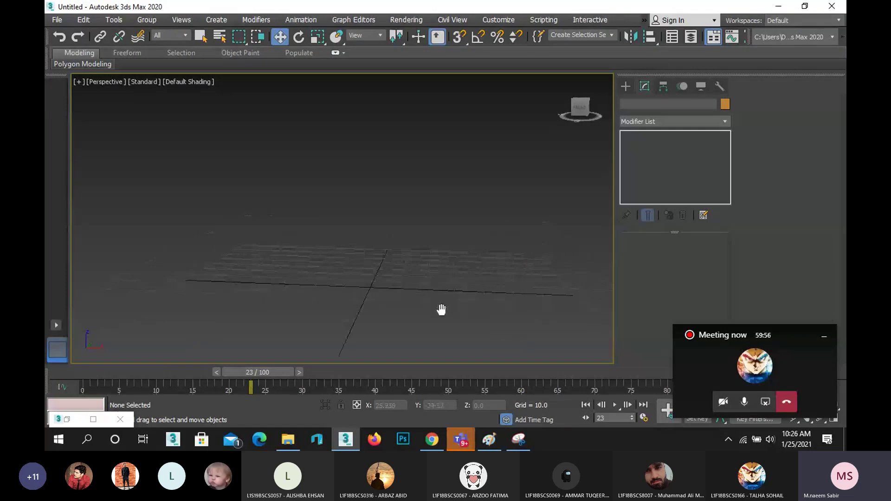
left_click(823, 336)
left_click(820, 418)
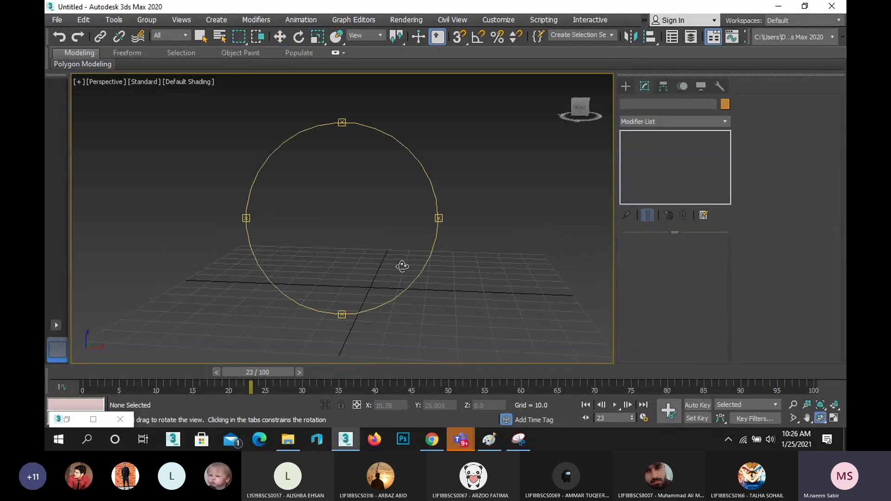
left_click_drag(340, 280, 286, 224)
scroll(360, 258, "up", 1)
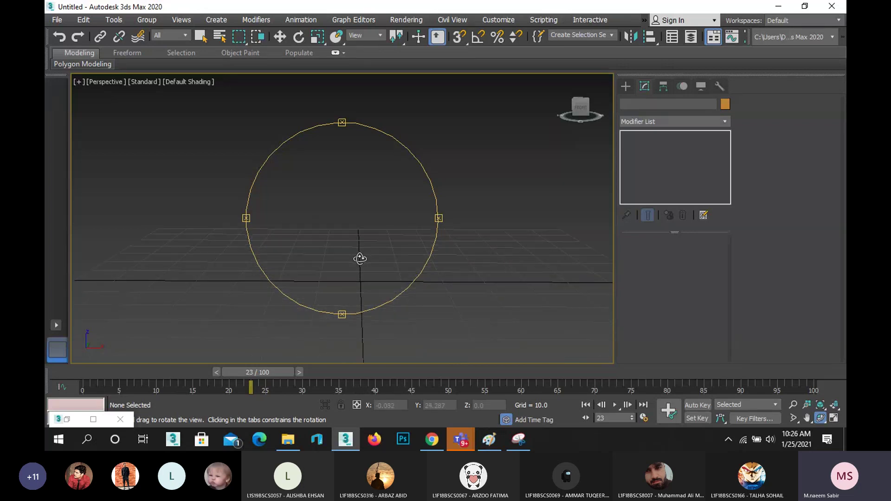
mouse_move(358, 258)
middle_mouse_down()
mouse_move(340, 255)
mouse_move(342, 273)
mouse_move(343, 257)
middle_mouse_up()
scroll(345, 255, "down", 1)
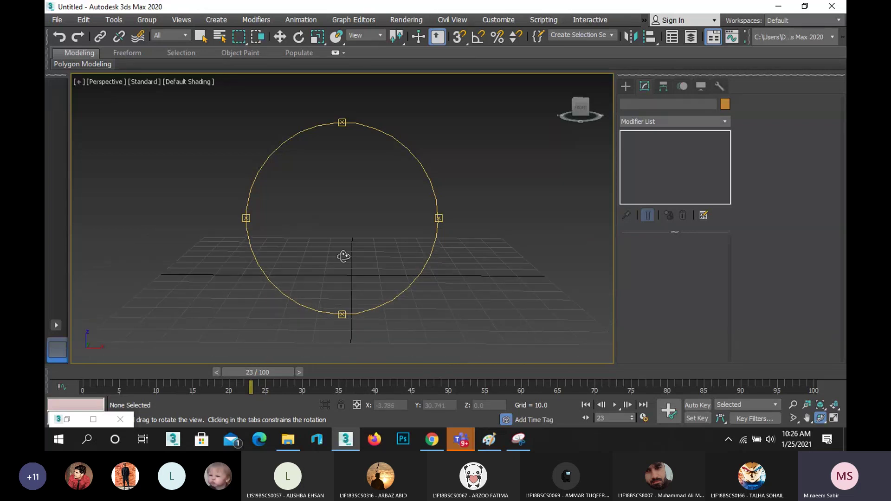
key("w")
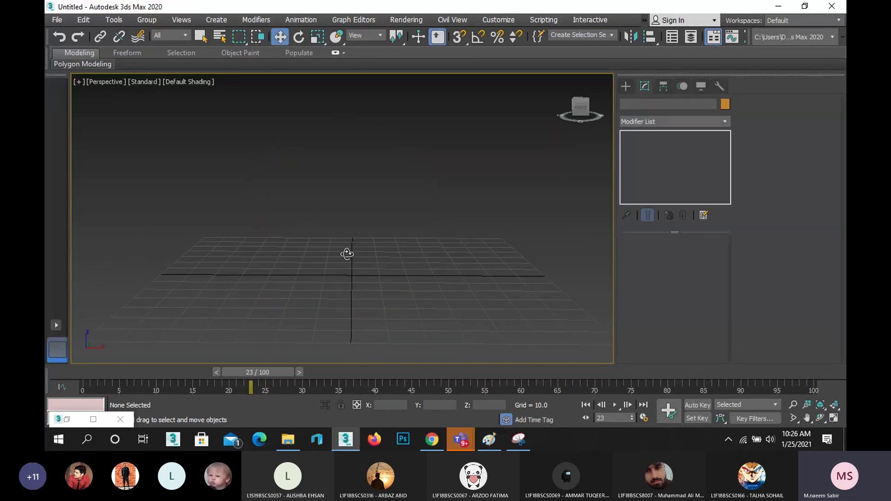
- Create a Snow particle system with its emitter spanning the whole ground grid
left_click(625, 86)
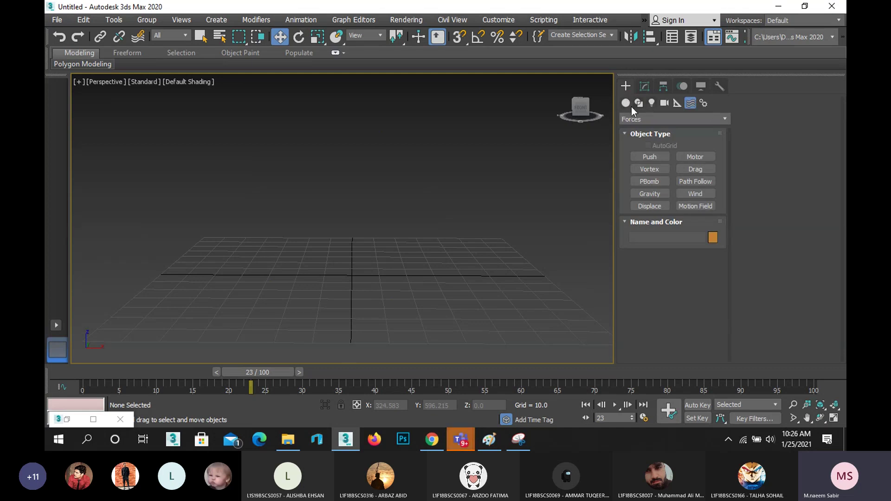
left_click(655, 121)
left_click(648, 123)
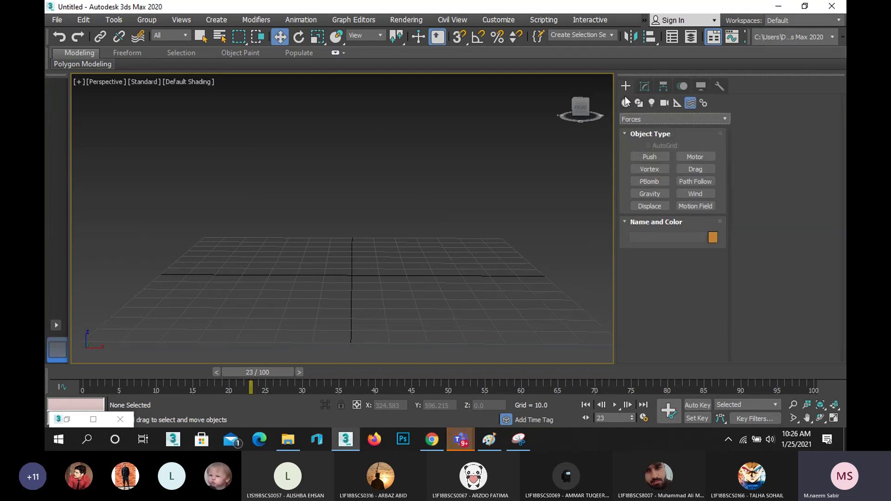
left_click(626, 103)
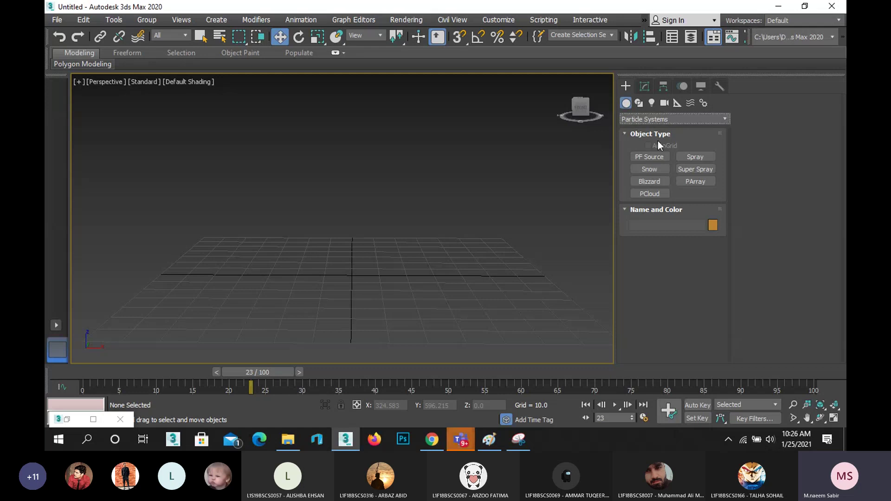
left_click(689, 153)
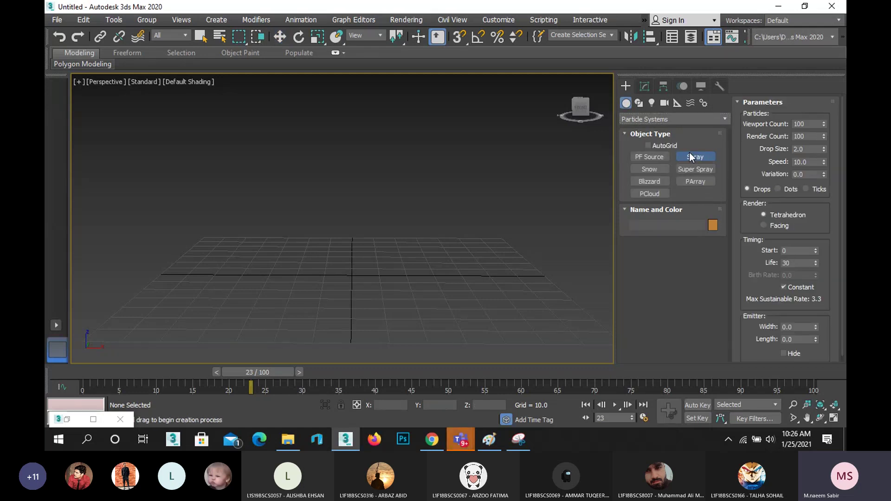
left_click(650, 169)
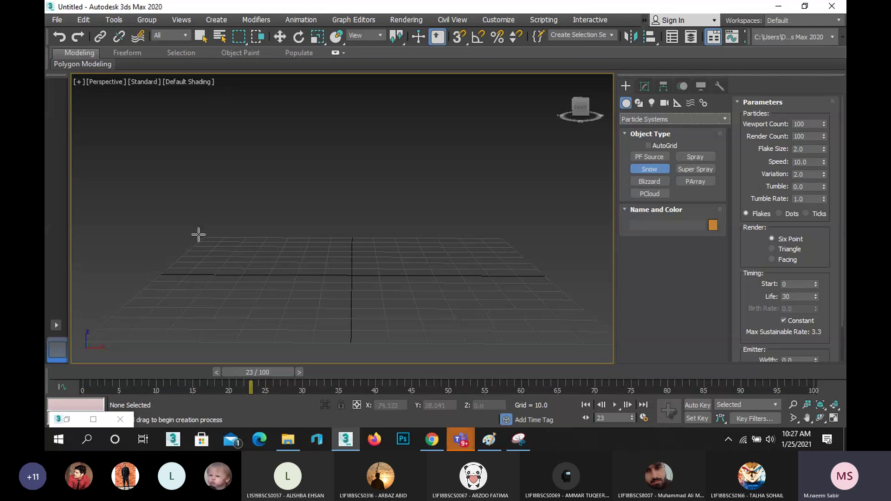
left_click_drag(203, 236, 626, 349)
key("w")
- Raise the snow emitter to about Z 215 and delete the leftover deflector beside it
scroll(358, 243, "down", 5)
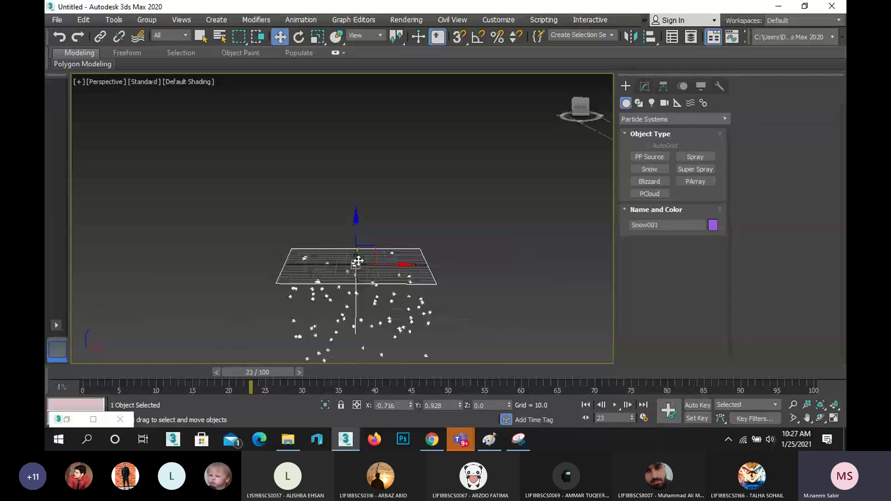
left_click_drag(358, 244, 413, 193)
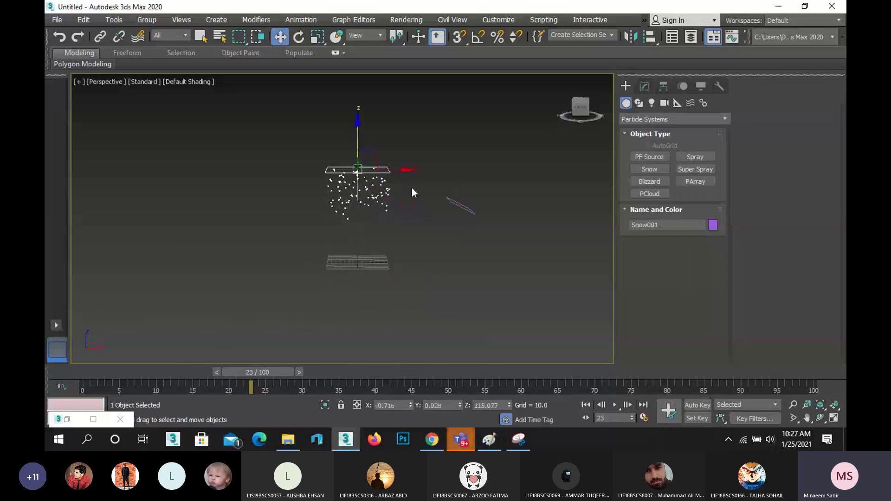
left_click_drag(449, 229, 448, 229)
key("Delete")
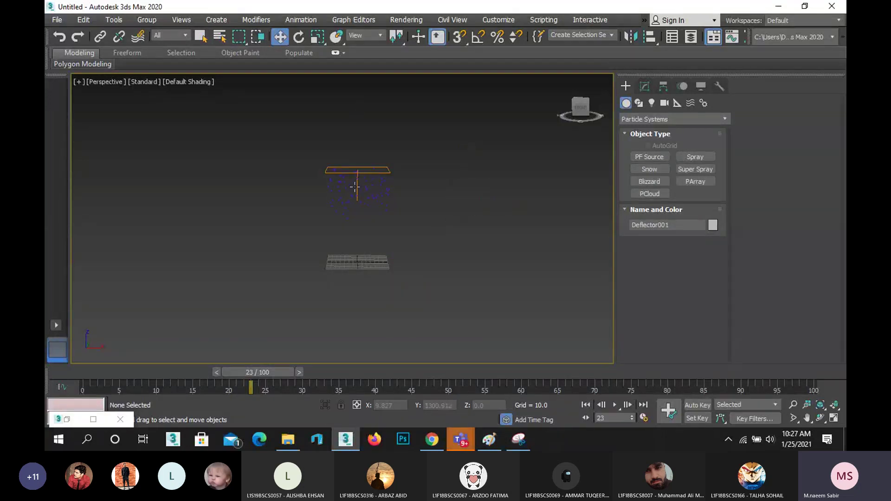
- Change the snow system's object color to a pale light blue
scroll(357, 183, "up", 4)
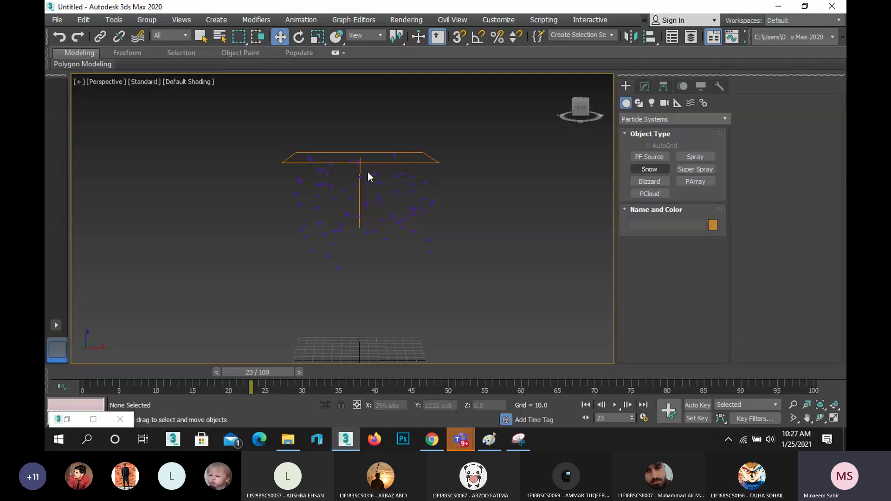
left_click(365, 163)
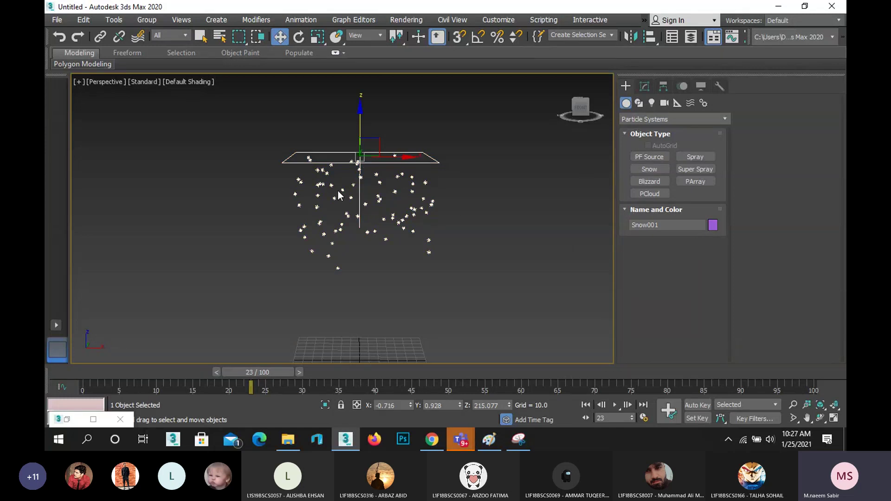
left_click(712, 225)
left_click(465, 184)
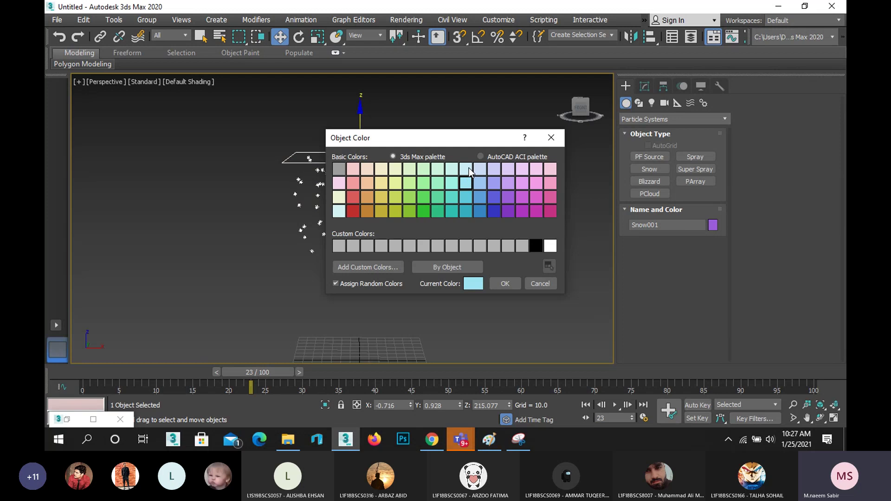
left_click(504, 283)
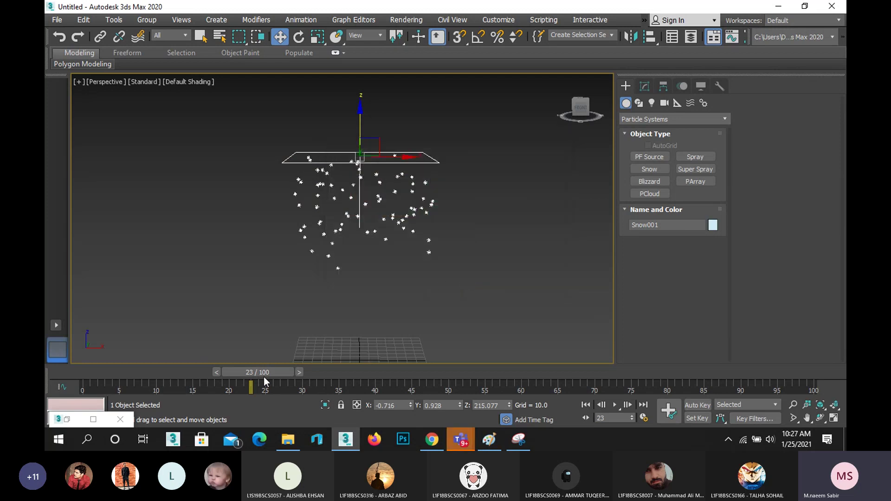
- Lower the snow emitter to about Z 162 and scrub the timeline to frame 33 to preview the falling flakes
left_click_drag(261, 373, 195, 367)
key("w")
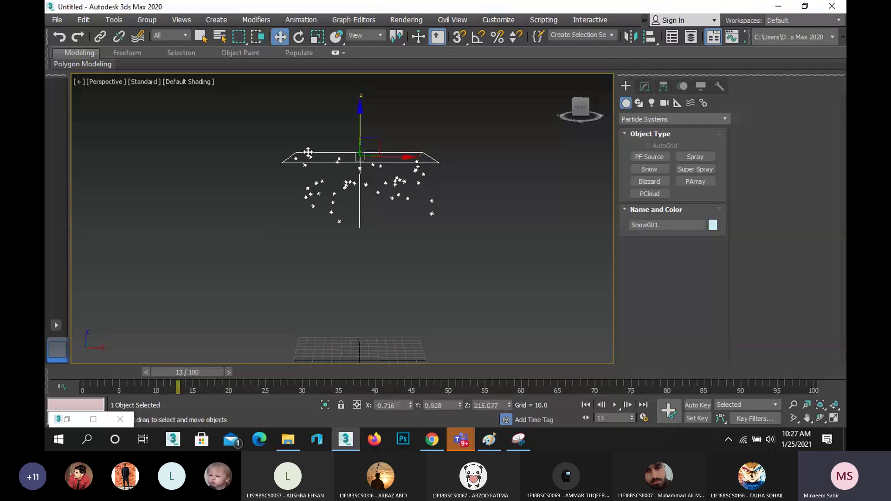
left_click_drag(360, 132, 356, 177)
left_click_drag(185, 379, 339, 371)
scroll(324, 276, "up", 2)
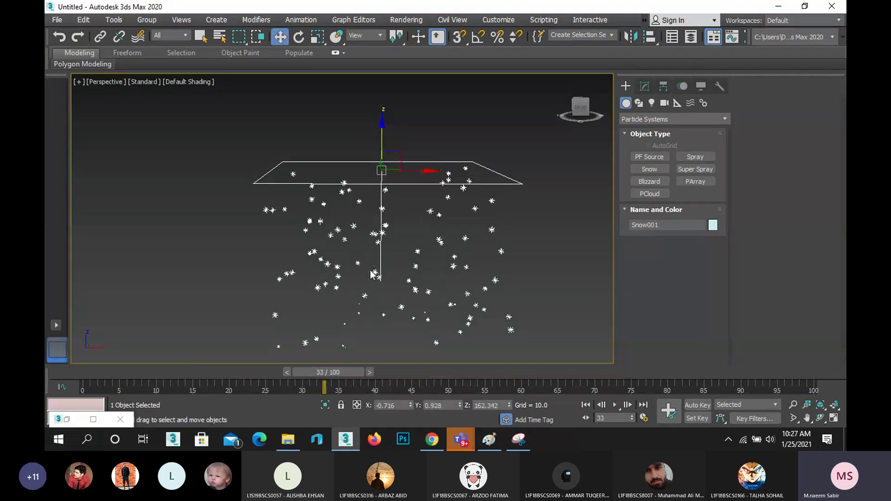
- Set the snow system's viewport count to 1000 particles
left_click(645, 86)
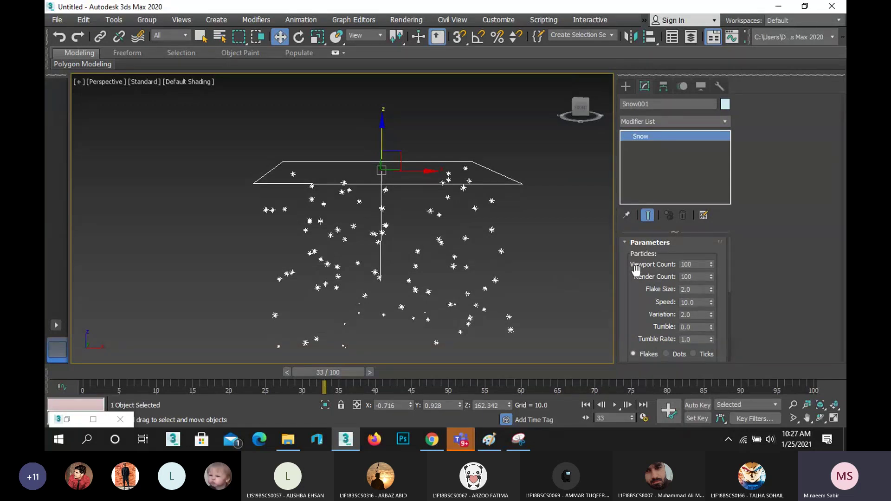
left_click(695, 263)
type("1000")
key("Return")
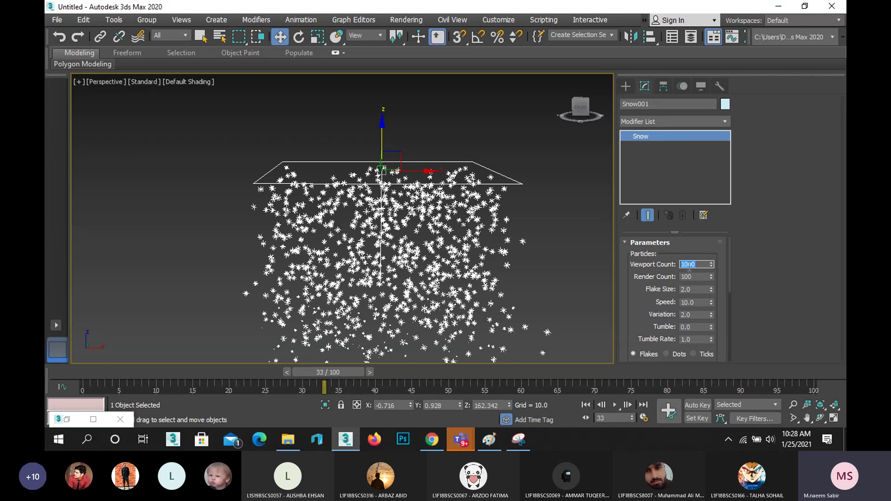
- Render the perspective view at frame 33 to check the snow, and close the render window
left_click(381, 250)
key("shift+q")
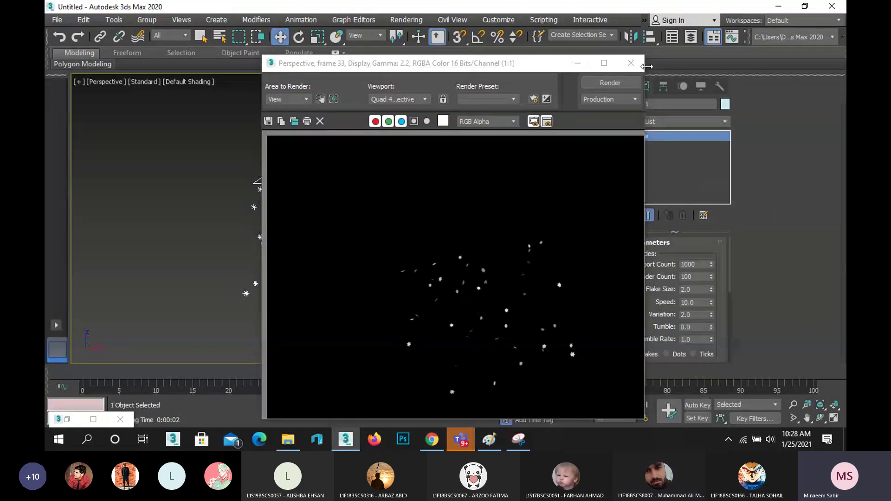
left_click(630, 63)
- Set the snow's render count to 1000 and render the perspective view again to check it
left_click(698, 276)
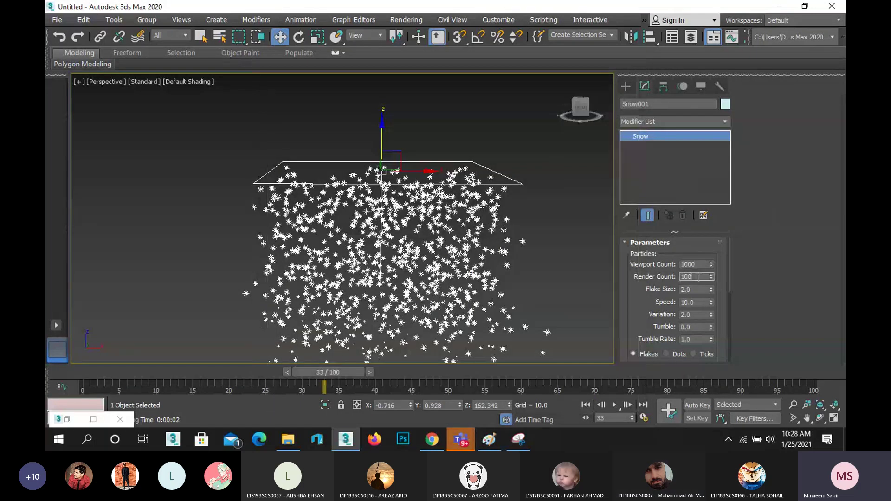
left_click(381, 236)
key("shift+q")
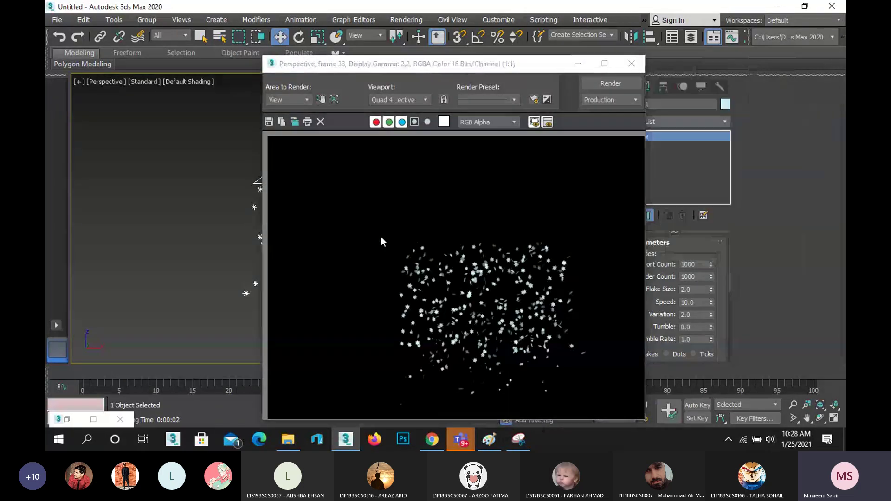
left_click(631, 65)
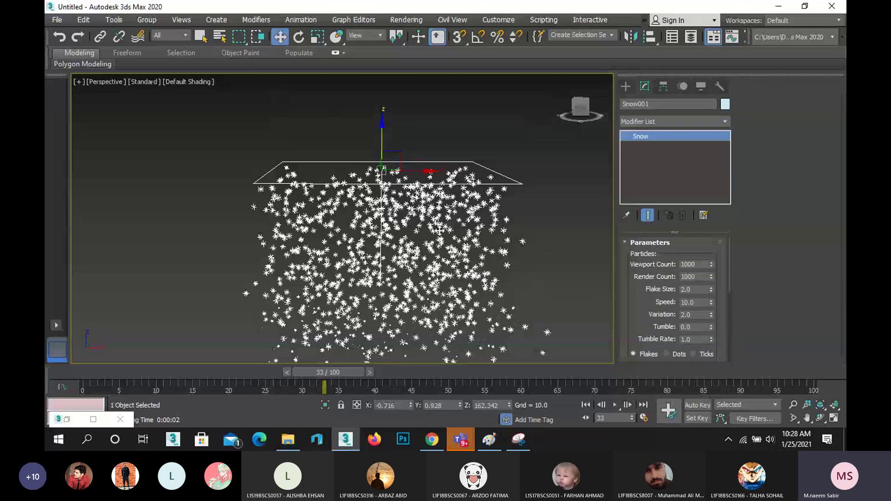
- Reduce the snow system's viewport count to 500 particles
middle_click_drag(406, 217, 393, 168)
scroll(393, 168, "down", 4)
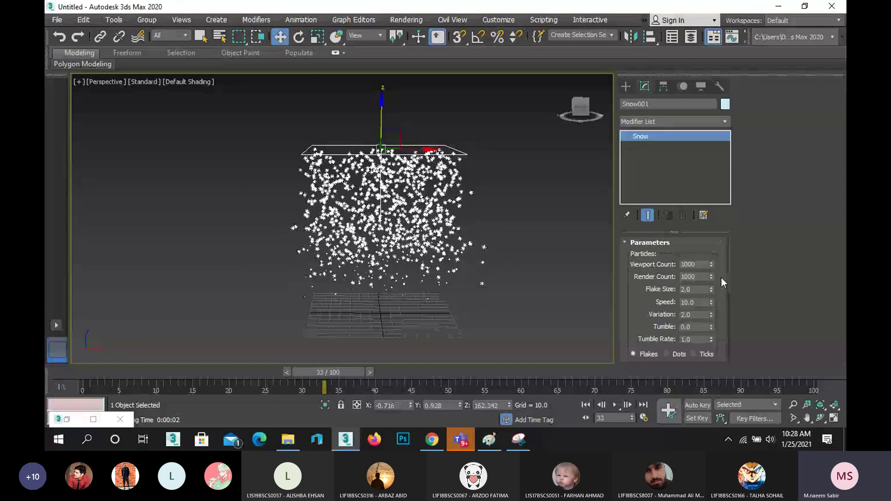
left_click_drag(705, 266, 675, 262)
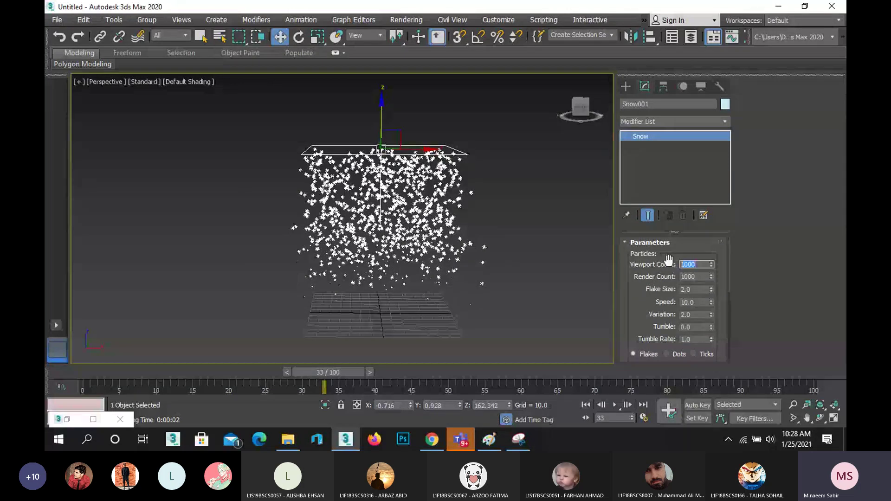
type("500")
key("Return")
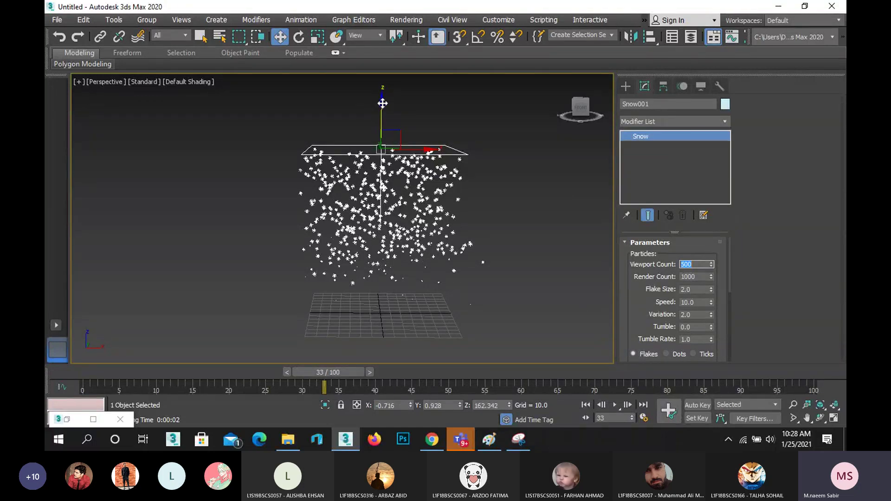
- Lower the snow emitter to about 145 on Z and create a ground plane beneath it that covers the grid
left_click_drag(383, 103, 382, 121)
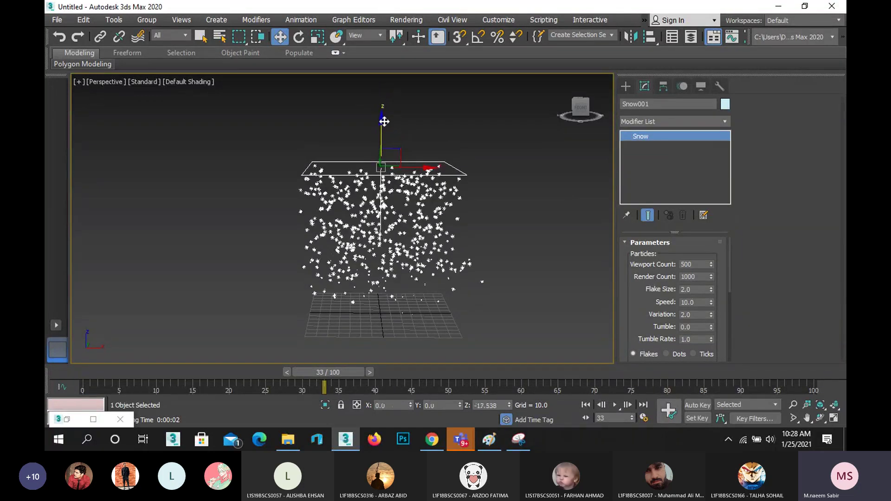
left_click(630, 87)
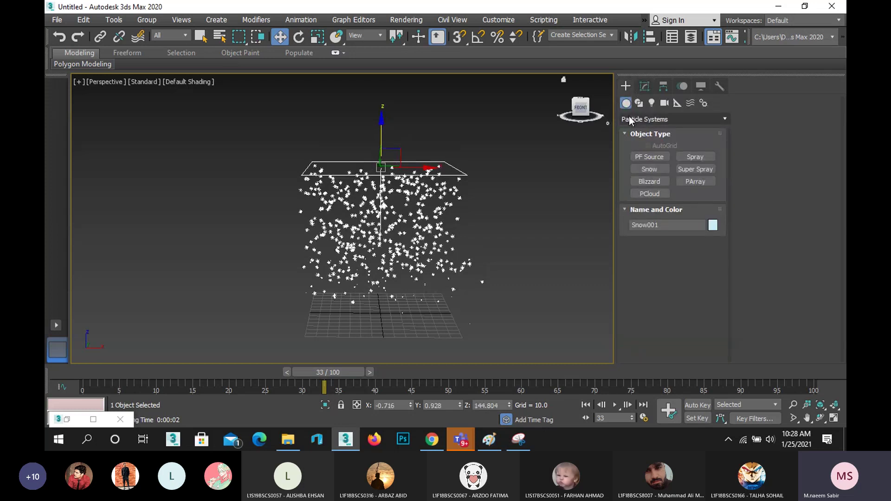
left_click(630, 118)
left_click(633, 126)
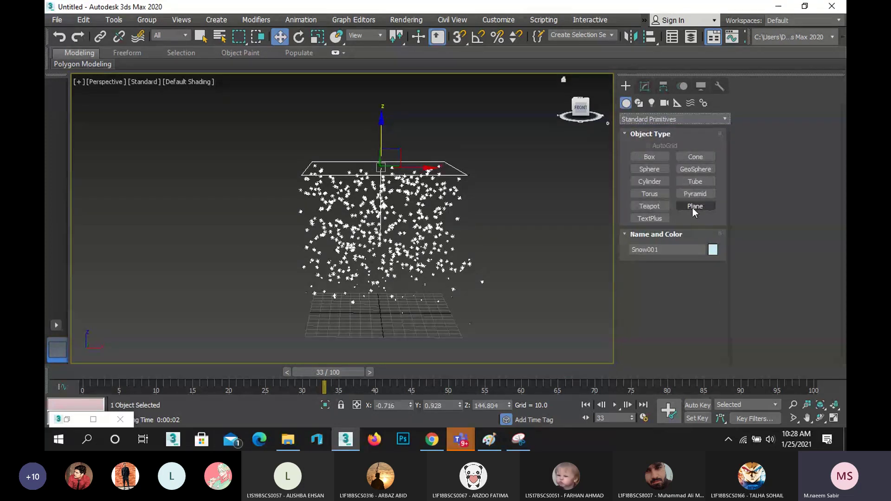
left_click(695, 206)
mouse_move(294, 346)
left_mouse_down()
mouse_move(340, 313)
mouse_move(494, 269)
mouse_move(480, 281)
left_mouse_up()
right_click(479, 281)
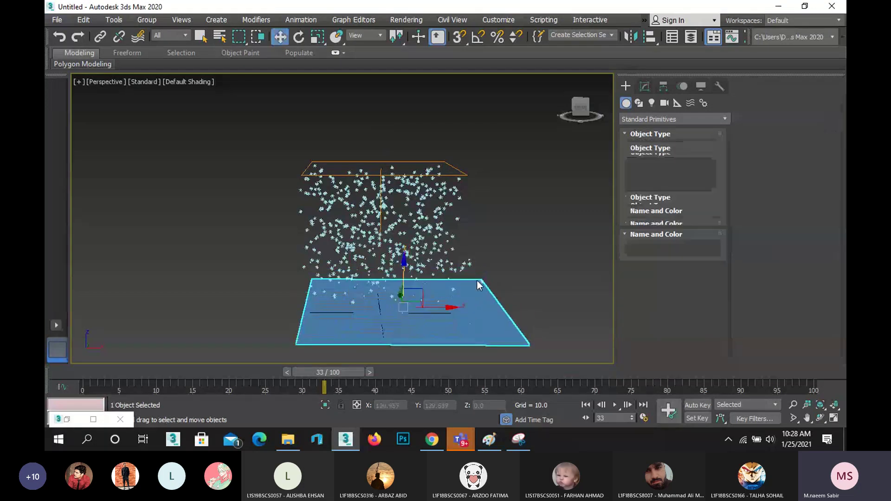
- Centre the ground plane at the world origin by zeroing its absolute X and Y positions
right_click(281, 37)
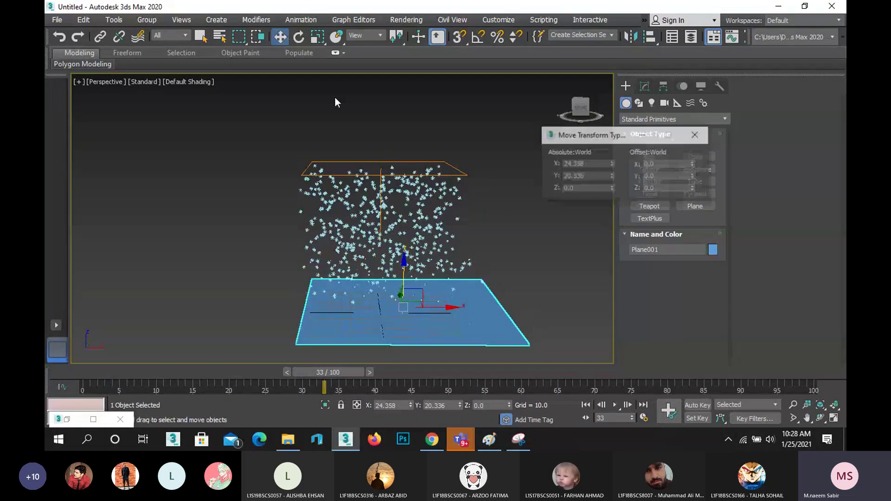
right_click(612, 164)
right_click(611, 175)
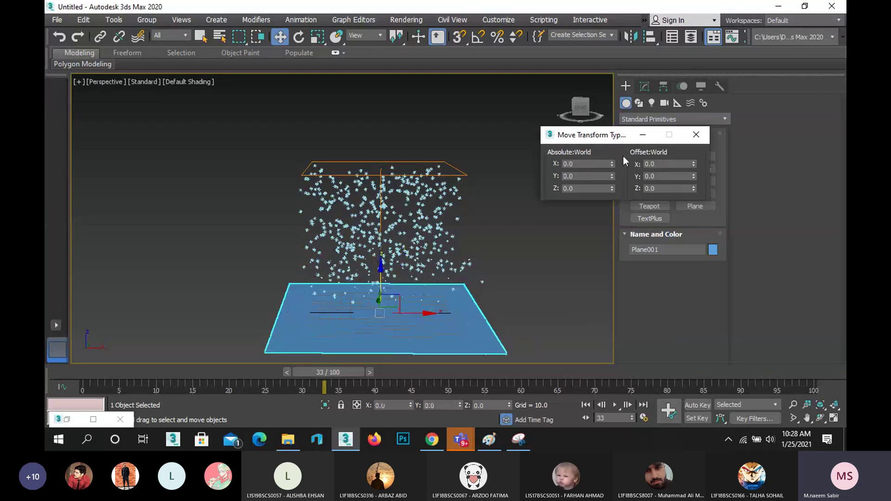
left_click(688, 137)
- Change the ground plane's object color to orange and raise the plane slightly, to about 0.9 on Z
scroll(370, 303, "up", 4)
middle_click_drag(370, 302, 371, 309)
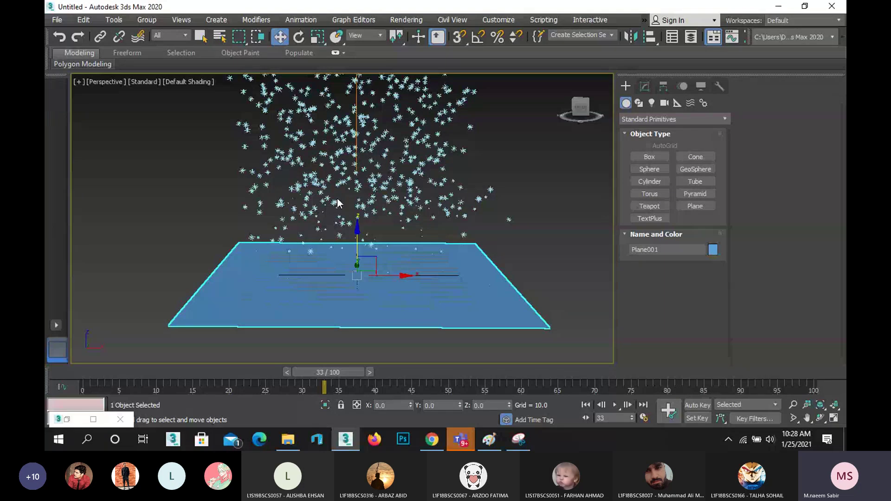
left_click(366, 197)
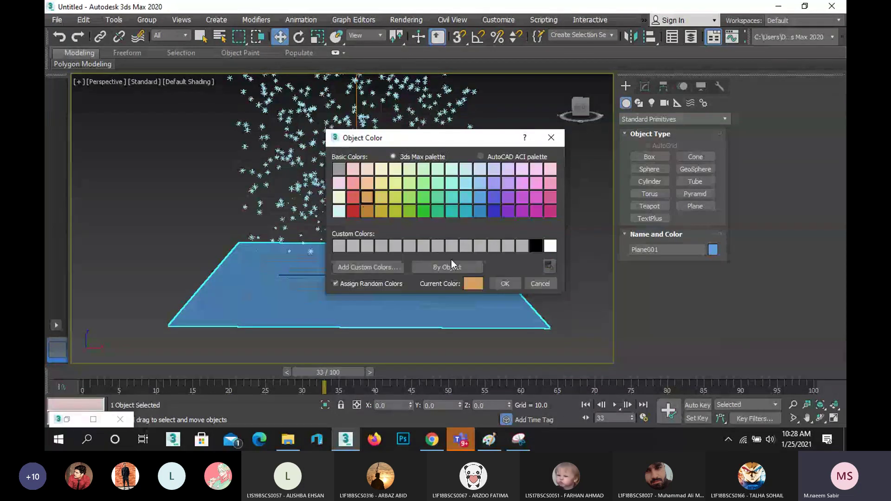
left_click(495, 286)
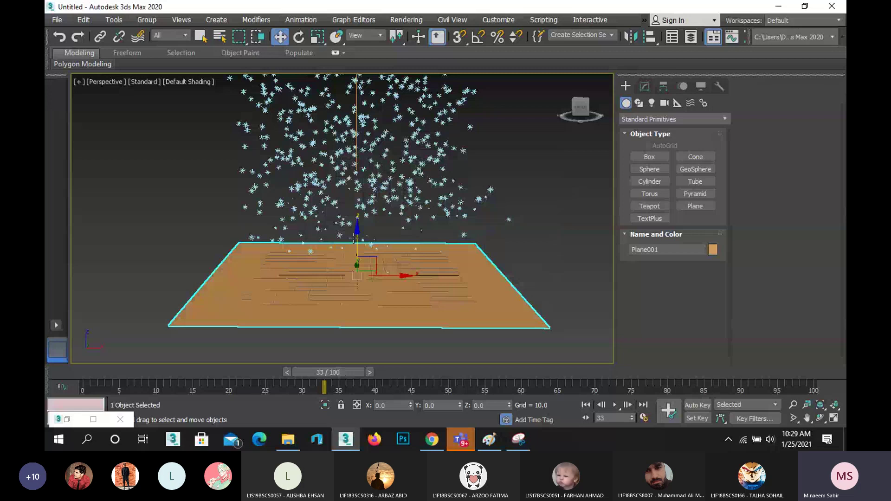
left_click_drag(357, 241, 357, 239)
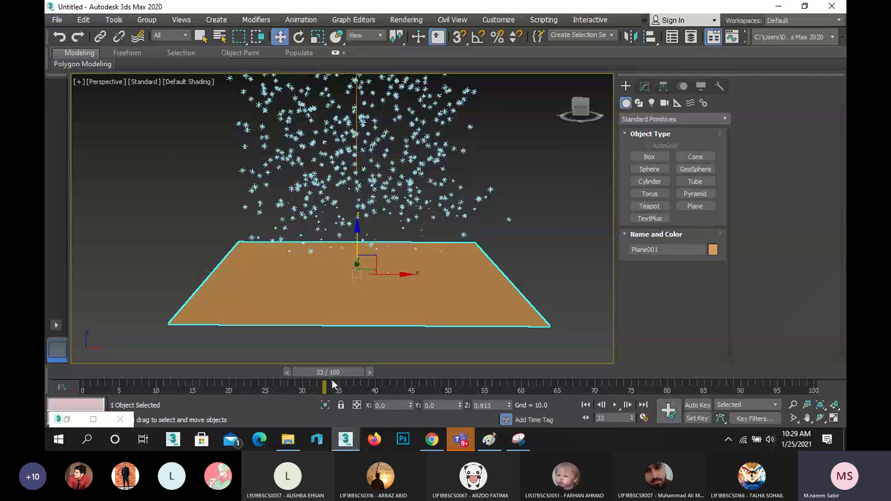
- Raise the snow emitter to about 207 on Z, scrubbing between frames 53 and 60 to check the snowfall above the plane
left_click_drag(340, 371, 530, 374)
left_click(820, 418)
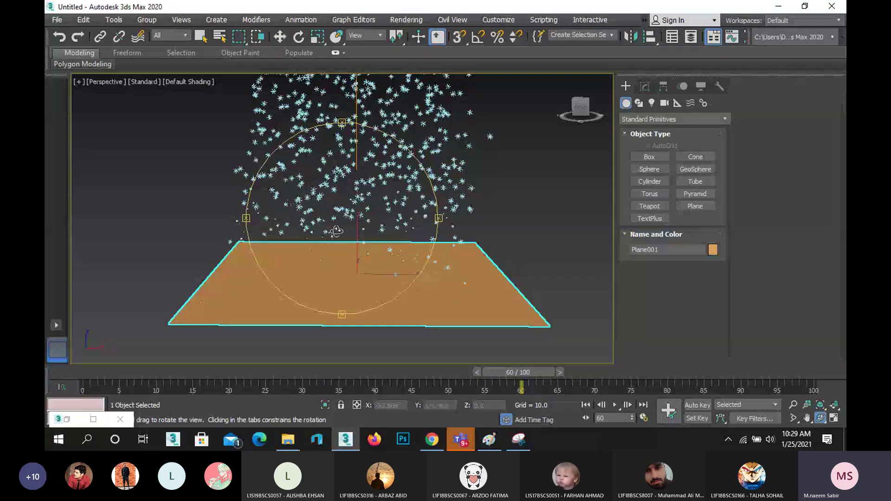
mouse_move(352, 260)
left_mouse_down()
mouse_move(348, 216)
mouse_move(351, 255)
left_mouse_up()
right_click(351, 255)
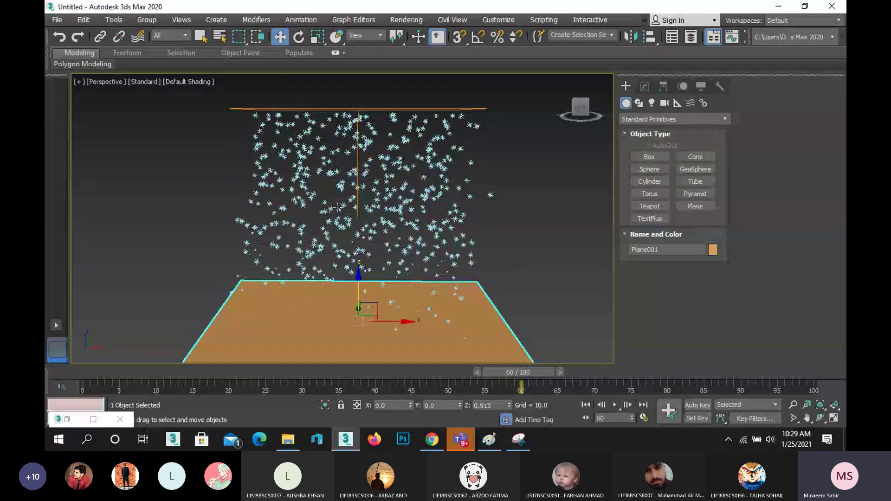
scroll(329, 235, "down", 3)
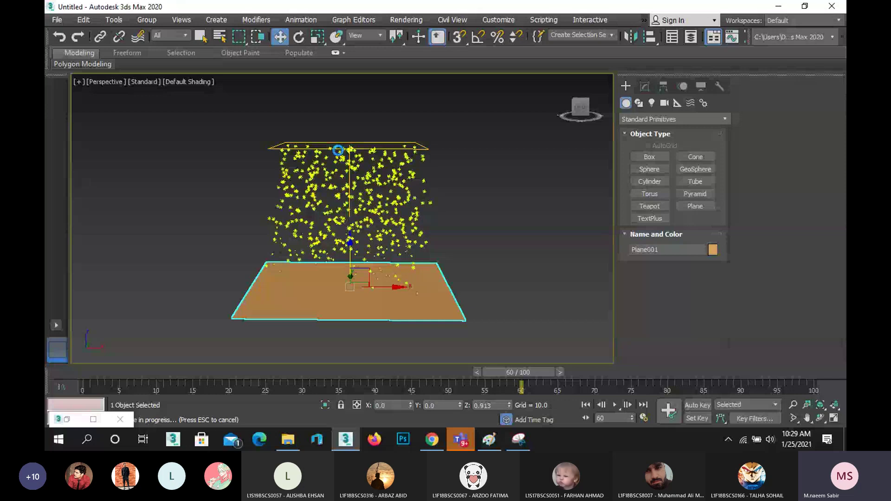
left_click(349, 160)
left_click_drag(352, 110, 354, 46)
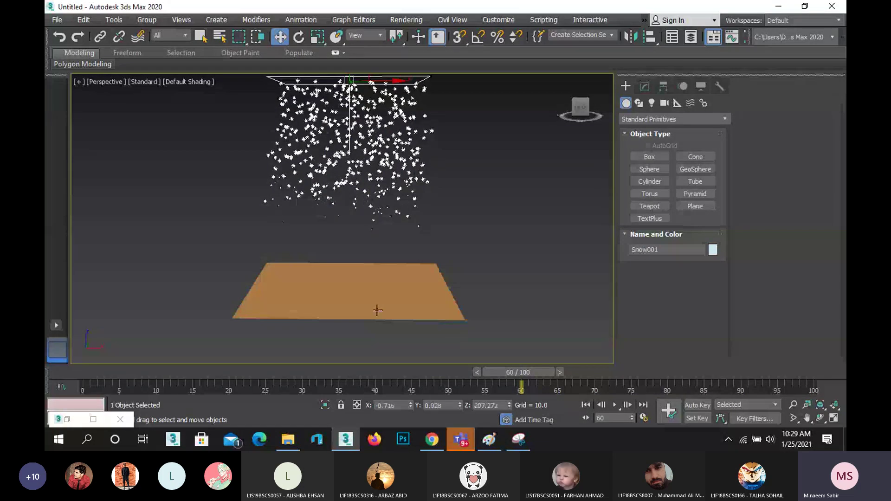
left_click_drag(519, 372, 472, 374)
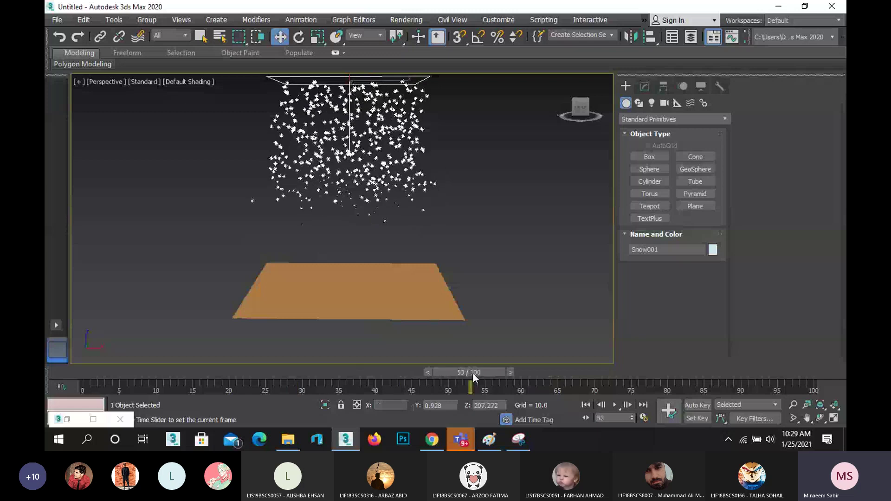
middle_click_drag(307, 242, 310, 262)
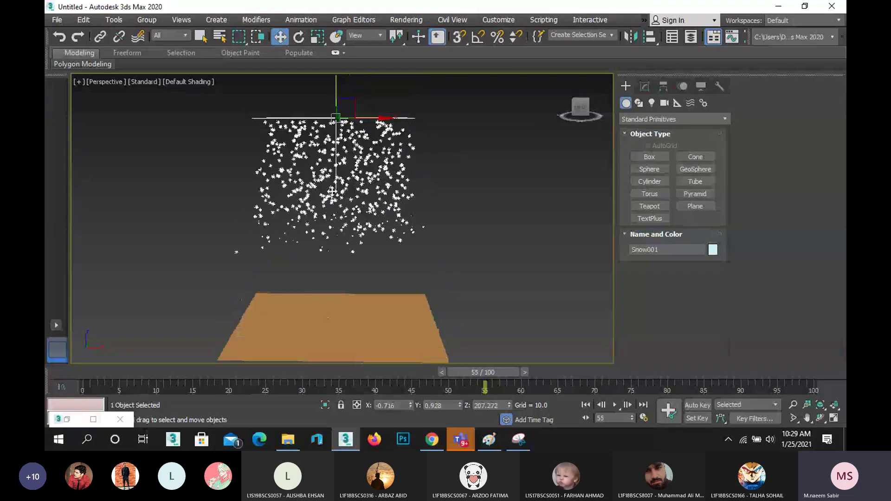
- Set the snow system's flake size to 1.0
left_click(643, 87)
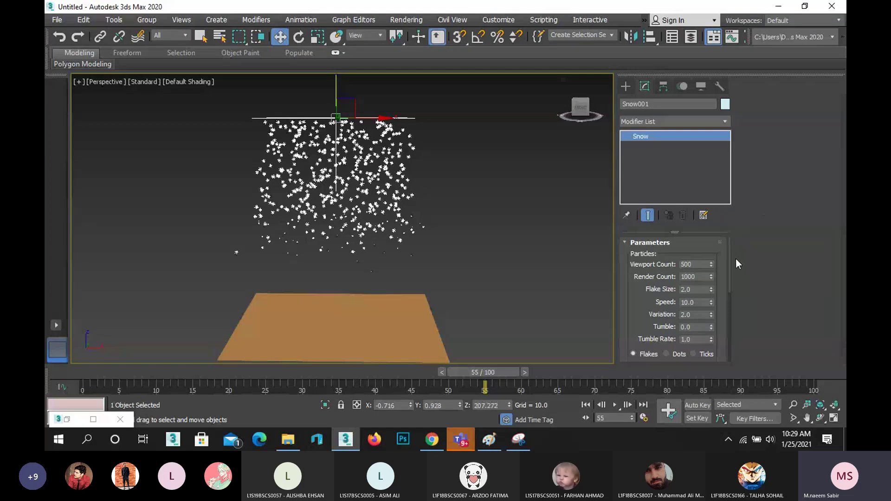
left_click_drag(641, 300, 643, 289)
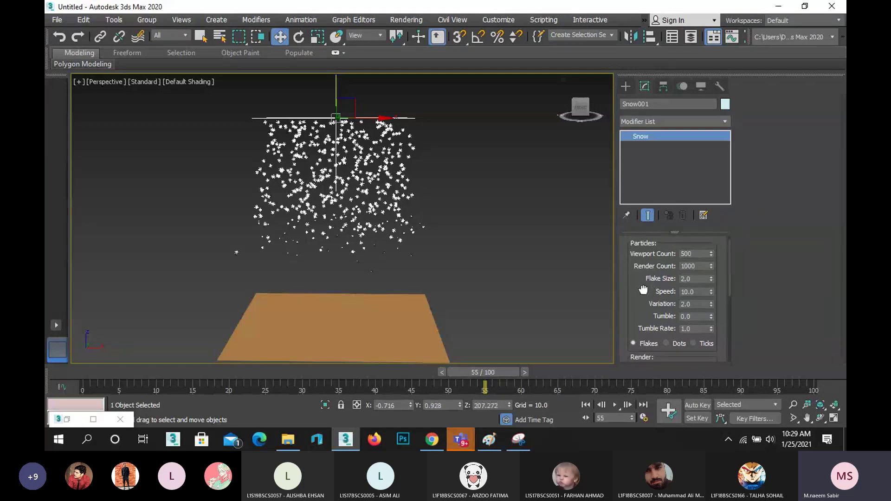
scroll(403, 176, "up", 2)
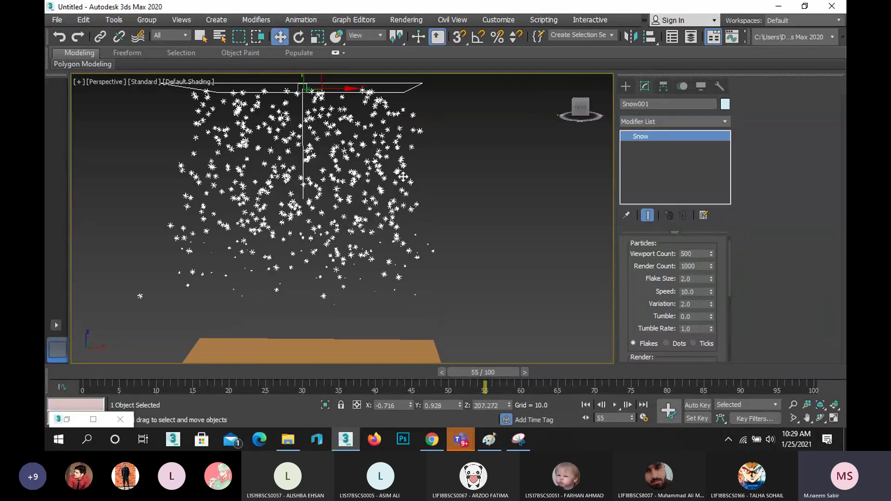
left_click(697, 277)
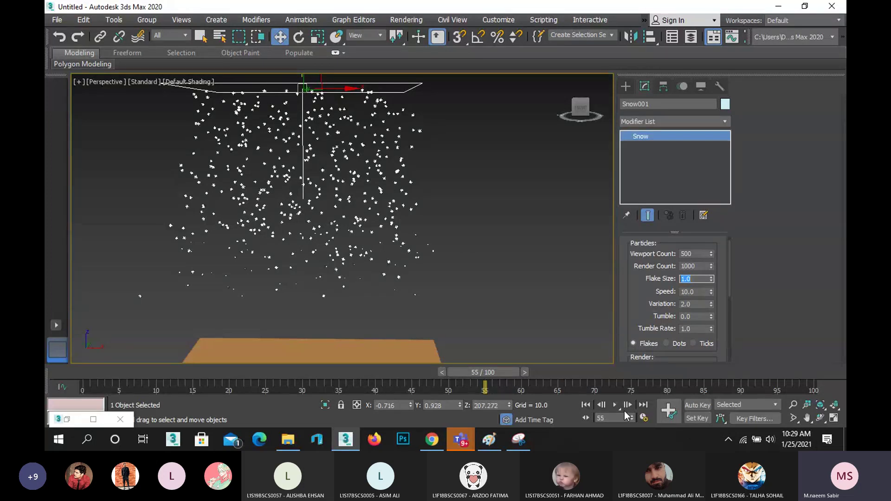
- Play the animation and set the snow's particle speed to 5
left_click(616, 405)
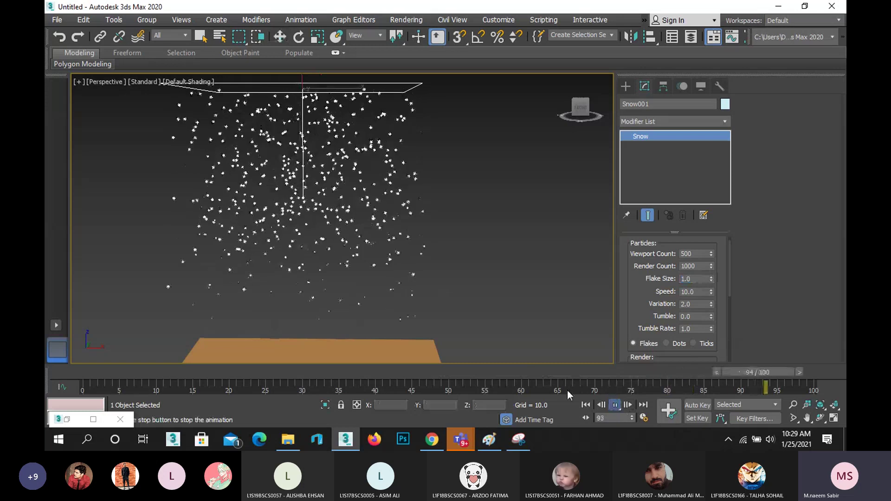
left_click_drag(699, 292, 671, 293)
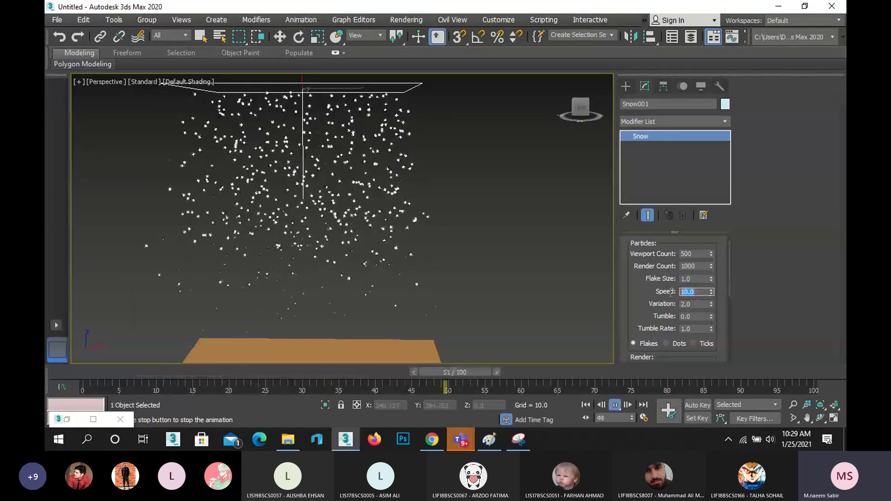
type("5")
key("Return")
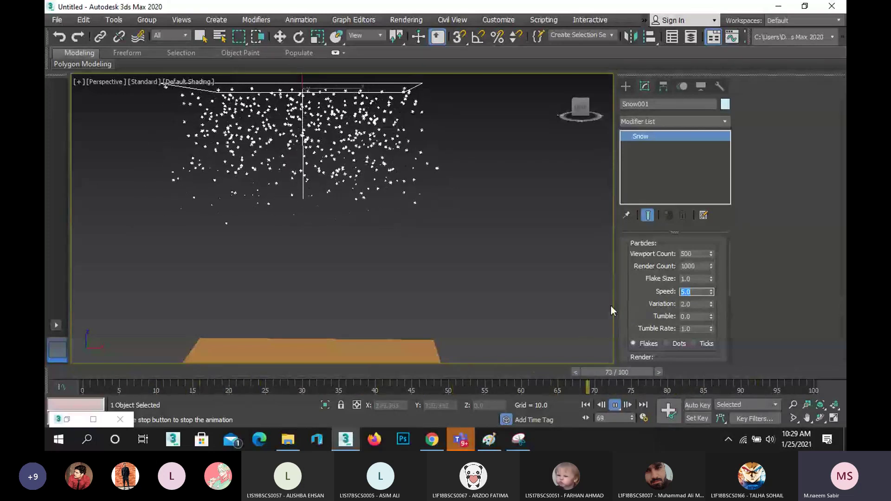
- Stop playback at frame 54 and render a close view of the snow with Six Point flakes
left_click_drag(628, 294, 629, 199)
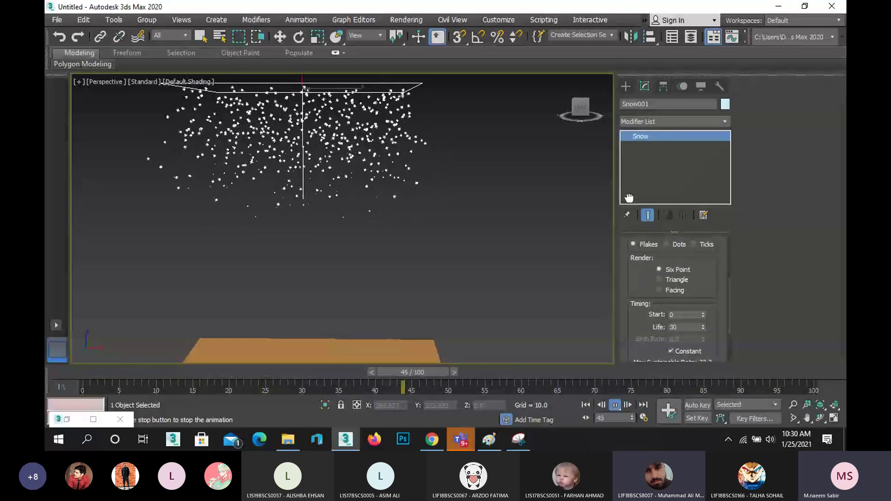
mouse_move(465, 375)
left_mouse_down()
mouse_move(417, 376)
mouse_move(477, 376)
left_mouse_up()
key("w")
left_click_drag(628, 305, 628, 302)
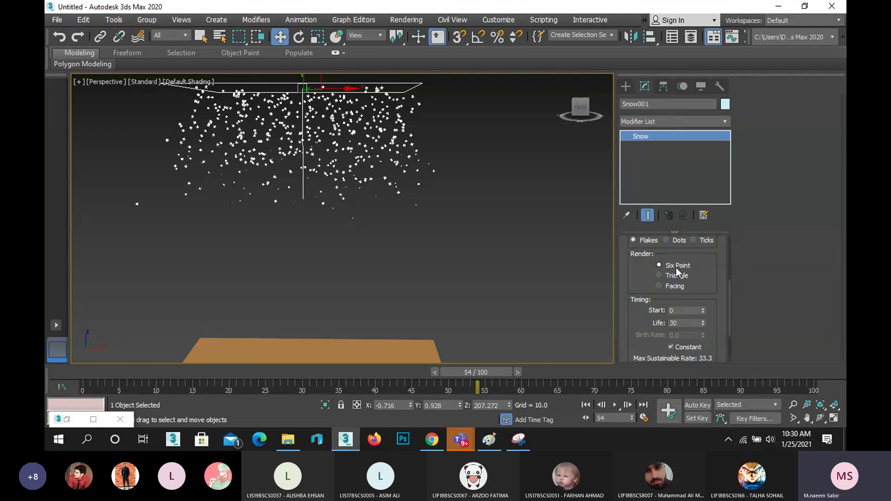
scroll(418, 132, "up", 5)
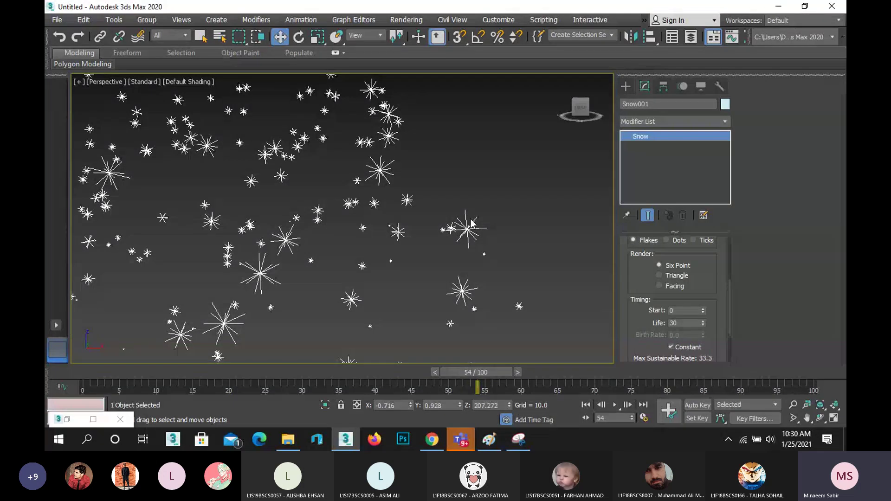
key("shift+q")
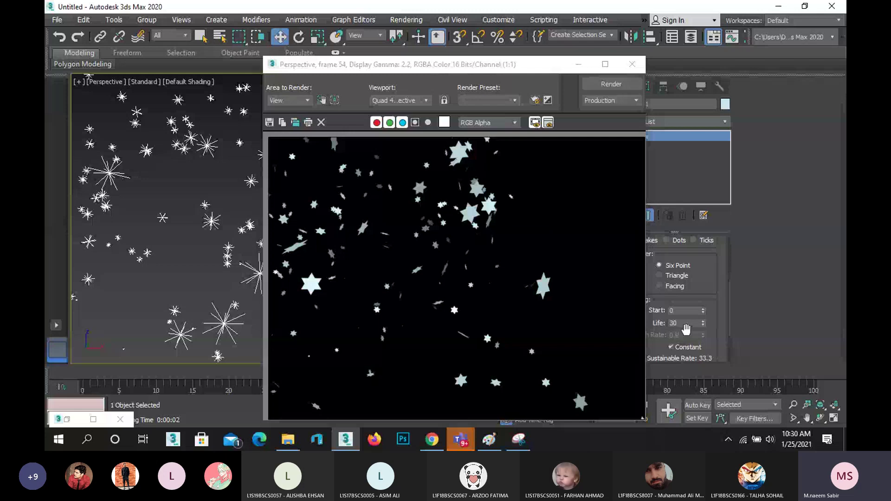
- Render the snow with Triangle and Facing flakes for comparison, restore Six Point, and close the render window
left_click(677, 277)
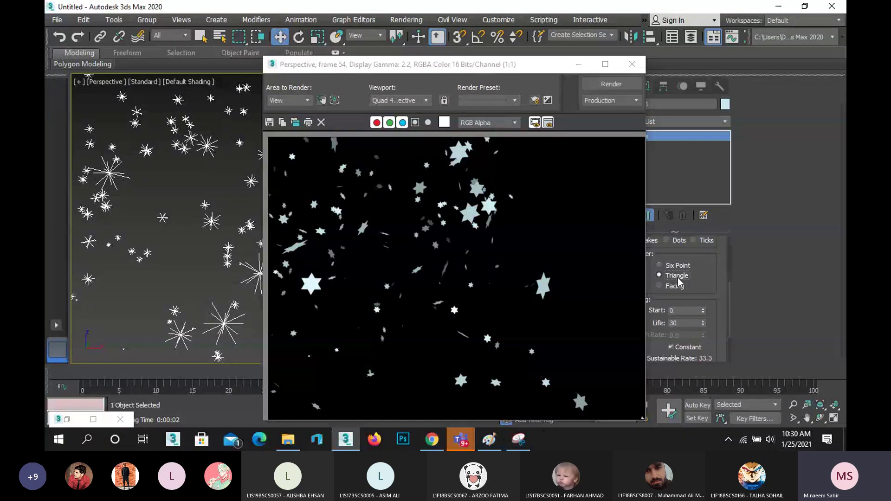
left_click(609, 84)
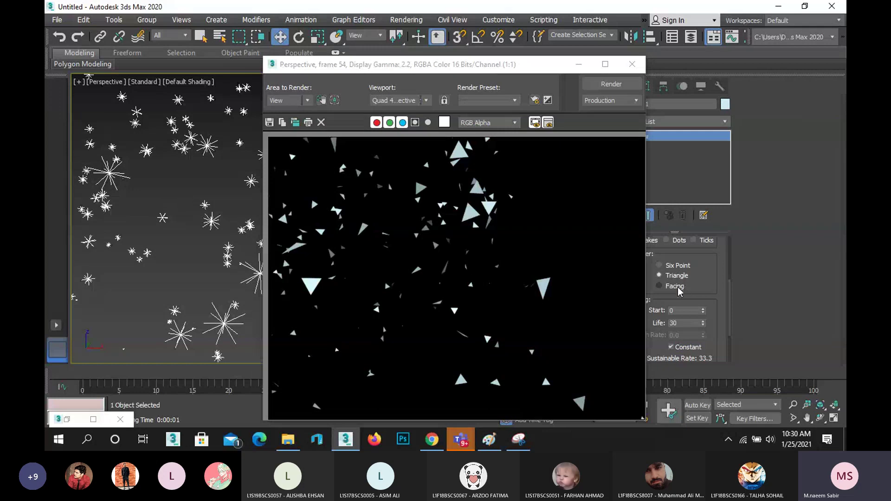
left_click(610, 83)
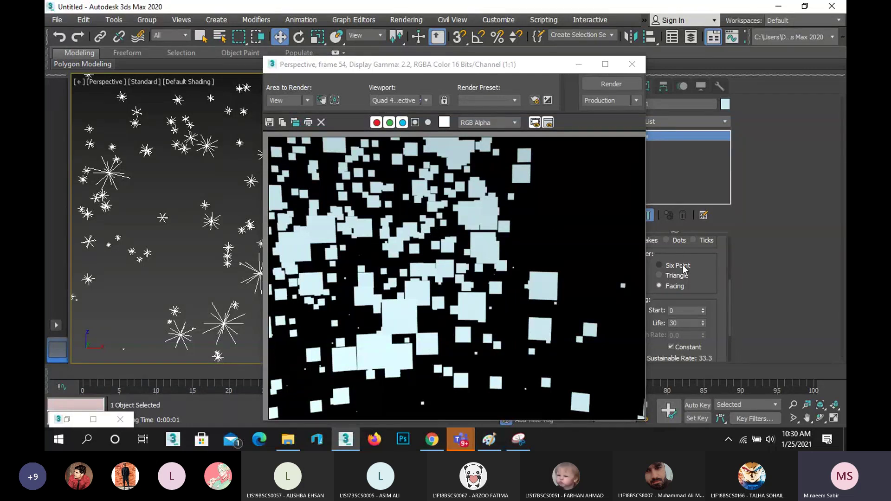
left_click(631, 65)
- Set the life of the snow particles to 100 frames
left_click_drag(700, 290, 699, 276)
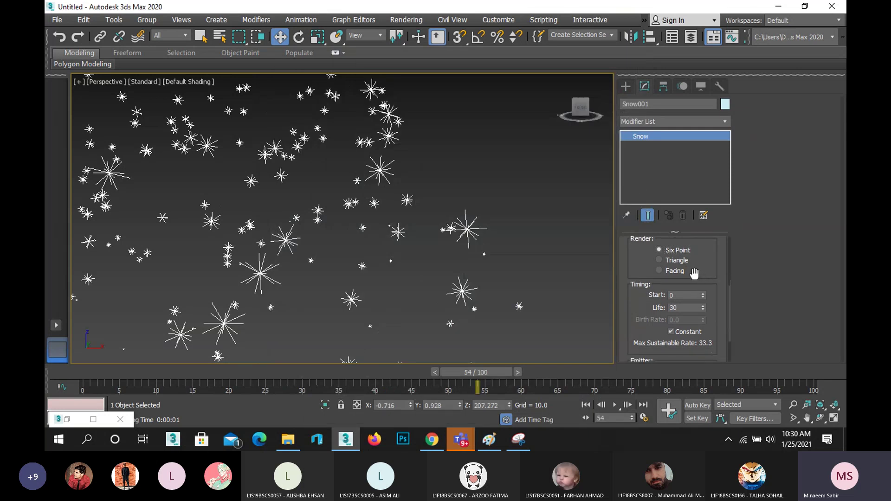
left_click(677, 297)
scroll(398, 272, "down", 5)
middle_click_drag(388, 266, 458, 209)
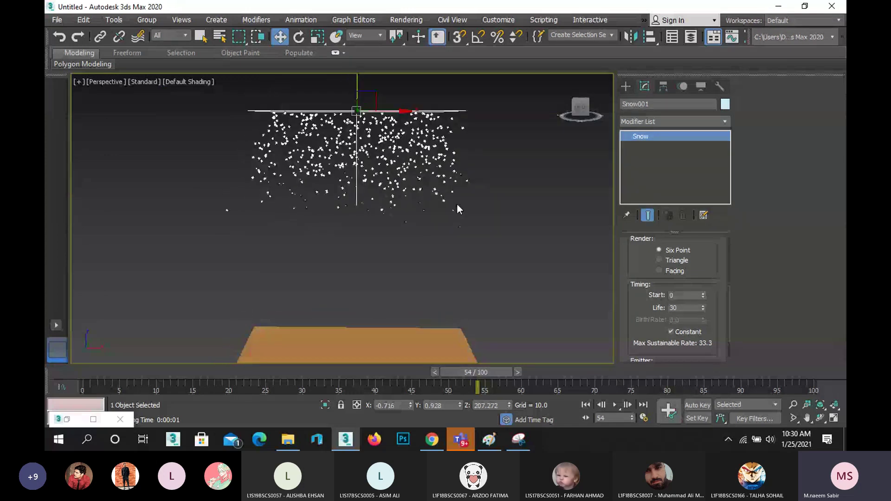
double_click(686, 307)
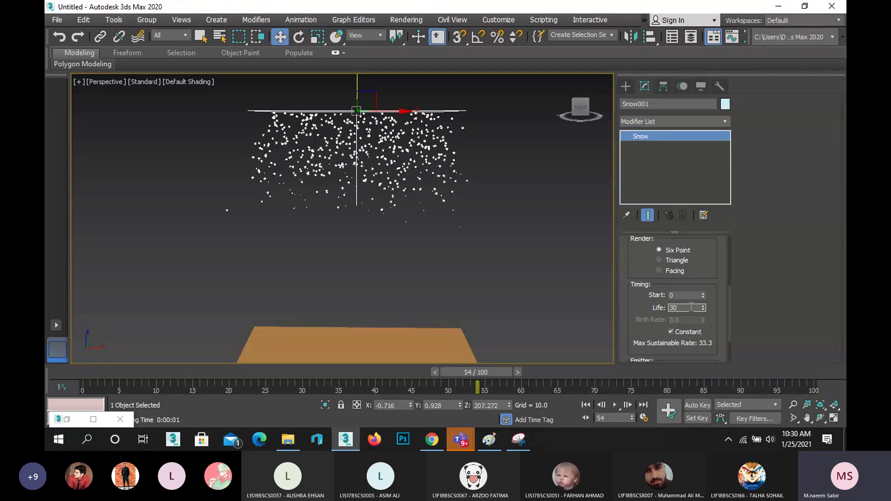
double_click(691, 307)
type("100")
key("Return")
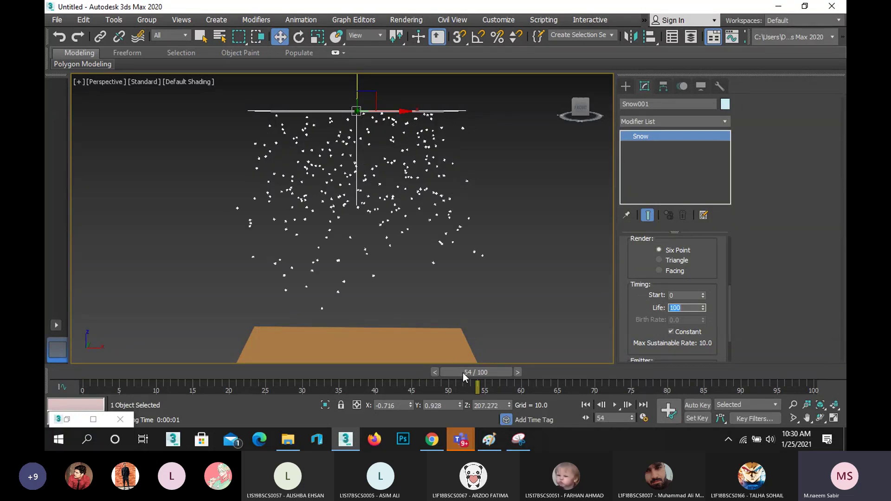
- Scrub the timeline back to frame 0 to review the snowfall with the longer particle life
left_click_drag(463, 372, 103, 367)
key("w")
scroll(262, 216, "down", 3)
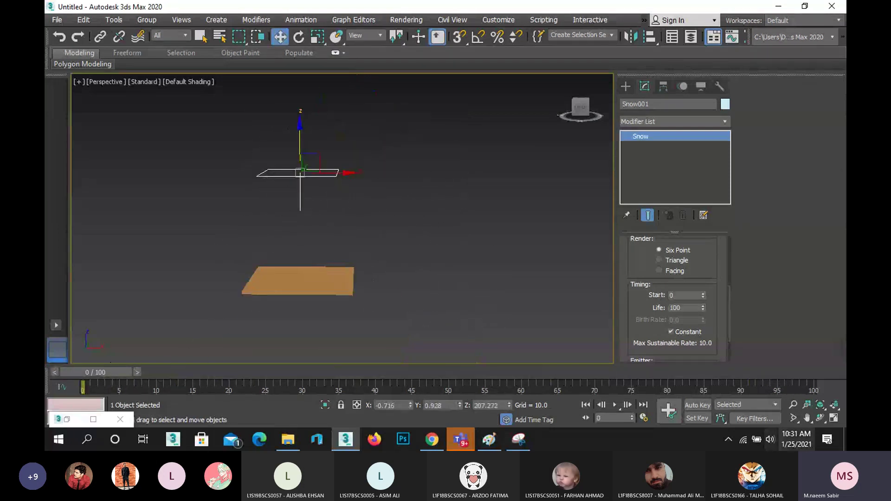
- Play the snow animation, return to frame 0, and scrub over the first few frames to check how the particles start
left_click(614, 404)
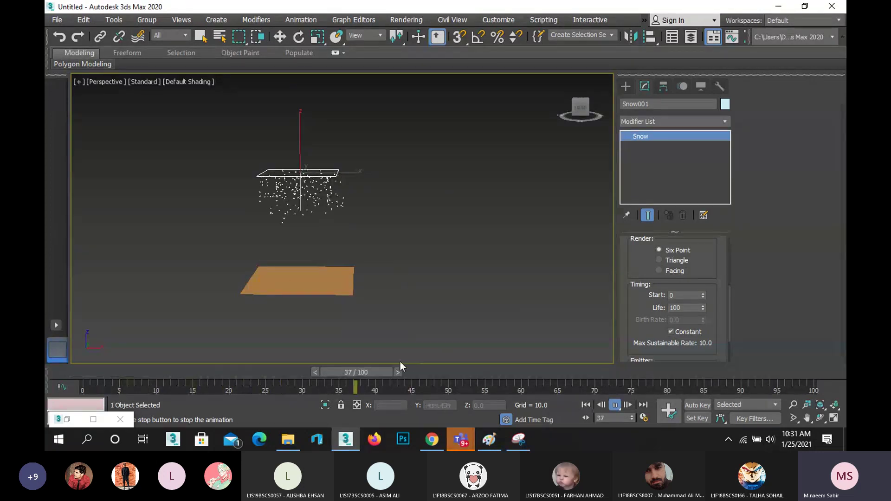
left_click_drag(410, 372, 45, 405)
key("w")
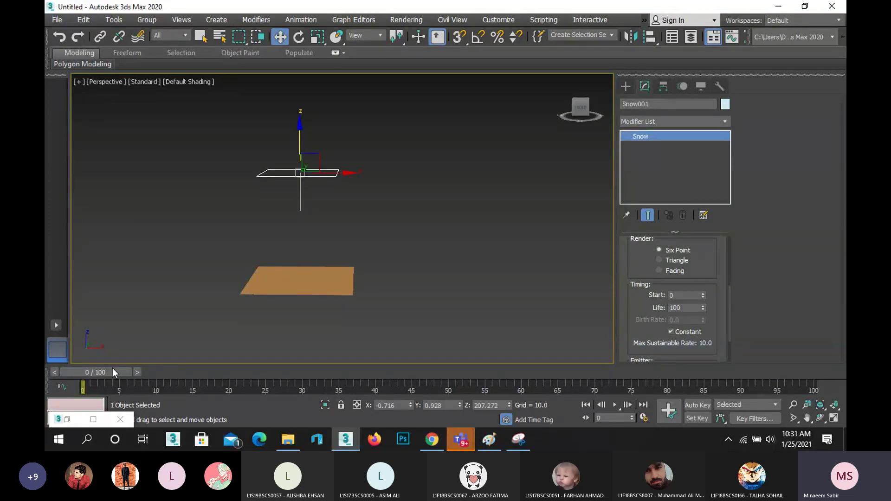
left_click_drag(113, 372, 137, 378)
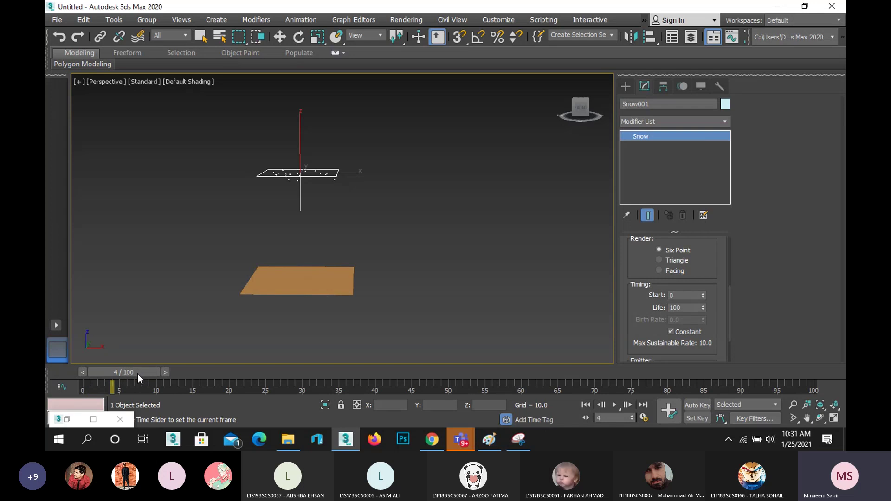
key("w")
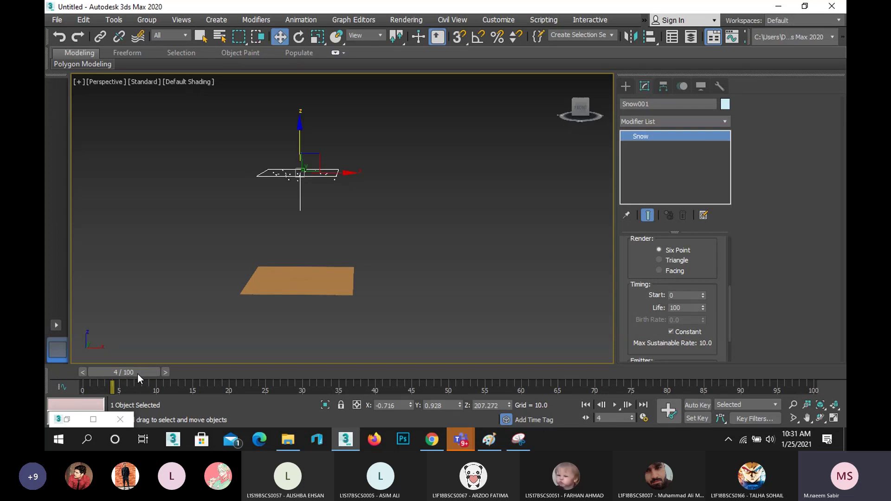
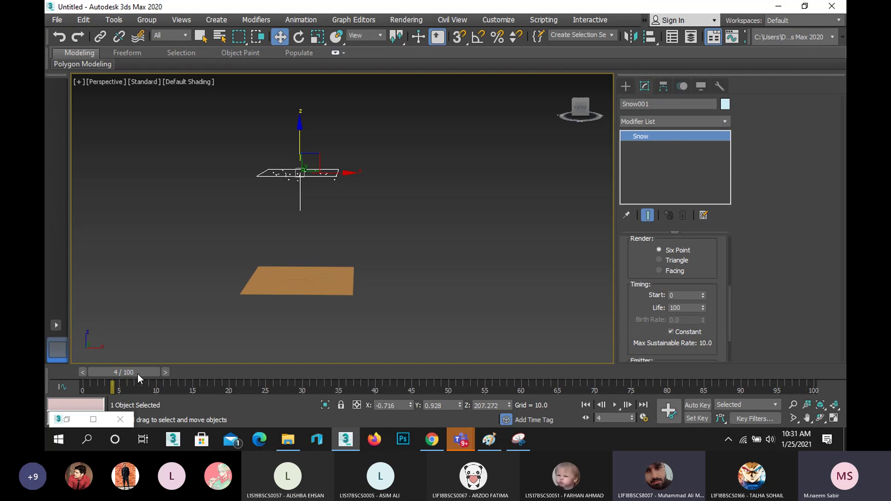
left_click_drag(137, 374, 87, 359)
key("w")
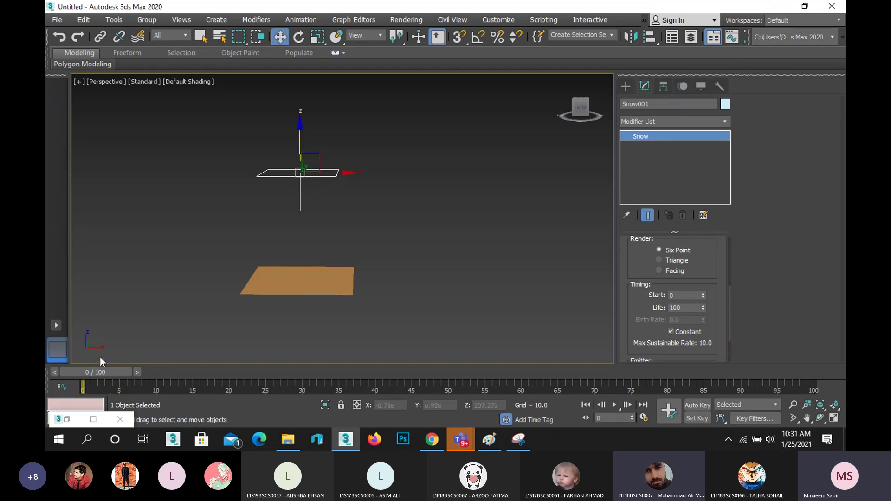
- Scrub the timeline to frame 100 and back to frame 0 to review the full snowfall over the plane
scroll(278, 239, "up", 2)
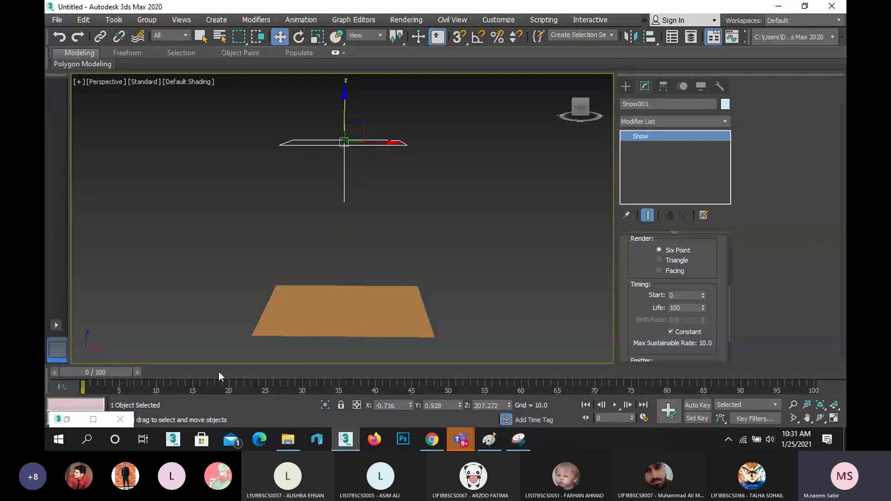
left_click_drag(97, 370, 767, 374)
left_click_drag(773, 418, 806, 419)
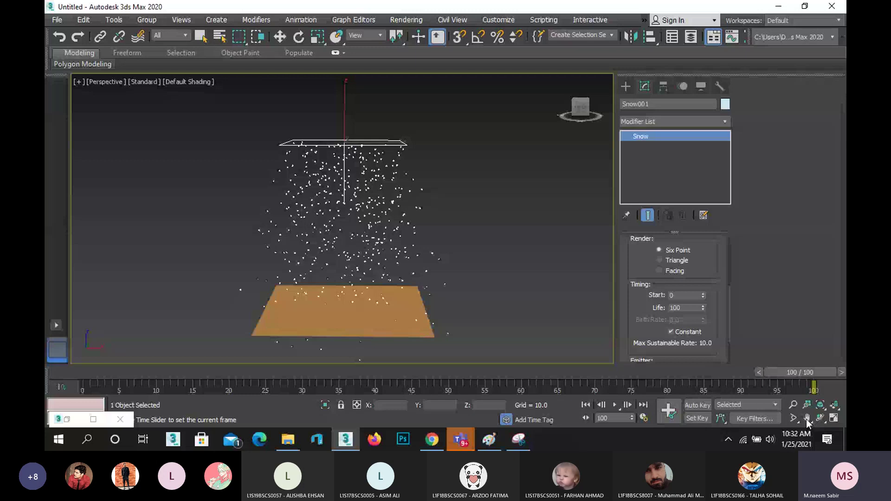
left_click_drag(806, 418, 45, 443)
key("w")
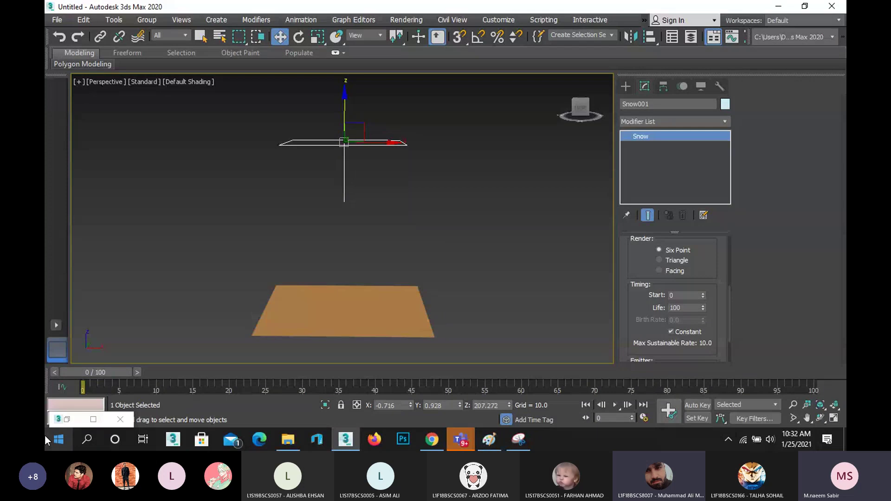
- Set the start frame of the snow particles to -100
left_click(680, 296)
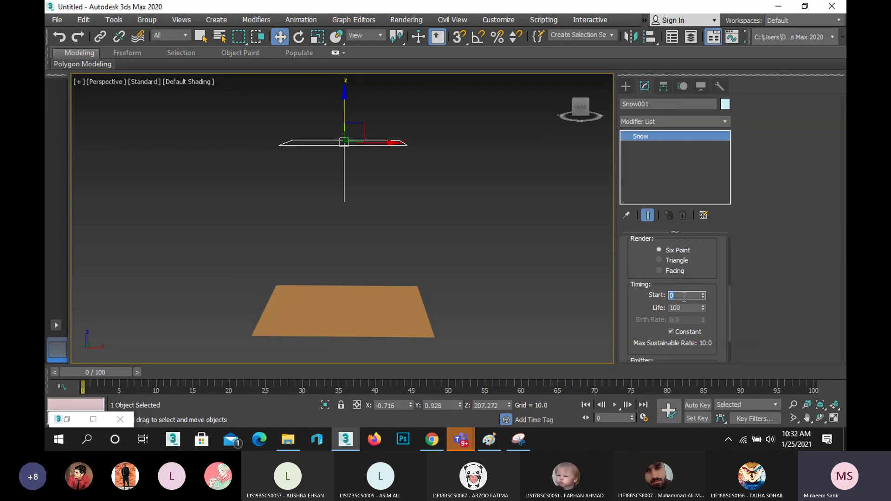
type("-10")
key("Return")
left_click(680, 295)
type("0")
key("Return")
- Play and scrub the animation to review the snowfall with the earlier start, and return to frame 0
left_click(615, 406)
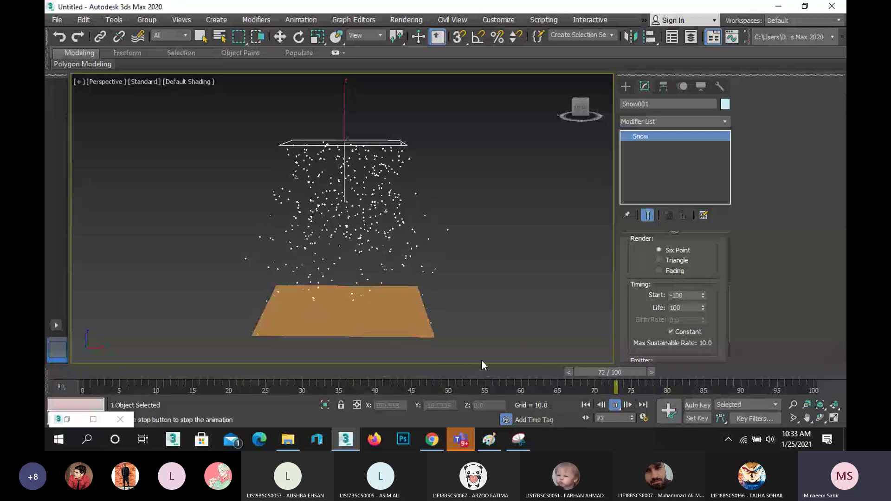
left_click_drag(410, 371, 274, 389)
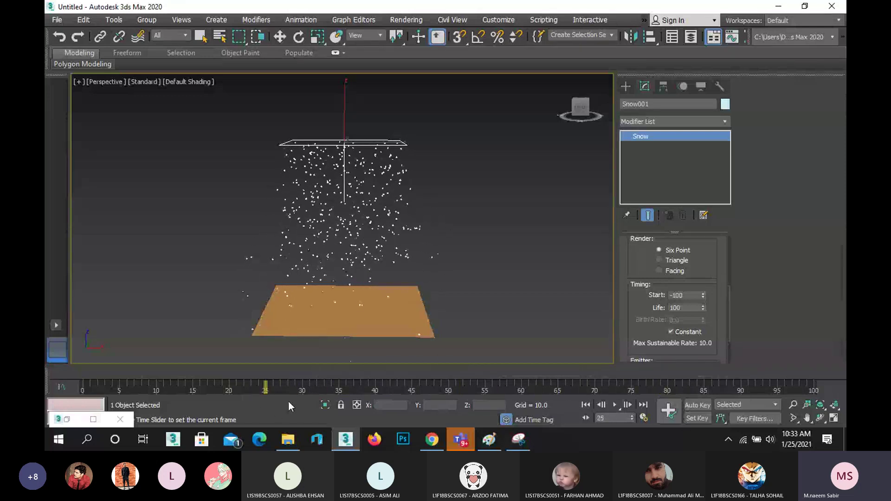
key("w")
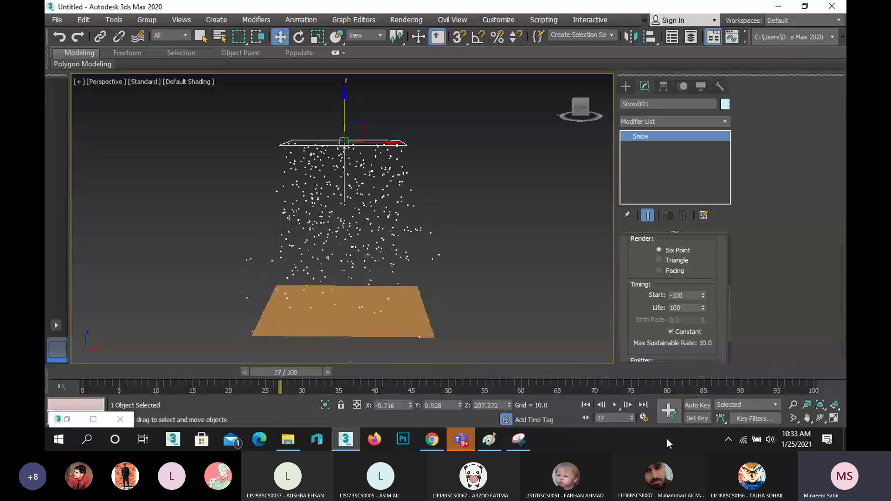
left_click(615, 405)
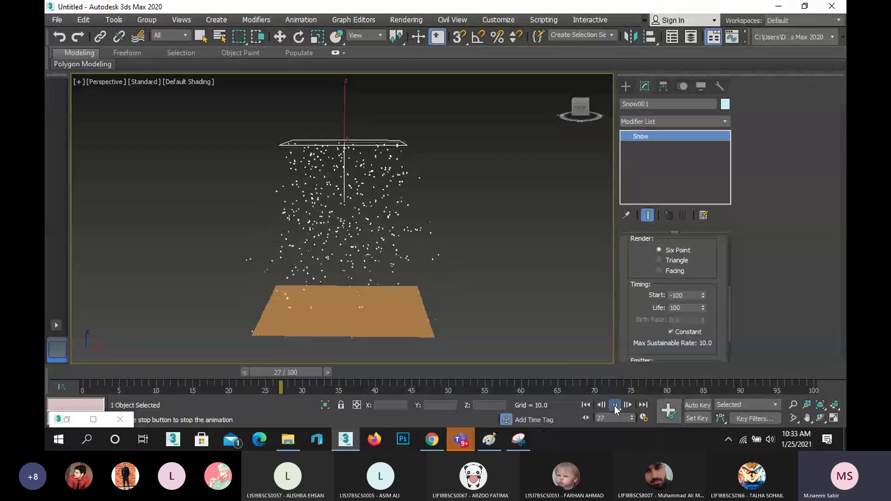
left_click(205, 373)
left_click_drag(216, 392, 52, 381)
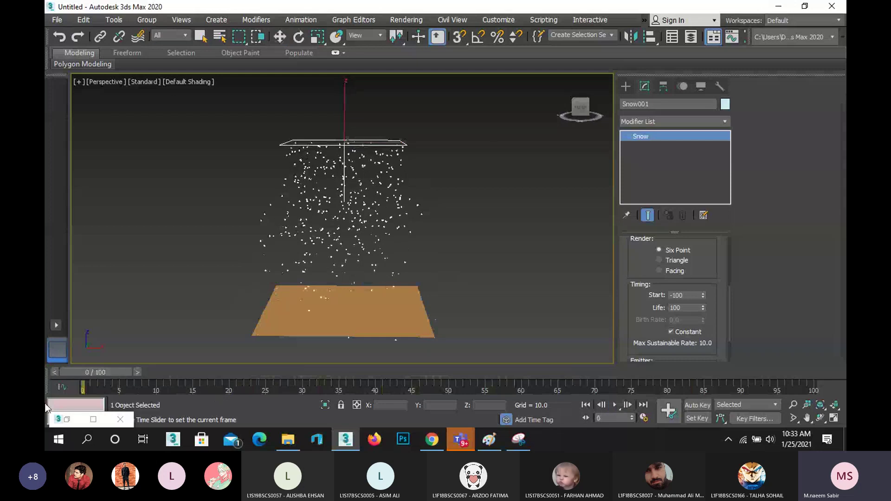
- Scale the ground plane uniformly to about 171 percent and scrub to frame 59 to check the snow's coverage
left_click(275, 328)
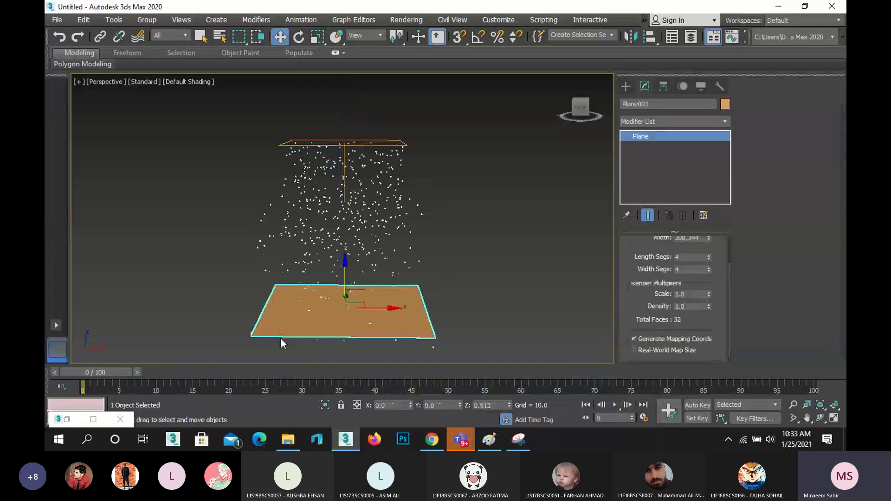
left_click(318, 37)
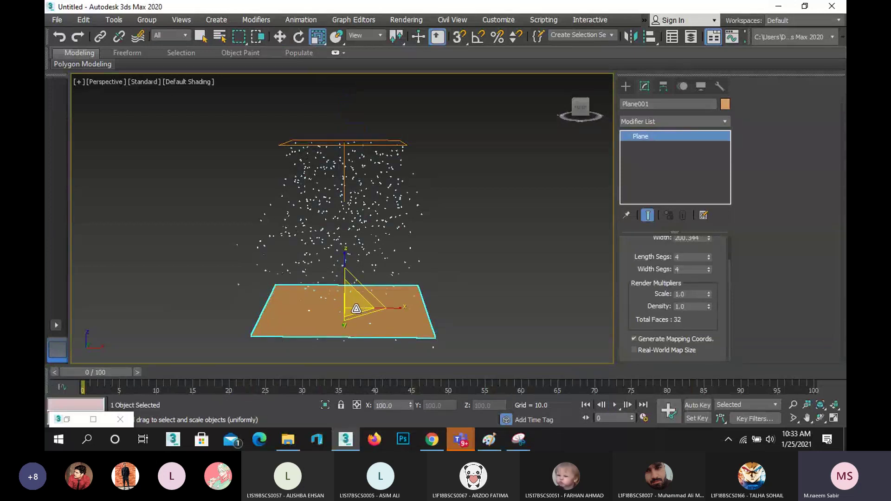
left_click_drag(355, 302, 419, 264)
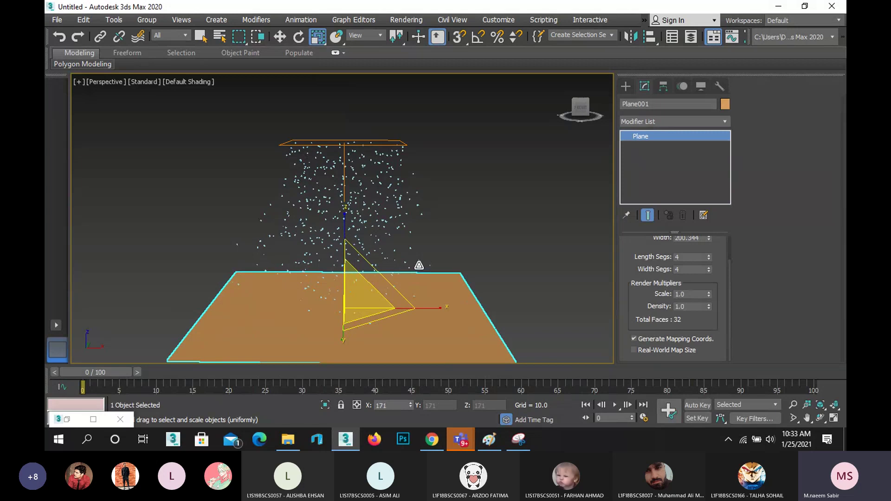
left_click(465, 205)
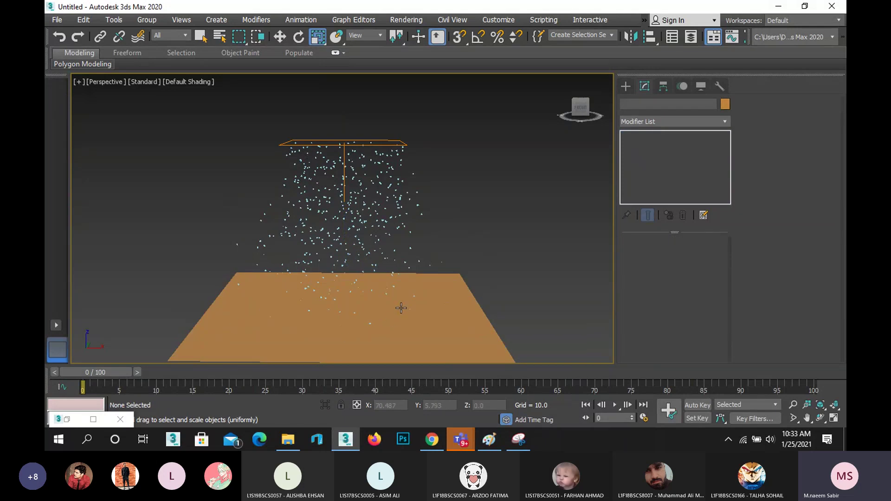
scroll(392, 305, "down", 5)
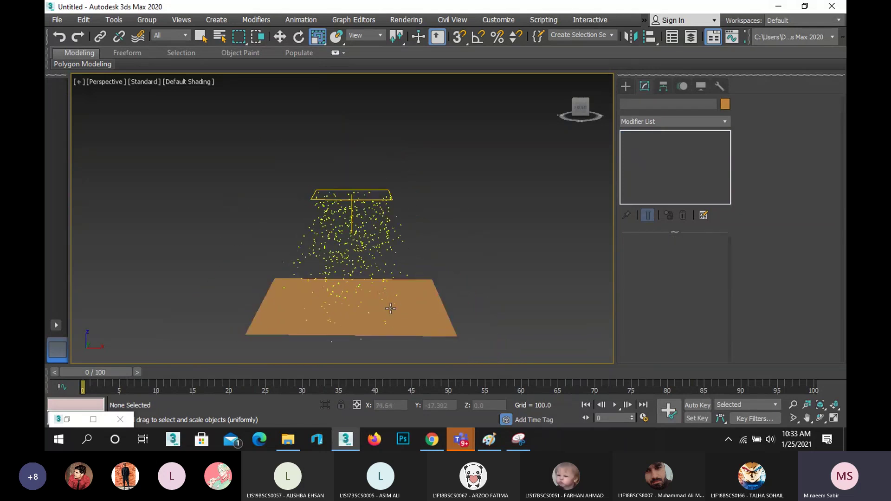
left_click_drag(102, 371, 517, 376)
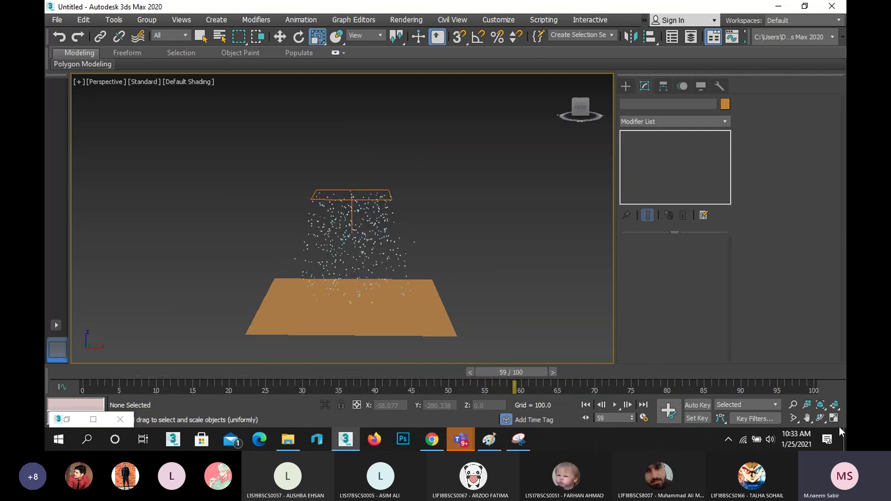
- Lower the snow emitter to a height of about Z 198.5 and return the timeline to frame 0
left_click(820, 418)
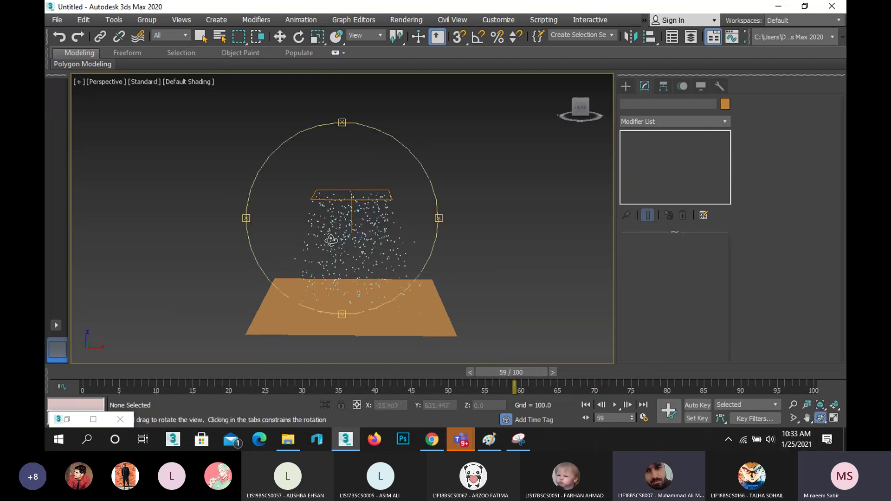
left_click_drag(334, 240, 337, 233)
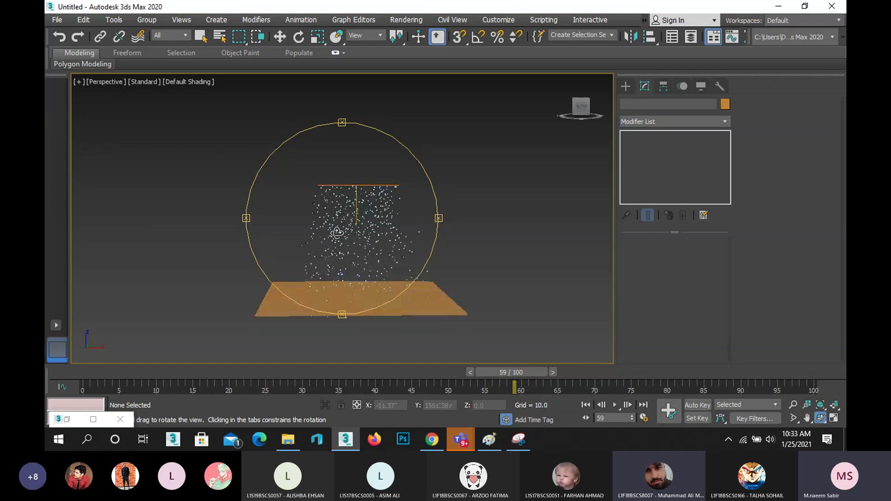
key("r")
left_click(330, 198)
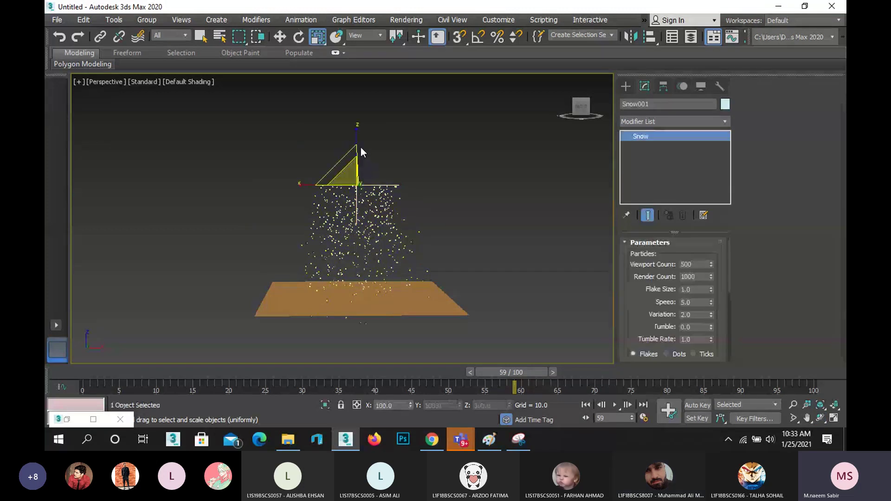
left_click(279, 38)
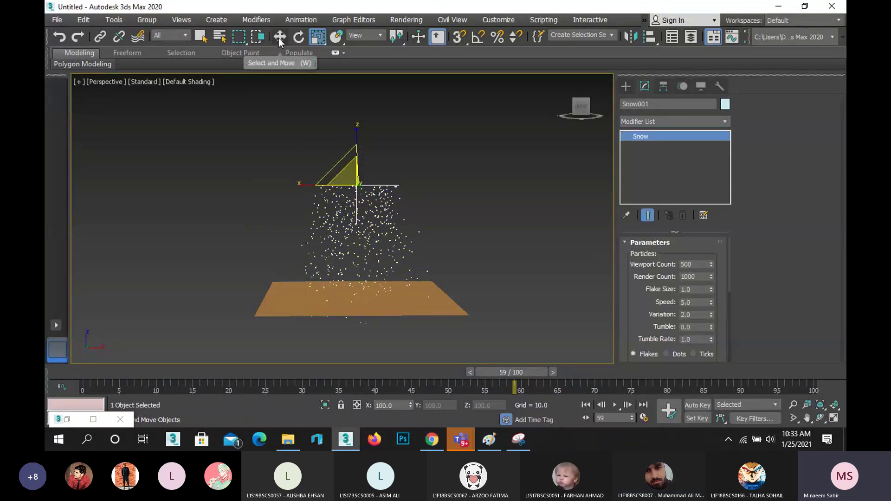
left_click(278, 37)
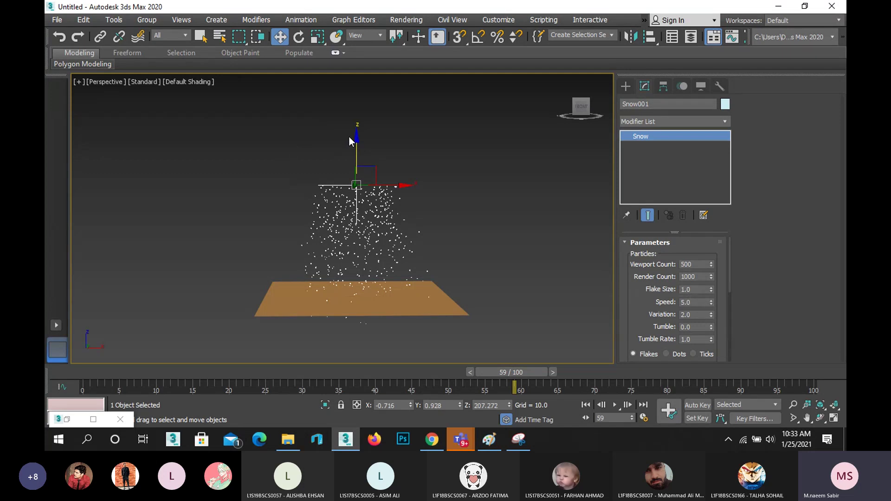
left_click_drag(358, 139, 357, 144)
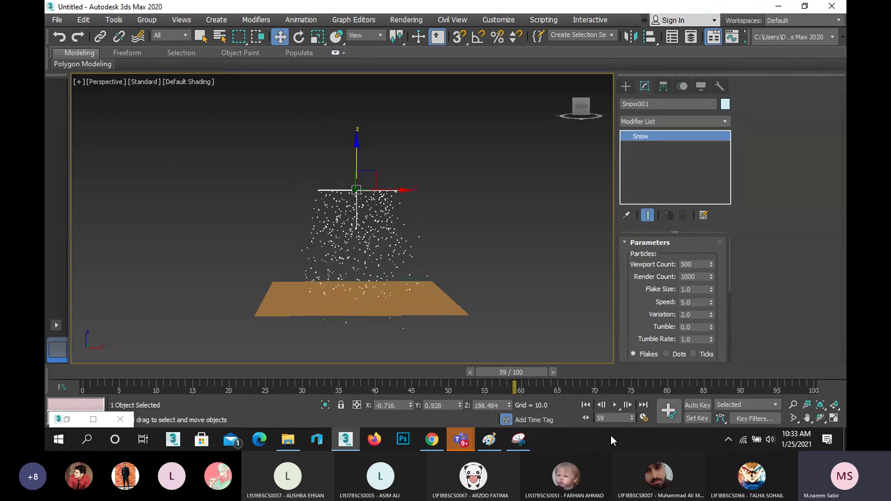
left_click_drag(513, 374, 60, 405)
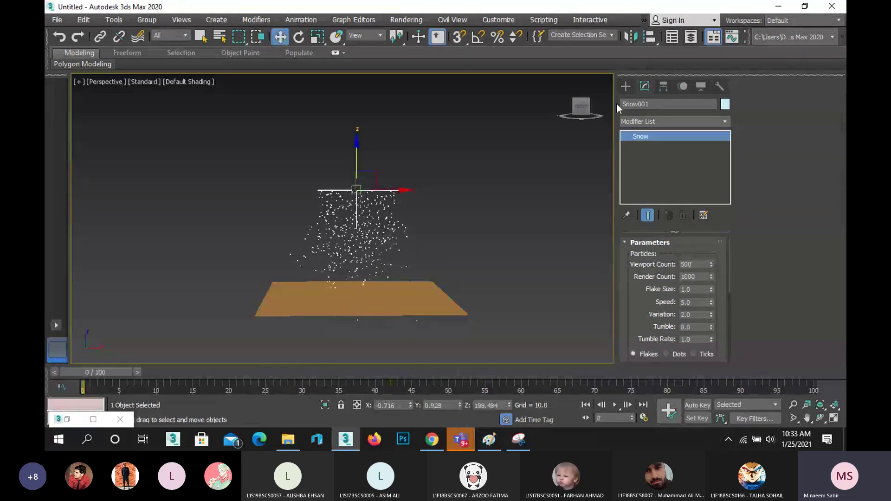
- Create a Deflector space warp about 343 wide and 348 long, covering the ground plane
left_click(624, 86)
left_click(691, 103)
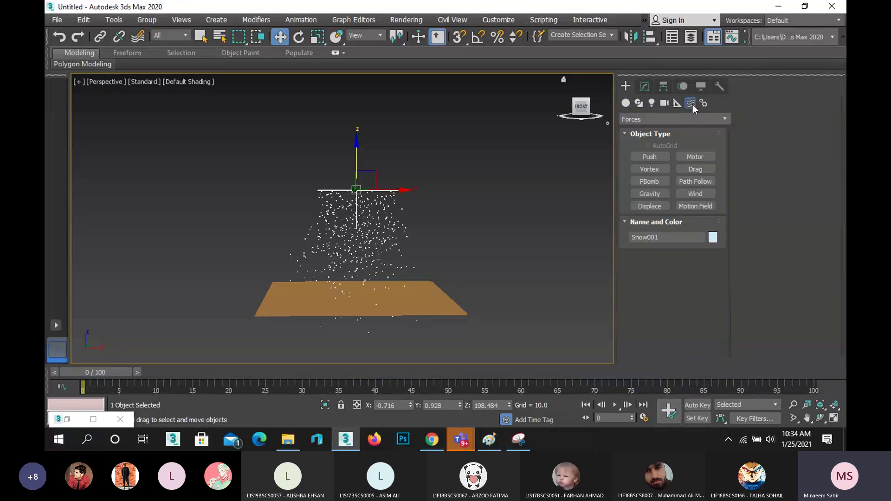
left_click(648, 122)
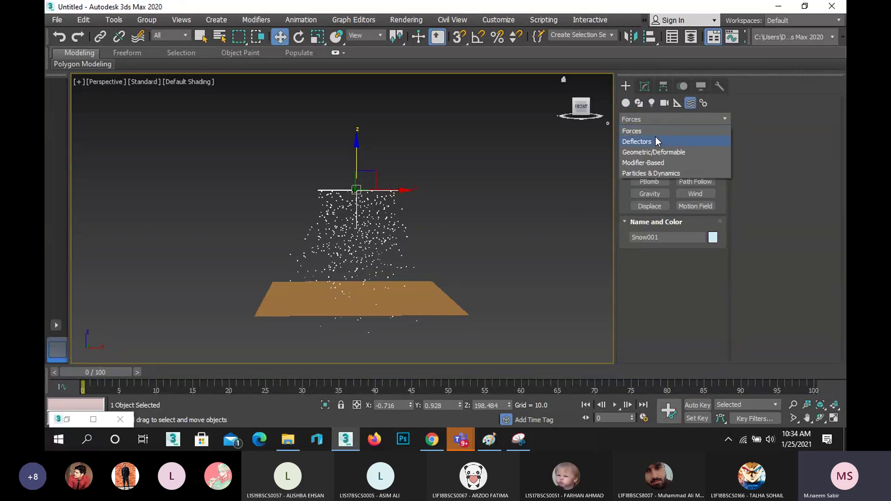
left_click(655, 141)
left_click(706, 182)
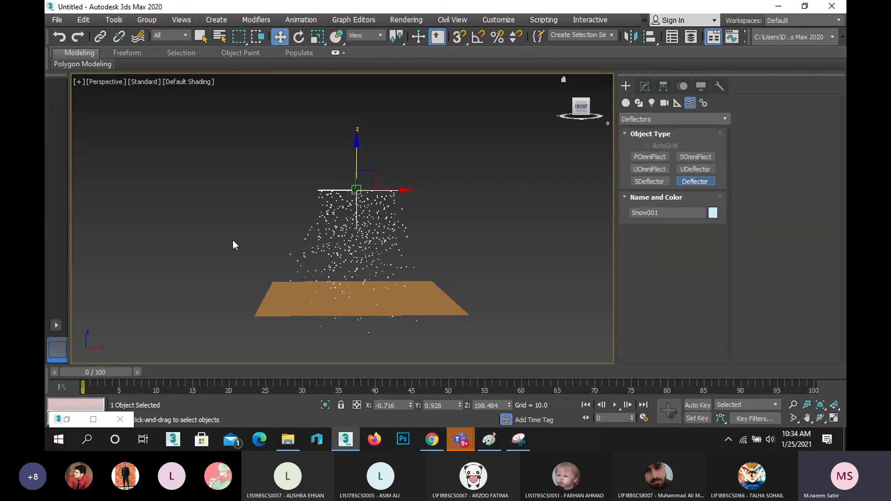
left_click_drag(257, 315, 433, 281)
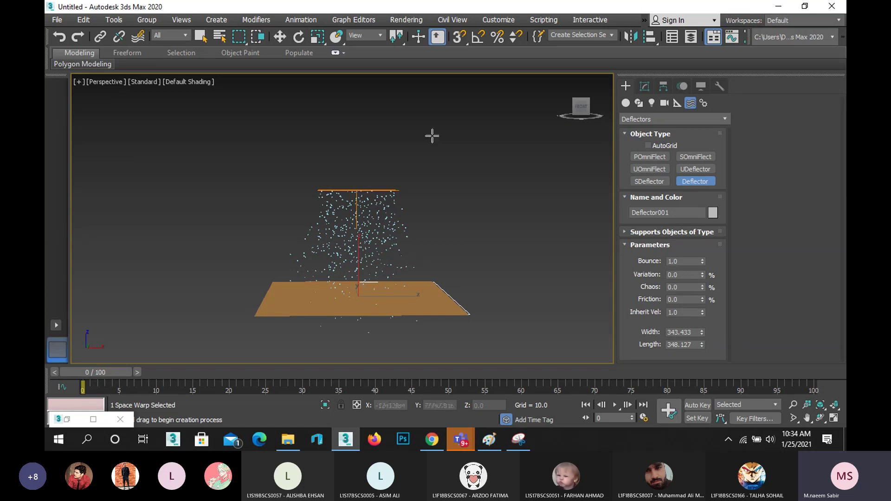
- Raise the deflector above the ground plane to about Z 44.5, and select the snow emitter
left_click(280, 37)
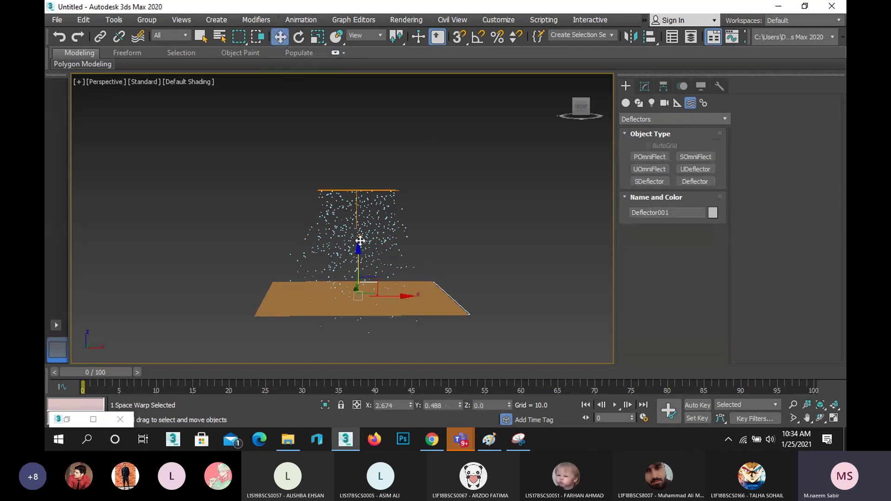
left_click_drag(358, 266, 358, 244)
scroll(354, 271, "up", 2)
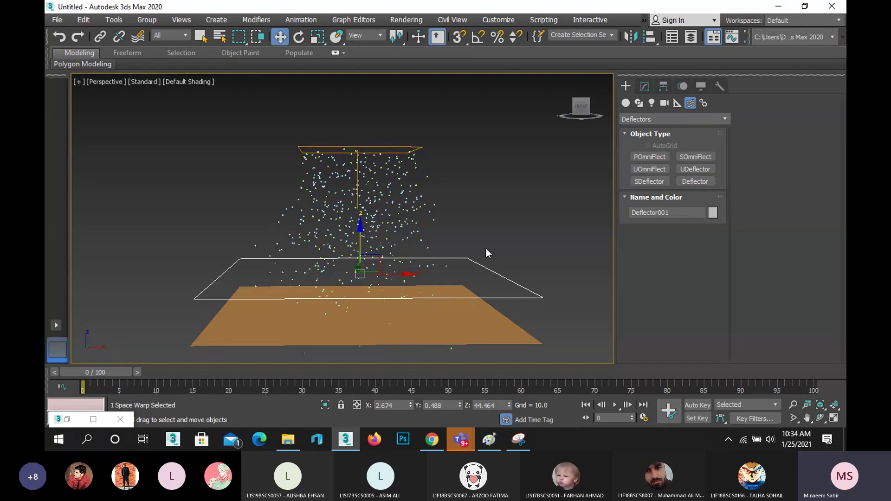
left_click(413, 150)
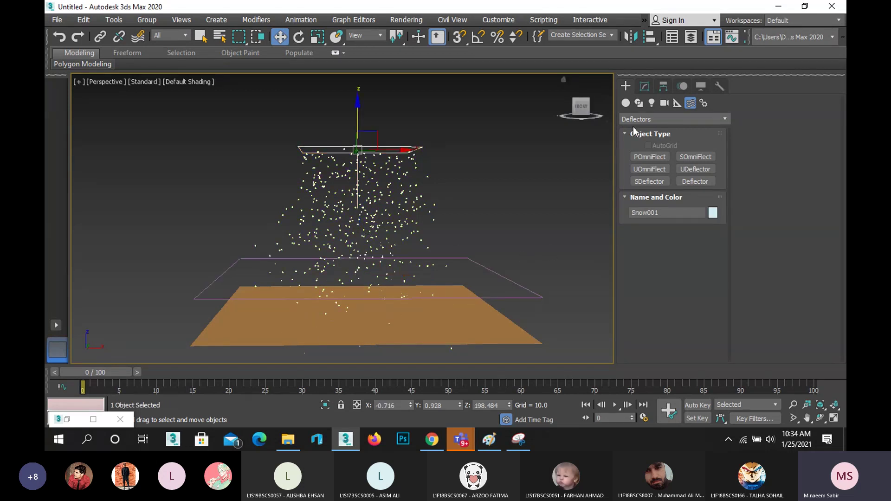
- Examine the Snow emitter's particle, timing and emitter size parameters, and return to the Particle Systems creation options
left_click(626, 103)
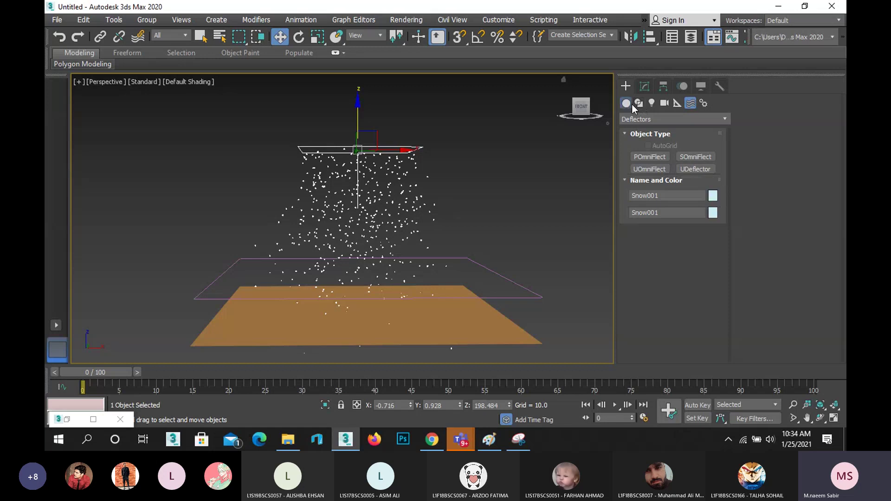
left_click(647, 120)
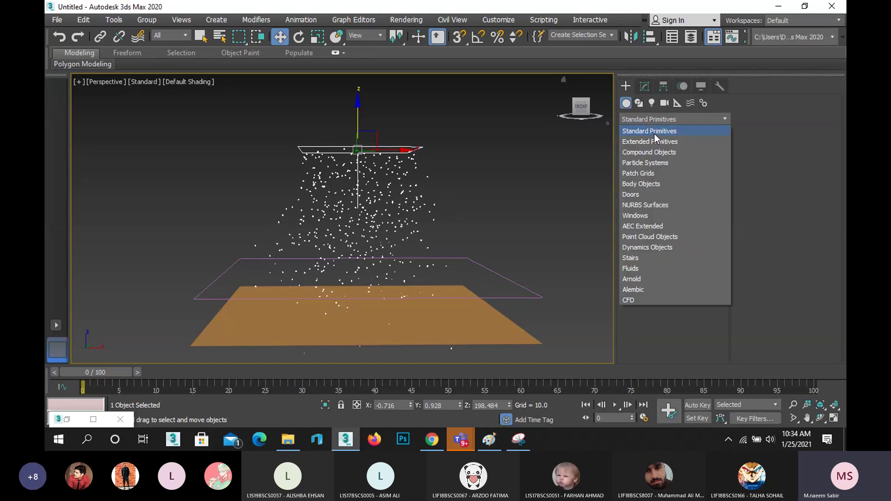
left_click(668, 163)
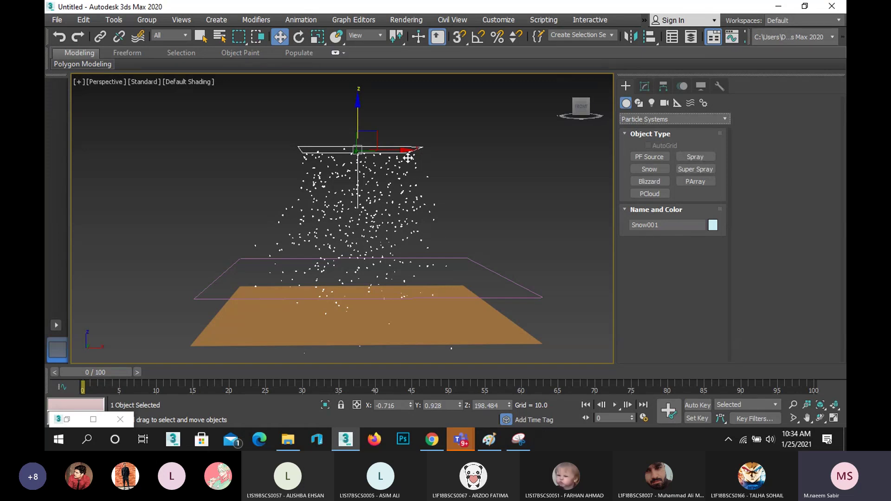
left_click(644, 87)
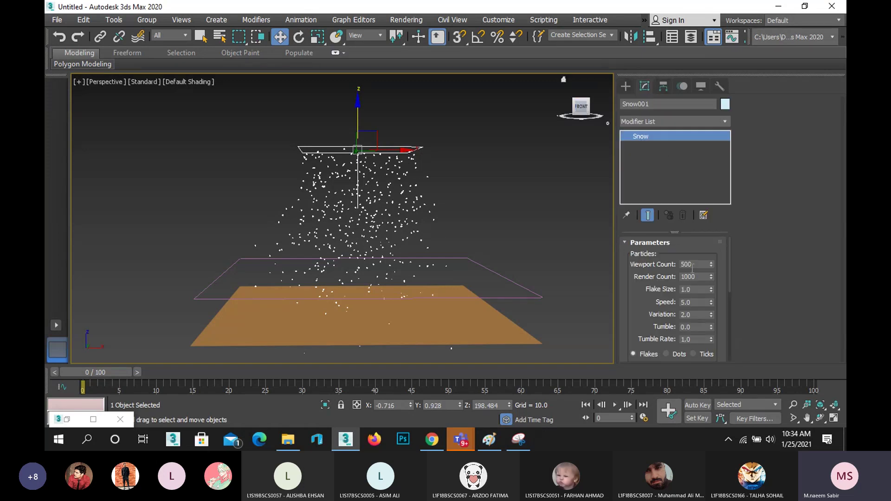
scroll(696, 334, "down", 2)
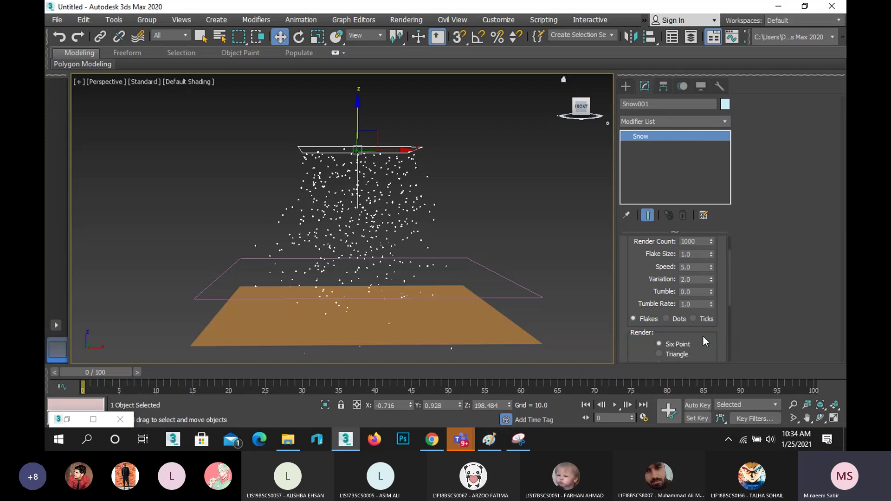
scroll(705, 341, "down", 5)
scroll(452, 228, "up", 3)
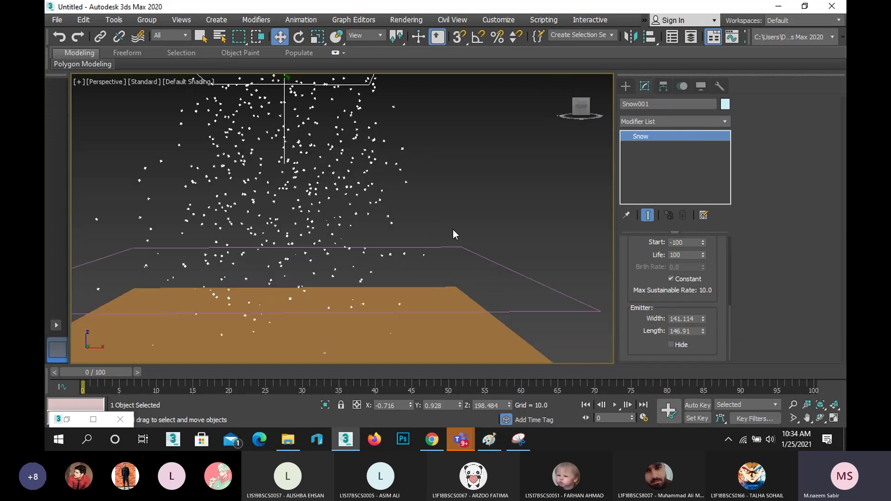
scroll(447, 239, "down", 3)
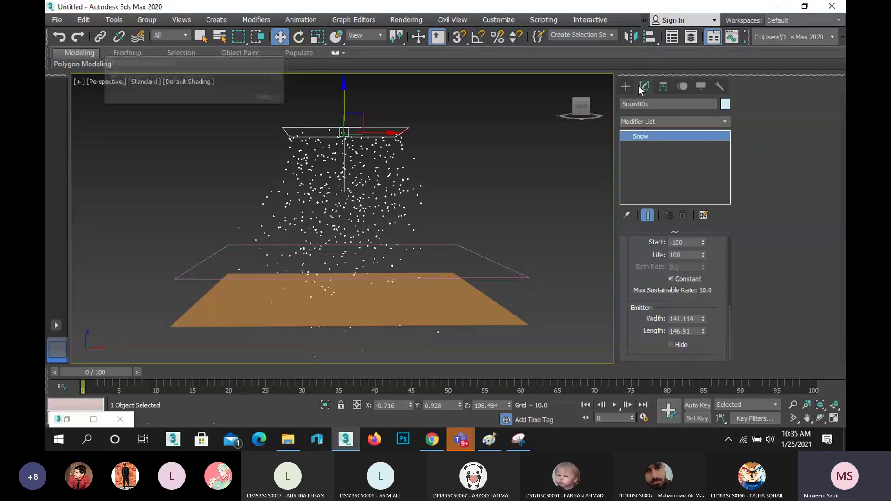
left_click(626, 86)
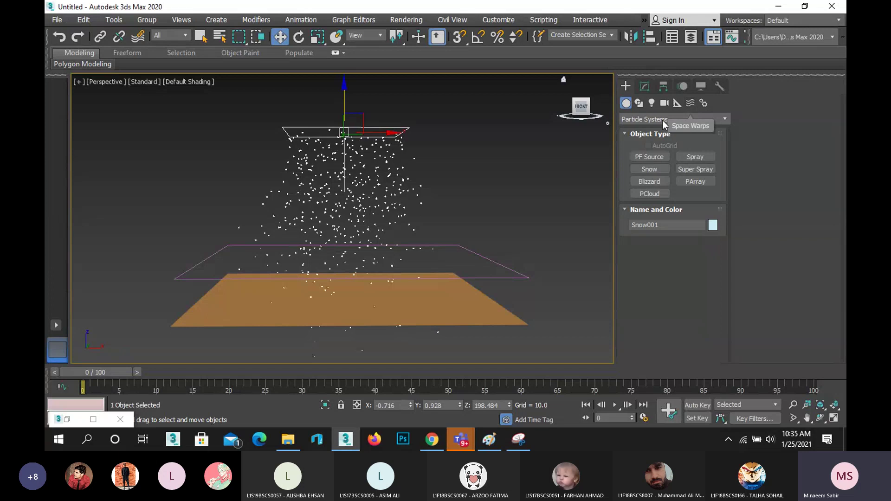
- Bind the deflector above the ground plane to the Snow emitter as a space warp, and inspect the particles at frame 0
left_click(522, 198)
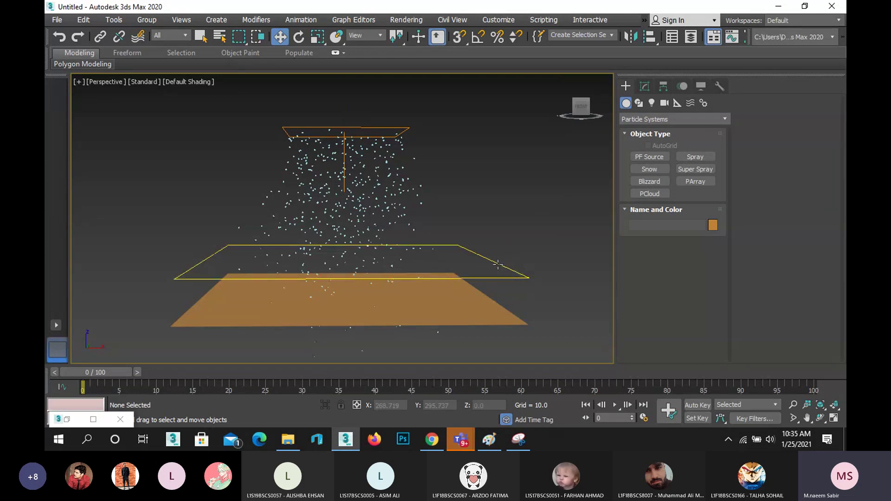
left_click(499, 265)
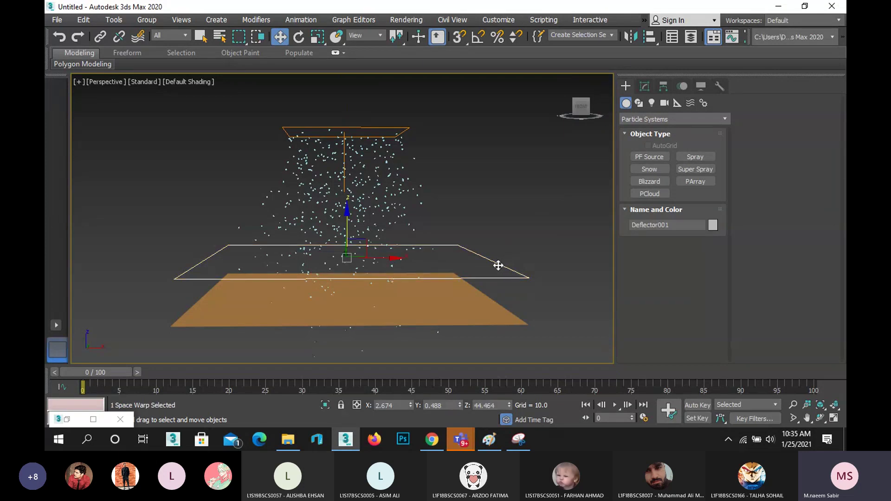
left_click(137, 37)
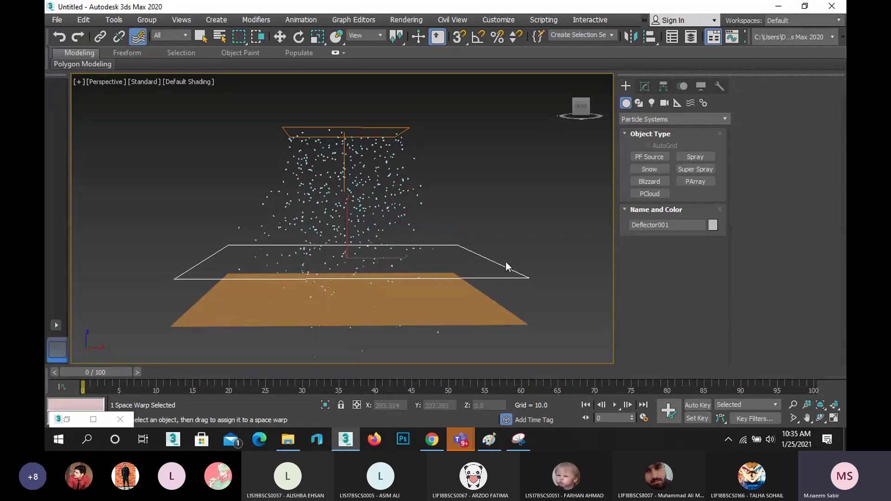
left_click_drag(505, 261, 407, 130)
left_click(820, 418)
mouse_move(386, 222)
left_mouse_down()
mouse_move(384, 204)
mouse_move(384, 220)
left_mouse_up()
right_click(384, 220)
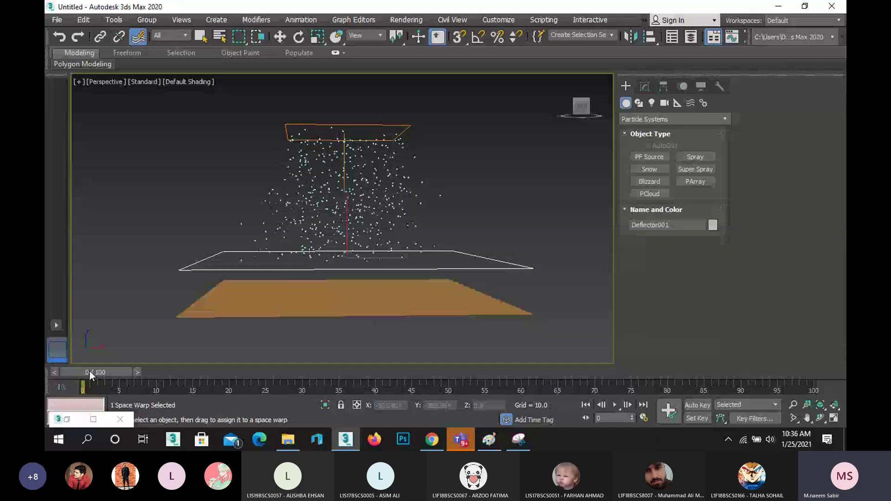
left_click_drag(89, 369, 44, 330)
right_click(213, 247)
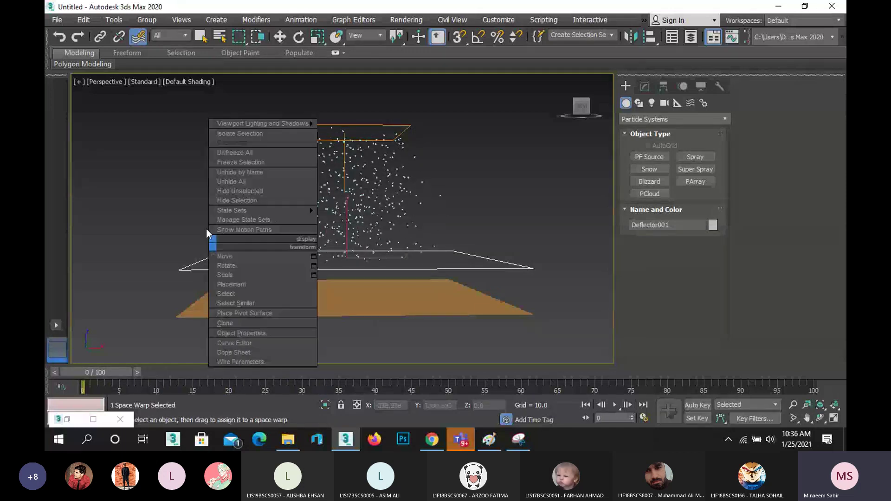
- Lower the deflector onto the ground plane to about Z 0.5
left_click(279, 41)
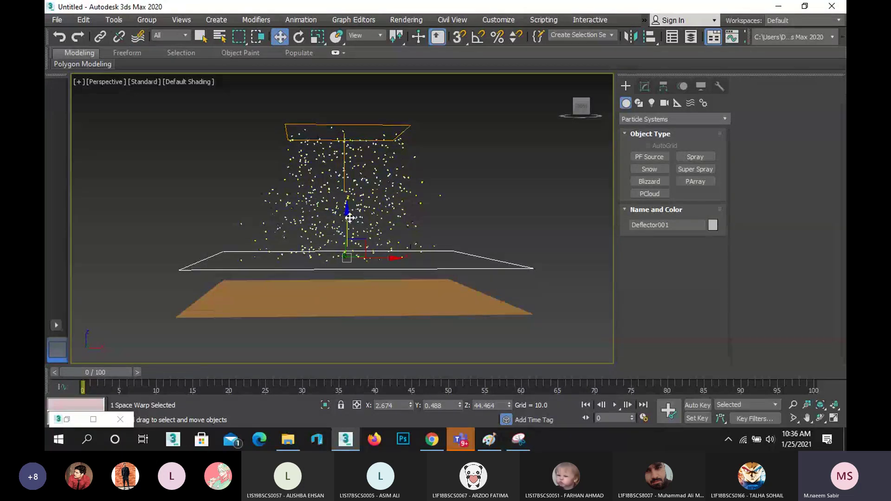
left_click_drag(347, 215, 346, 253)
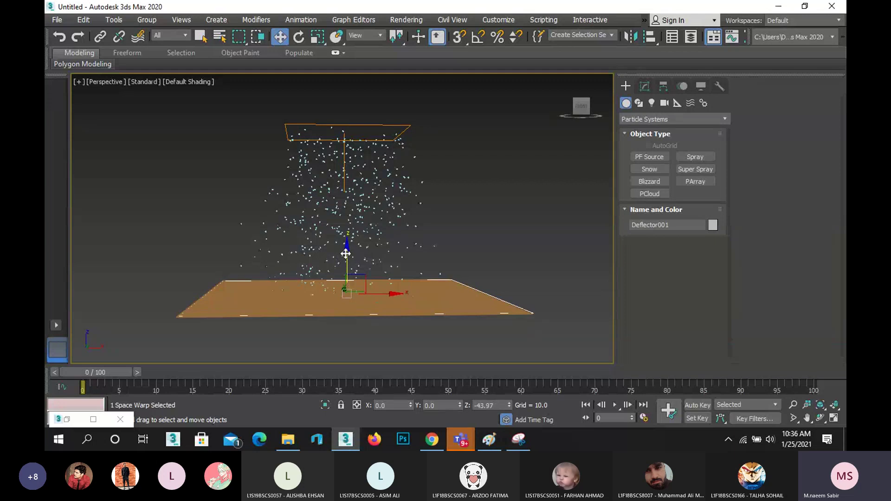
scroll(357, 322, "up", 3)
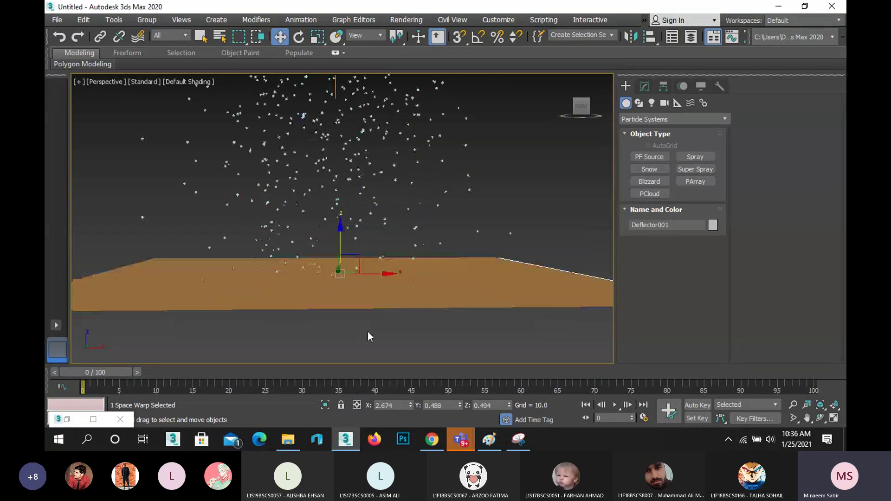
- Play the animation to check how the snow reacts to the lowered deflector, and return to frame 0
left_click(613, 406)
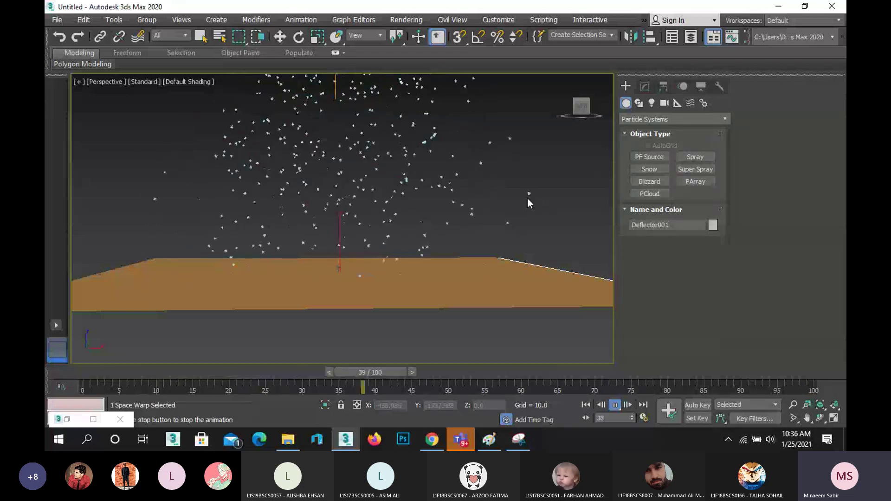
left_click_drag(448, 373, 107, 357)
key("w")
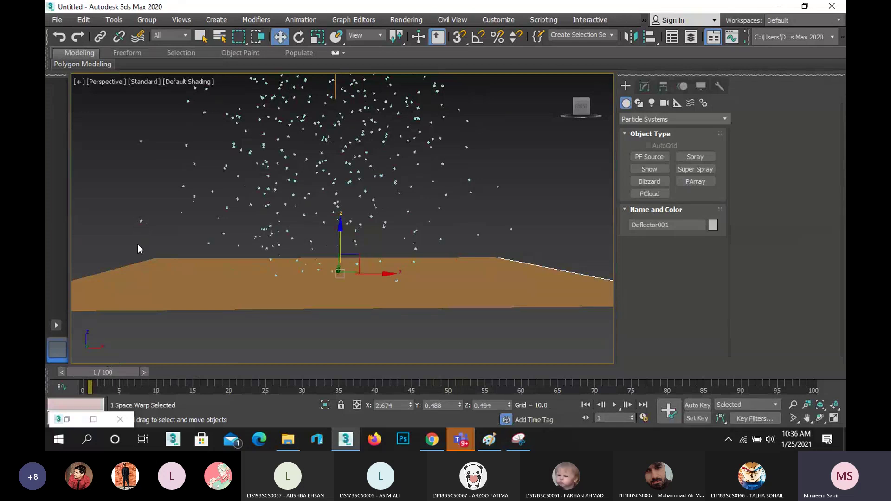
left_click_drag(117, 370, 46, 355)
key("w")
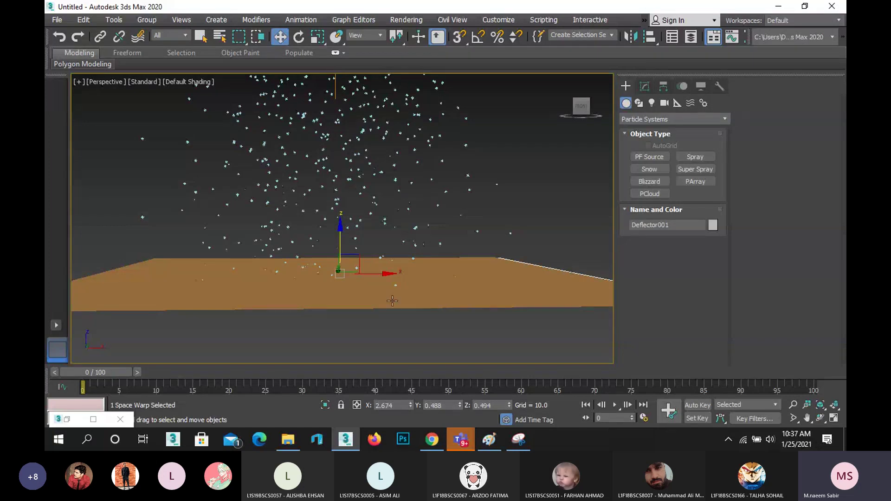
- Select the deflector at the ground plane's edge and set its Bounce to 0
scroll(324, 311, "down", 4)
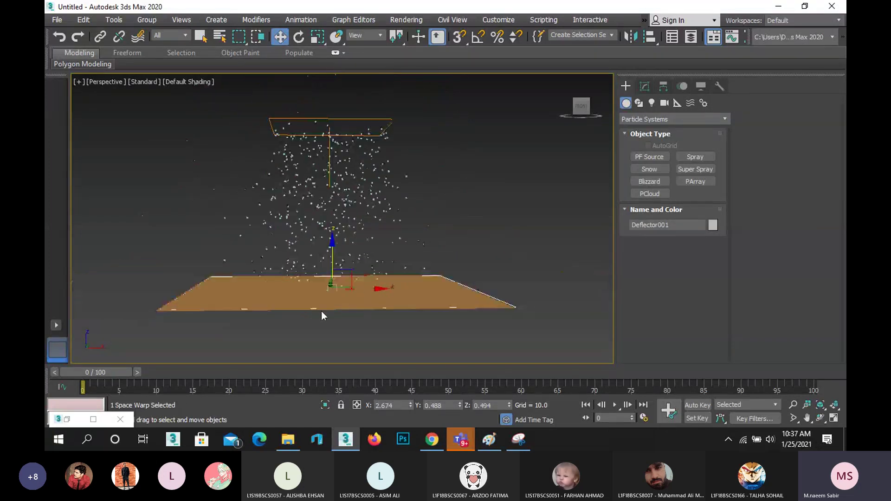
left_click(374, 316)
scroll(518, 308, "up", 5)
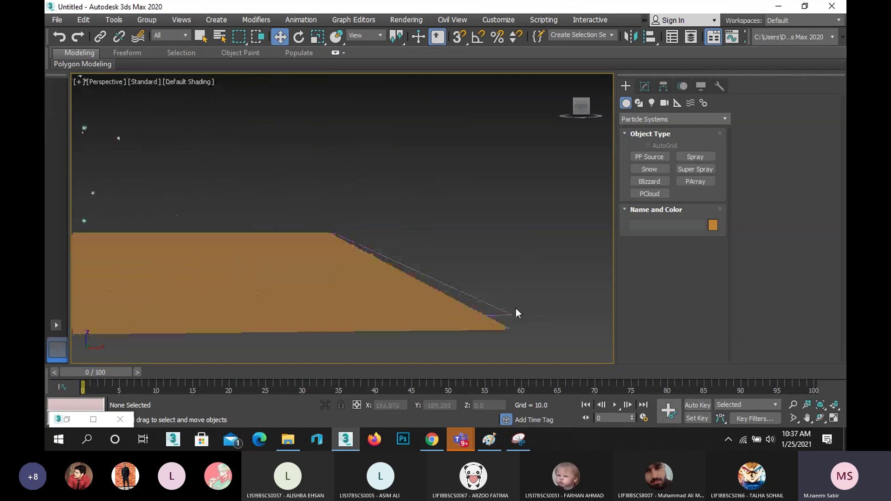
left_click(512, 312)
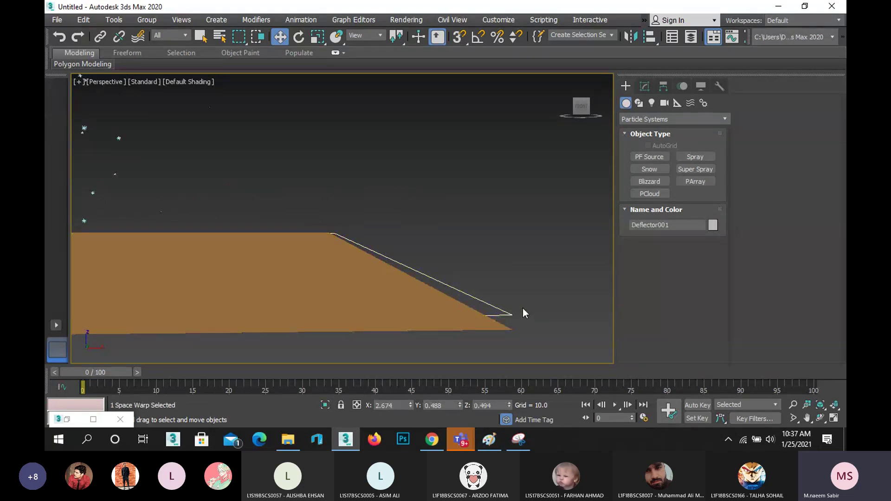
scroll(523, 309, "down", 4)
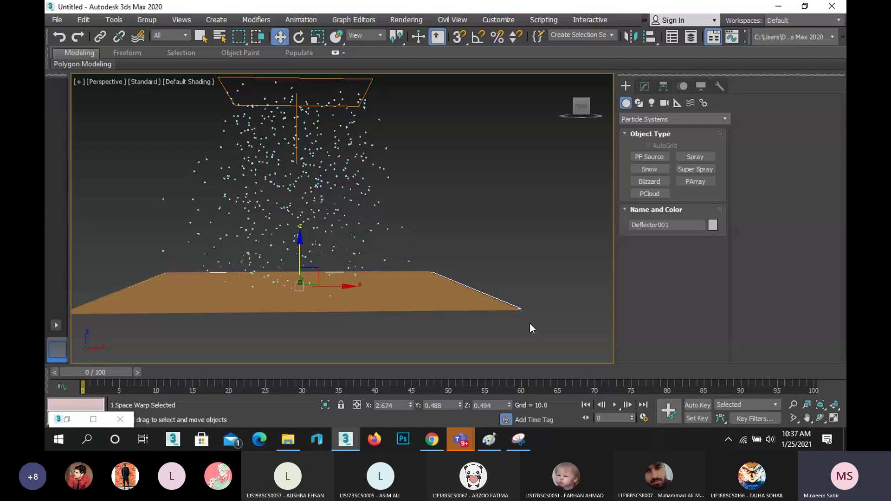
left_click(643, 86)
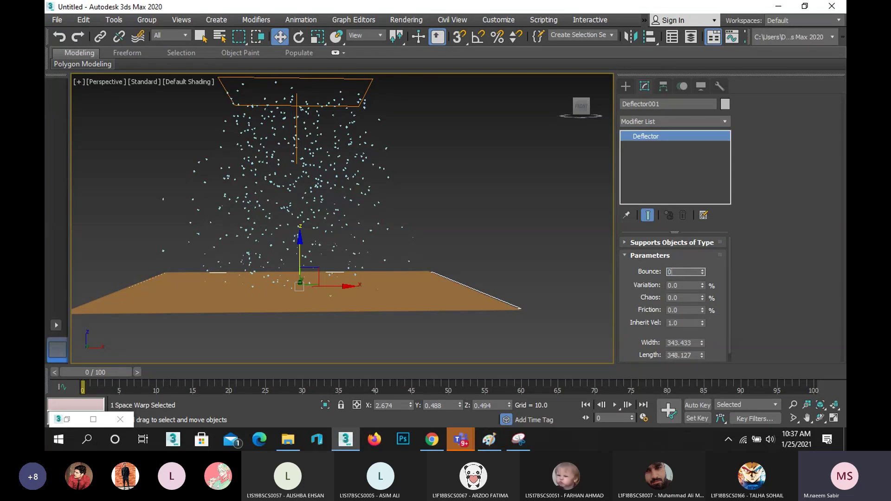
key("Return")
- Play the animation to check the snow landing without bounce, and bring the timeline back to frame 5
left_click(615, 405)
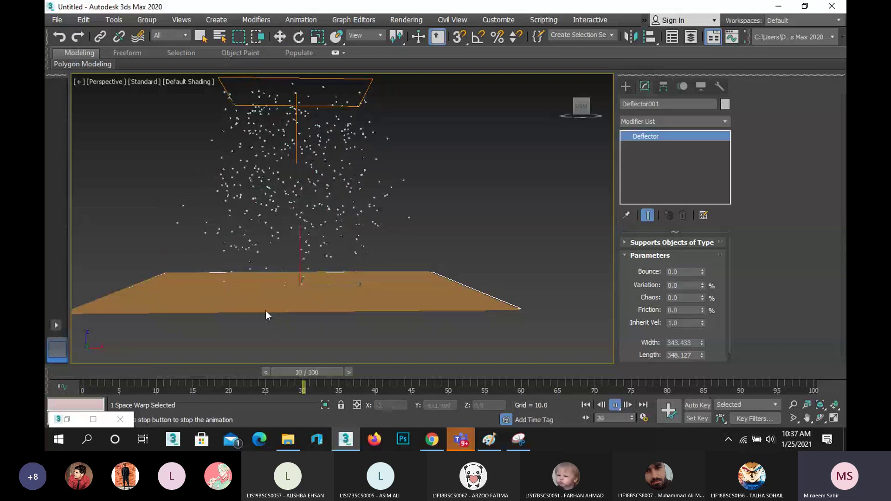
scroll(262, 305, "up", 3)
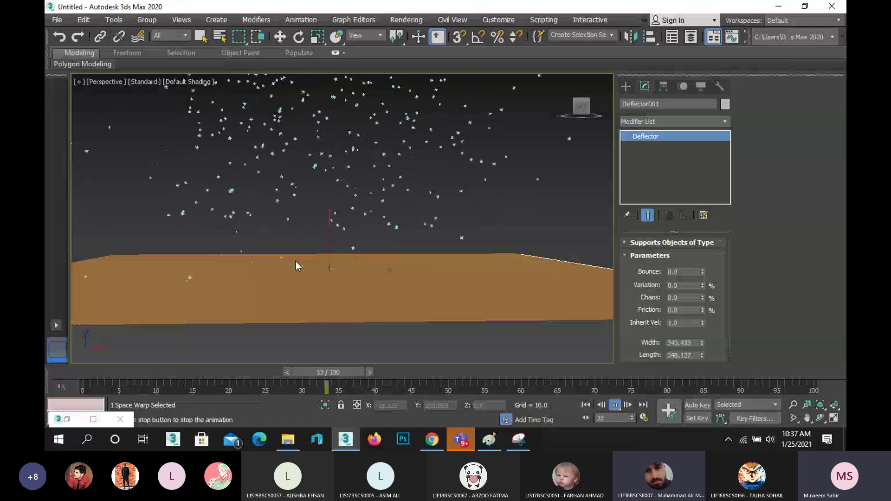
scroll(294, 262, "down", 2)
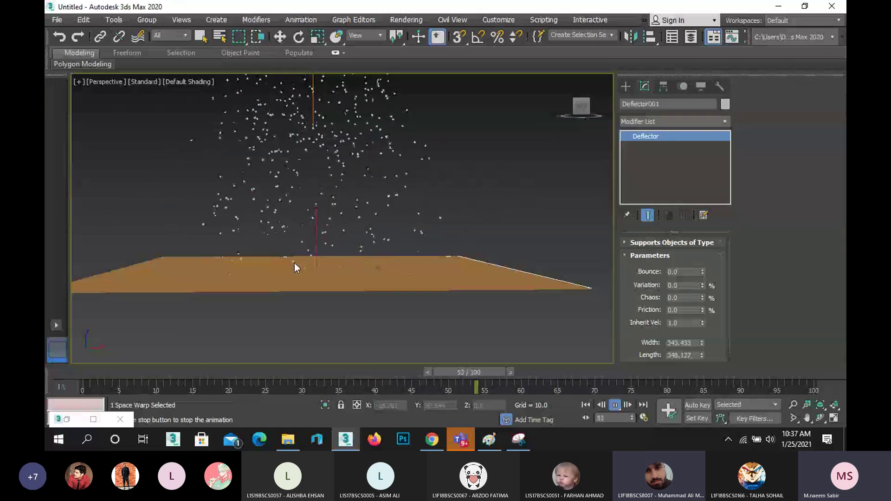
left_click_drag(263, 372, 164, 371)
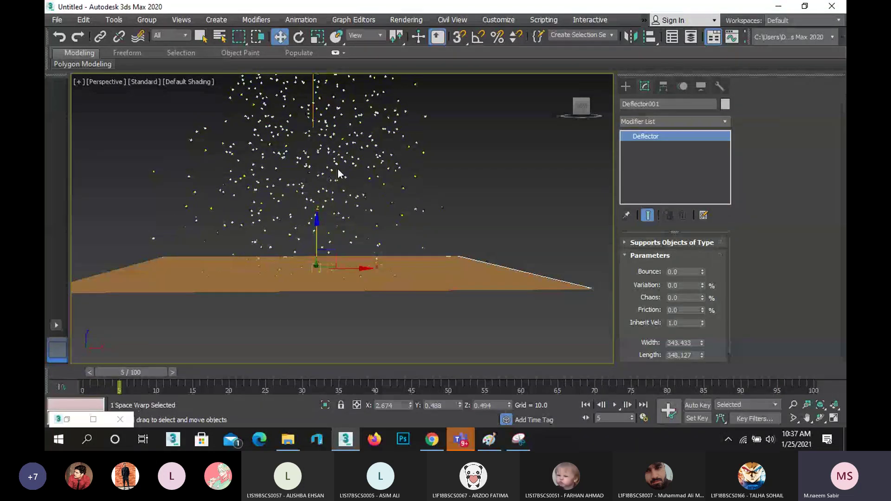
- Select the Snow emitter and set its particle Life to 200 in the base Snow parameters
left_click(350, 162)
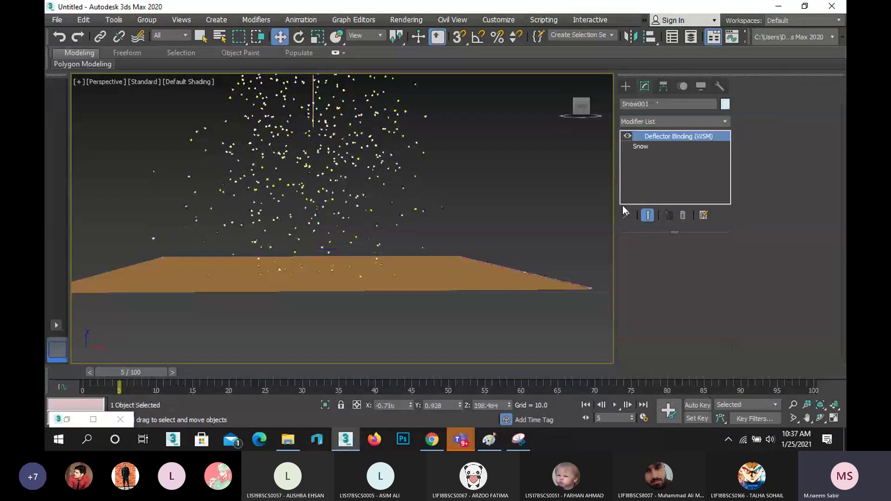
left_click(640, 146)
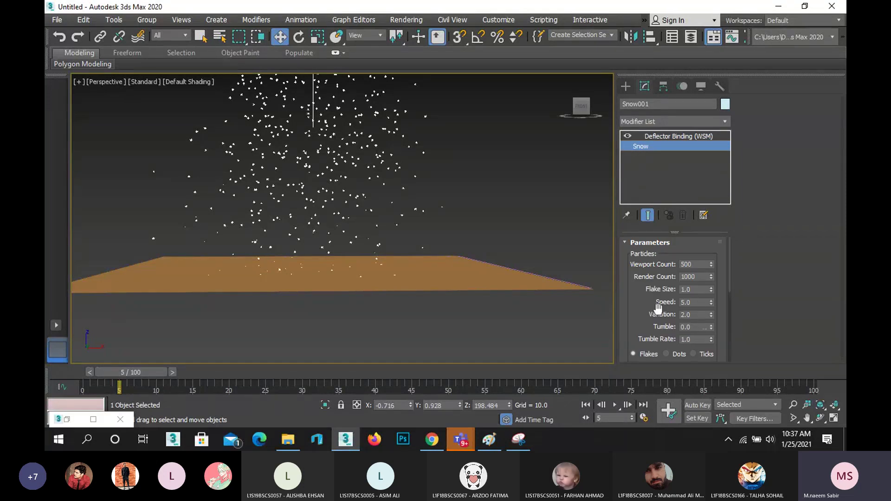
left_click_drag(641, 312, 642, 212)
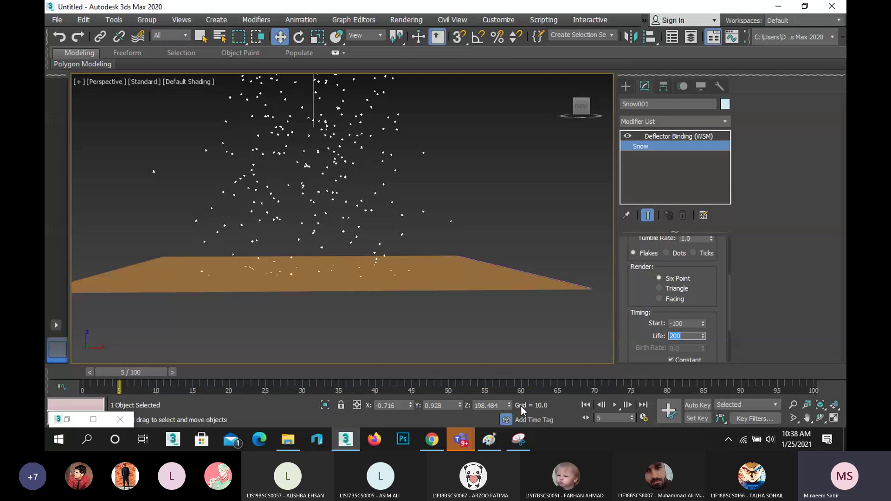
- Play the animation to view the snow on the ground from a higher angle, stop at frame 70 and select the deflector
left_click(615, 405)
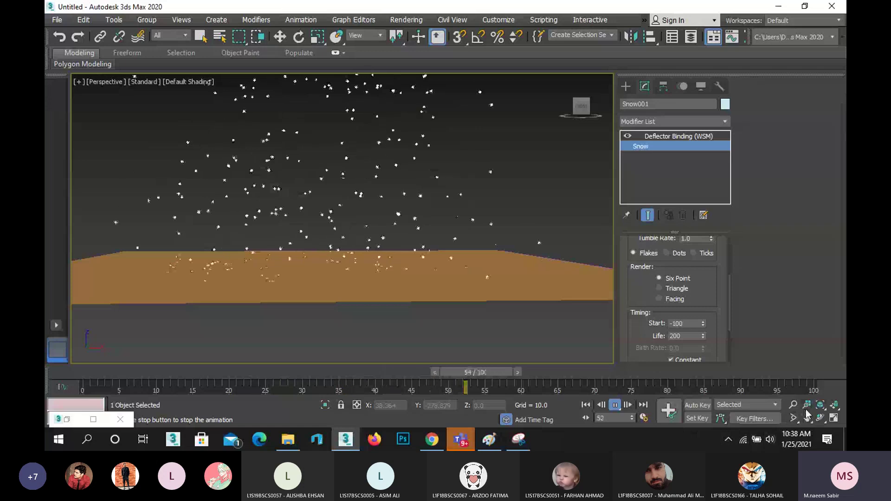
left_click(819, 419)
left_click_drag(324, 253, 324, 265)
right_click(325, 264)
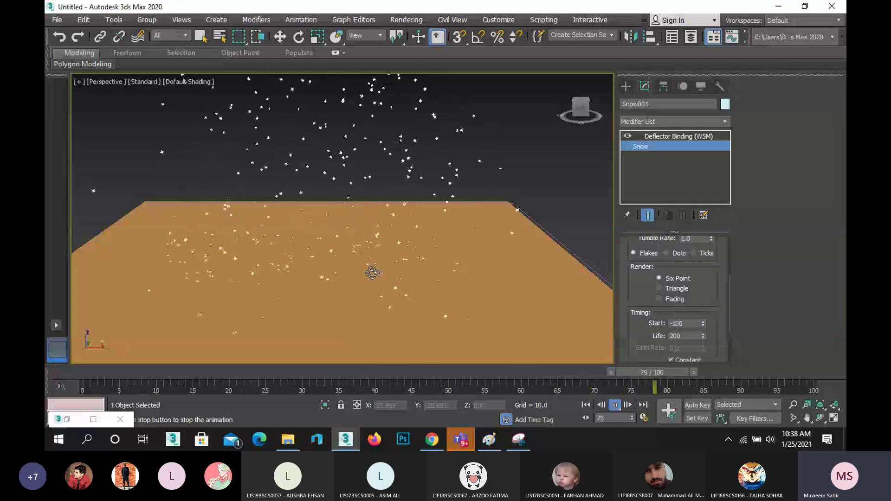
right_click(577, 246)
right_click(576, 246)
left_click(565, 246)
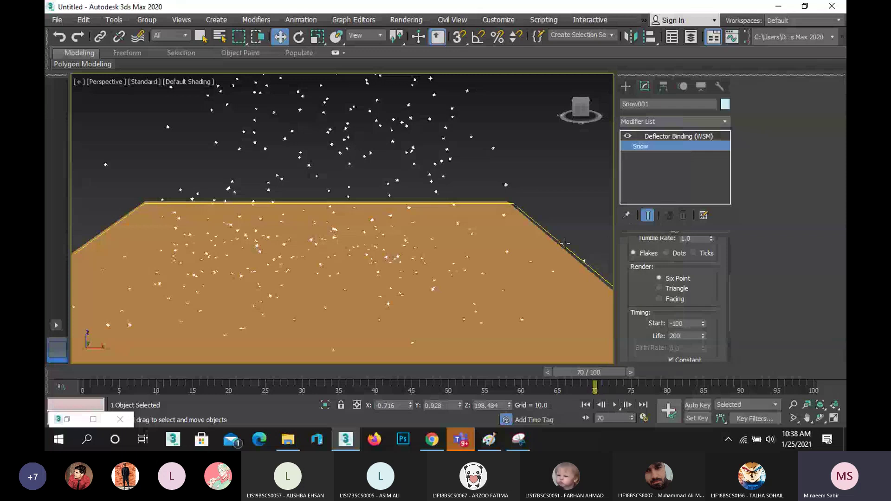
left_click(565, 247)
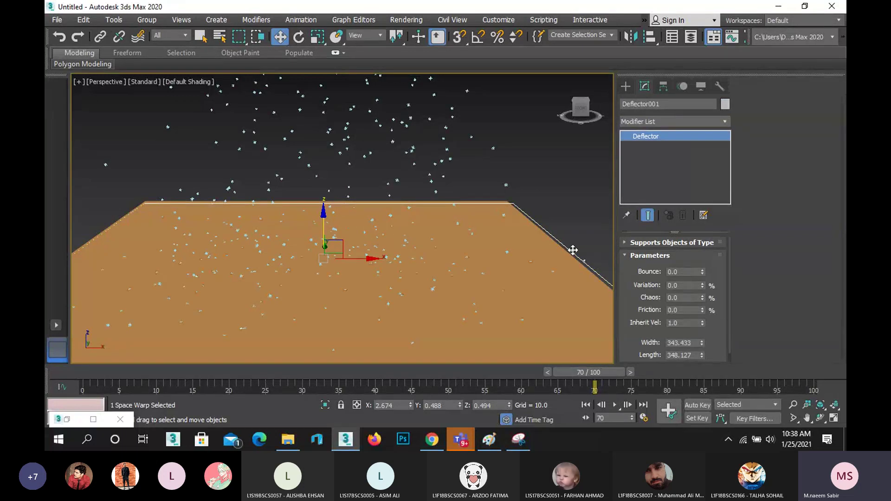
- Set the deflector's Inherit Vel to 0, play the animation to check the snow's landing, and stop at frame 59
right_click(701, 322)
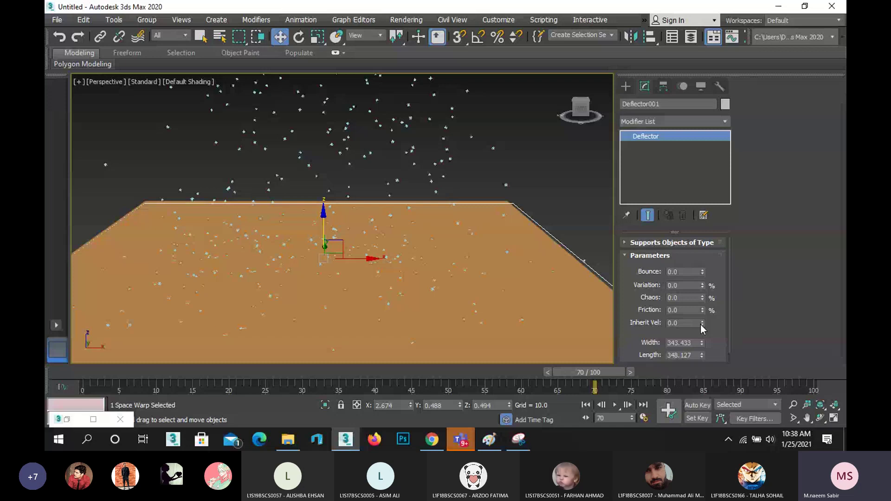
left_click(615, 406)
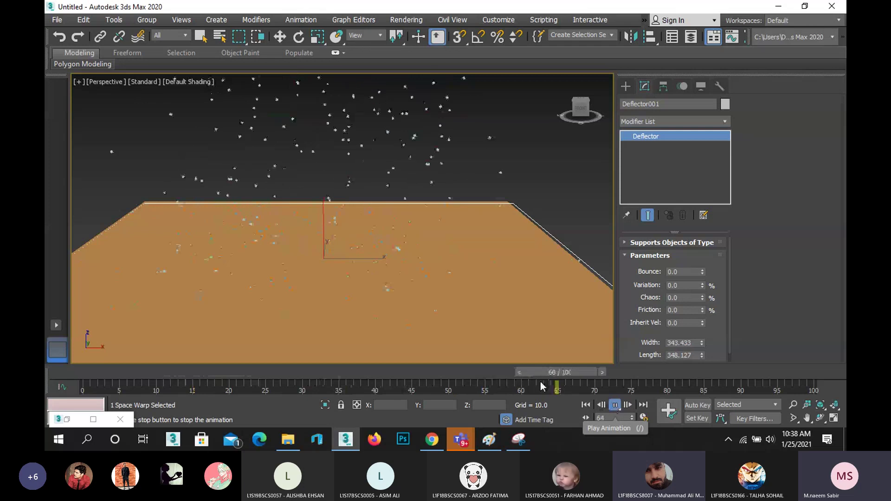
left_click_drag(491, 369, 510, 357)
key("w")
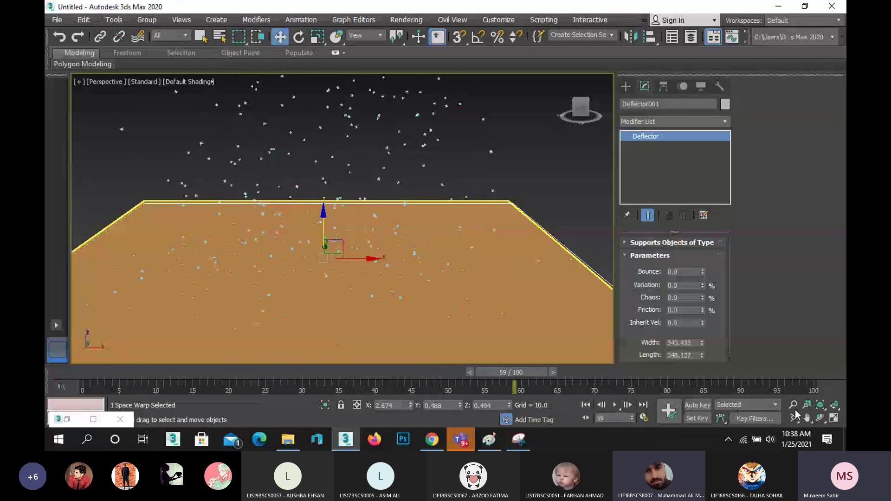
- Play the animation from an angled view of the ground plane and move the timeline to frame 77
left_click(820, 418)
left_click_drag(347, 199, 355, 230)
right_click(355, 230)
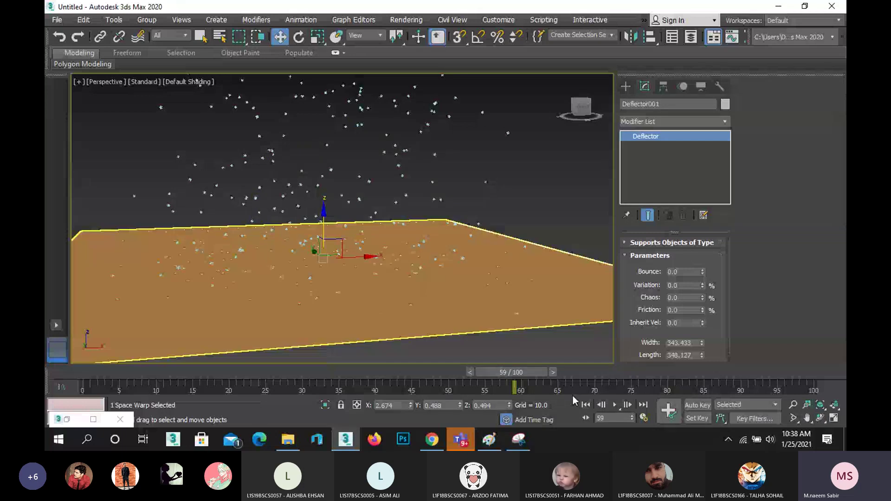
left_click(615, 405)
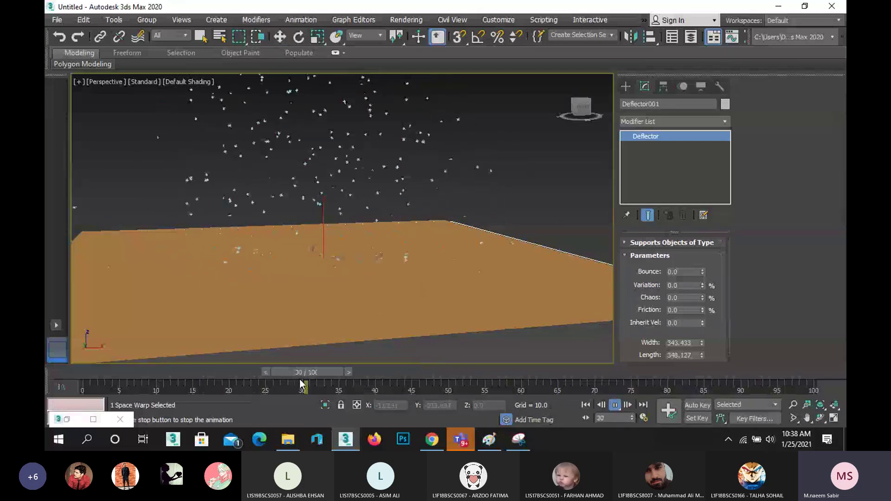
left_click_drag(315, 370, 640, 369)
scroll(312, 234, "down", 5)
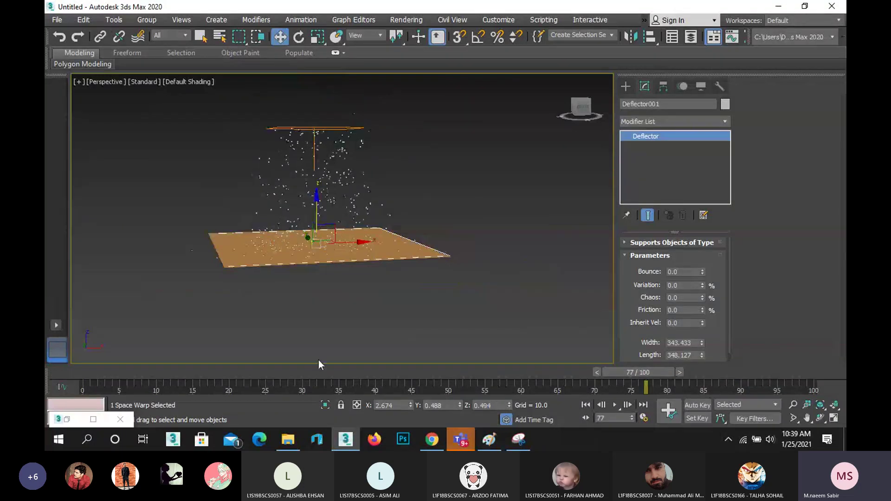
- Replay the snowfall from frame 0 with the whole emitter and plane in view, and return the timeline to frame 0
left_click_drag(297, 378, 50, 366)
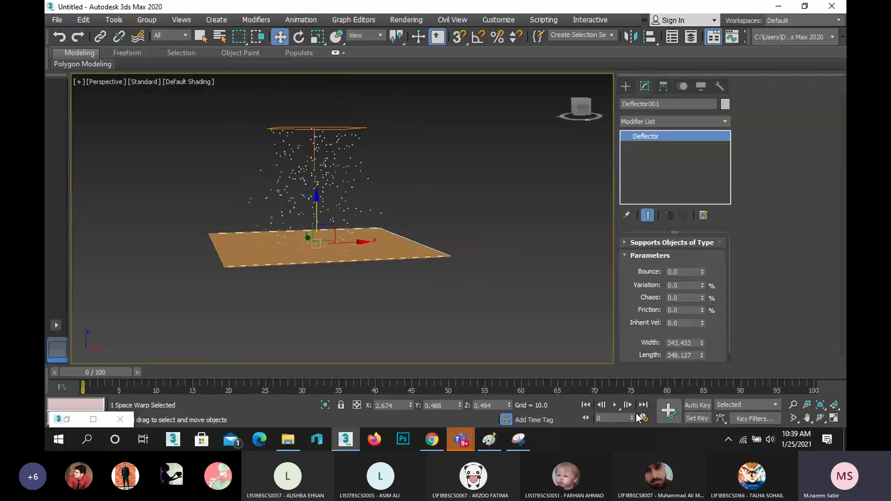
left_click(616, 404)
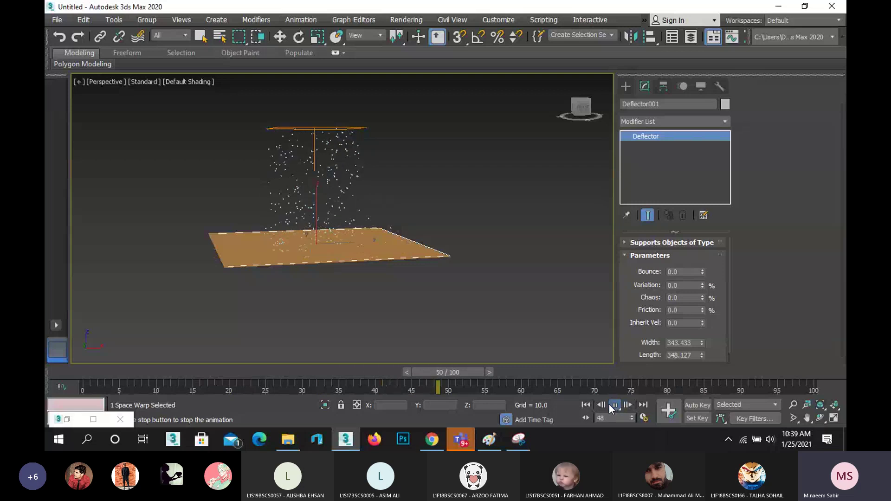
left_click_drag(429, 371, 45, 314)
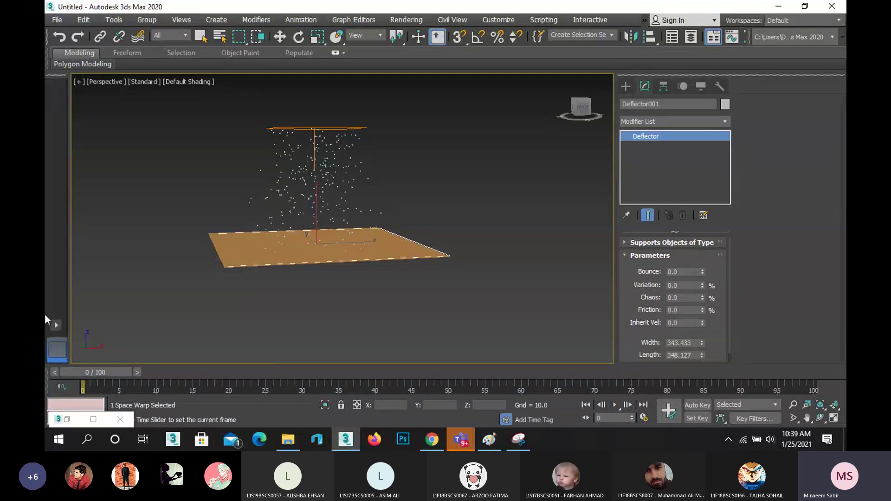
- Review the Snow emitter's base timing parameters, delete the emitter, and select the deflector on the ground plane
middle_click_drag(358, 136, 320, 195)
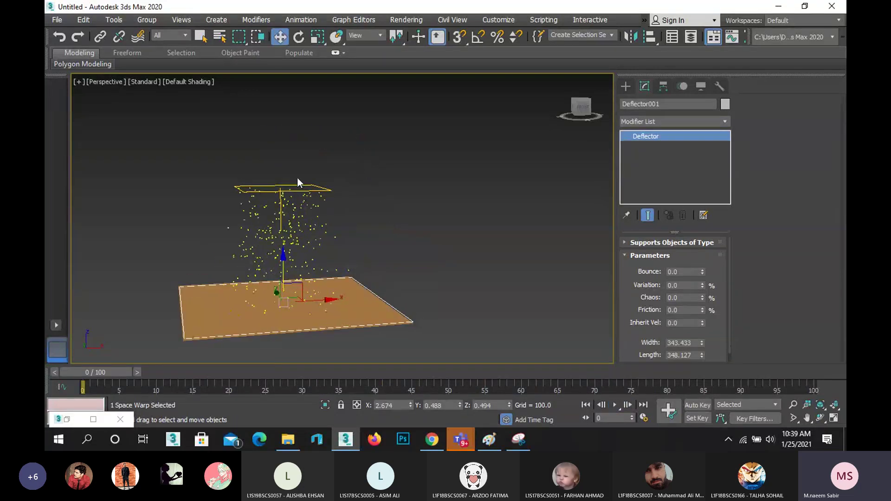
left_click(303, 182)
left_click(306, 187)
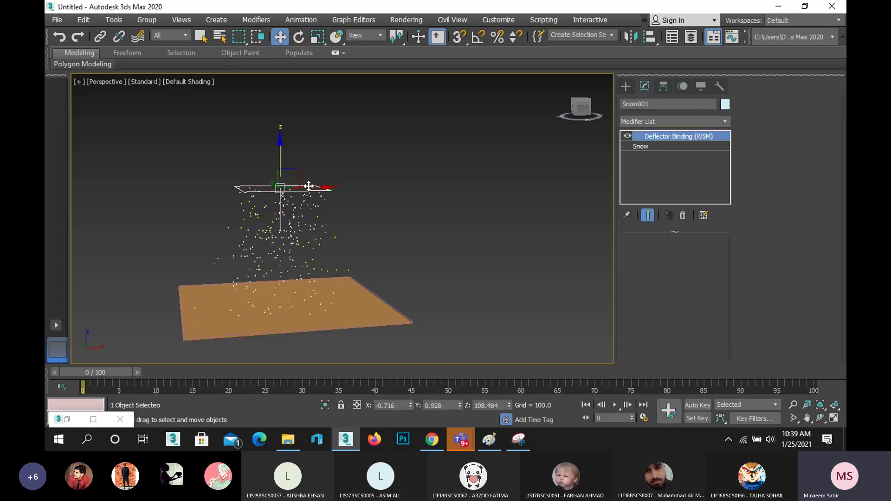
left_click(639, 148)
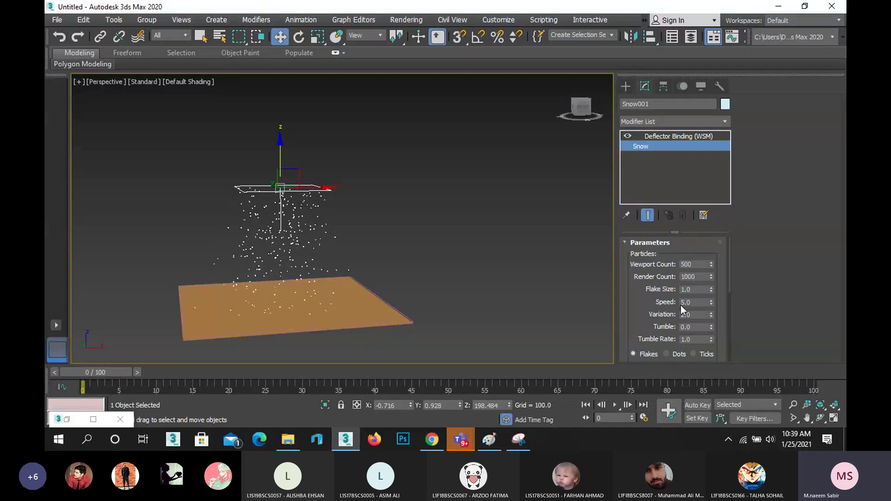
scroll(680, 304, "down", 5)
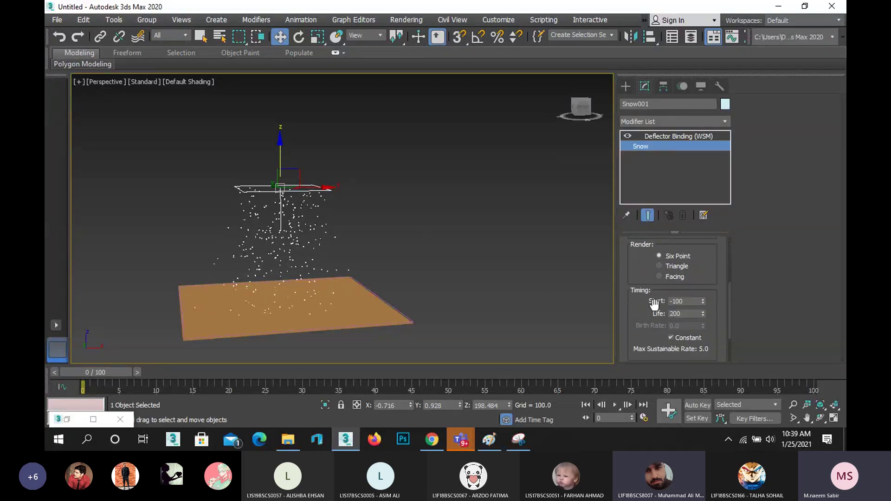
scroll(654, 304, "down", 3)
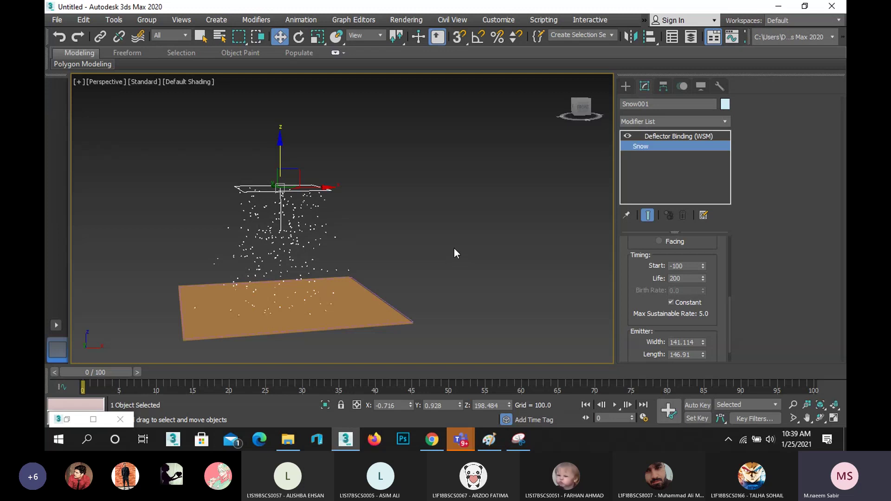
key("Delete")
left_click(399, 309)
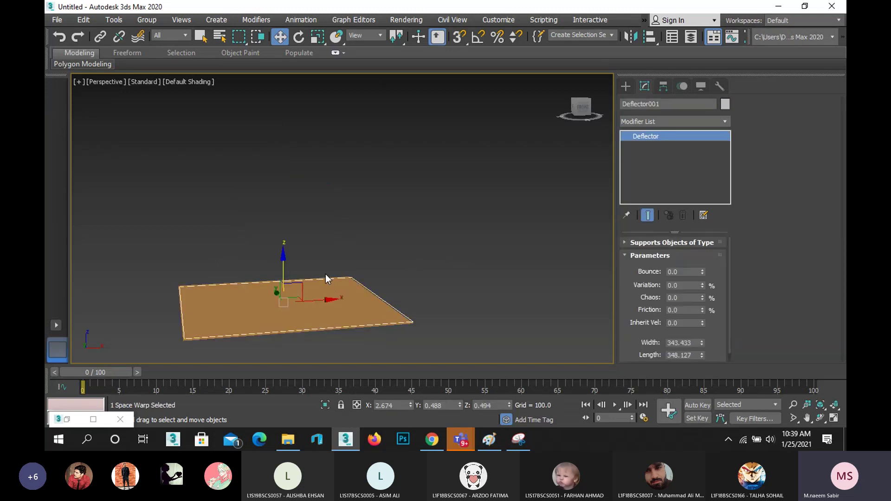
- Create a Spray particle system over the plane, raise it to a Z height of about 138.5, and advance to frame 35
scroll(326, 278, "up", 5)
scroll(299, 225, "down", 3)
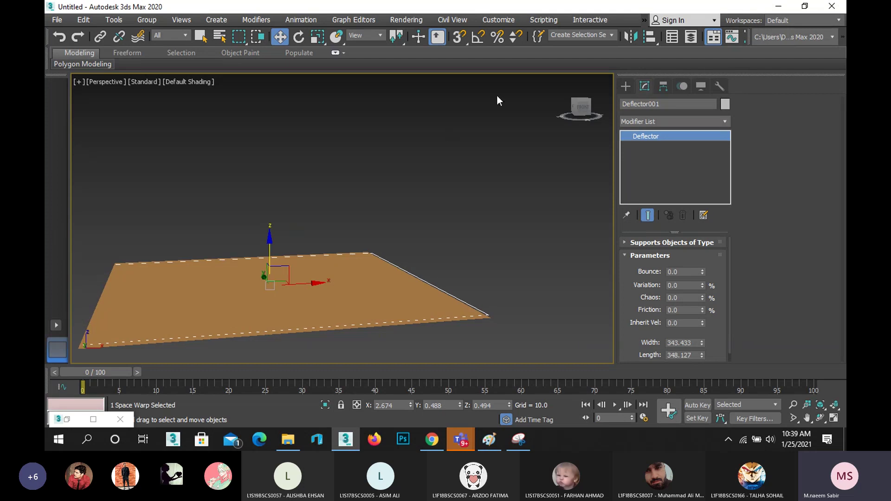
left_click(625, 86)
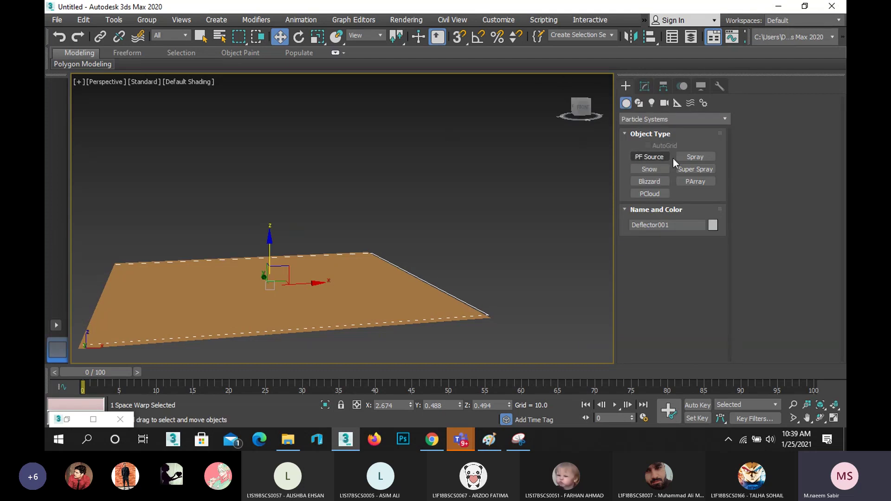
left_click(690, 156)
mouse_move(246, 288)
left_mouse_down()
mouse_move(296, 290)
mouse_move(274, 225)
mouse_move(283, 128)
left_mouse_up()
key("w")
mouse_move(80, 373)
left_mouse_down()
mouse_move(383, 385)
mouse_move(324, 402)
left_mouse_up()
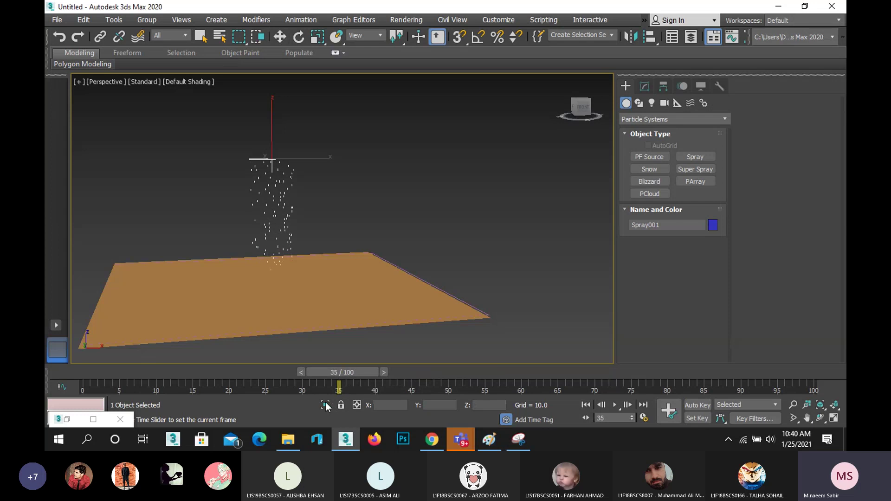
- Play the spray animation from a front view above the plane and stop the timeline at frame 29
scroll(207, 226, "up", 4)
middle_click_drag(209, 227, 207, 261)
scroll(197, 265, "down", 3)
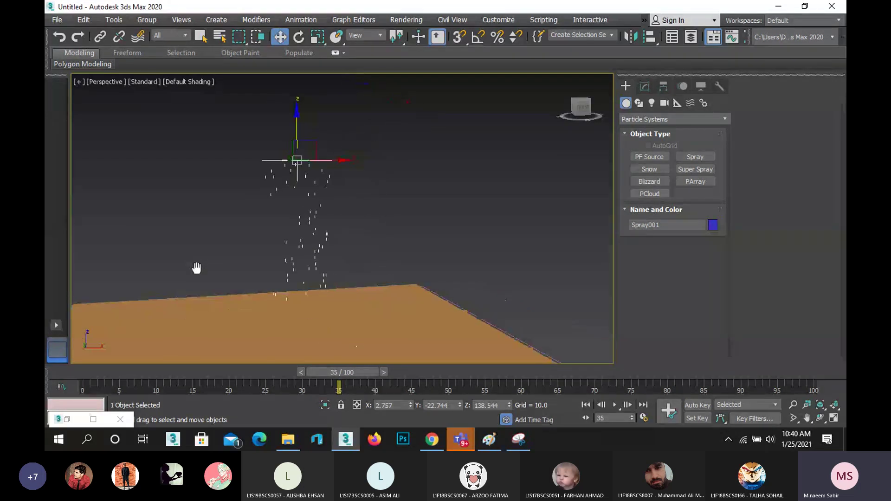
left_click(820, 418)
mouse_move(320, 231)
left_mouse_down()
mouse_move(300, 228)
mouse_move(313, 239)
mouse_move(324, 218)
mouse_move(319, 226)
left_mouse_up()
right_click(319, 226)
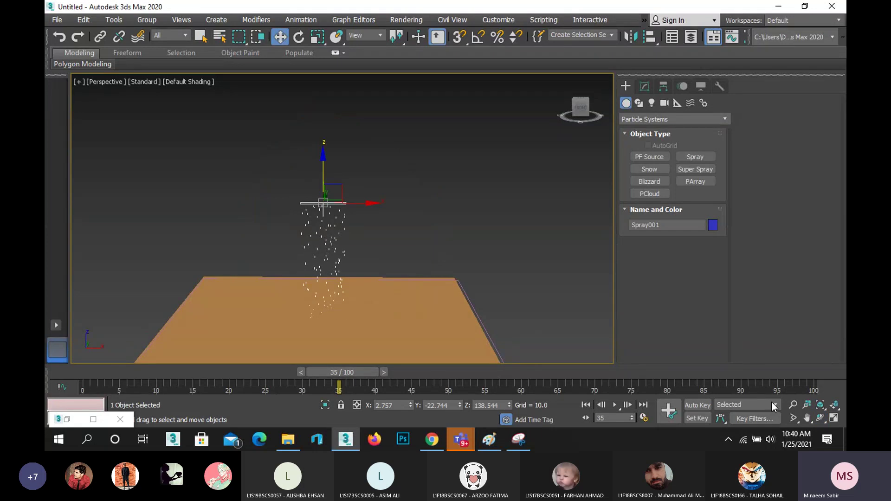
left_click(616, 405)
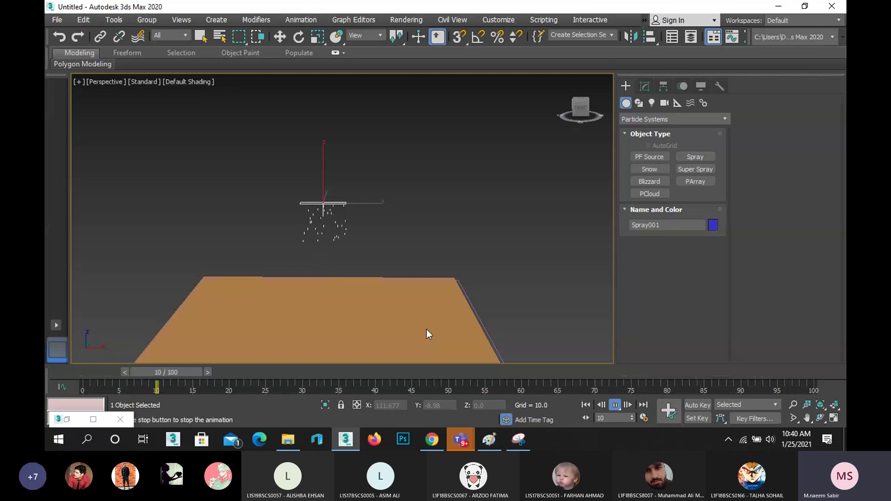
left_click_drag(383, 371, 302, 371)
key("w")
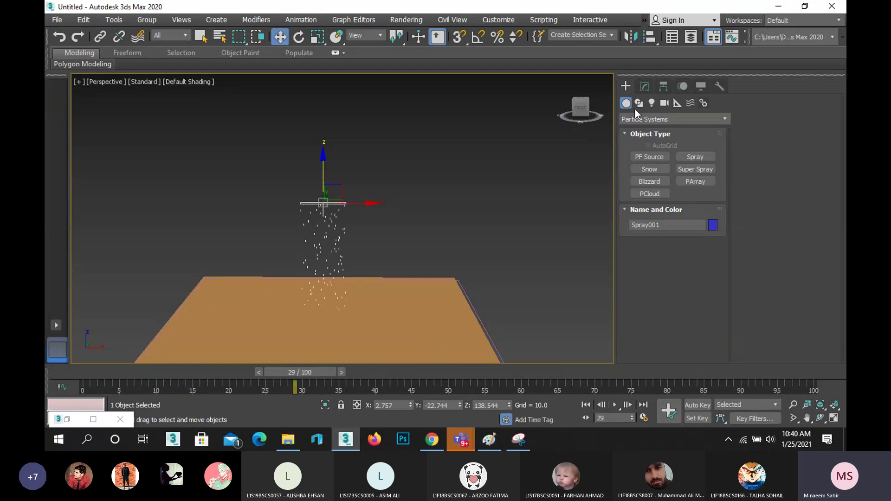
- Test-render the spray at frame 29, close the render, and change the spray's object color to pale cyan
key("shift+q")
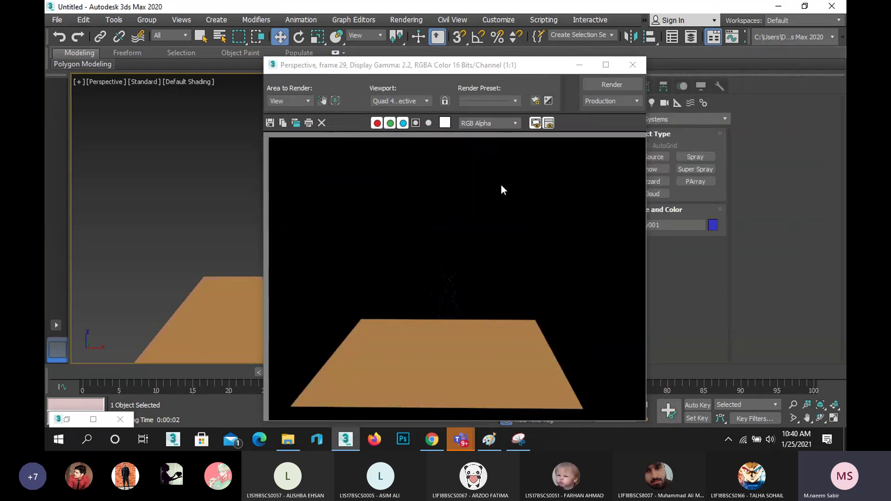
left_click(632, 64)
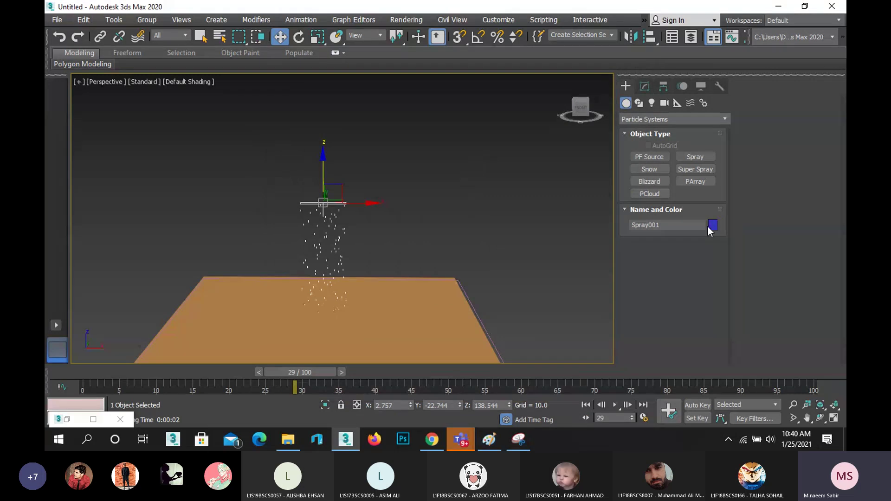
left_click(712, 226)
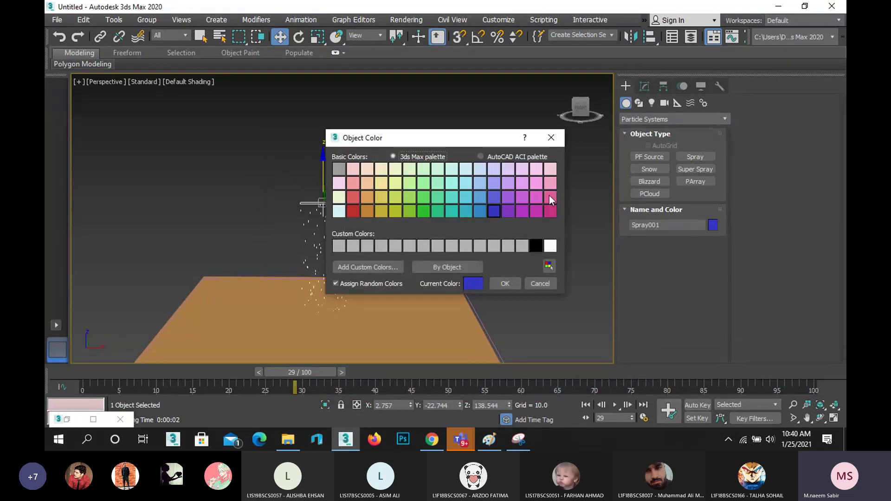
left_click(465, 170)
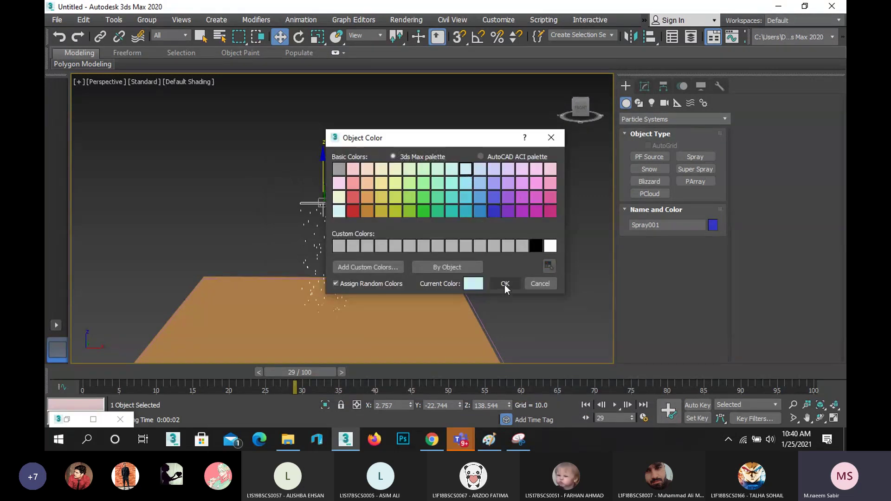
left_click(505, 284)
- Set the spray's Viewport Count to 510 and its Render Count to 500
scroll(306, 223, "up", 2)
middle_click_drag(413, 219, 403, 183)
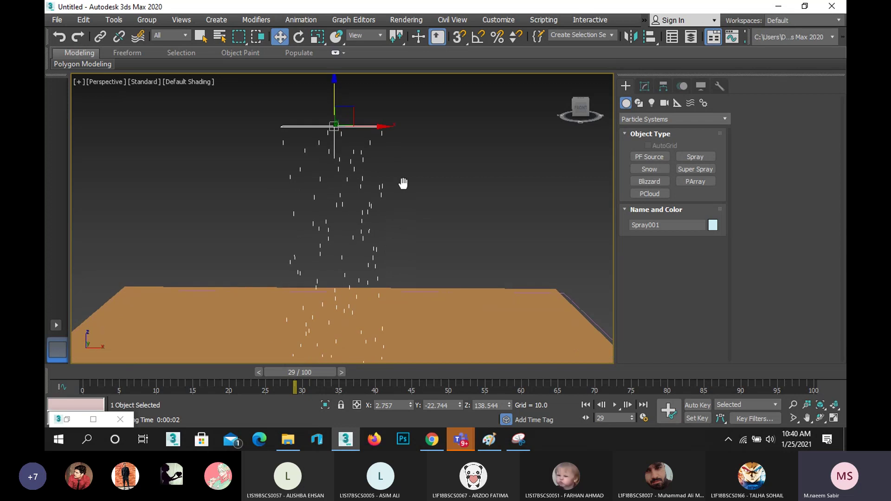
left_click(644, 86)
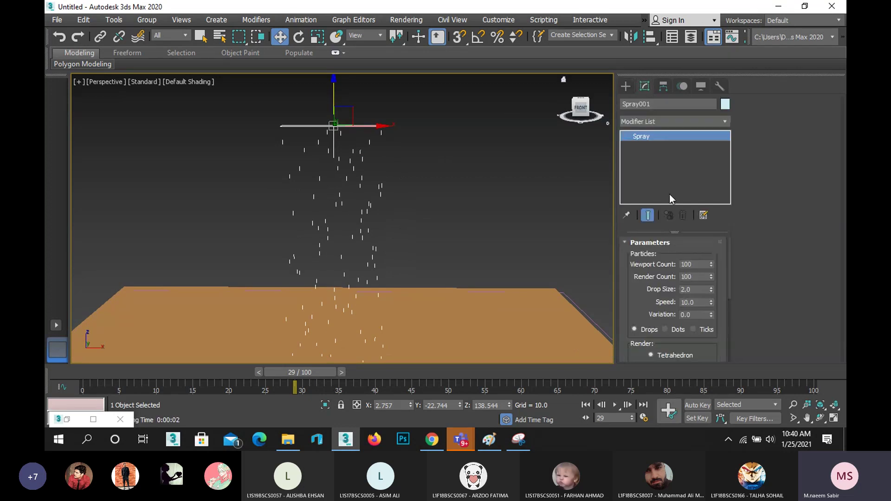
double_click(696, 264)
type("510")
double_click(700, 276)
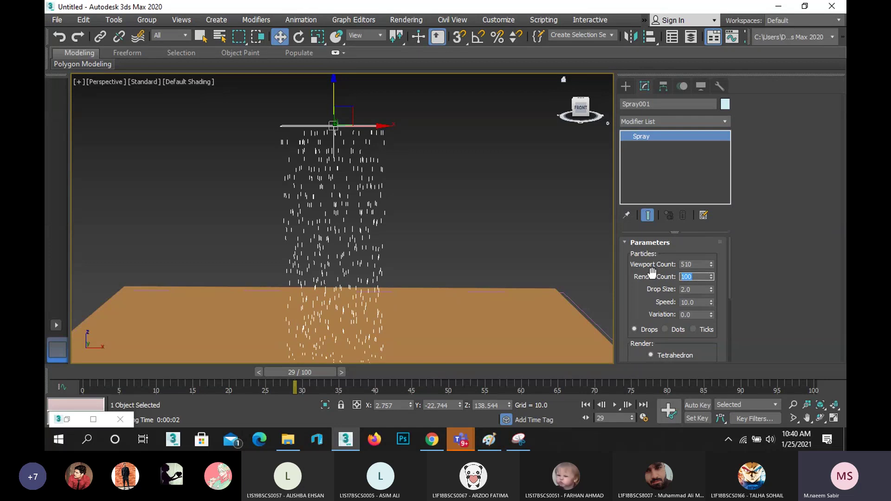
type("5")
- Render frame 29 from the current view and again from closer to the drops, closing each render after inspecting it
middle_click_drag(378, 231, 364, 177)
key("shift+q")
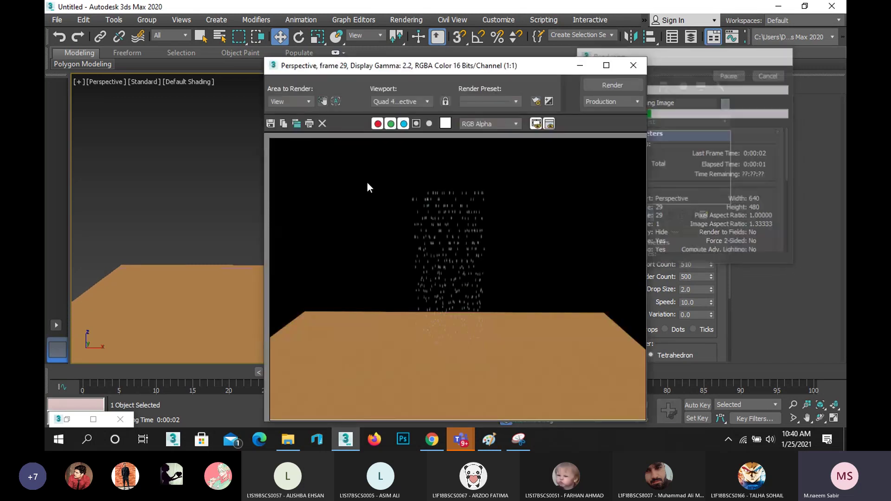
scroll(434, 235, "up", 1)
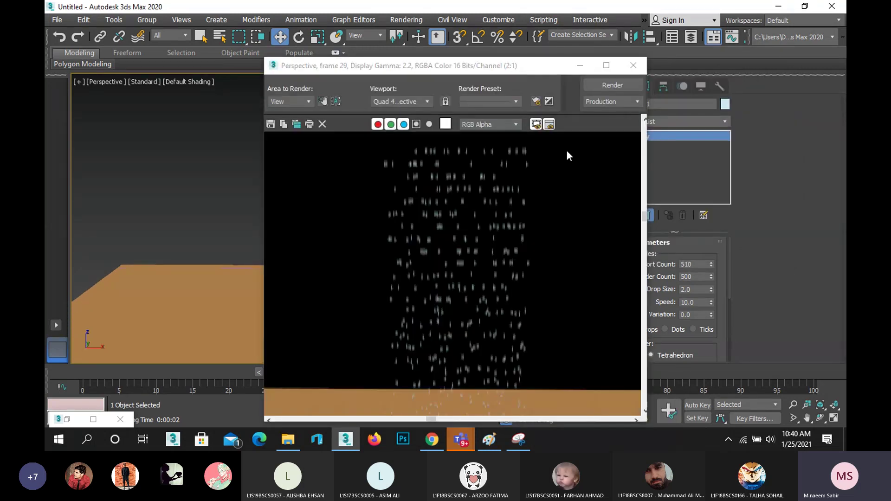
left_click(637, 67)
scroll(322, 166, "up", 4)
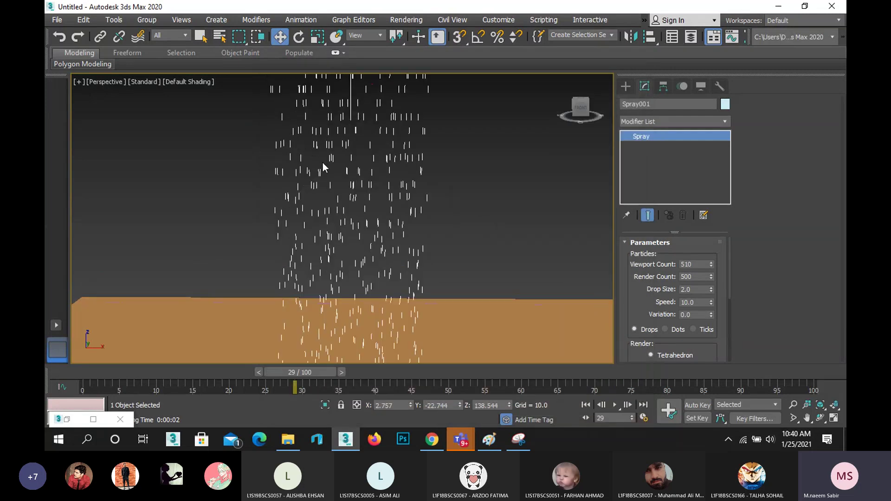
key("shift+q")
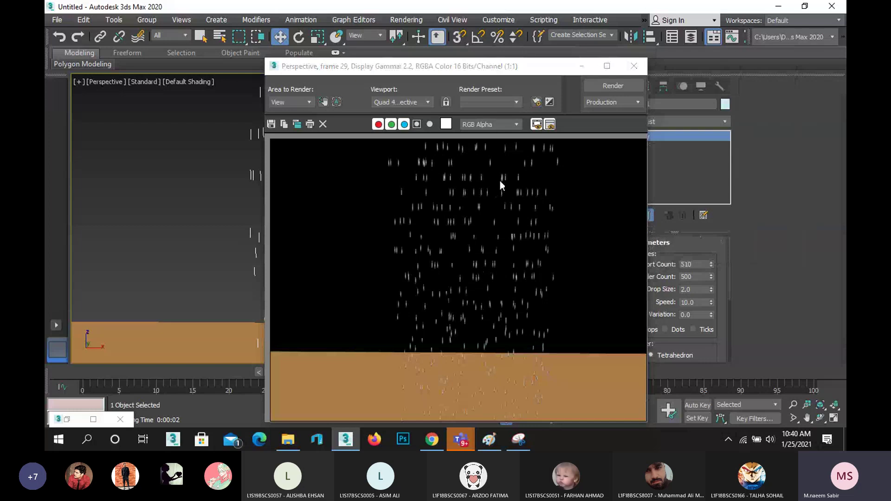
left_click(634, 65)
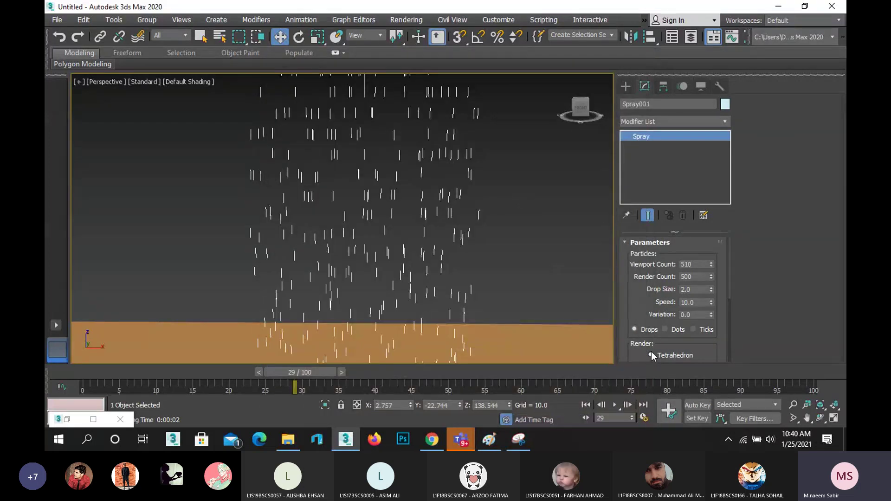
- Switch the spray's particle display type to Dots
left_click(666, 329)
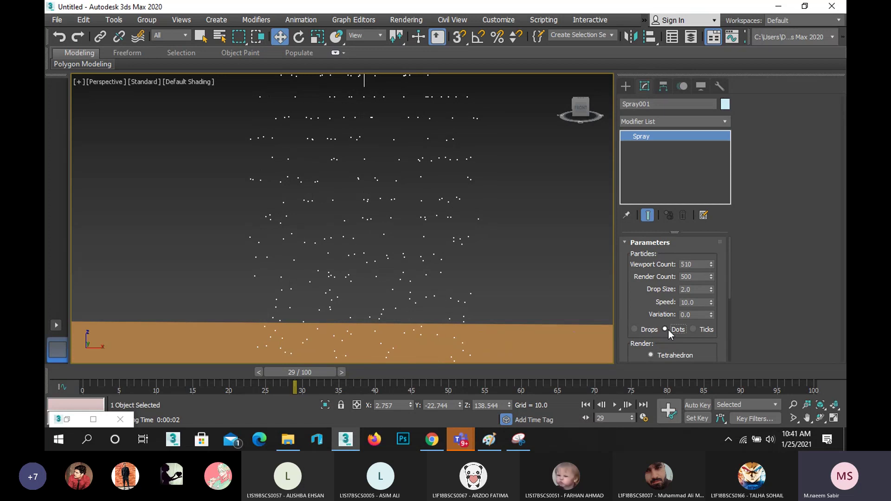
- Test-render frame 29, close the render, and switch the spray's particle display type back to Drops
key("shift+q")
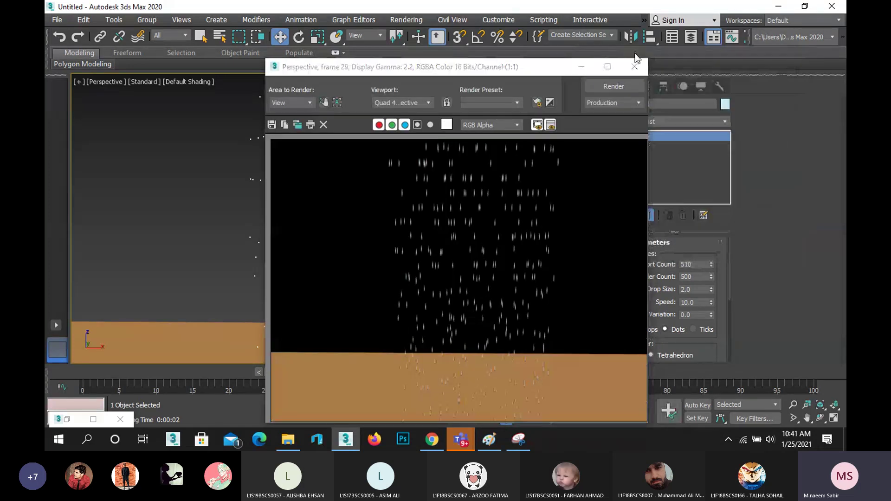
left_click(634, 67)
left_click(639, 331)
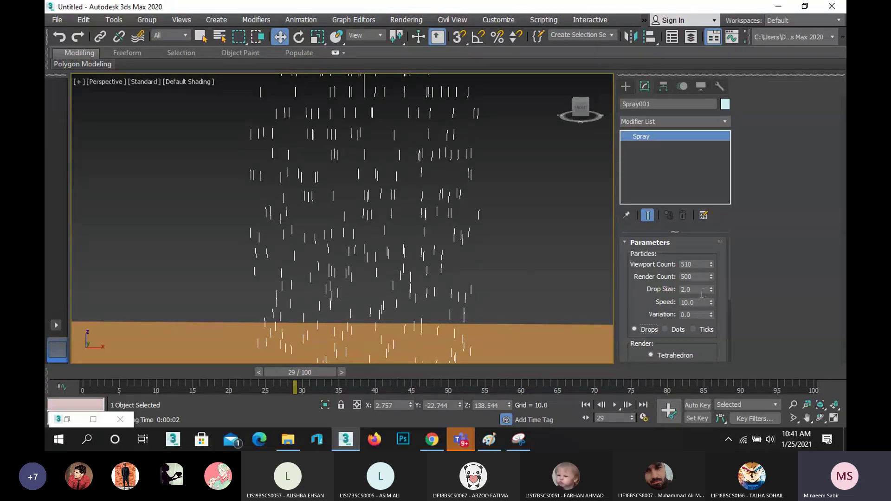
- Set the spray's Drop Size to 1 and then to 3 to compare the drop lengths
scroll(300, 208, "down", 2)
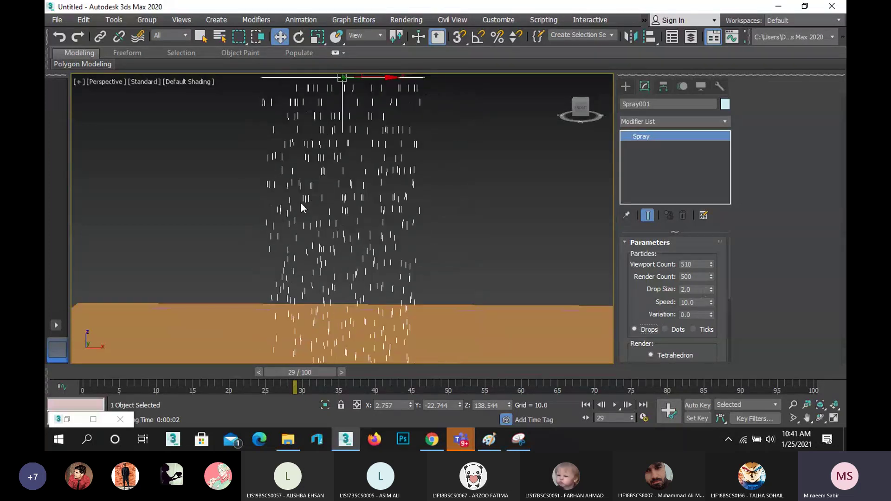
double_click(696, 288)
type("1")
key("Return")
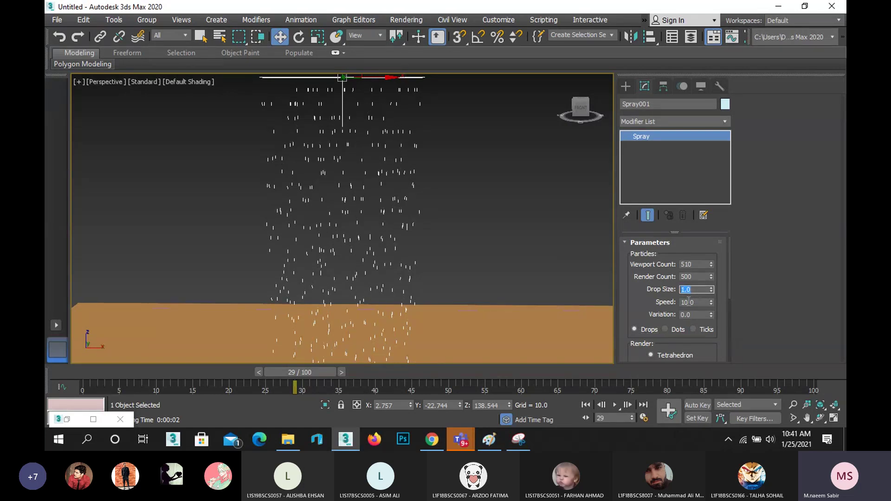
key("Return")
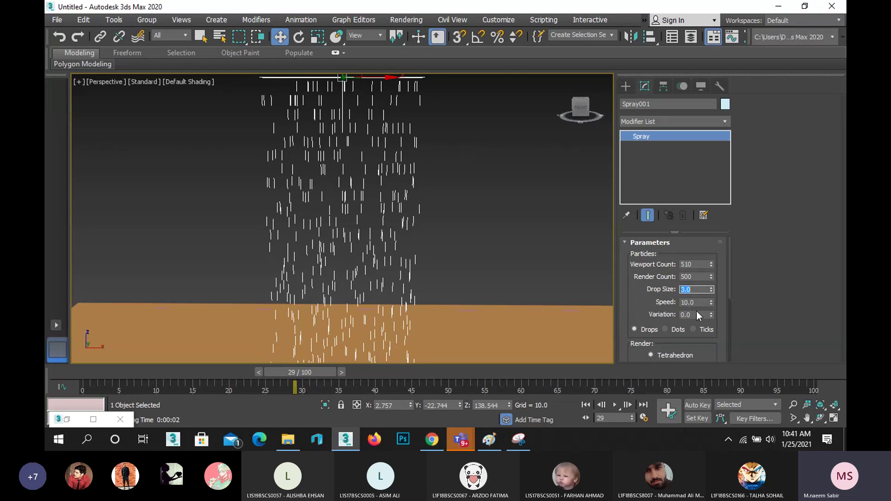
- Switch the spray's render type to Facing, test-render frame 29, and close the render
left_click_drag(659, 287, 639, 223)
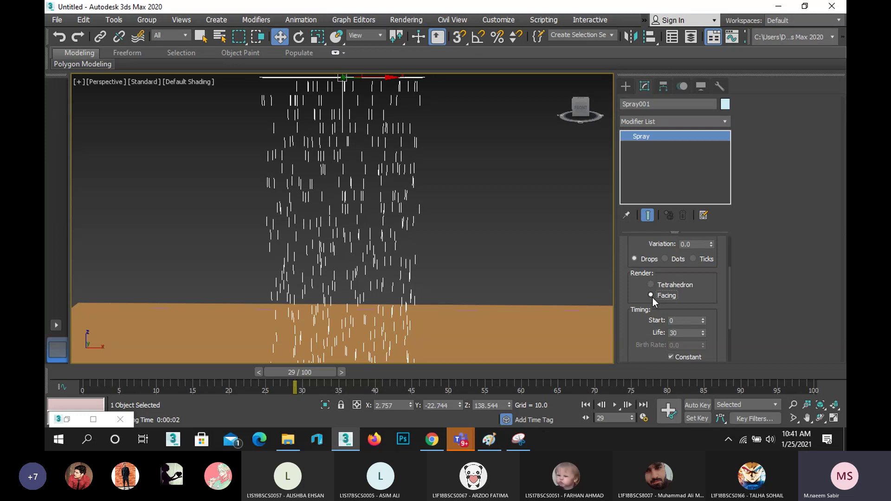
key("shift+q")
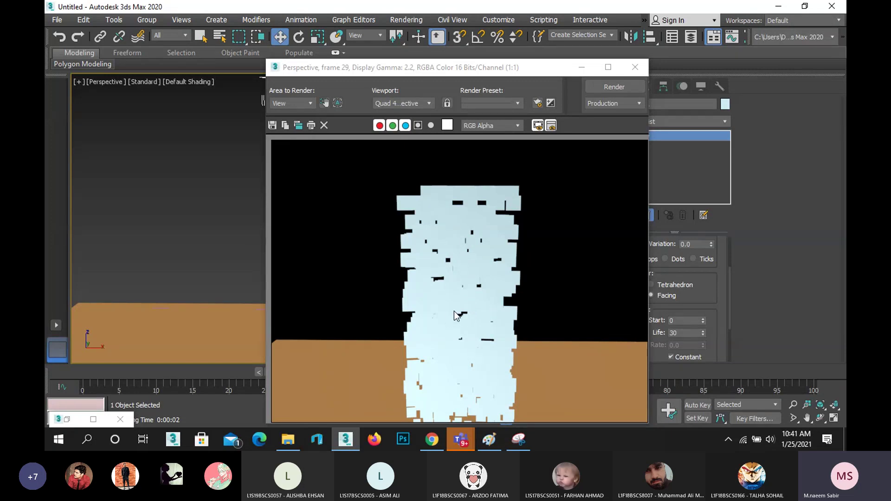
left_click(635, 68)
- Set the spray's Drop Size to 1, test-render frame 29 again, and close the render
left_click_drag(628, 273, 625, 361)
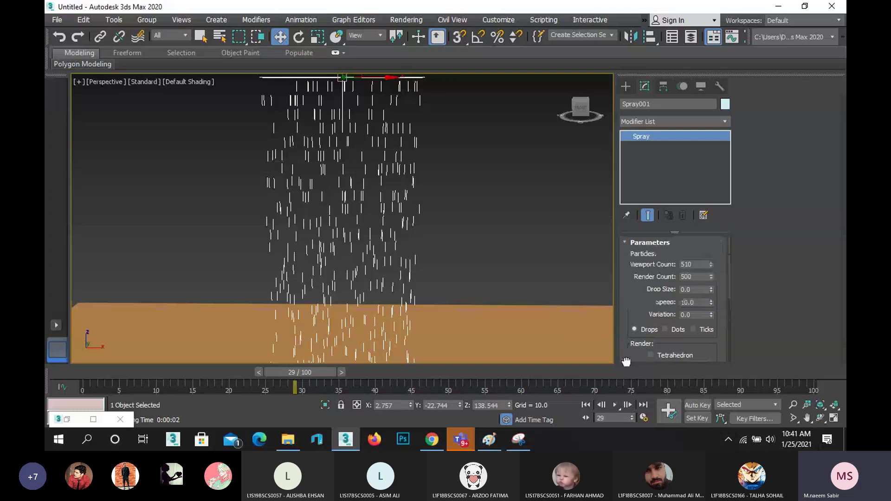
double_click(690, 290)
type("1")
key("Return")
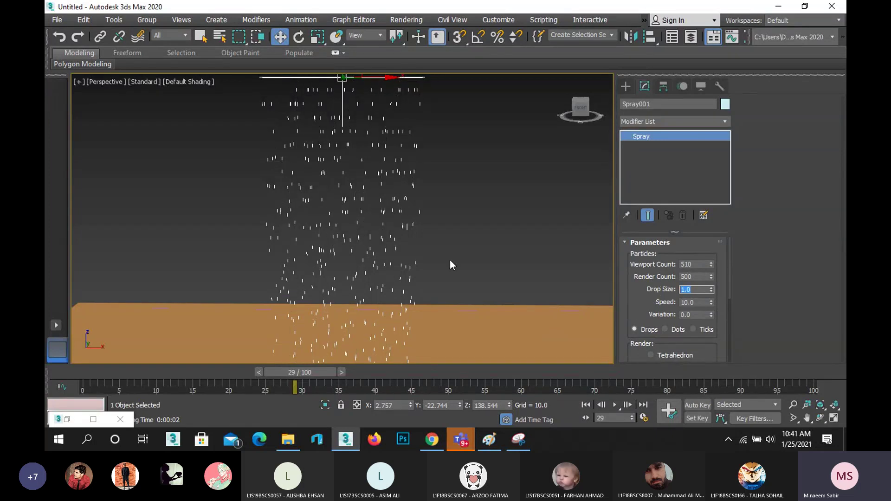
key("shift+q")
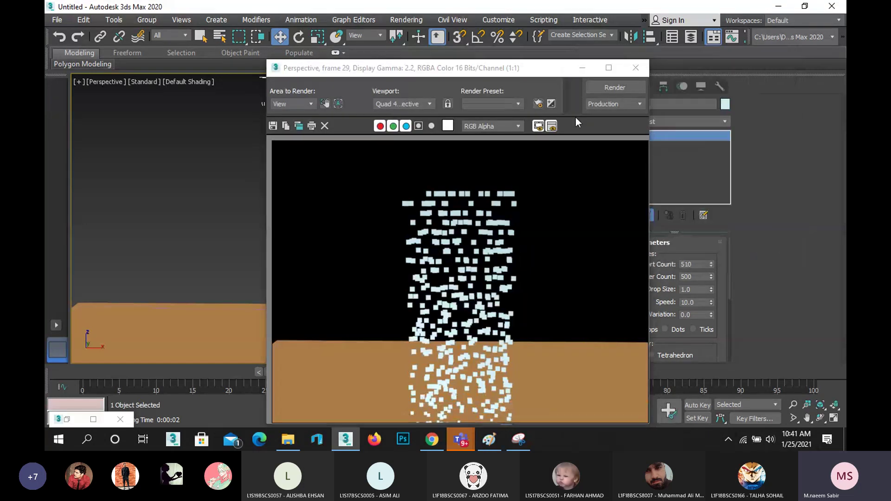
left_click(636, 70)
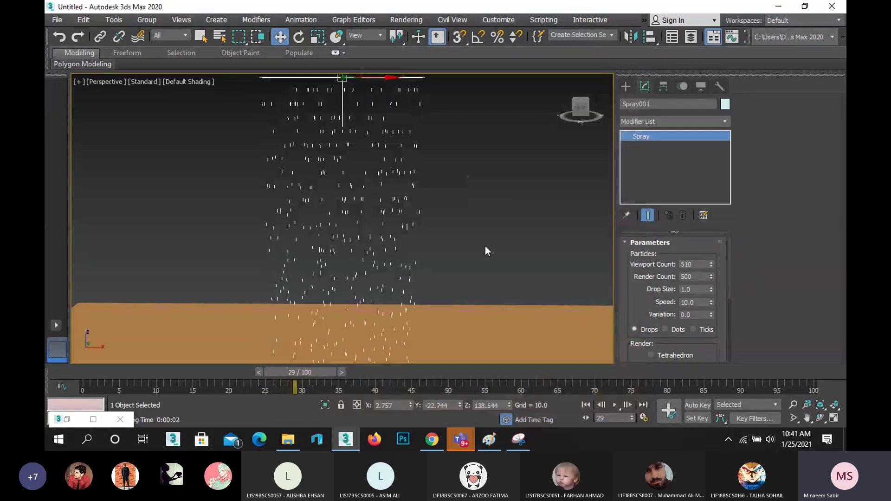
- Scrub the timeline back to frame 21 to examine how far the drops fall toward the plane
left_click_drag(623, 318, 637, 219)
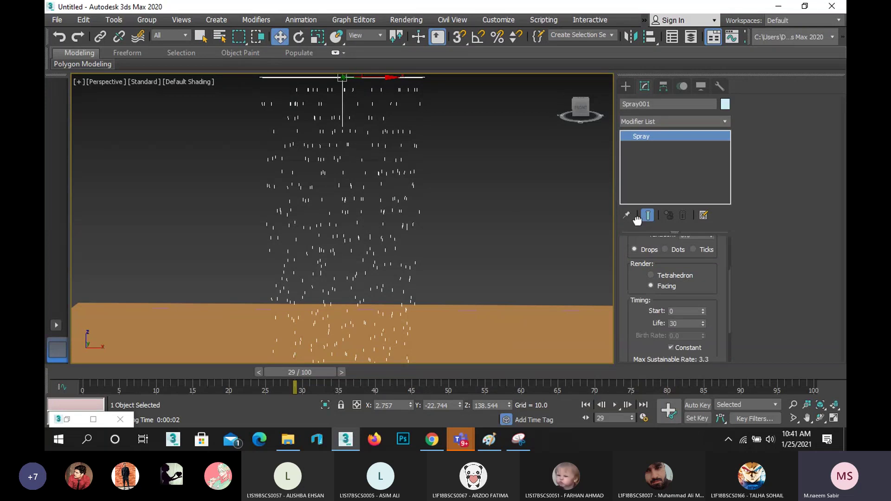
left_click_drag(628, 312, 628, 295)
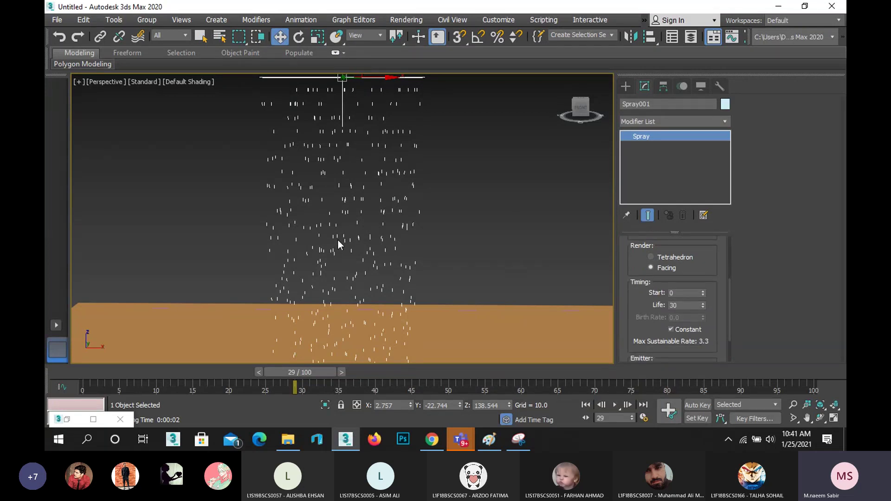
scroll(338, 238, "down", 3)
mouse_move(338, 238)
middle_mouse_down()
mouse_move(344, 179)
mouse_move(344, 191)
middle_mouse_up()
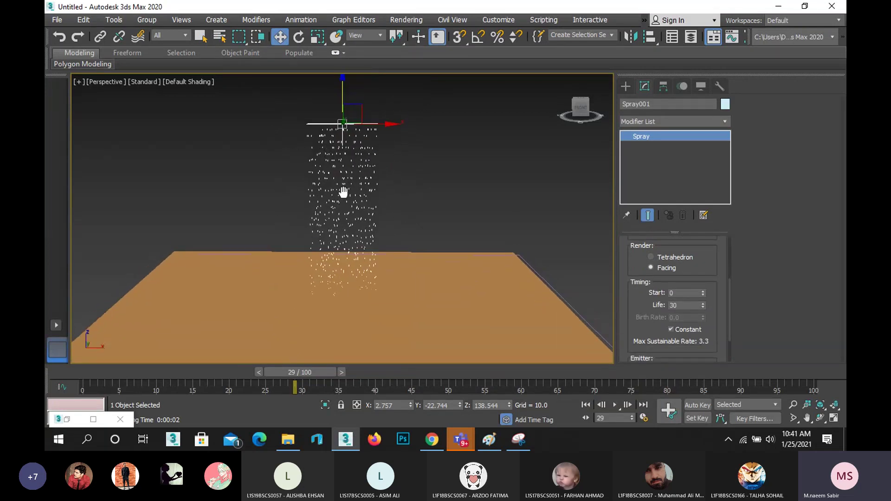
scroll(333, 230, "down", 2)
scroll(351, 210, "up", 2)
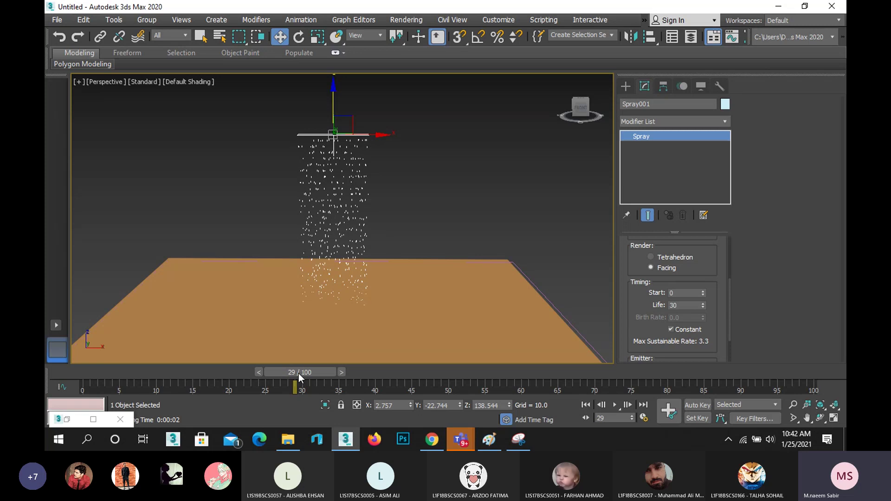
mouse_move(299, 373)
left_mouse_down()
mouse_move(211, 363)
mouse_move(252, 358)
mouse_move(218, 361)
left_mouse_up()
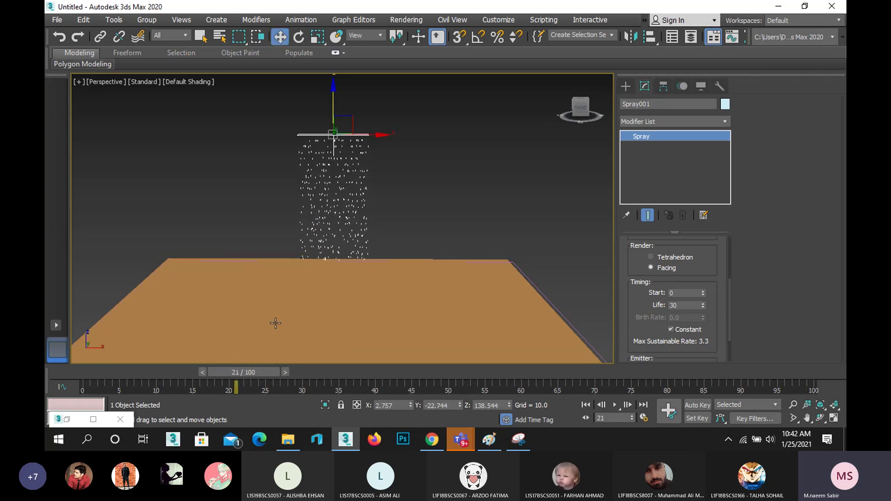
- Set the spray's Life to 20 and scrub the timeline to frame 30
double_click(692, 308)
type("2")
mouse_move(242, 372)
left_mouse_down()
mouse_move(80, 379)
mouse_move(423, 391)
mouse_move(302, 385)
left_mouse_up()
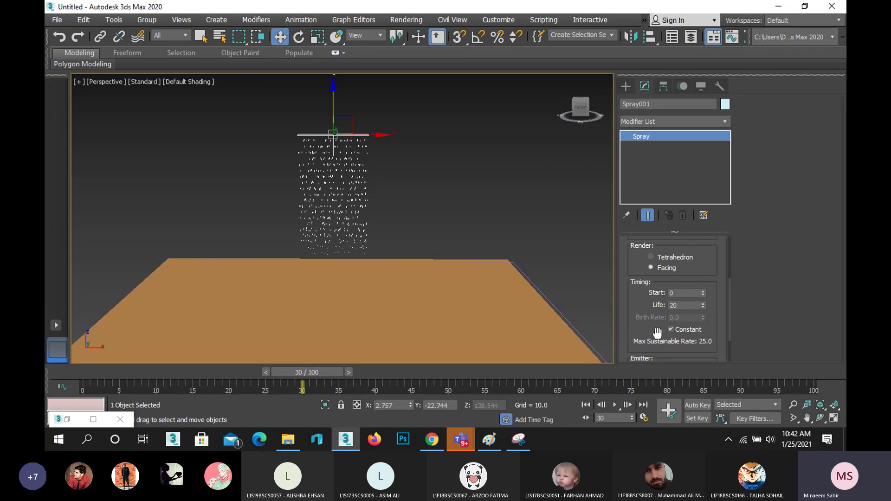
- Set the spray's Life to 10 and play the animation
double_click(682, 305)
type("1")
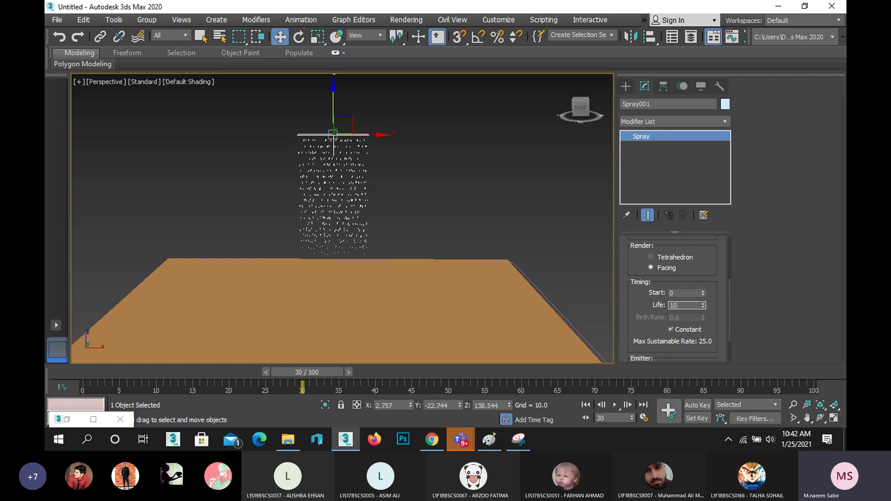
type("0")
key("Return")
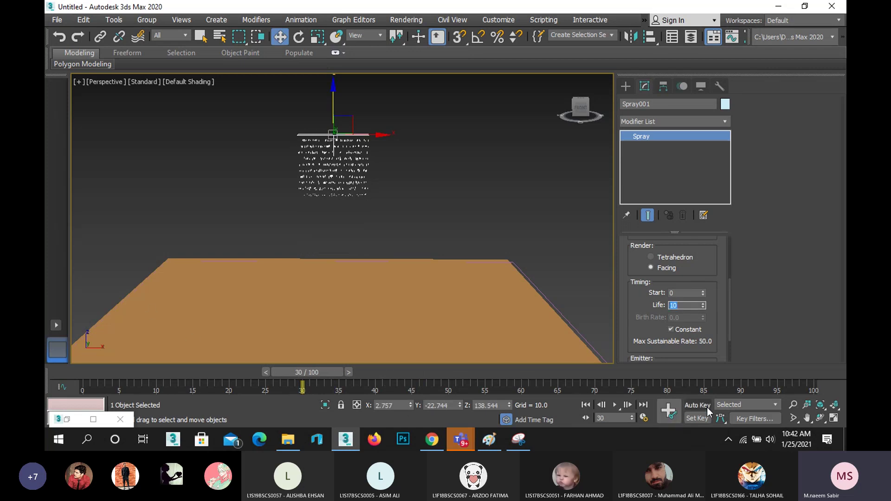
left_click(614, 405)
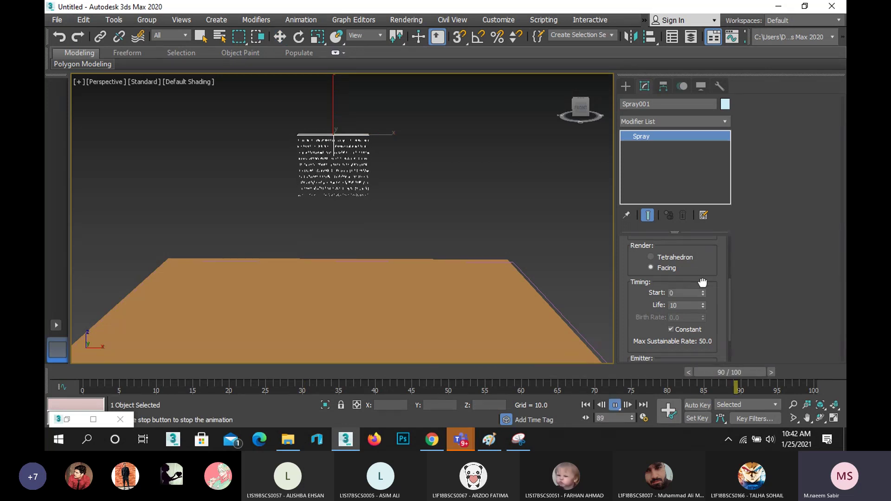
- Set the spray's Speed to 5 and then to 1 while the animation plays
left_click_drag(702, 282, 688, 361)
left_click_drag(697, 297, 654, 288)
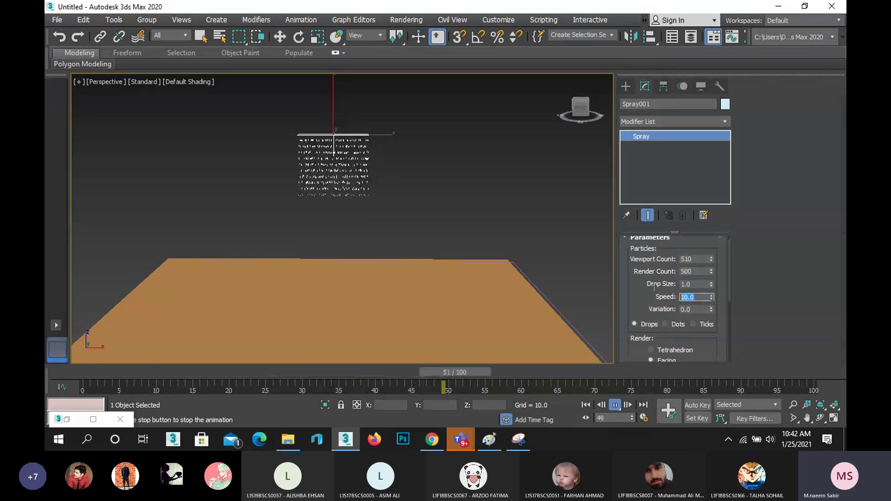
type("5")
key("Return")
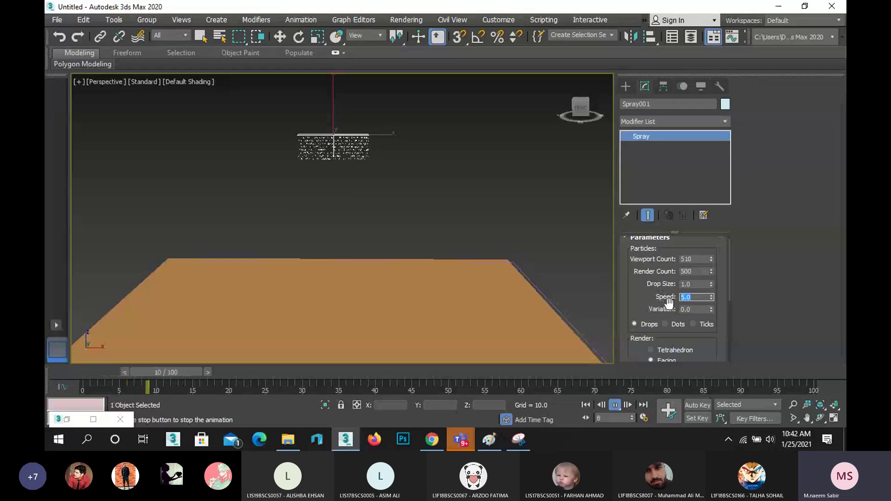
type("1")
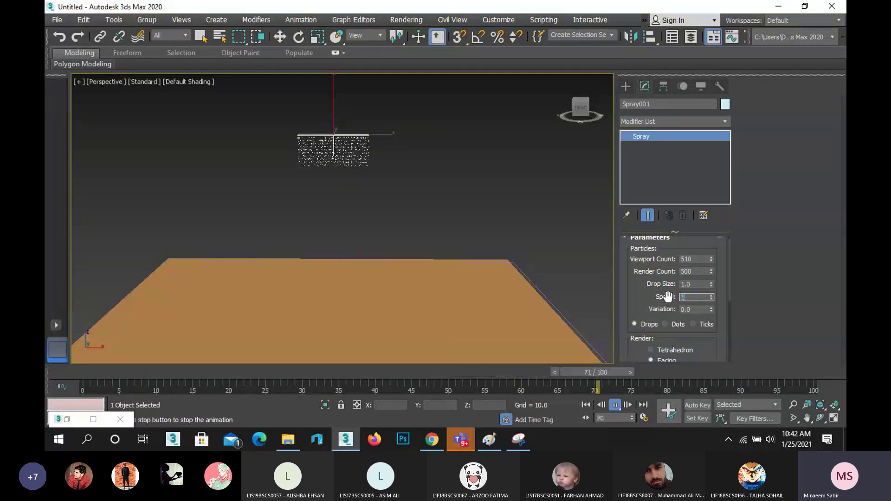
key("Return")
- Set the spray's Life to 30 and then to 50 while the animation plays
scroll(670, 288, "down", 3)
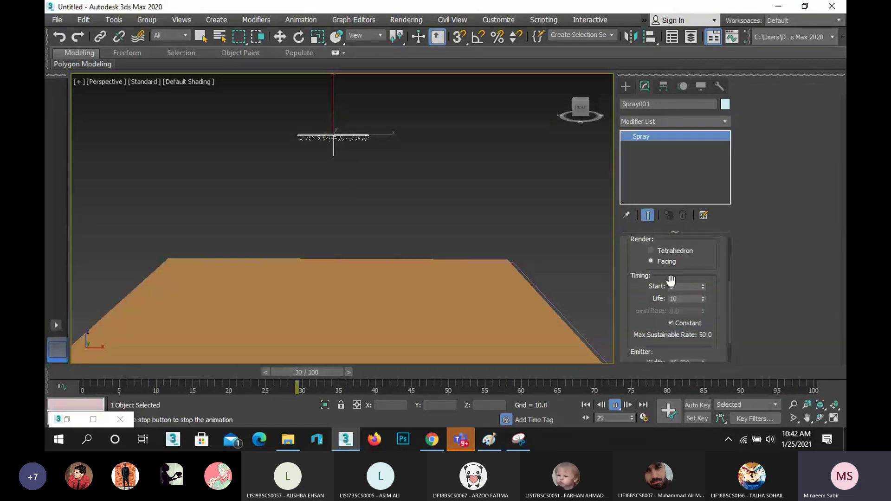
double_click(681, 297)
type("3")
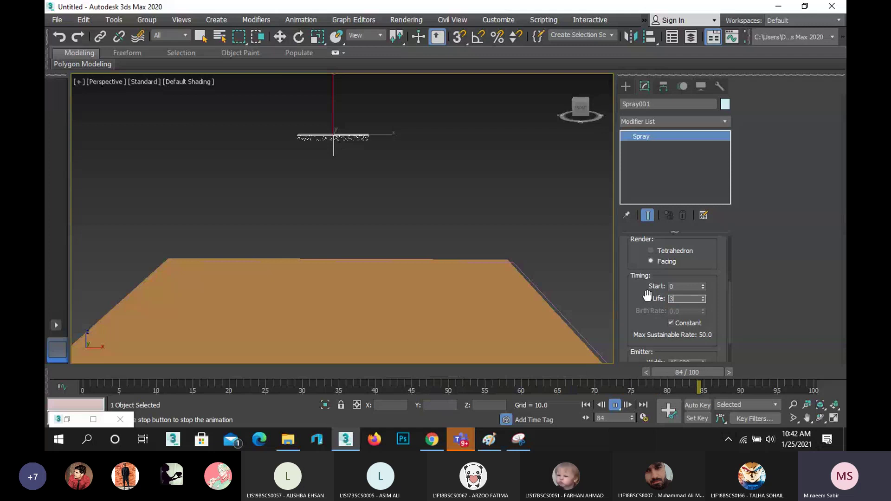
type("0")
key("Return")
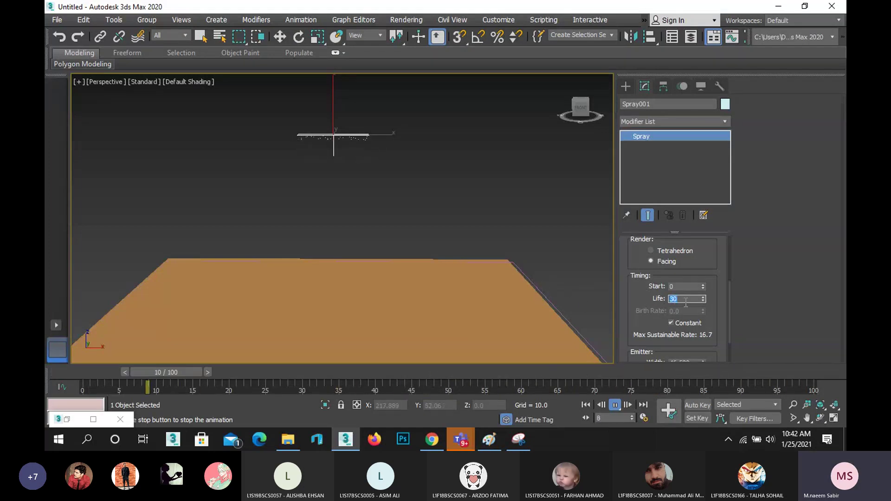
type("50")
key("Return")
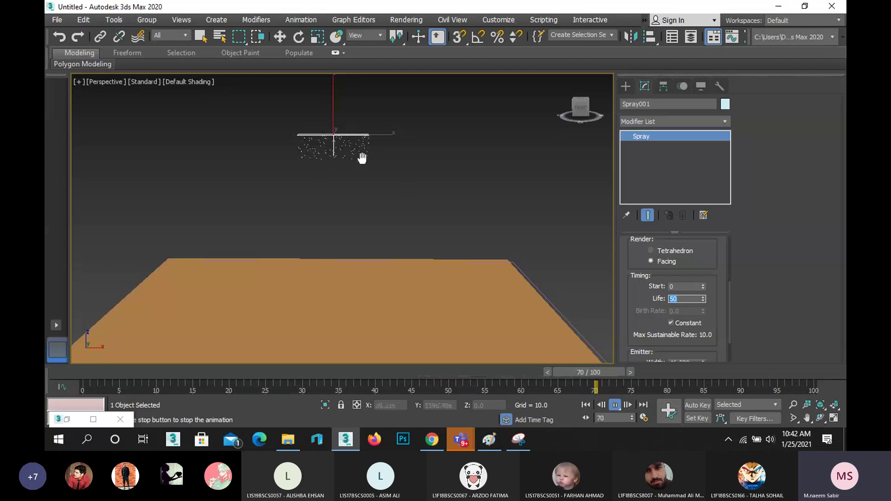
- Stop playback, scrub to frame 29, and set the spray's Speed to 2
scroll(362, 158, "up", 3)
mouse_move(248, 371)
left_mouse_down()
mouse_move(68, 392)
mouse_move(275, 375)
left_mouse_up()
key("w")
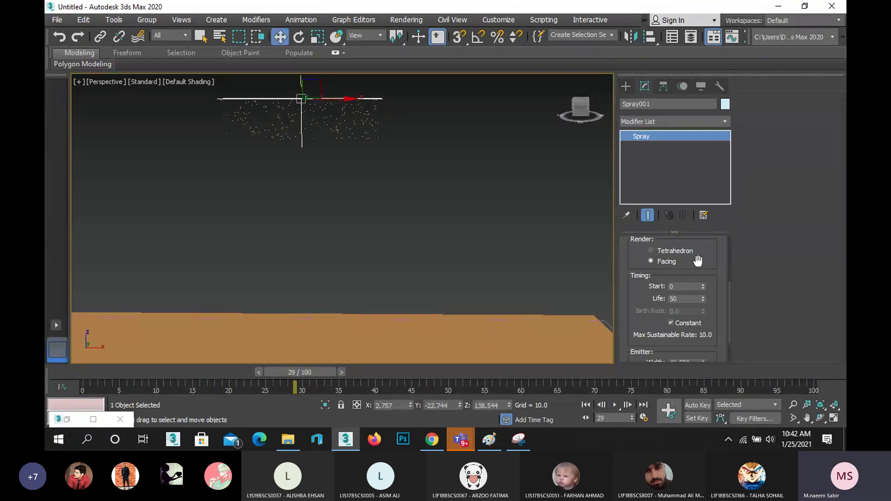
scroll(697, 261, "up", 4)
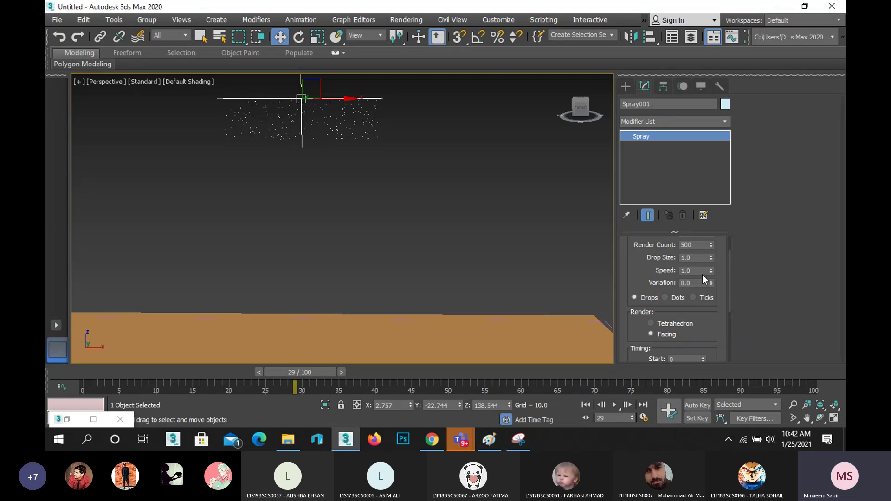
left_click_drag(698, 270, 661, 274)
- Scrub the timeline to frame 64, test-render the spray there, and close the render
scroll(208, 242, "down", 4)
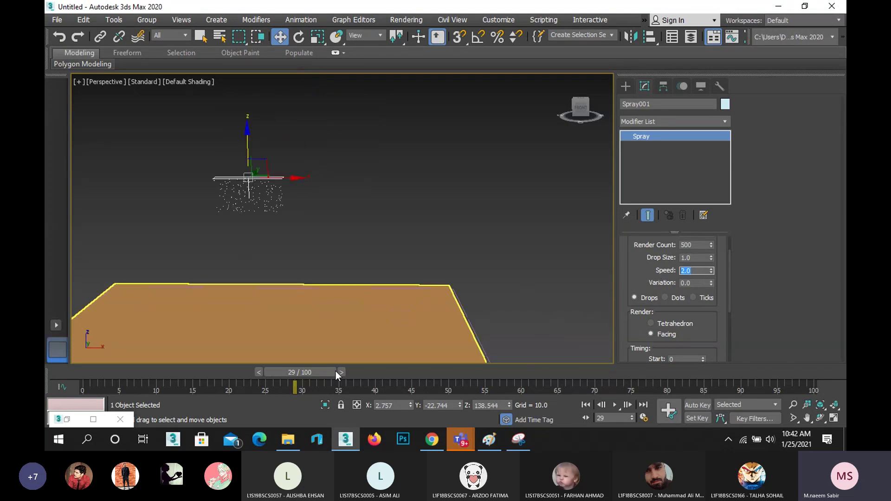
mouse_move(313, 371)
left_mouse_down()
mouse_move(130, 379)
mouse_move(229, 396)
mouse_move(559, 396)
left_mouse_up()
key("w")
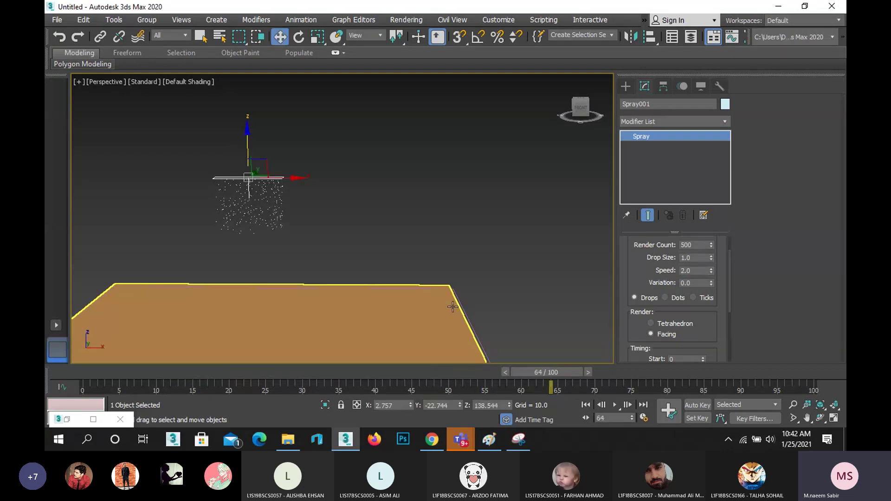
key("shift+q")
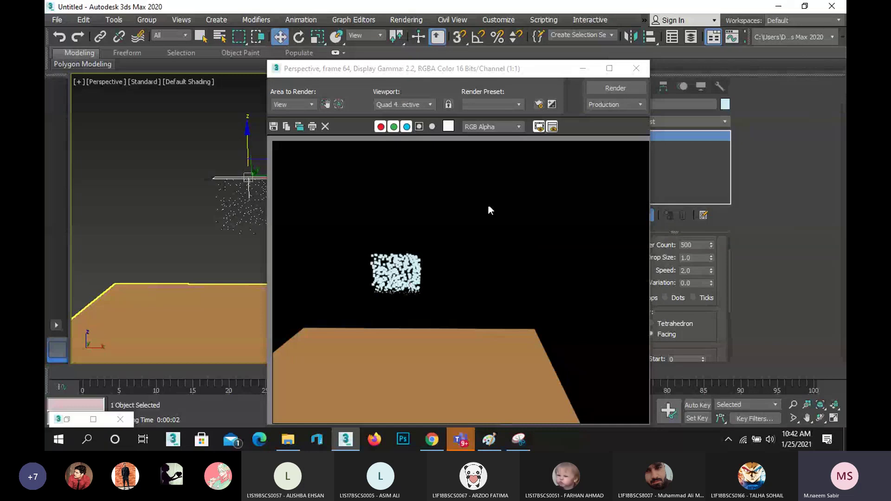
left_click(638, 71)
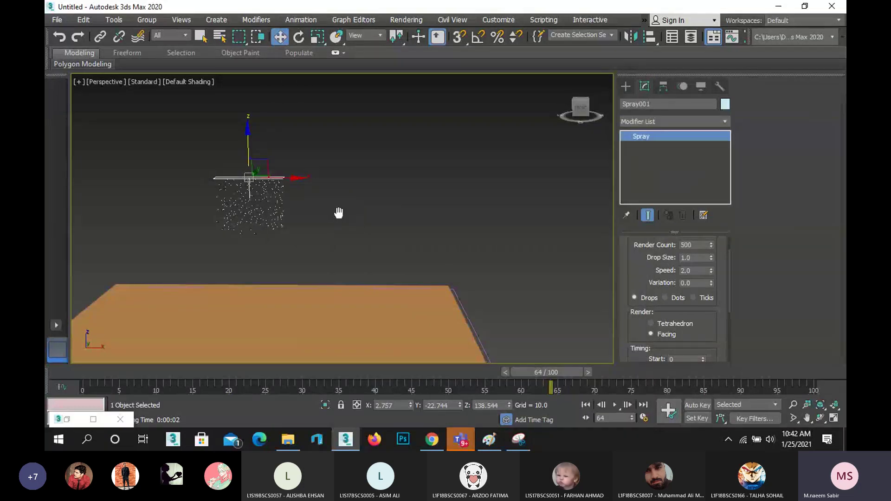
- Set the spray's Render Count to 1000 and render frame 64 again
left_click_drag(640, 259, 636, 326)
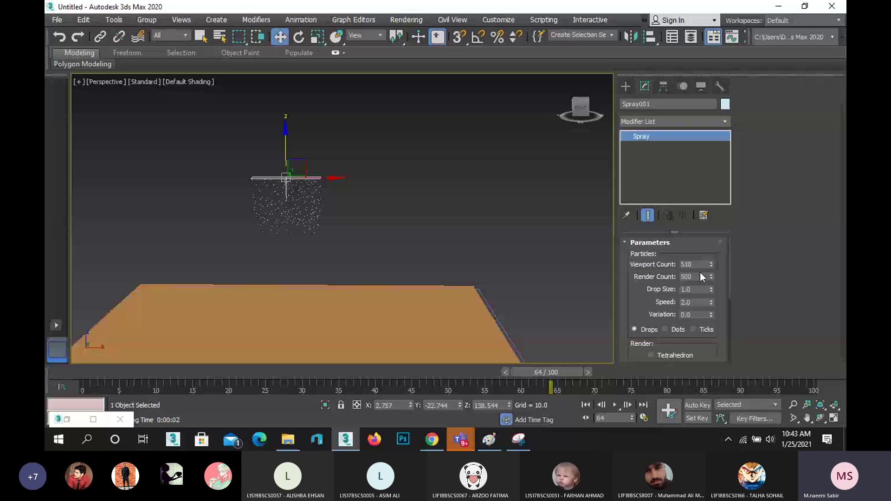
double_click(688, 264)
left_click(697, 276)
type("10")
left_click(288, 220)
key("shift+q")
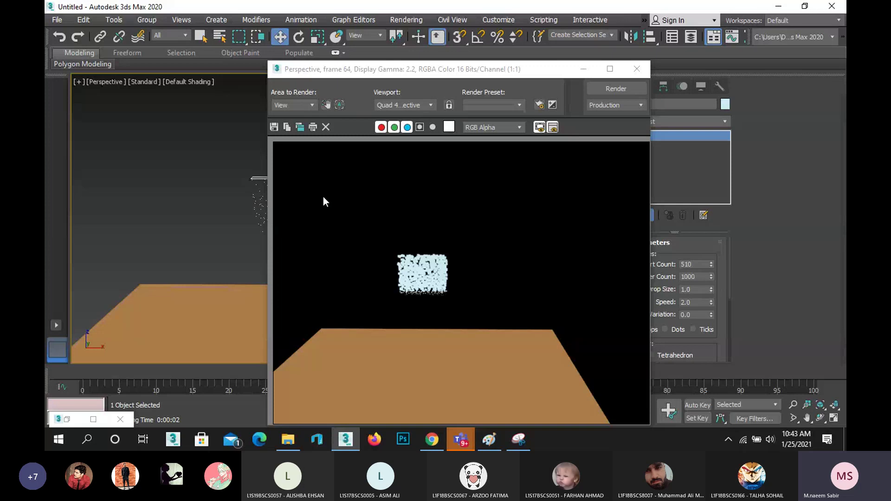
- Close the render, set the spray's Life to 100 and Speed to 5, and scrub the timeline to frame 59
left_click(643, 73)
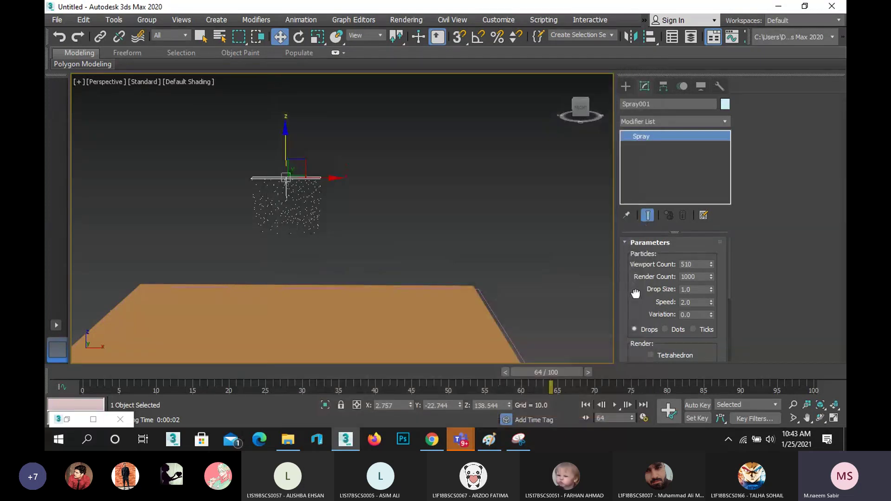
left_click_drag(634, 293, 636, 230)
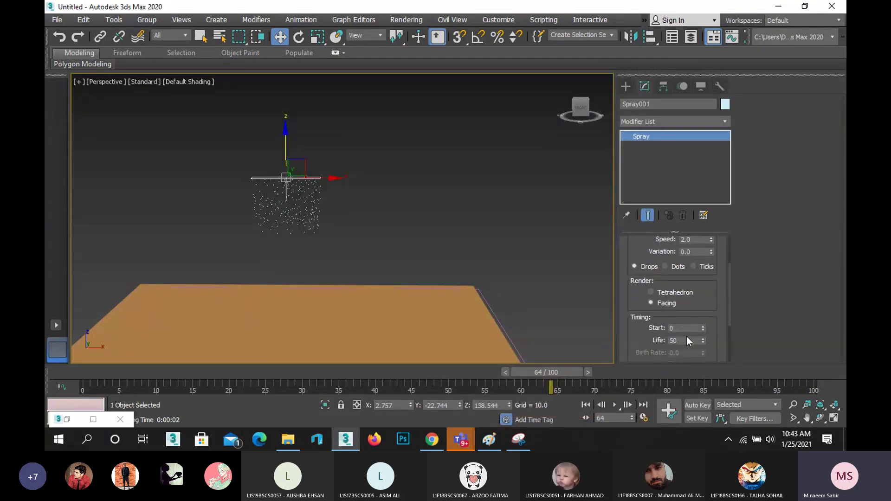
left_click_drag(684, 340, 649, 338)
type("100")
mouse_move(533, 372)
left_mouse_down()
mouse_move(352, 372)
mouse_move(500, 372)
left_mouse_up()
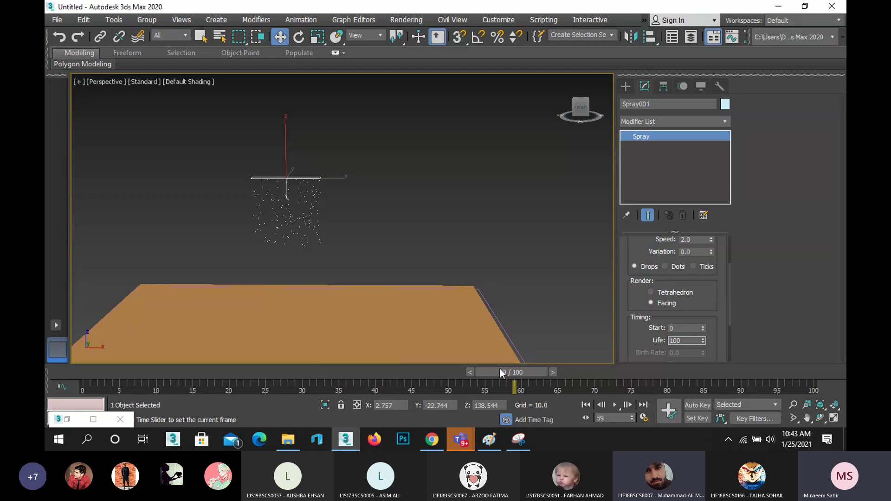
left_click(500, 369)
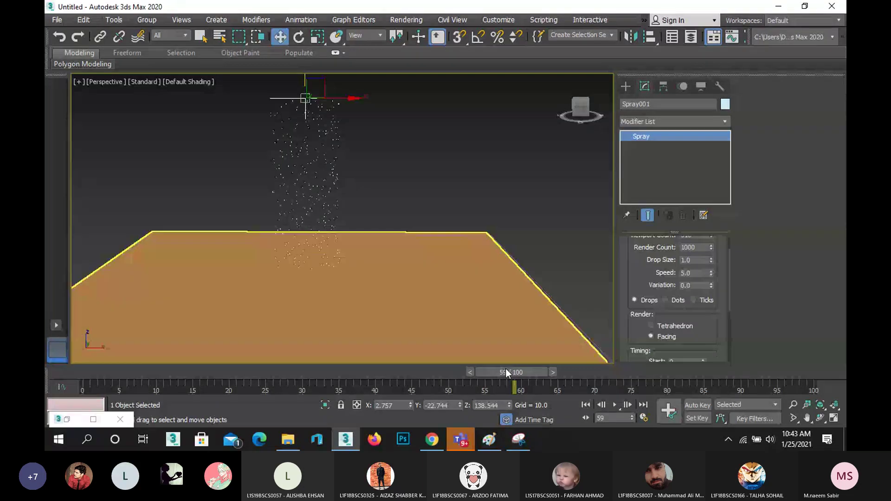
- Scrub the timeline to frame 76, test-render the spray there, and close the render
mouse_move(505, 371)
left_mouse_down()
mouse_move(349, 371)
mouse_move(314, 406)
mouse_move(698, 430)
mouse_move(367, 382)
mouse_move(631, 415)
left_mouse_up()
key("w")
key("shift+q")
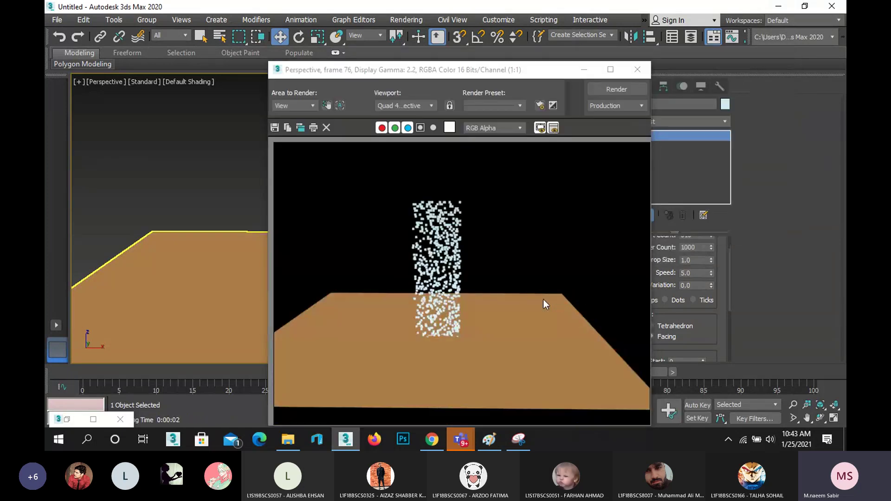
left_click(637, 75)
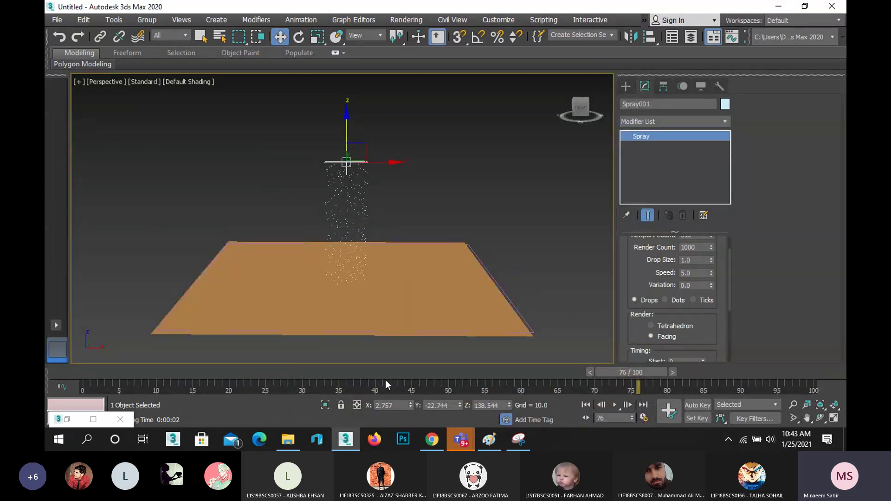
- Switch to Paint, add a freehand sketch in the blank area below the existing drawings, and return to 3ds Max
left_click(524, 444)
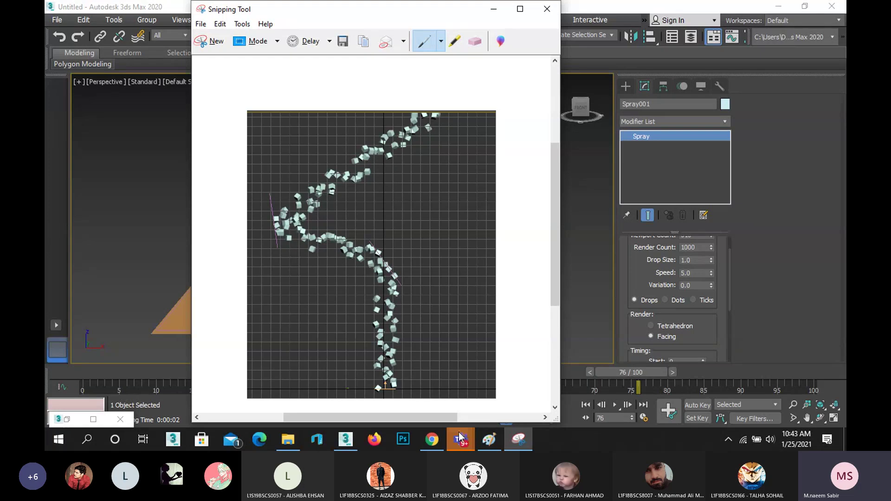
left_click(489, 439)
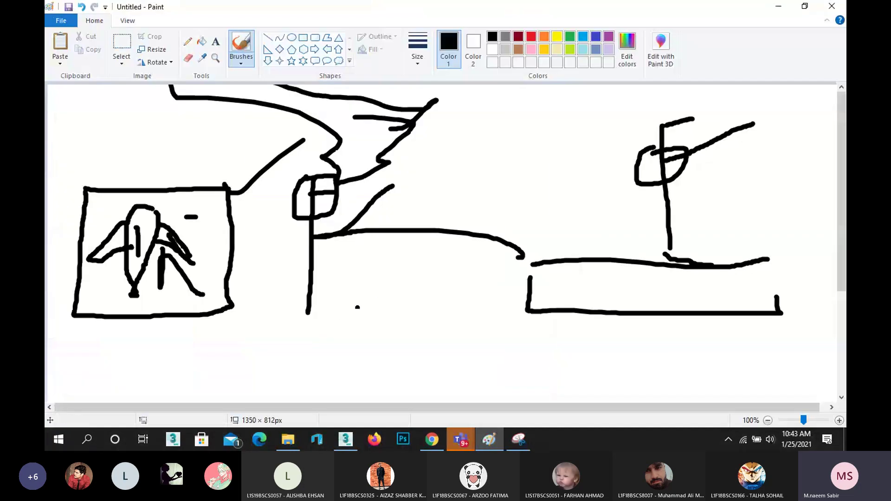
mouse_move(365, 280)
left_mouse_down()
mouse_move(344, 385)
mouse_move(364, 283)
mouse_move(443, 279)
mouse_move(405, 308)
mouse_move(363, 309)
mouse_move(459, 294)
mouse_move(470, 327)
mouse_move(464, 380)
left_mouse_up()
scroll(487, 291, "down", 3)
mouse_move(459, 297)
left_mouse_down()
mouse_move(466, 323)
mouse_move(453, 298)
left_mouse_up()
mouse_move(378, 224)
left_mouse_down()
mouse_move(458, 223)
mouse_move(436, 204)
mouse_move(468, 318)
left_mouse_up()
left_click(778, 6)
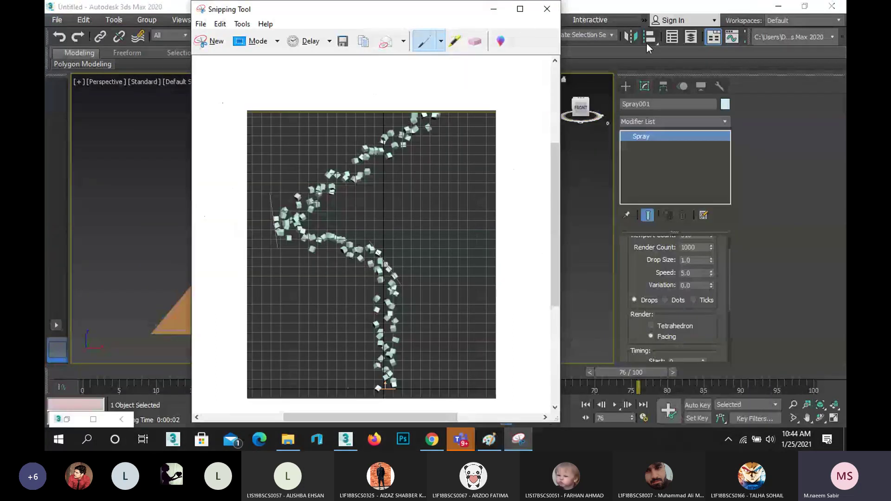
left_click(493, 9)
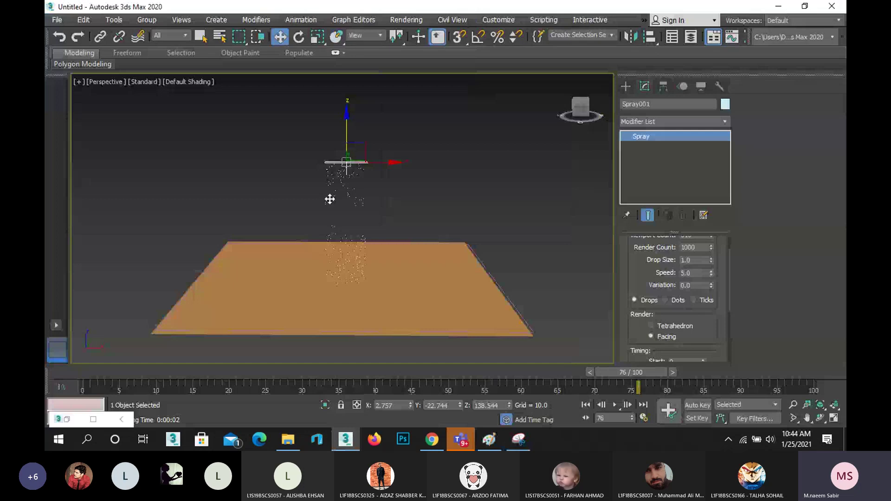
- Scrub through the spray animation and stop at frame 75
scroll(329, 199, "up", 2)
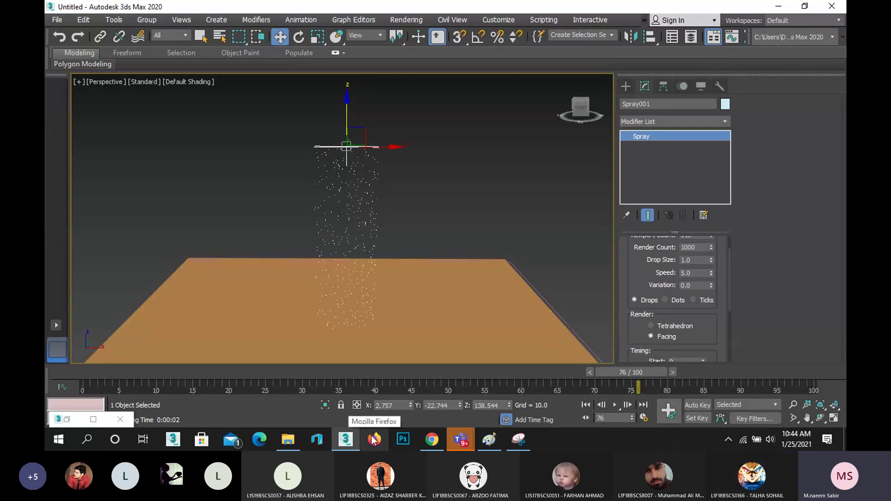
mouse_move(379, 375)
left_mouse_down()
mouse_move(105, 374)
mouse_move(754, 390)
mouse_move(647, 404)
mouse_move(541, 386)
mouse_move(627, 392)
left_mouse_up()
key("w")
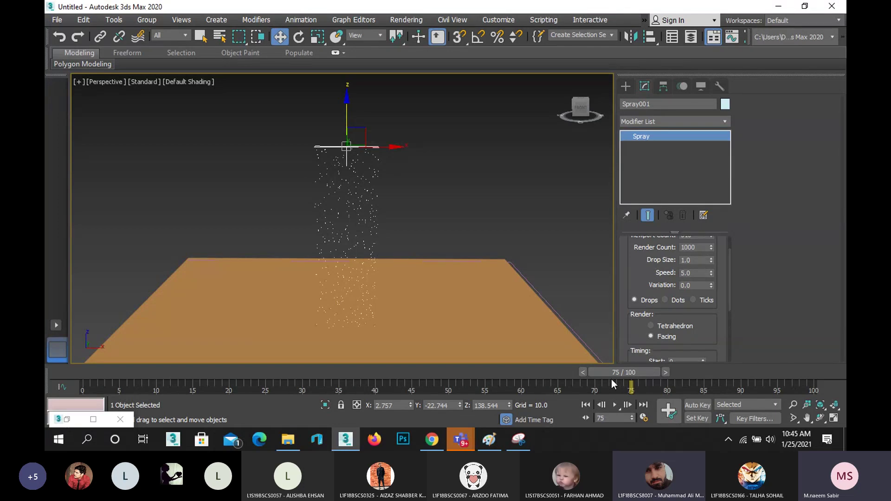
- Switch to the Microsoft Teams meeting window and open its additional meeting actions
mouse_move(464, 439)
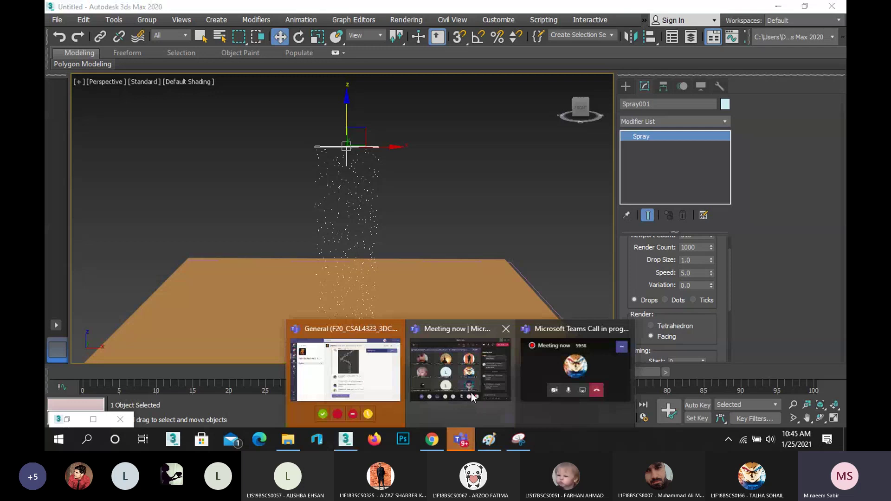
left_click(460, 373)
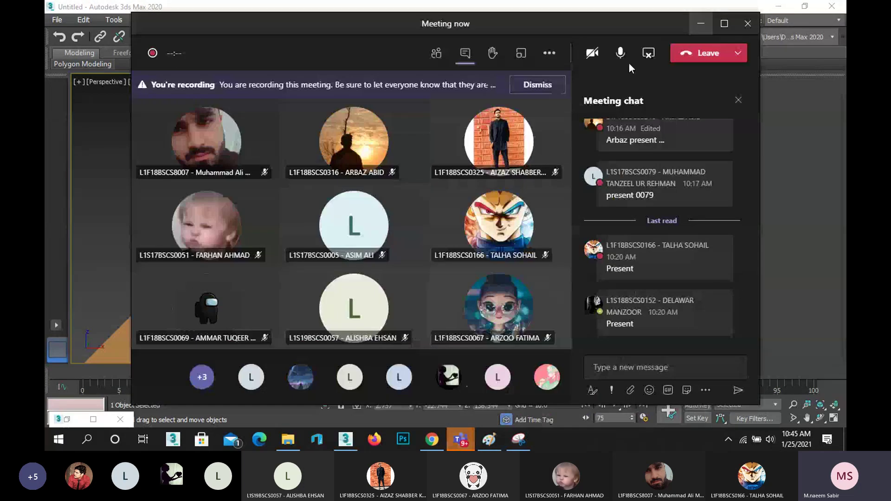
left_click(553, 54)
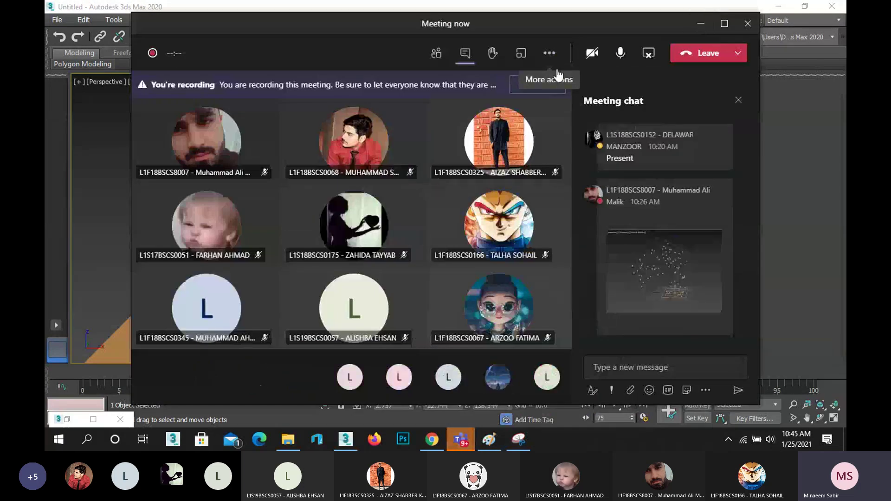